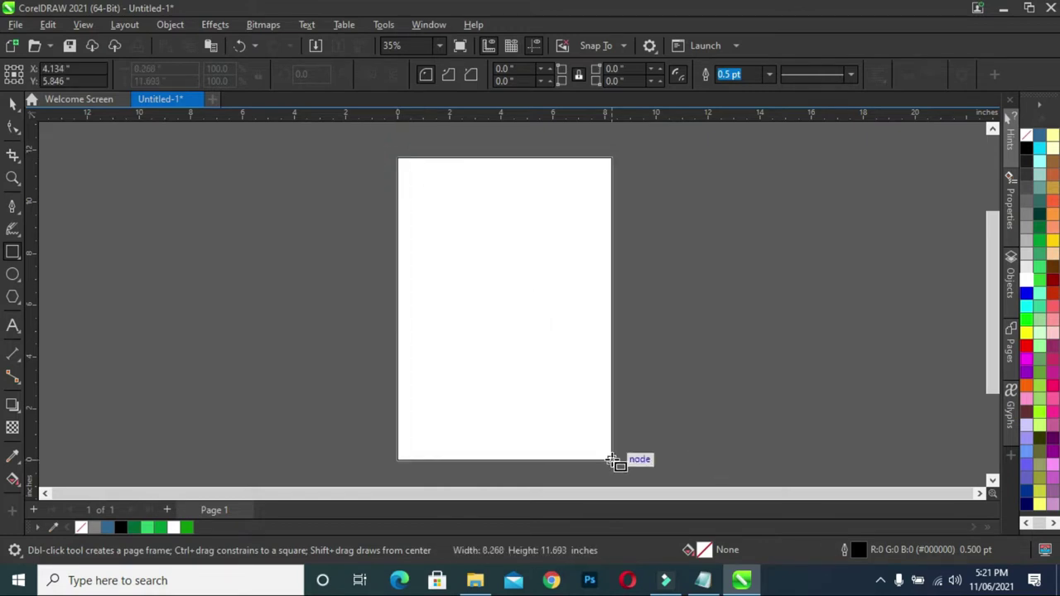
# - Finish the 8.268 by 11.693 inch page-sized rectangle frame and select it
pyautogui.press('space')
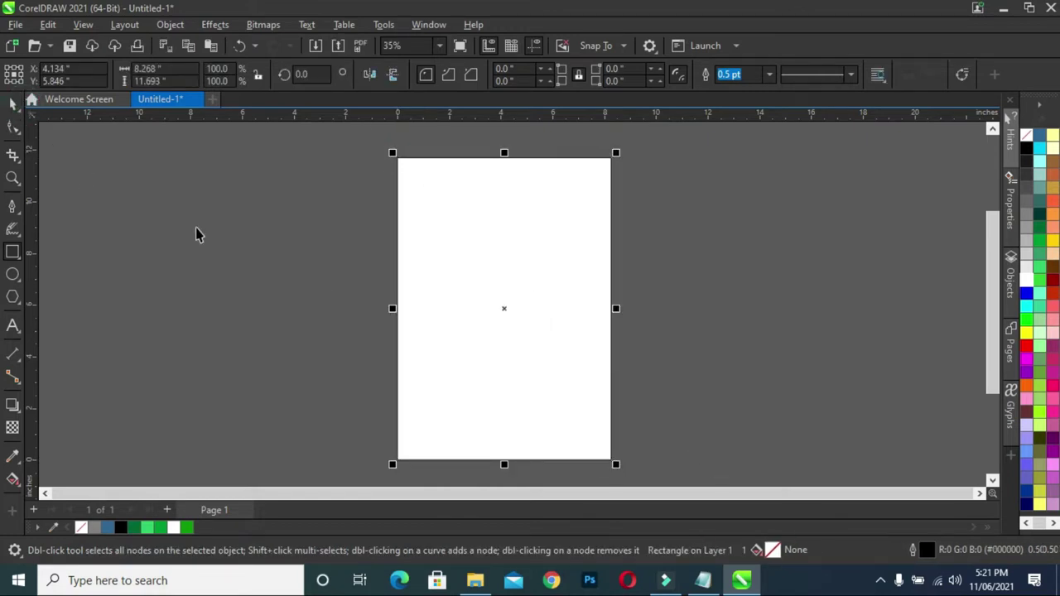
pyautogui.click(196, 234)
pyautogui.click(435, 277)
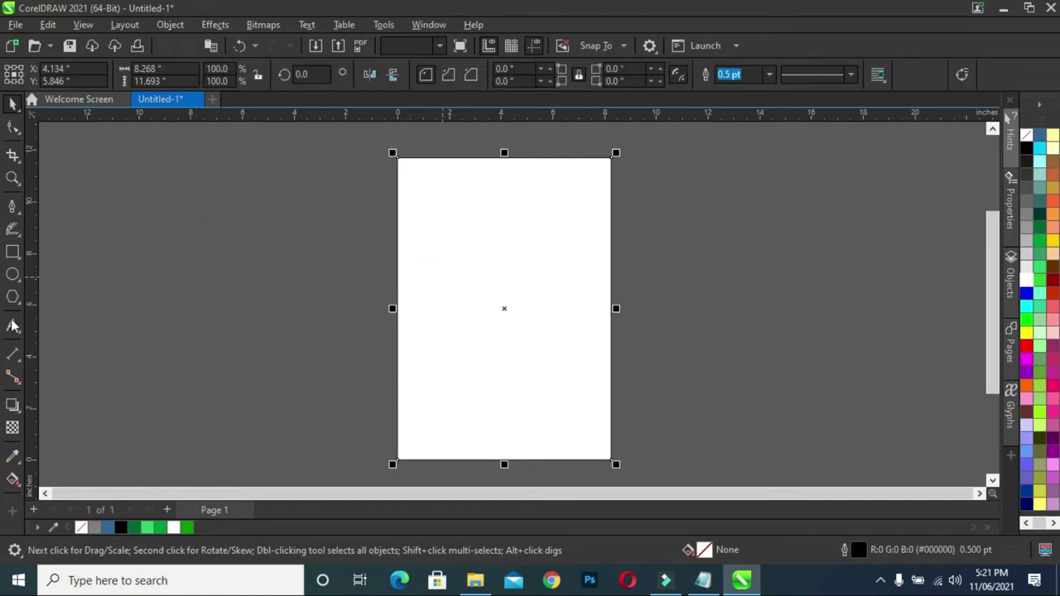
pyautogui.click(12, 274)
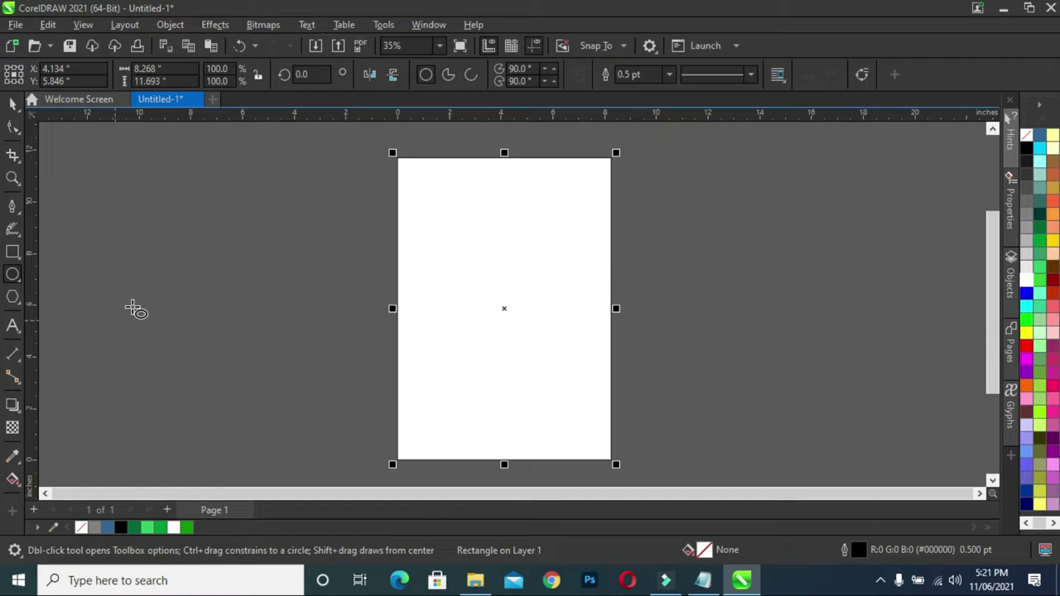
# - Draw a large circle and scale it over the page top, extending past the page edges
pyautogui.moveTo(138, 182); pyautogui.dragTo(273, 407)
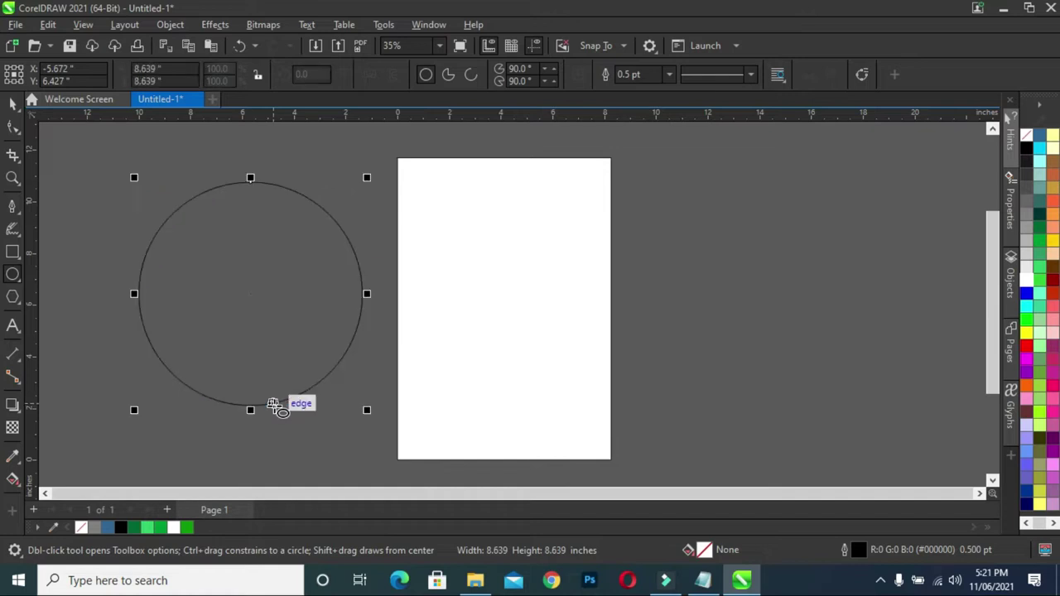
pyautogui.click(12, 101)
pyautogui.moveTo(244, 296); pyautogui.dragTo(498, 182)
pyautogui.moveTo(617, 296); pyautogui.dragTo(642, 312)
pyautogui.moveTo(519, 201); pyautogui.dragTo(524, 187)
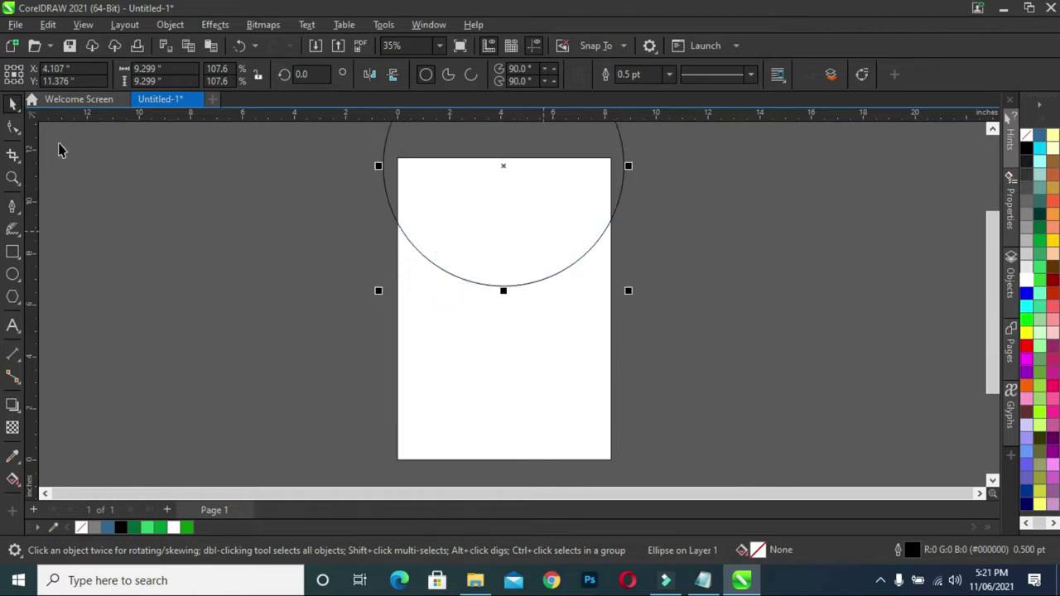
pyautogui.moveTo(629, 289); pyautogui.dragTo(624, 288)
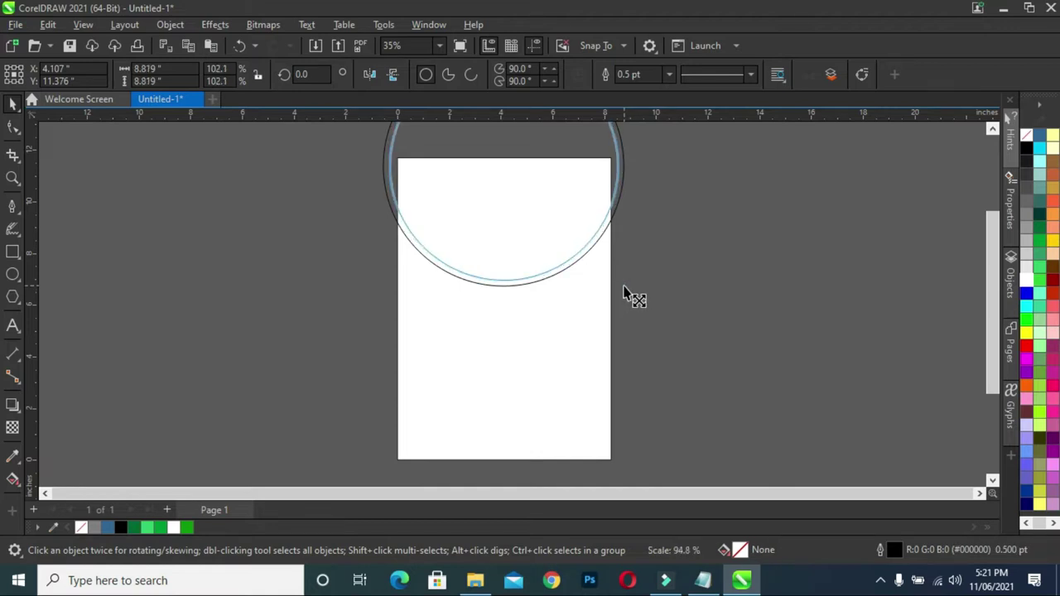
pyautogui.moveTo(627, 294); pyautogui.dragTo(640, 304)
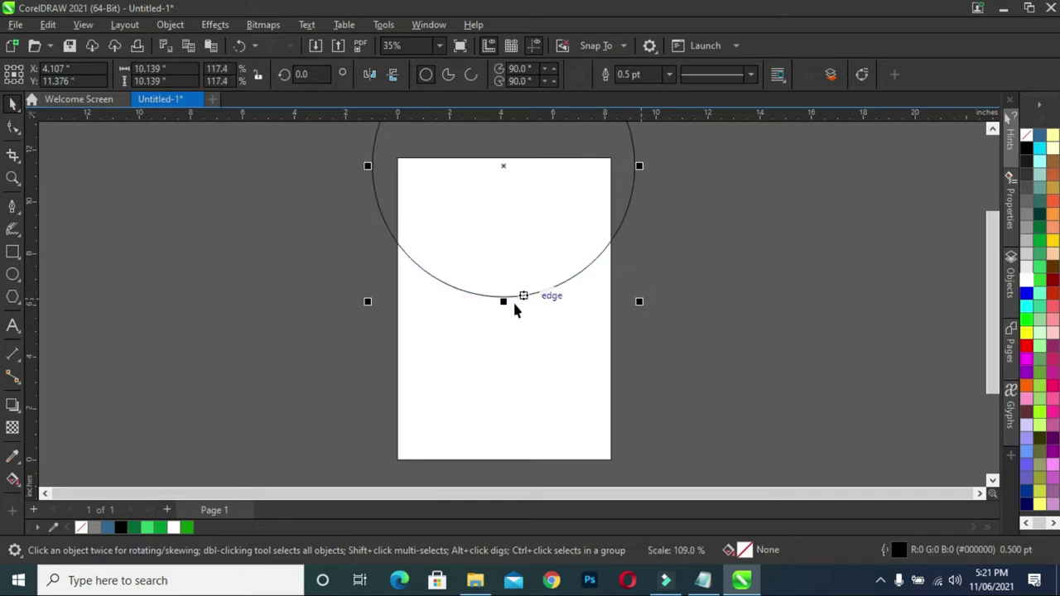
# - Make a vertically squashed copy of the circle so their bottoms form a thin band
pyautogui.moveTo(504, 302); pyautogui.dragTo(505, 298)
pyautogui.scroll(3, 506, 298)
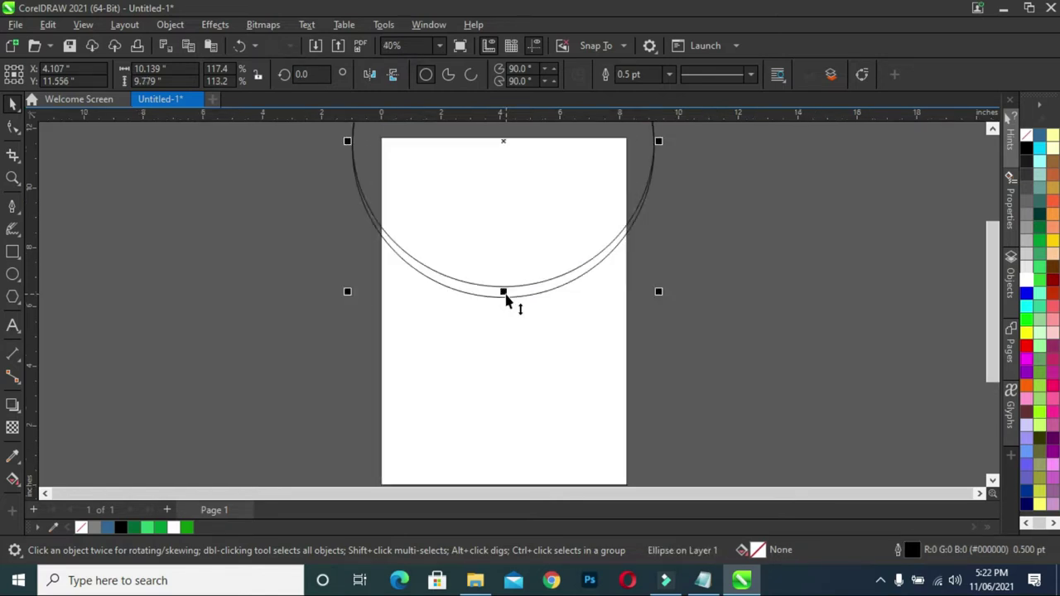
pyautogui.scroll(3, 505, 295)
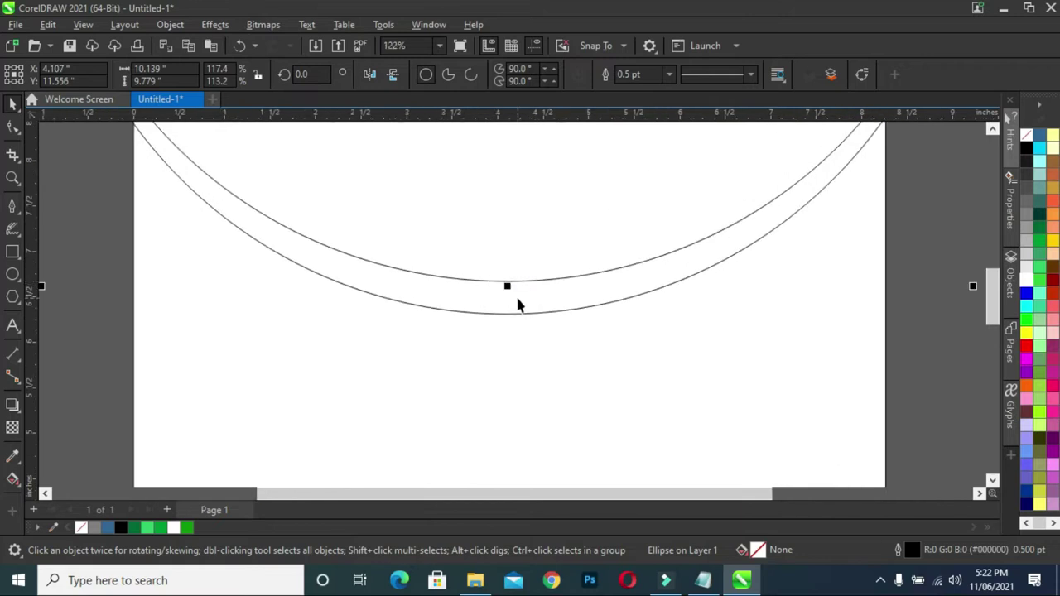
pyautogui.moveTo(507, 286); pyautogui.dragTo(506, 300)
pyautogui.scroll(-3, 506, 300)
pyautogui.scroll(-2, 563, 271)
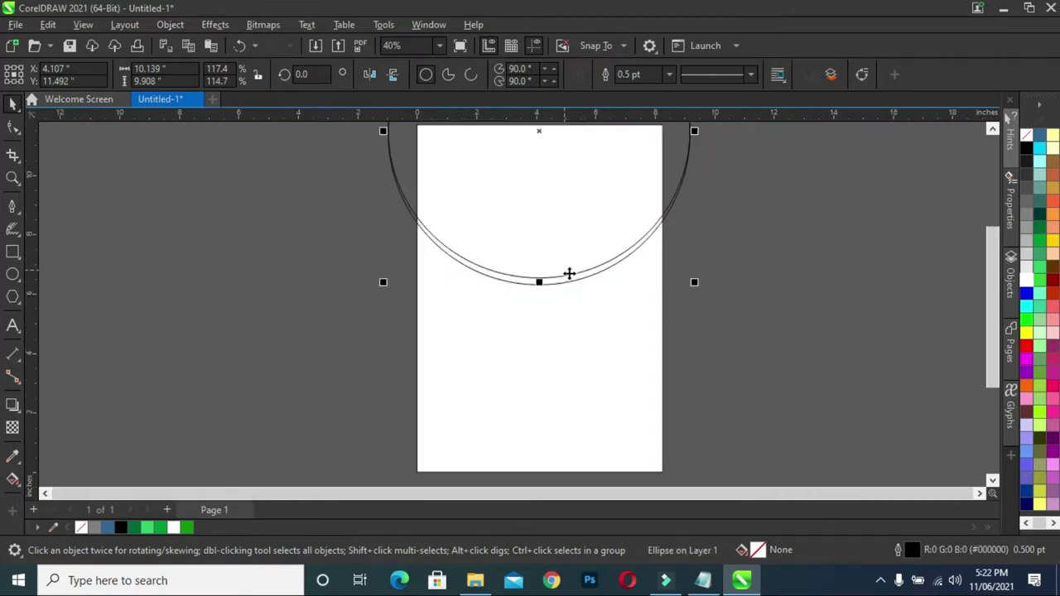
pyautogui.scroll(-1, 575, 289)
pyautogui.moveTo(994, 378); pyautogui.dragTo(995, 352)
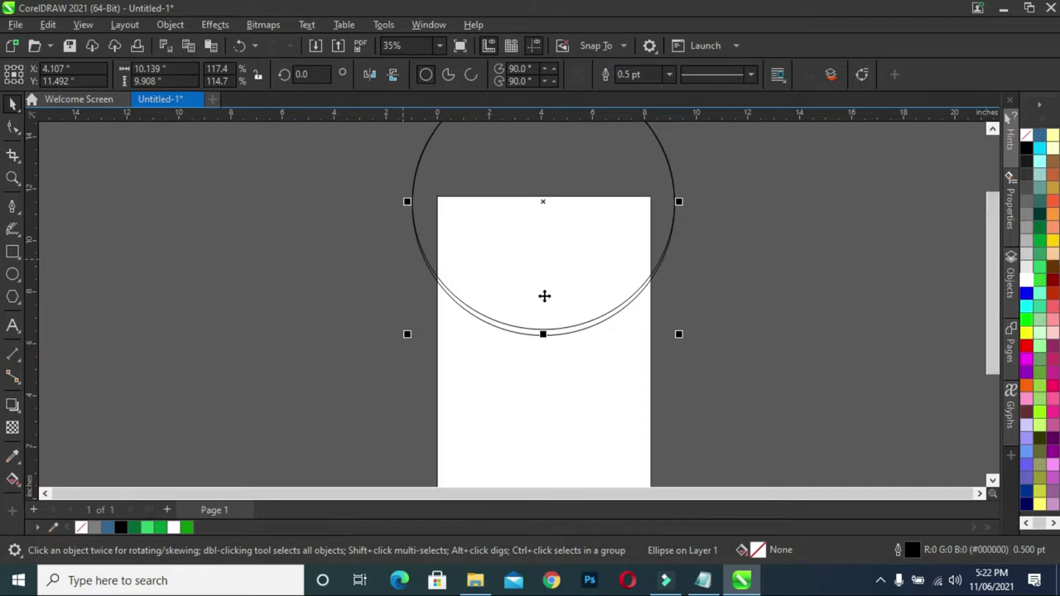
# - Fill the outer circle Forest Green and the inner circle white
pyautogui.click(764, 320)
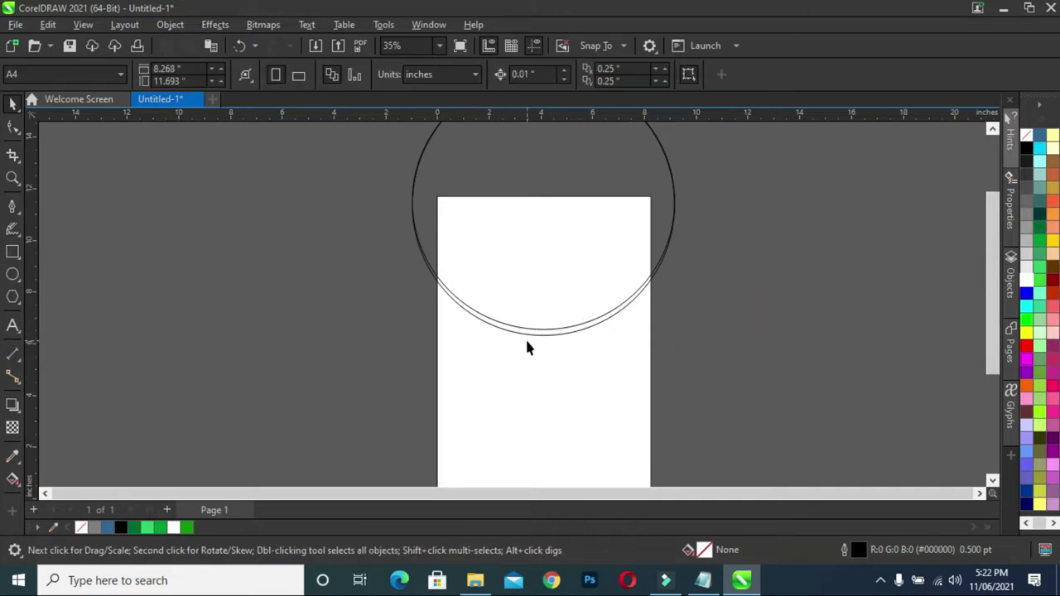
pyautogui.click(533, 333)
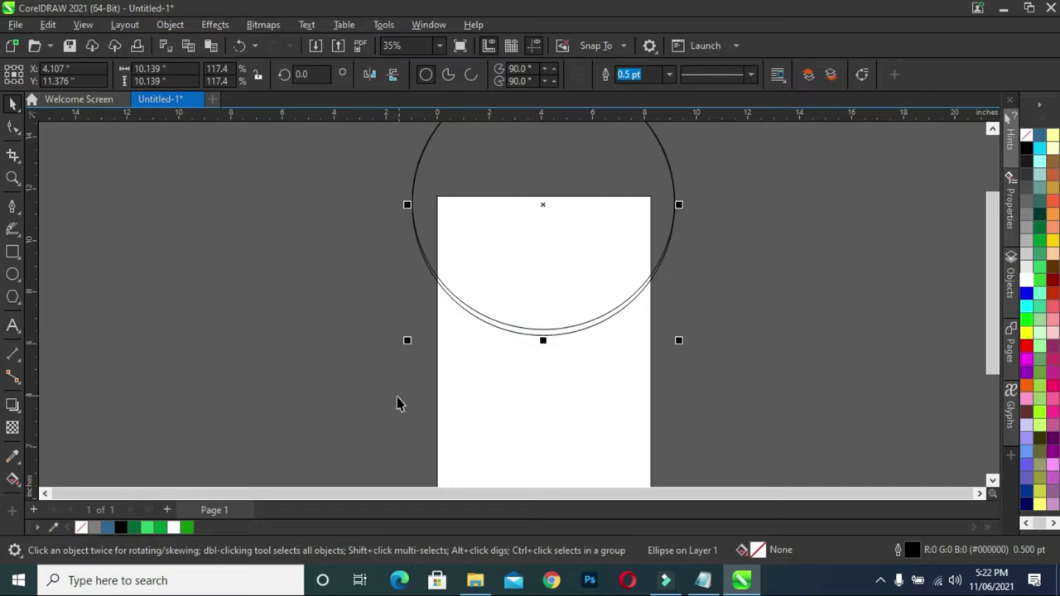
pyautogui.click(134, 527)
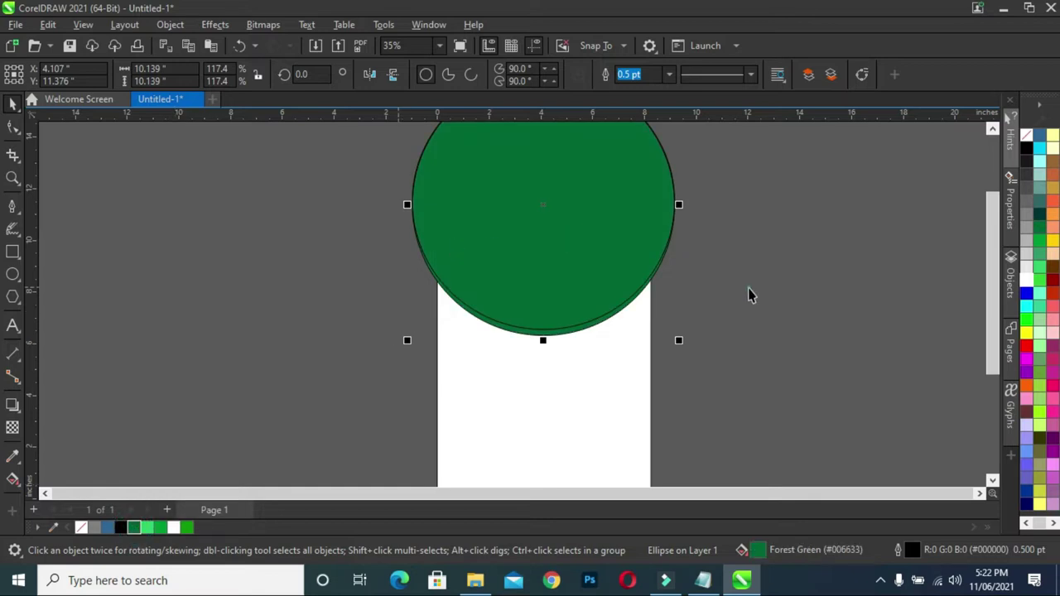
pyautogui.click(539, 284)
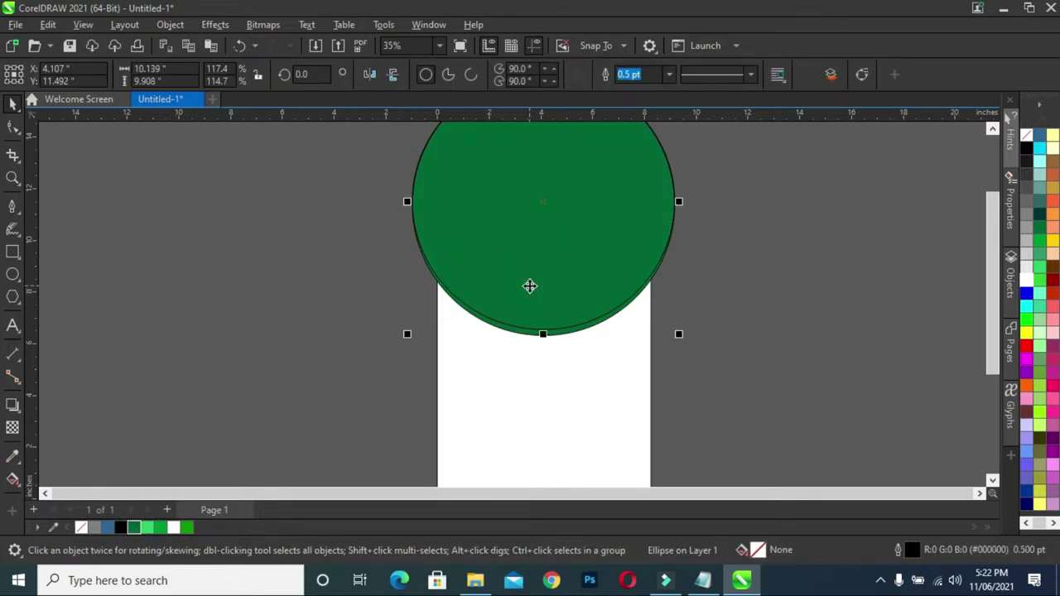
pyautogui.click(175, 528)
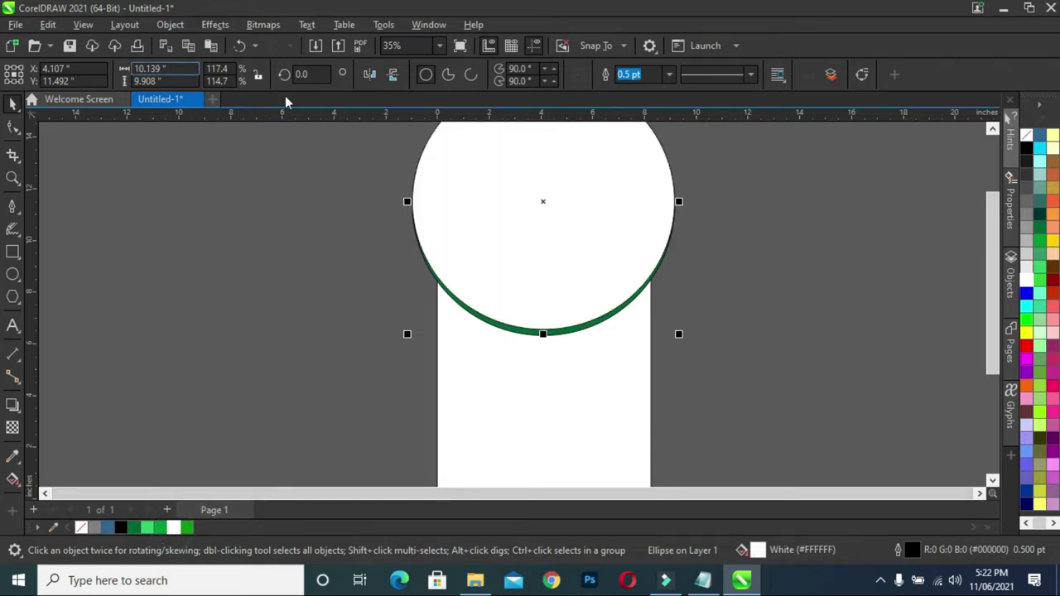
# - Remove the outlines from both circles and select the green outer circle
pyautogui.click(995, 262)
pyautogui.moveTo(995, 263); pyautogui.dragTo(995, 222)
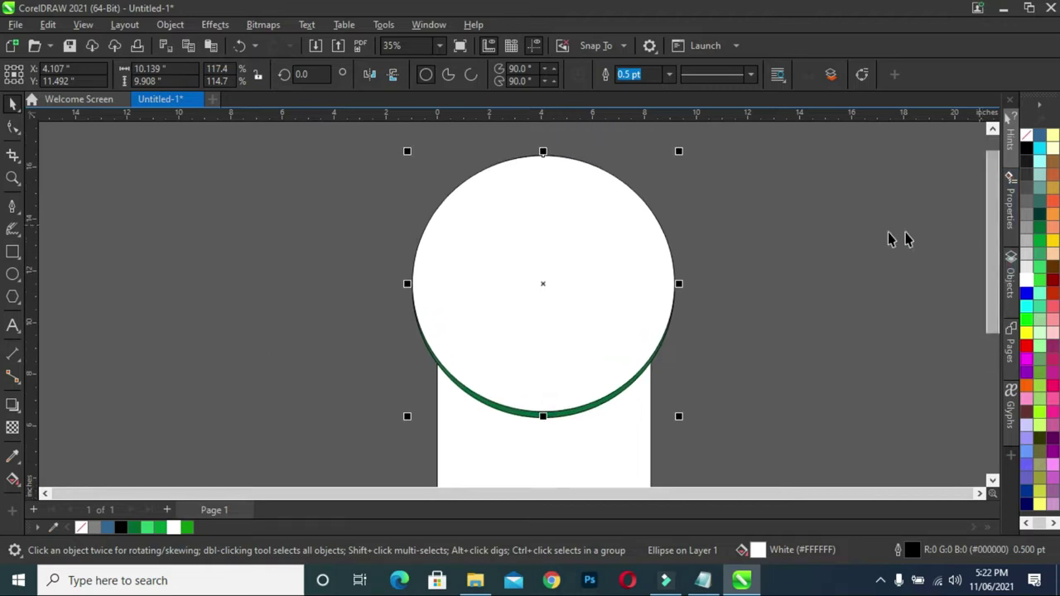
pyautogui.click(881, 234)
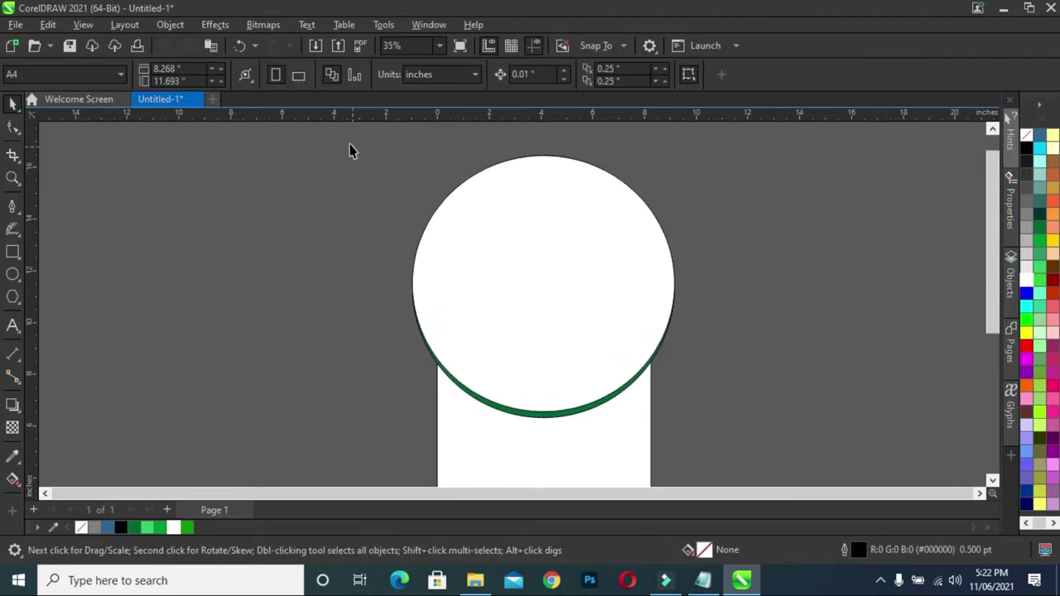
pyautogui.moveTo(354, 139); pyautogui.dragTo(740, 448)
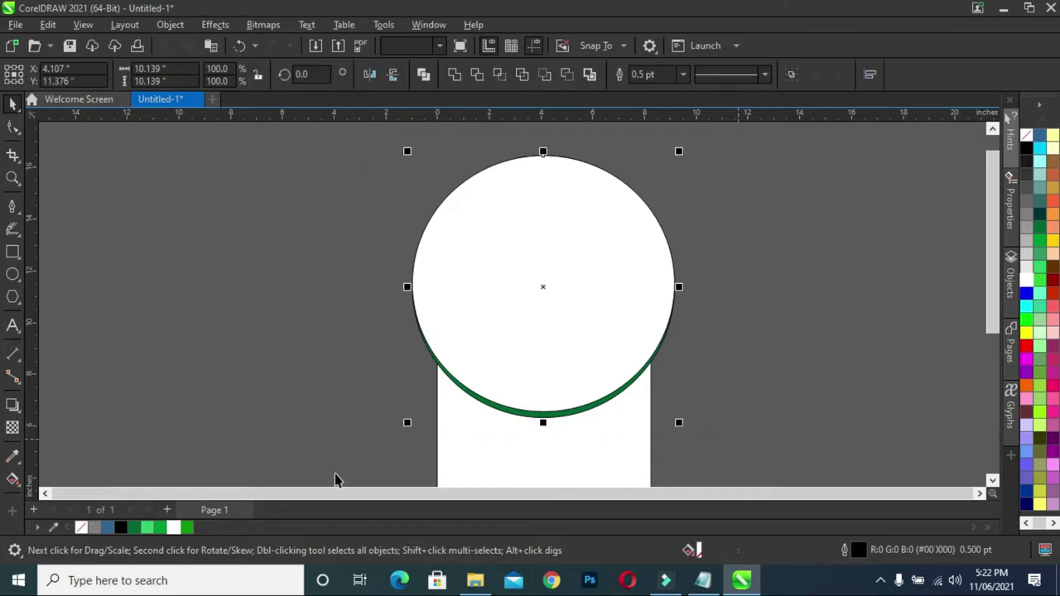
pyautogui.rightClick(82, 530)
pyautogui.click(135, 339)
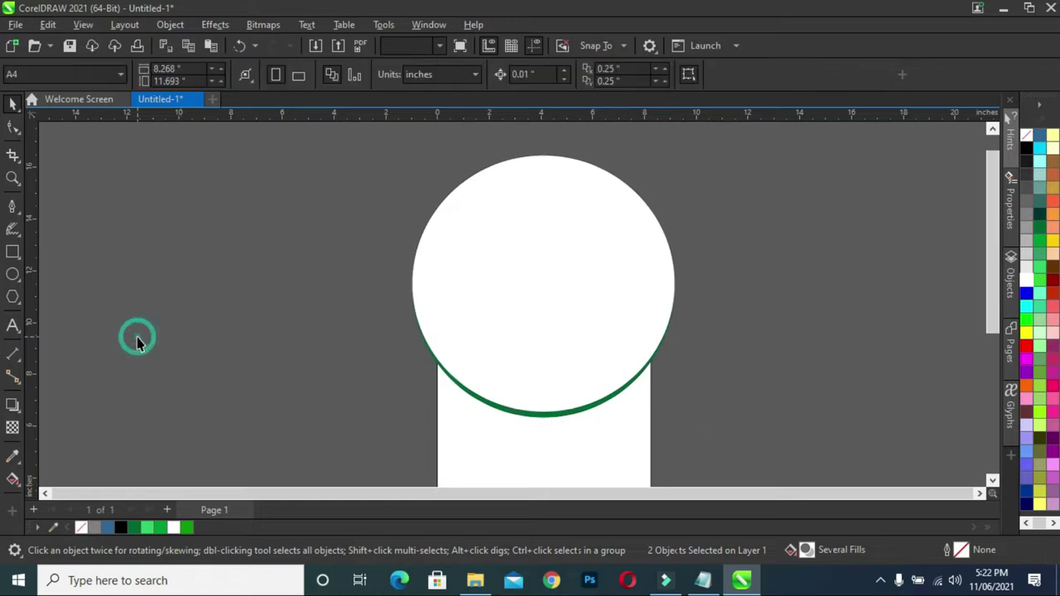
pyautogui.click(525, 414)
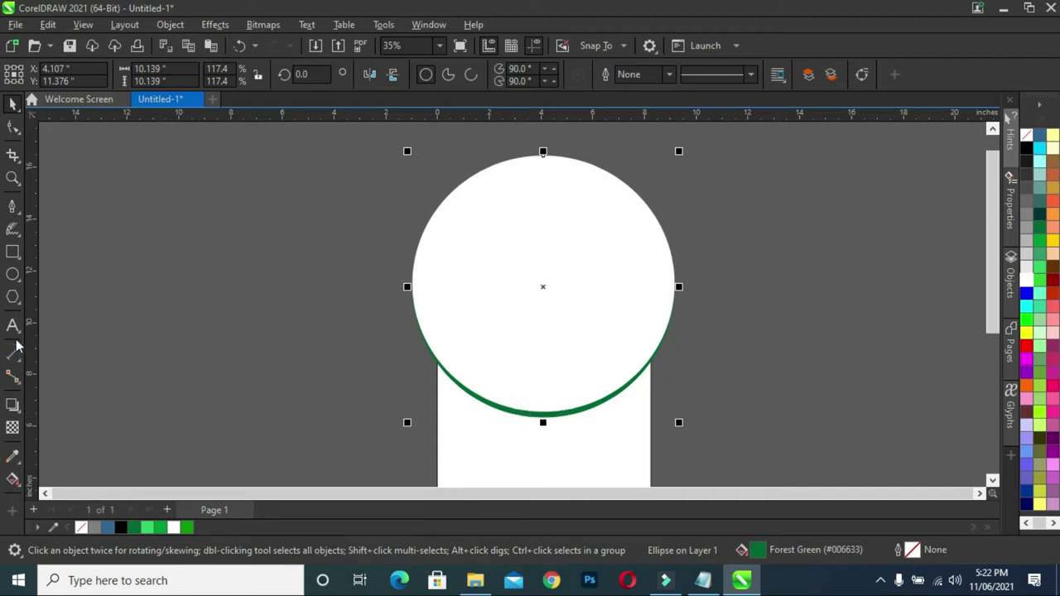
pyautogui.click(11, 405)
# - Cast a drop shadow downward beneath the green arc and lower its opacity to 26
pyautogui.moveTo(544, 156); pyautogui.dragTo(543, 419)
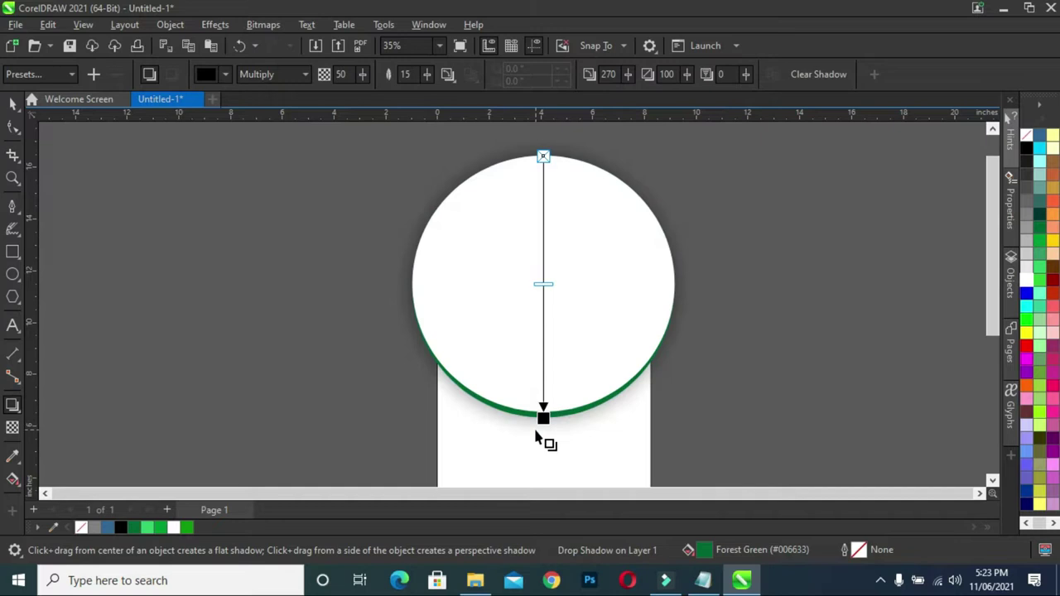
pyautogui.scroll(4, 544, 437)
pyautogui.scroll(3, 547, 395)
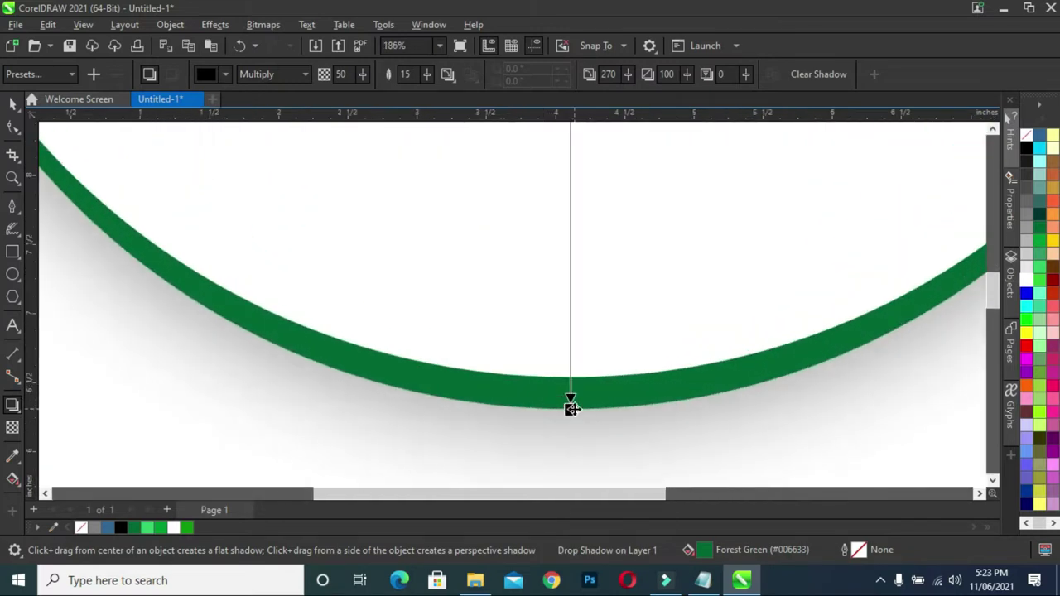
pyautogui.scroll(1, 464, 198)
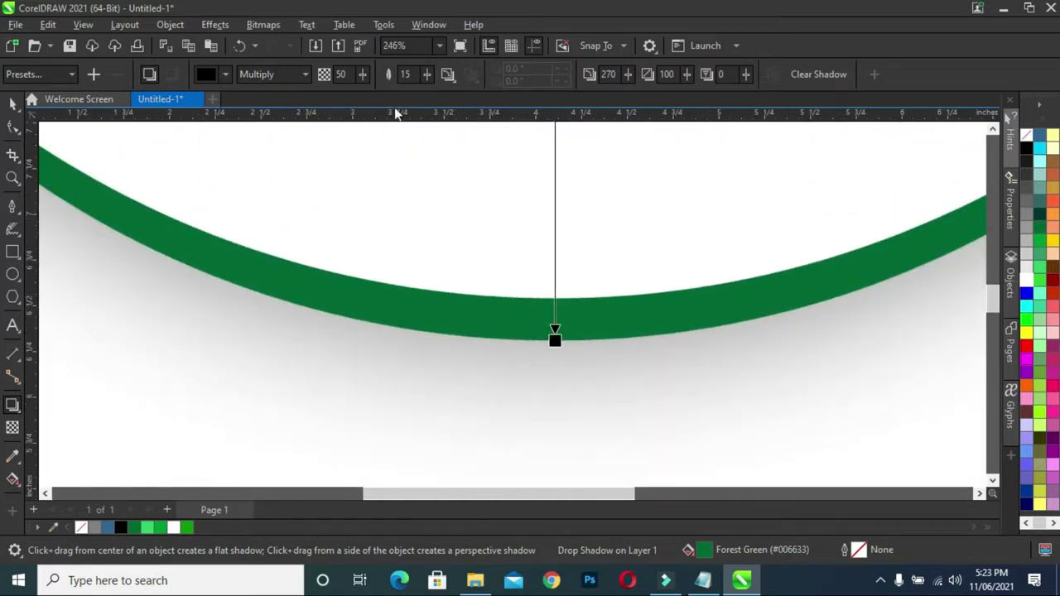
pyautogui.moveTo(364, 77); pyautogui.dragTo(354, 77)
pyautogui.moveTo(428, 78); pyautogui.dragTo(448, 85)
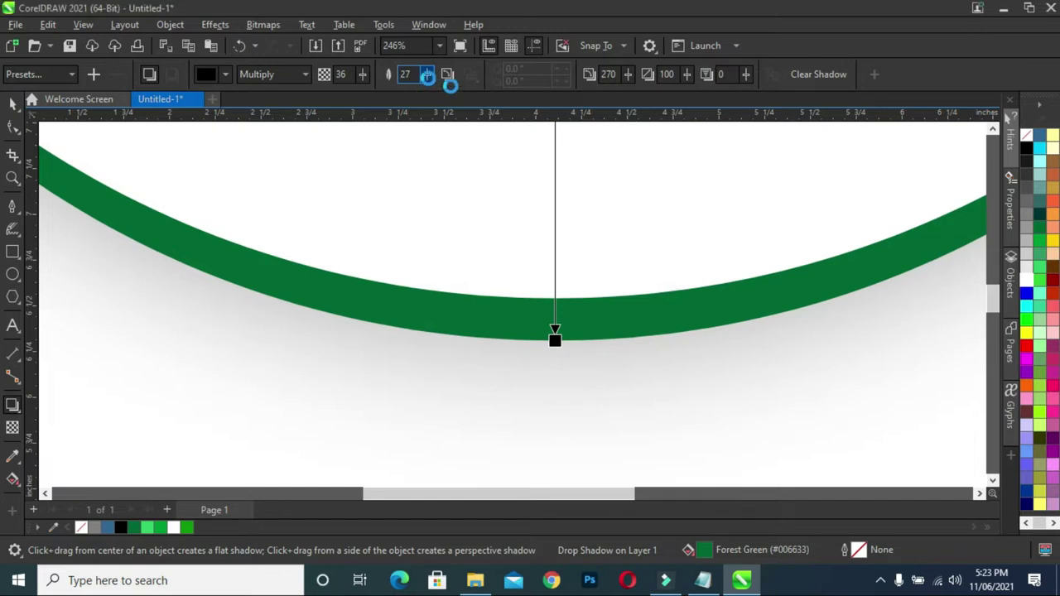
# - Tighten the shadow's feathering to 11, then select the shadow
pyautogui.scroll(-1, 435, 126)
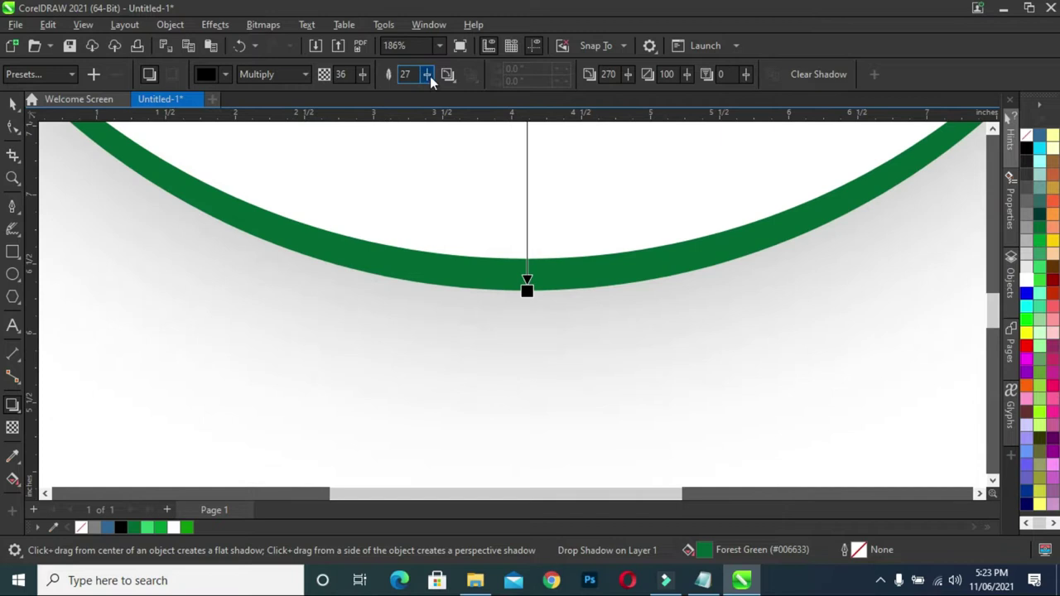
pyautogui.moveTo(430, 76); pyautogui.dragTo(418, 72)
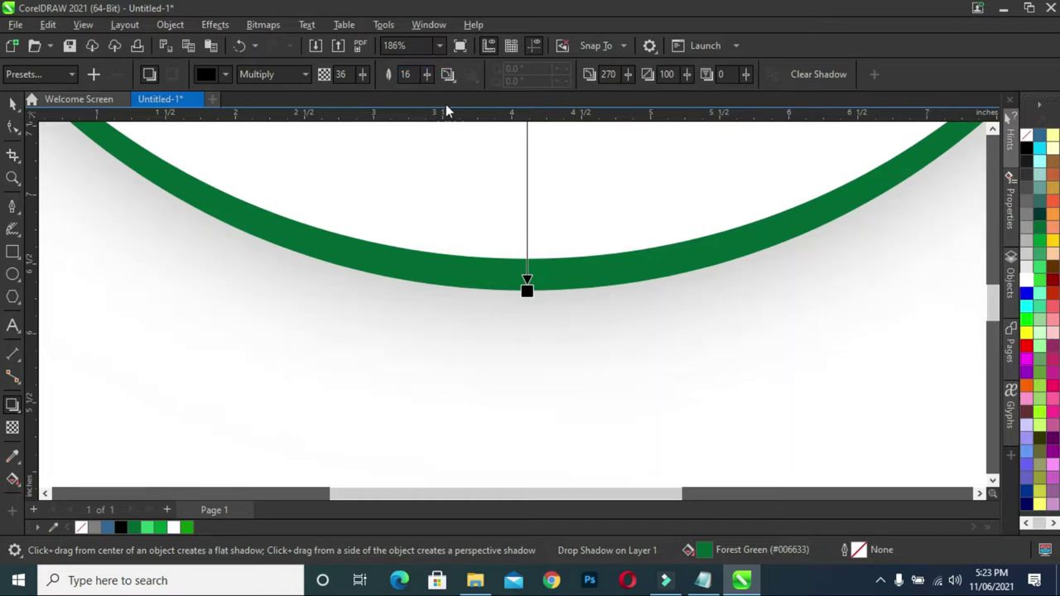
pyautogui.scroll(-6, 522, 169)
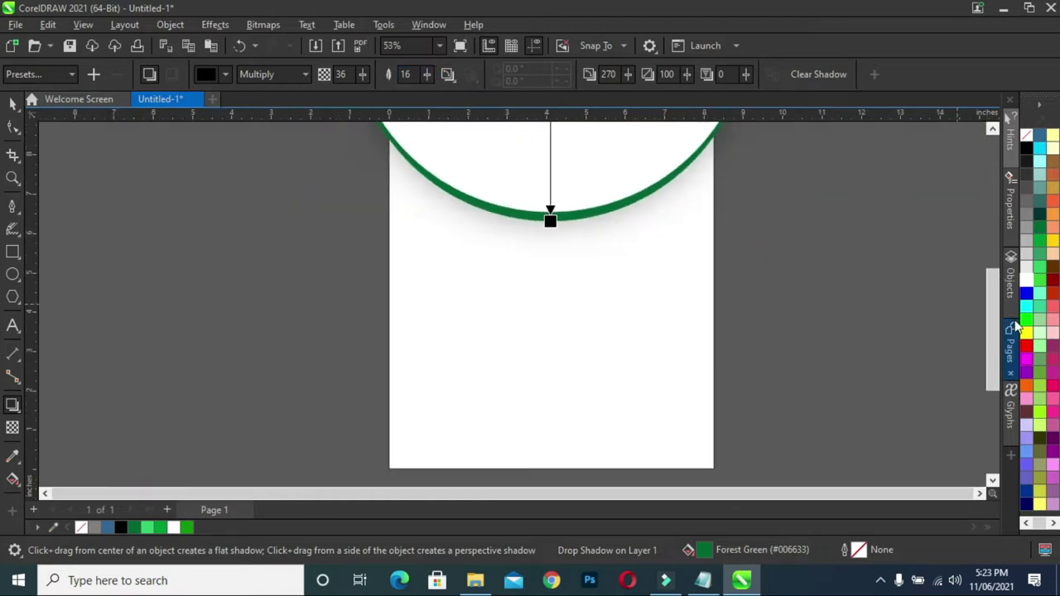
pyautogui.moveTo(987, 345); pyautogui.dragTo(990, 295)
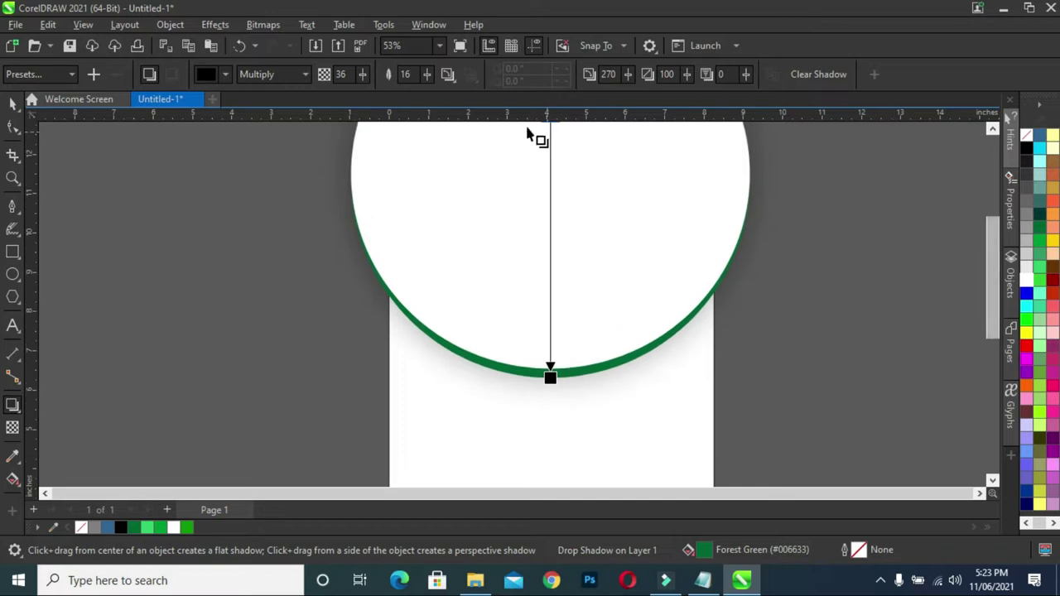
pyautogui.moveTo(428, 78); pyautogui.dragTo(360, 77)
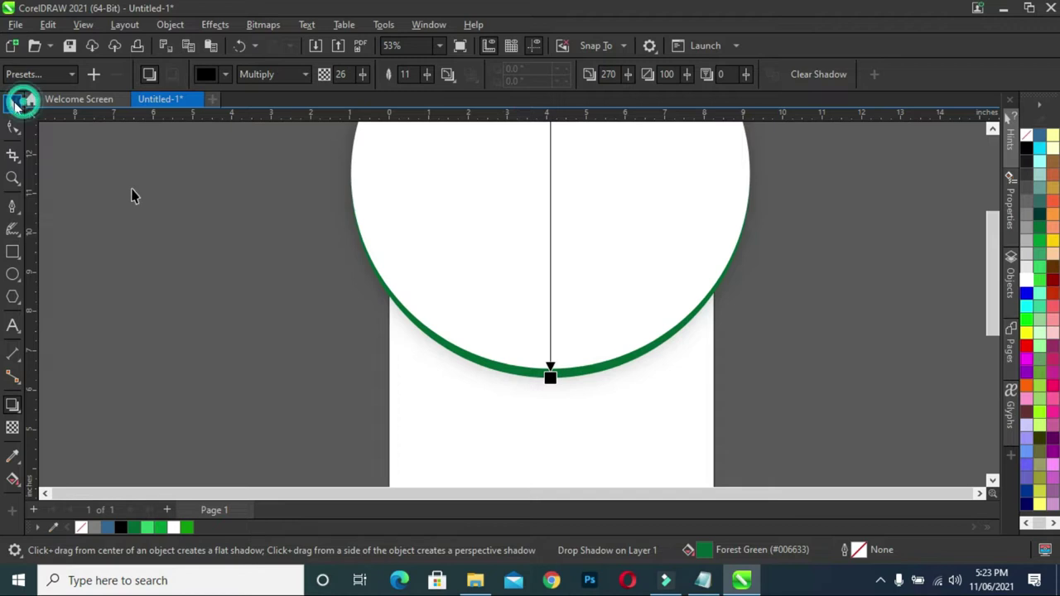
pyautogui.press('space')
pyautogui.click(498, 379)
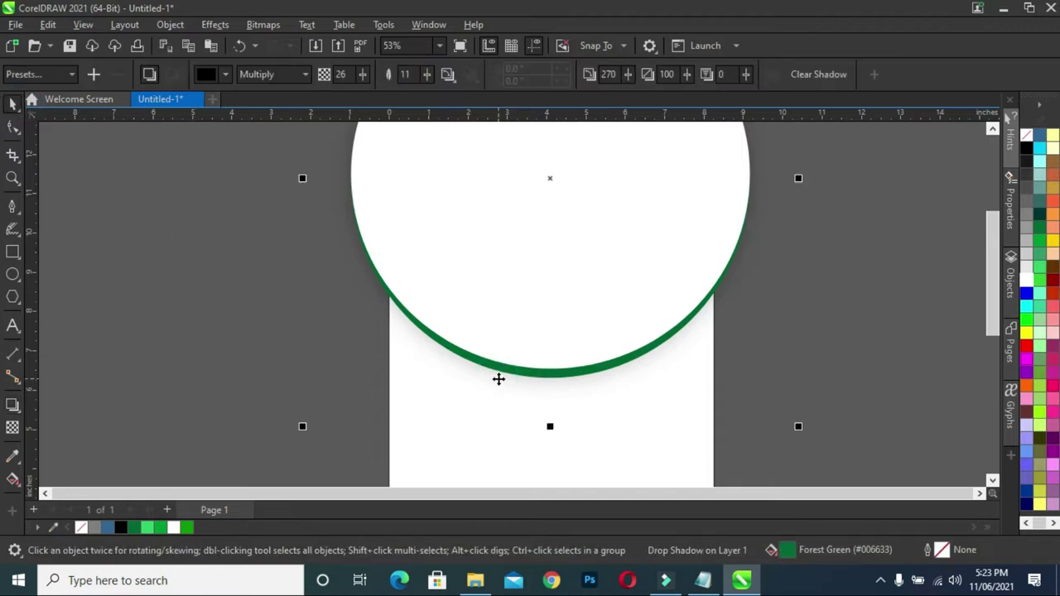
# - Import the moringa powder photo plus phone, Instagram, Facebook and Twitter icons
pyautogui.scroll(-3, 571, 329)
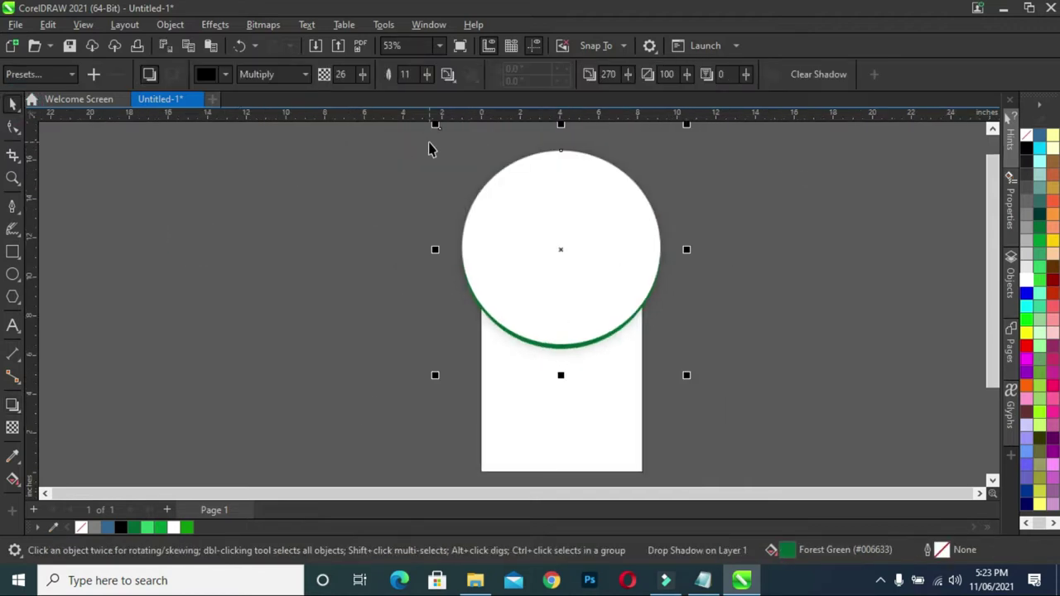
pyautogui.click(315, 46)
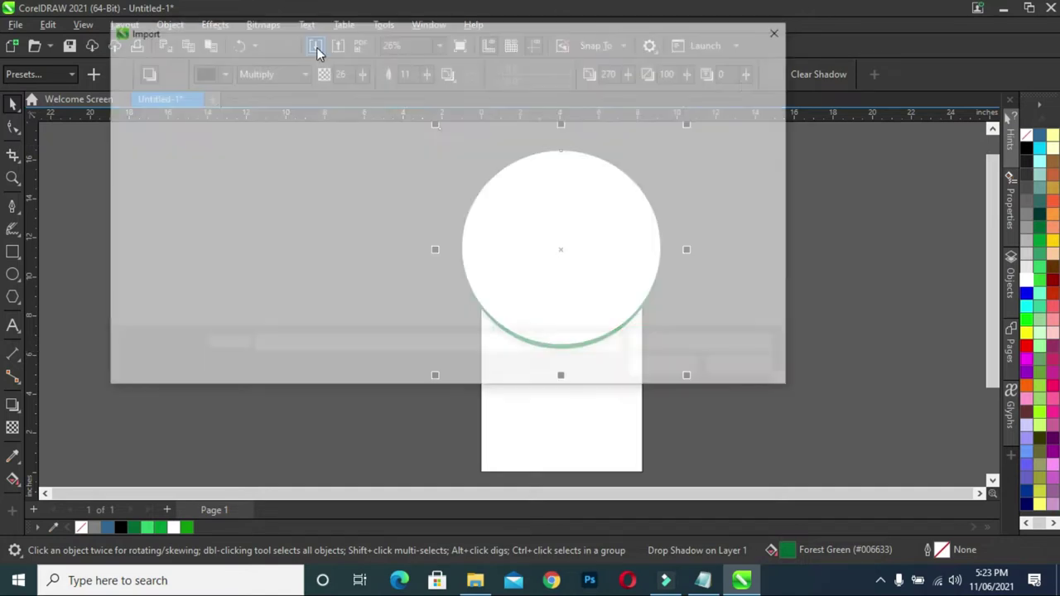
pyautogui.click(274, 165)
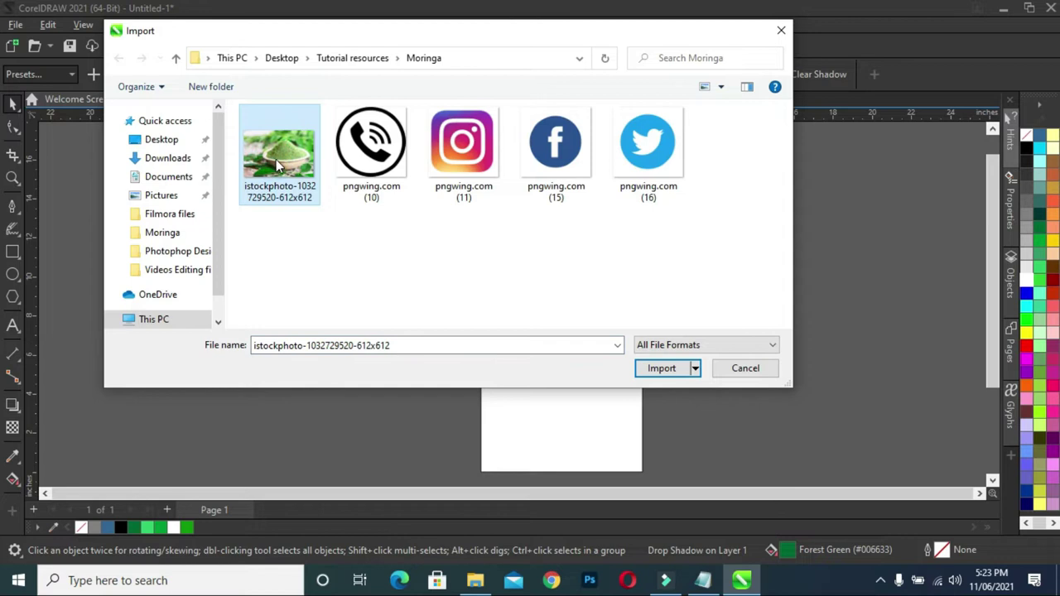
pyautogui.moveTo(745, 241); pyautogui.dragTo(287, 189)
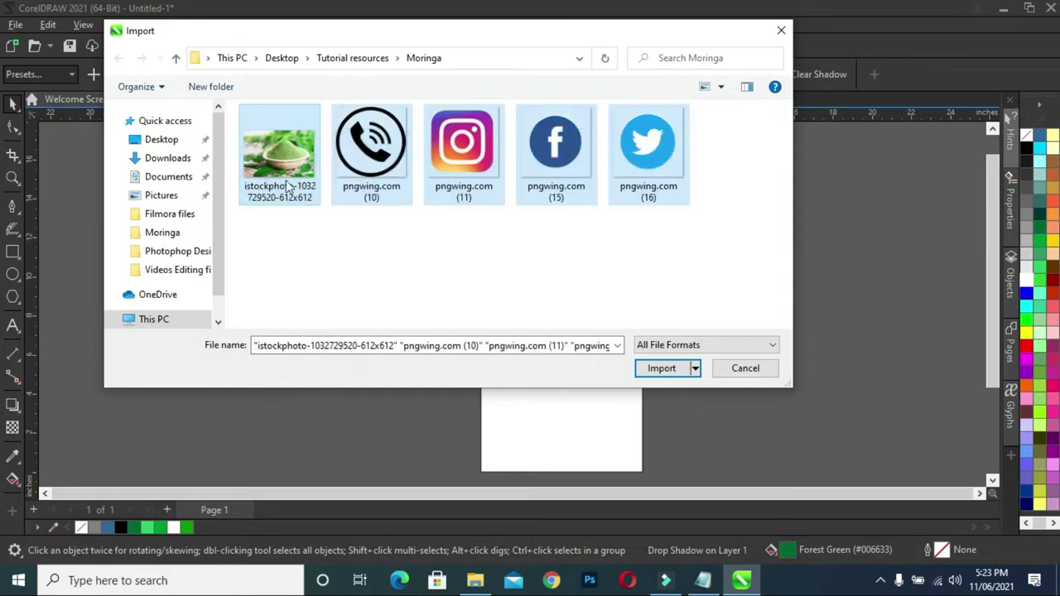
pyautogui.click(648, 367)
# - Place the photo and four icons beside the page, enlarging the photo to 16.187 by 10.791 inches
pyautogui.moveTo(135, 190); pyautogui.dragTo(242, 323)
pyautogui.moveTo(160, 274); pyautogui.dragTo(275, 387)
pyautogui.moveTo(103, 276); pyautogui.dragTo(182, 355)
pyautogui.moveTo(91, 344); pyautogui.dragTo(192, 418)
pyautogui.moveTo(162, 354); pyautogui.dragTo(216, 409)
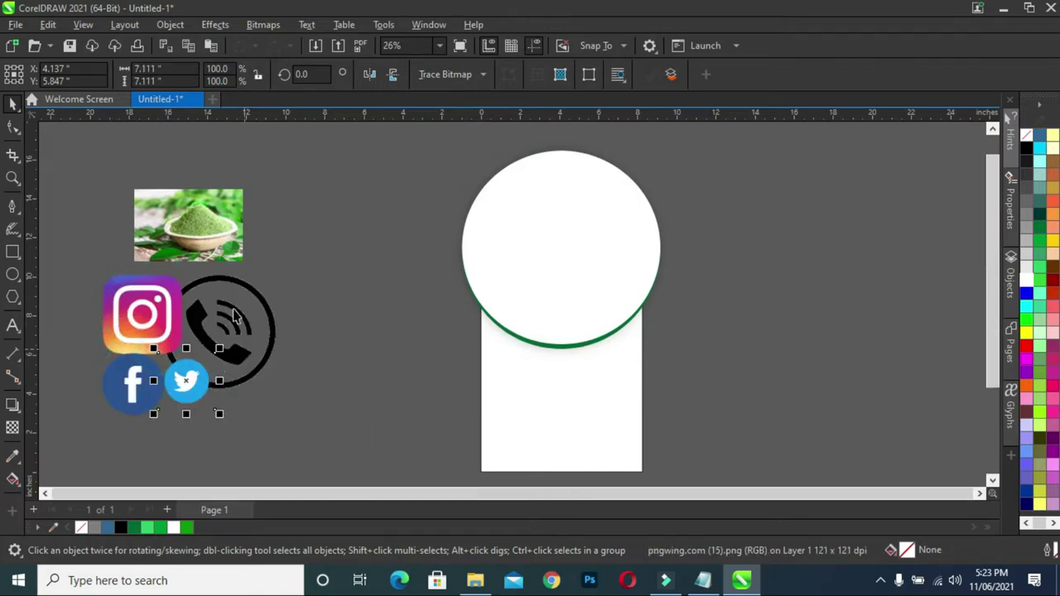
pyautogui.click(214, 214)
pyautogui.moveTo(246, 215); pyautogui.dragTo(392, 166)
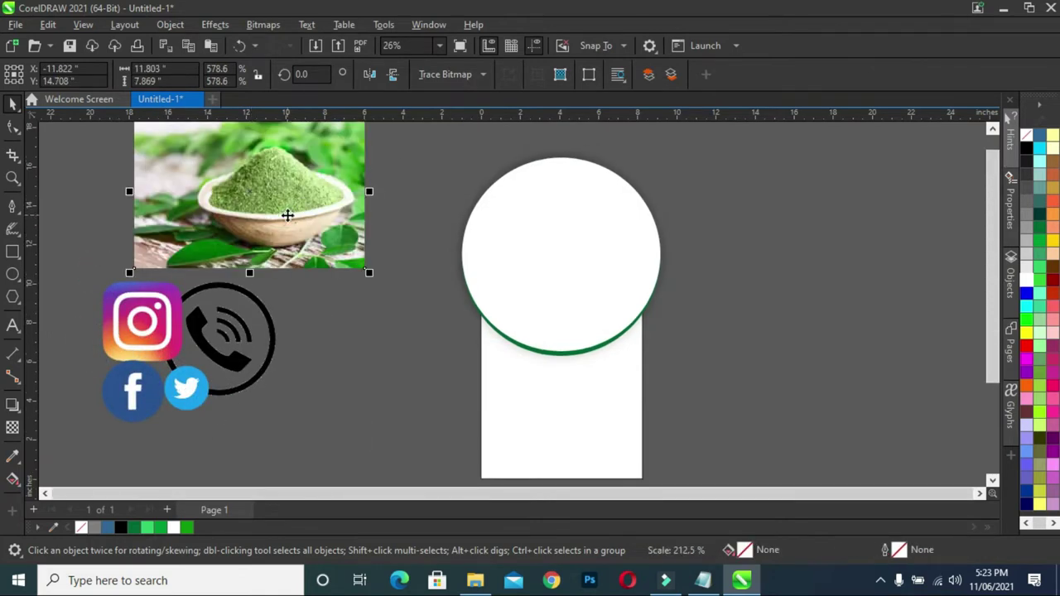
pyautogui.moveTo(372, 278); pyautogui.dragTo(456, 332)
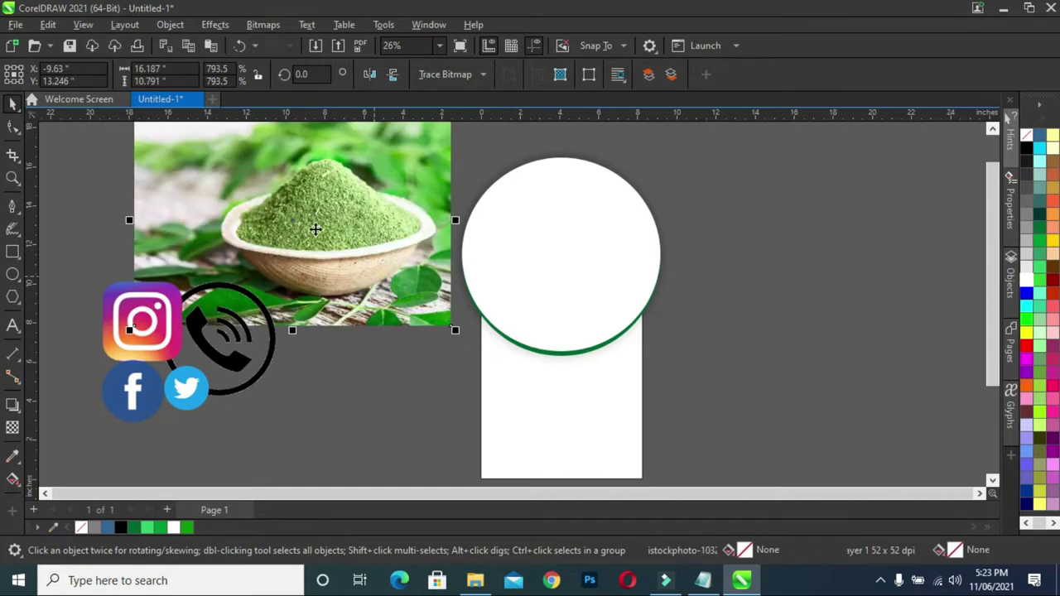
pyautogui.moveTo(314, 230); pyautogui.dragTo(327, 230)
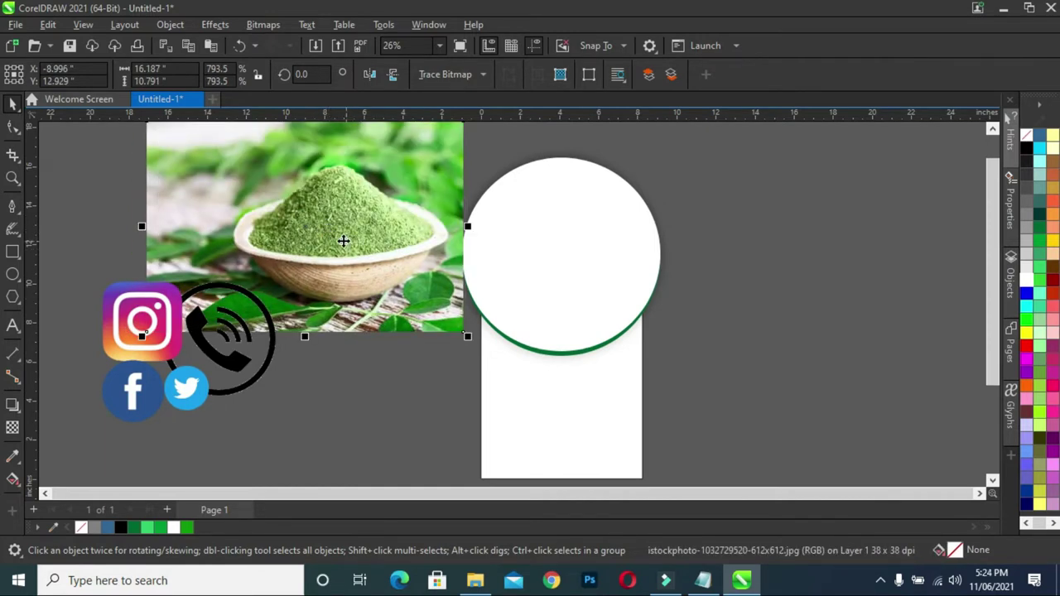
# - Make a first PowerClip attempt and a trial move of the white circle, undoing both
pyautogui.rightClick(355, 236)
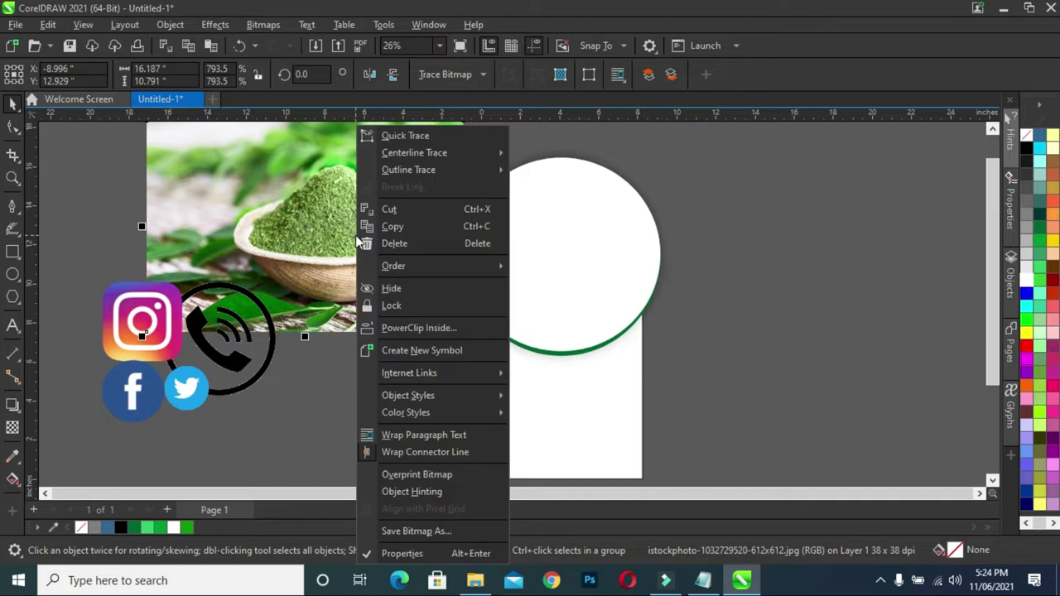
pyautogui.click(418, 328)
pyautogui.click(540, 270)
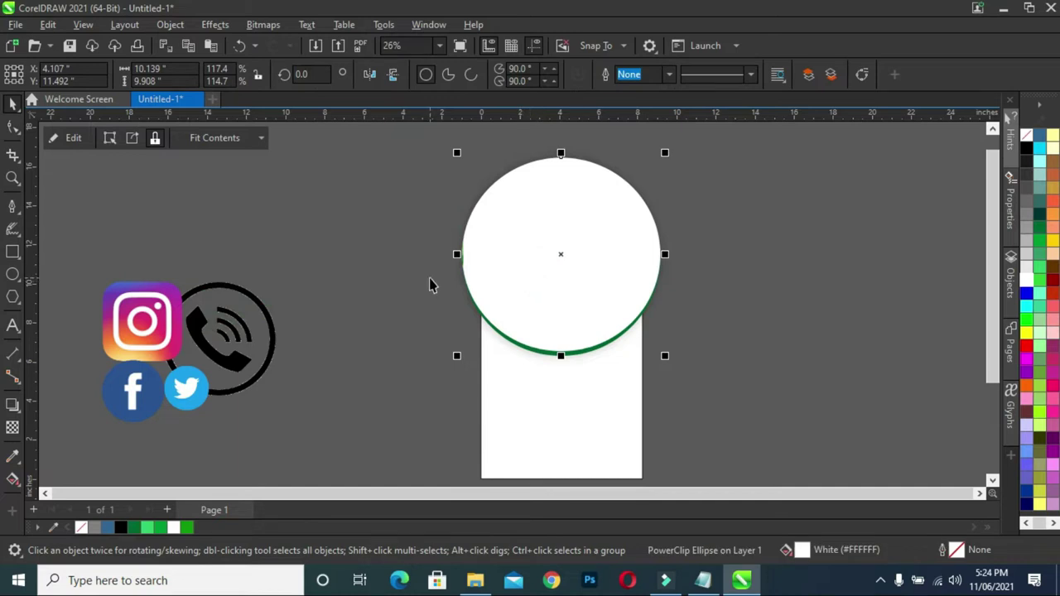
pyautogui.hotkey('ctrl', 'z')
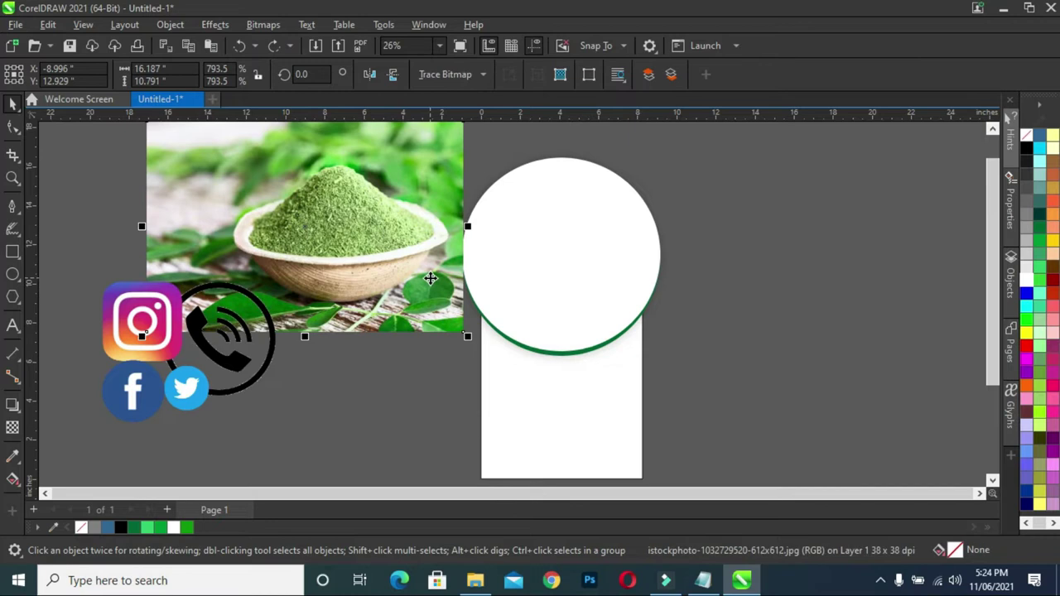
pyautogui.click(571, 238)
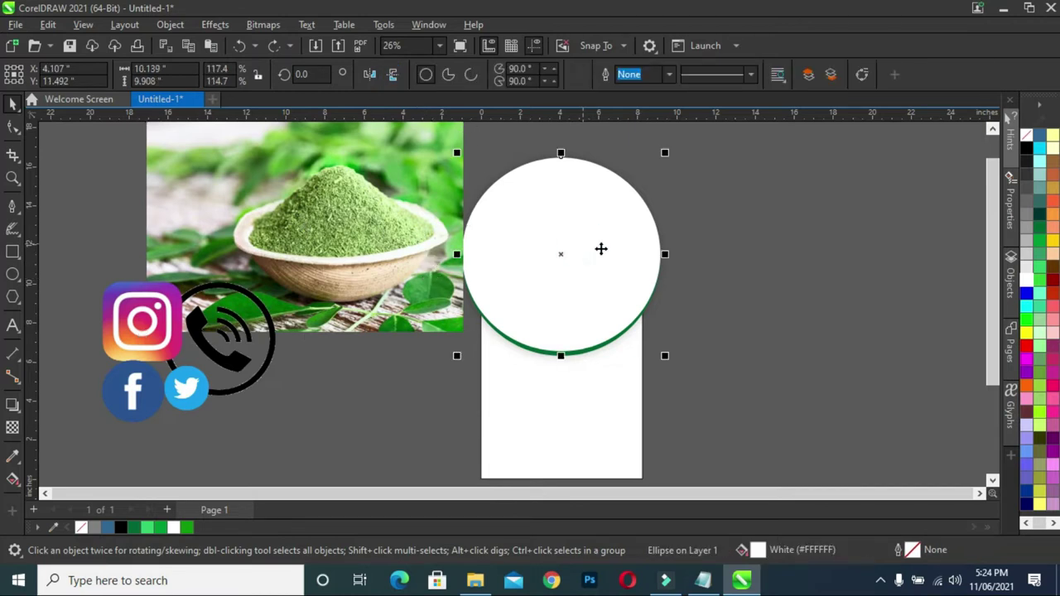
pyautogui.scroll(2, 729, 259)
pyautogui.scroll(-2, 671, 228)
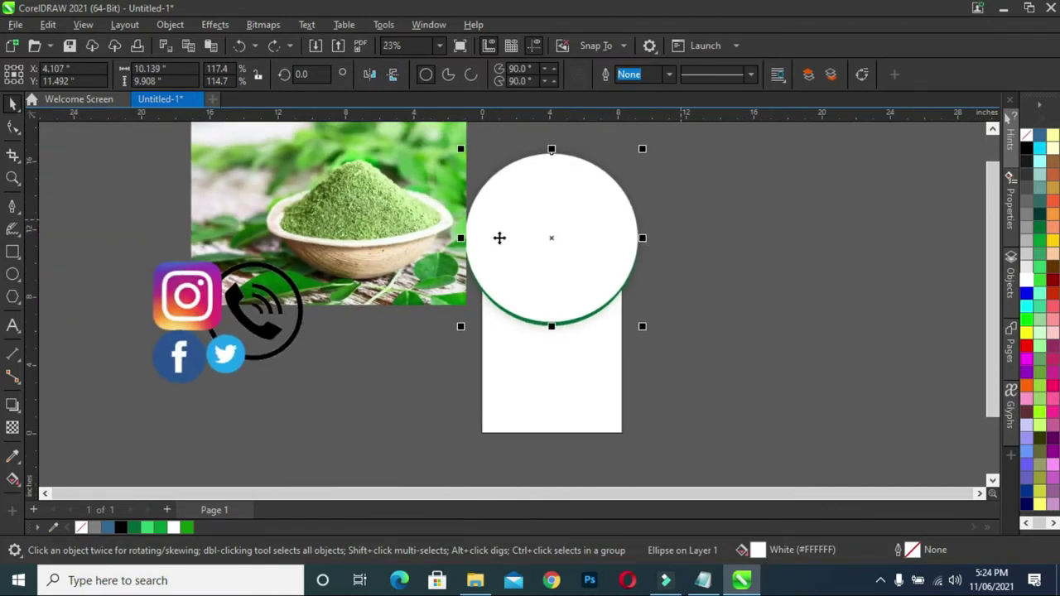
pyautogui.click(355, 194)
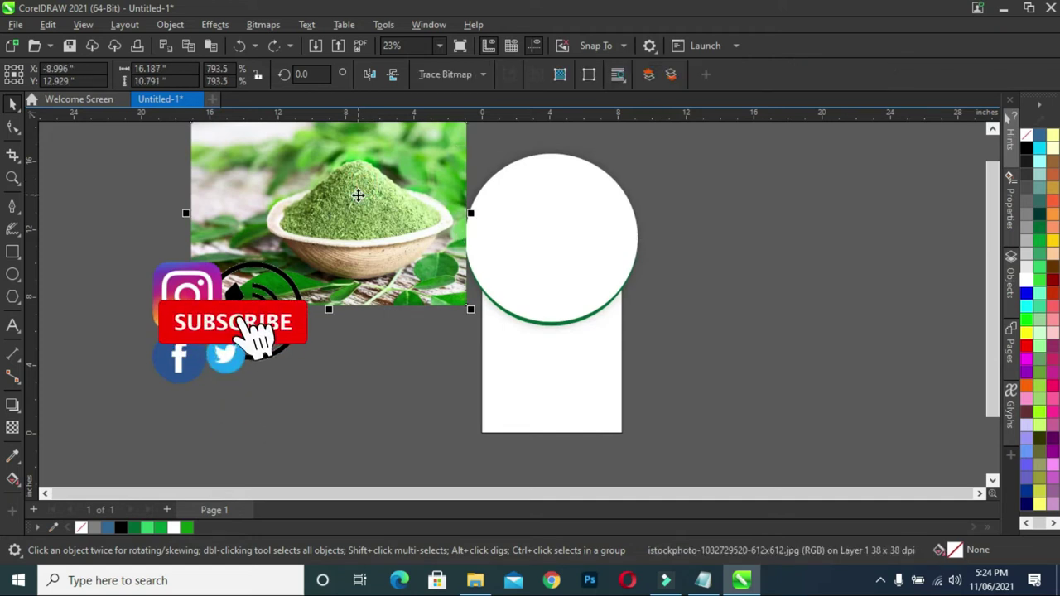
pyautogui.click(553, 237)
pyautogui.moveTo(555, 241); pyautogui.dragTo(705, 240)
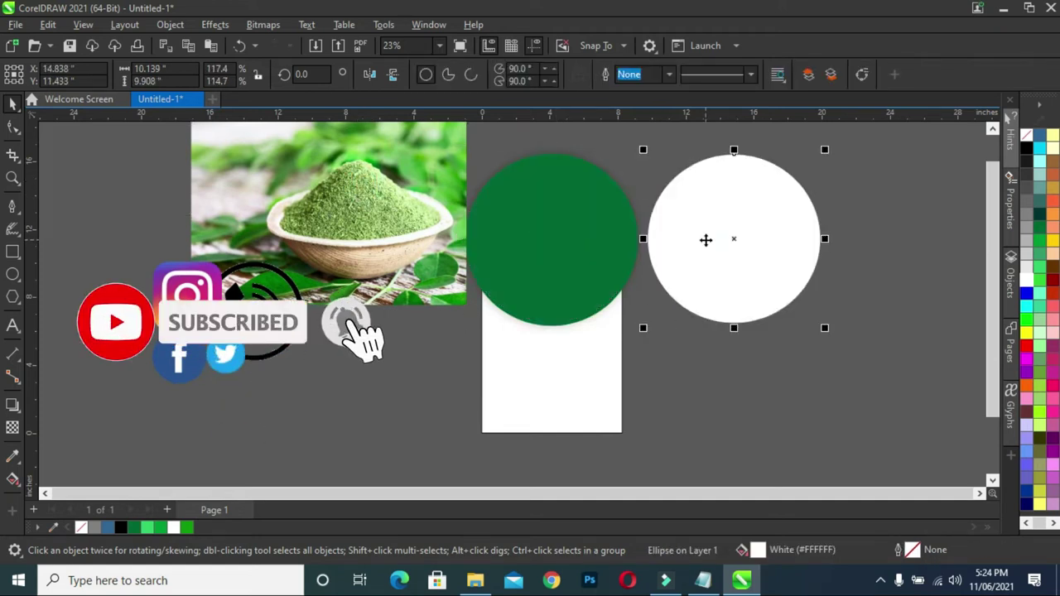
pyautogui.hotkey('ctrl', 'z')
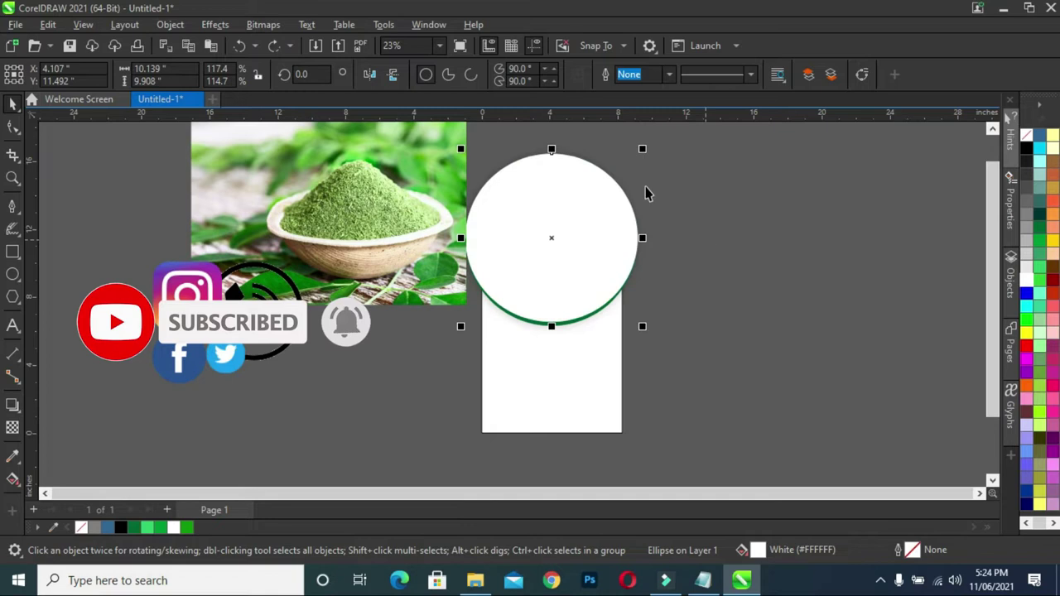
# - Clip the moringa photo inside the white circle with PowerClip Inside
pyautogui.moveTo(355, 179); pyautogui.dragTo(549, 208)
pyautogui.click(616, 257)
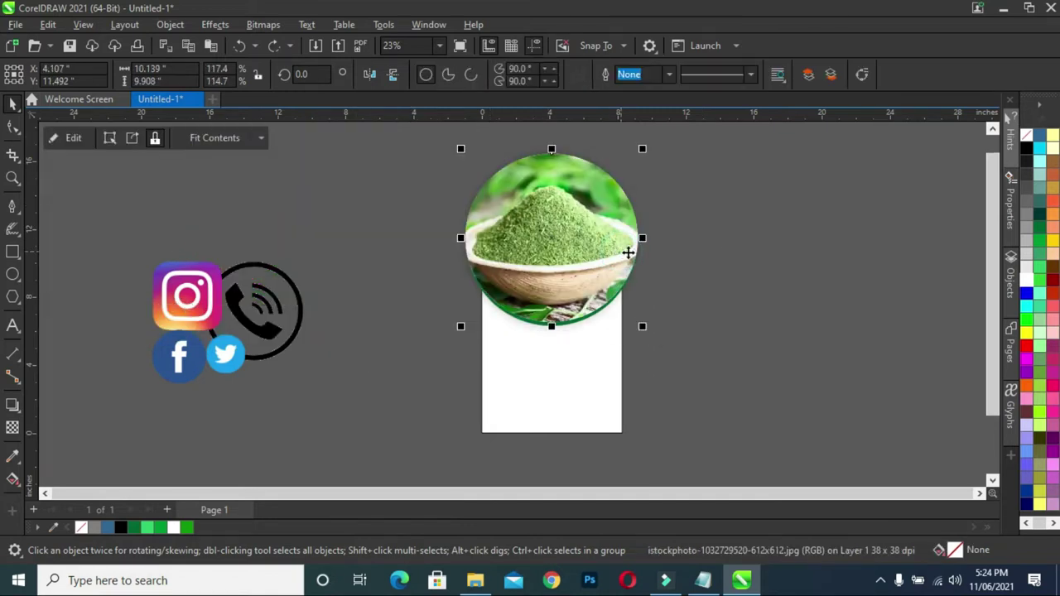
pyautogui.scroll(1, 677, 245)
pyautogui.scroll(1, 677, 245)
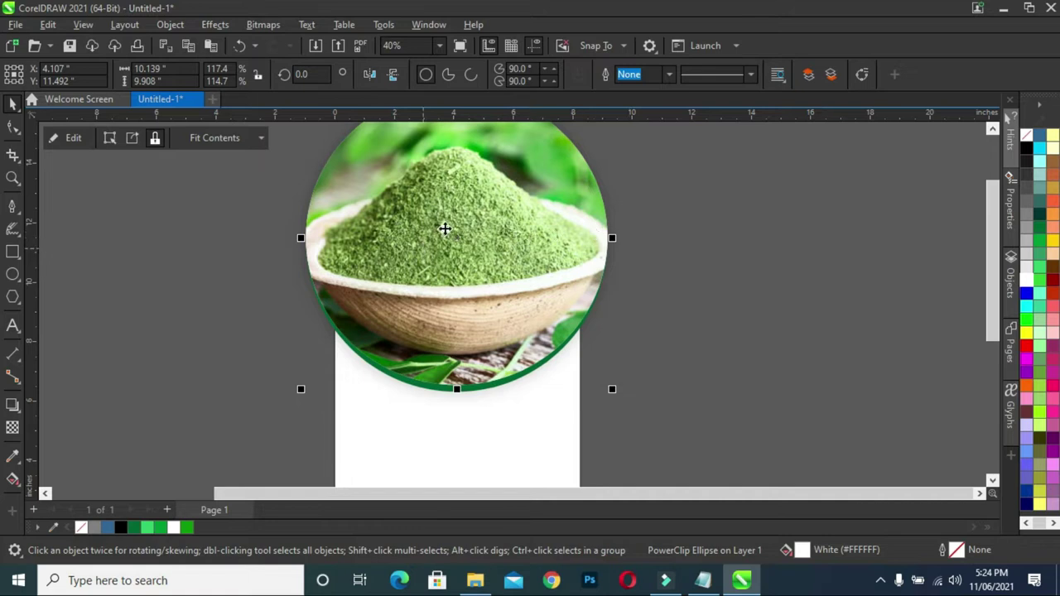
pyautogui.scroll(-1, 444, 229)
# - Edit the PowerClip contents and shrink the photo from its corners
pyautogui.click(76, 138)
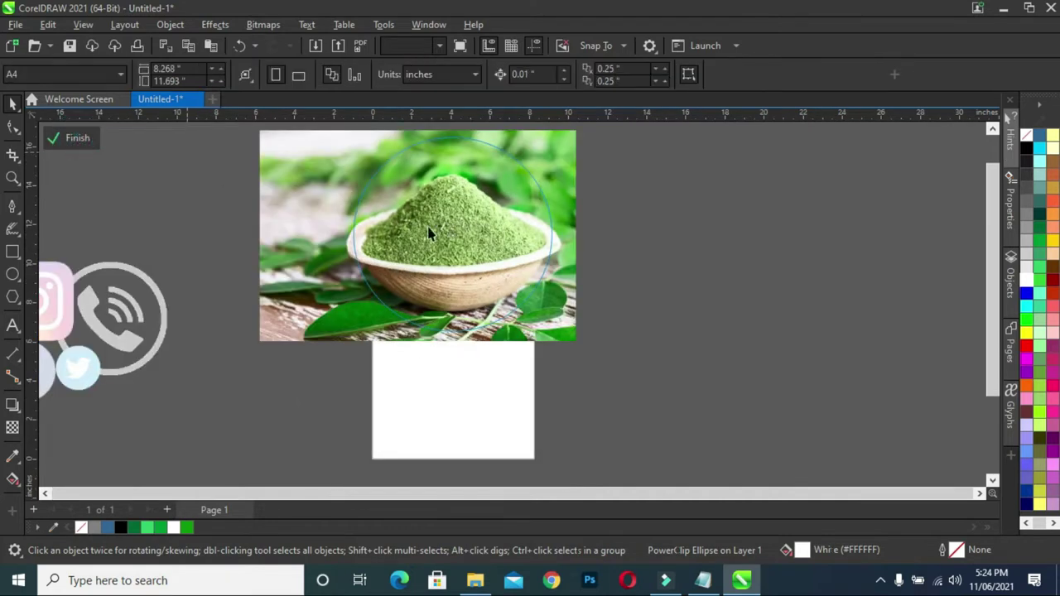
pyautogui.moveTo(988, 262); pyautogui.dragTo(985, 225)
pyautogui.click(301, 232)
pyautogui.moveTo(255, 388); pyautogui.dragTo(272, 377)
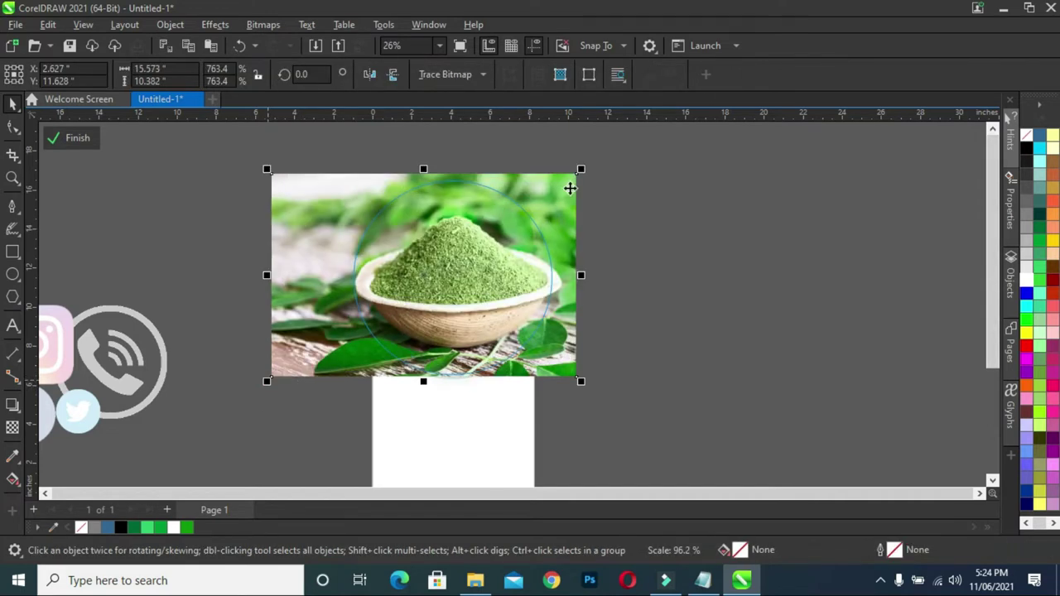
pyautogui.click(580, 172)
pyautogui.moveTo(578, 175); pyautogui.dragTo(568, 180)
# - Reposition the 15.832 by 10.555 inch photo to centre the powder bowl, then finish editing
pyautogui.moveTo(307, 279); pyautogui.dragTo(373, 273)
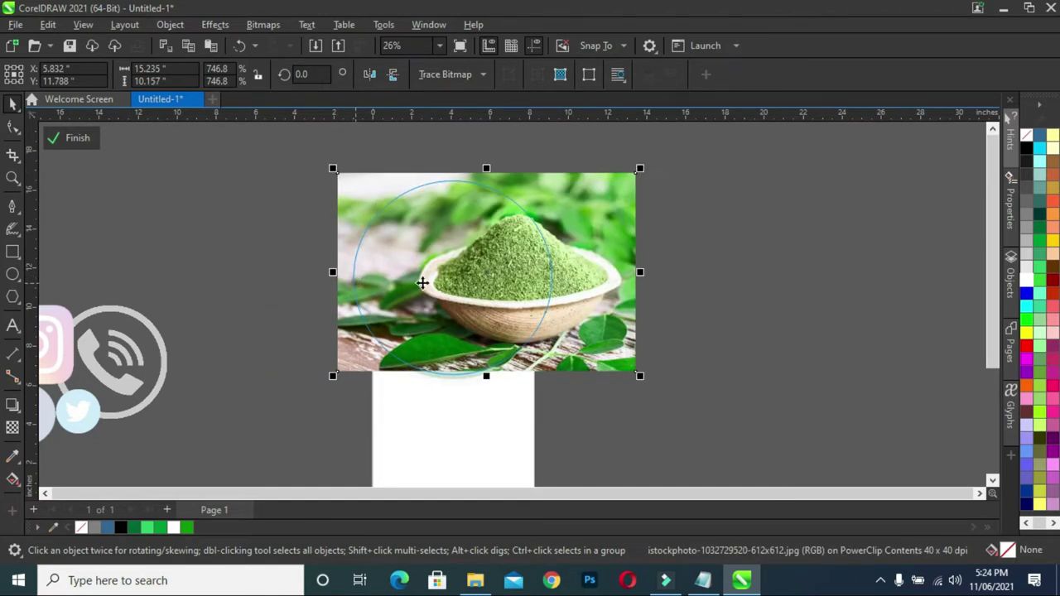
pyautogui.moveTo(461, 282); pyautogui.dragTo(442, 291)
pyautogui.moveTo(313, 173); pyautogui.dragTo(306, 167)
pyautogui.moveTo(332, 243); pyautogui.dragTo(335, 243)
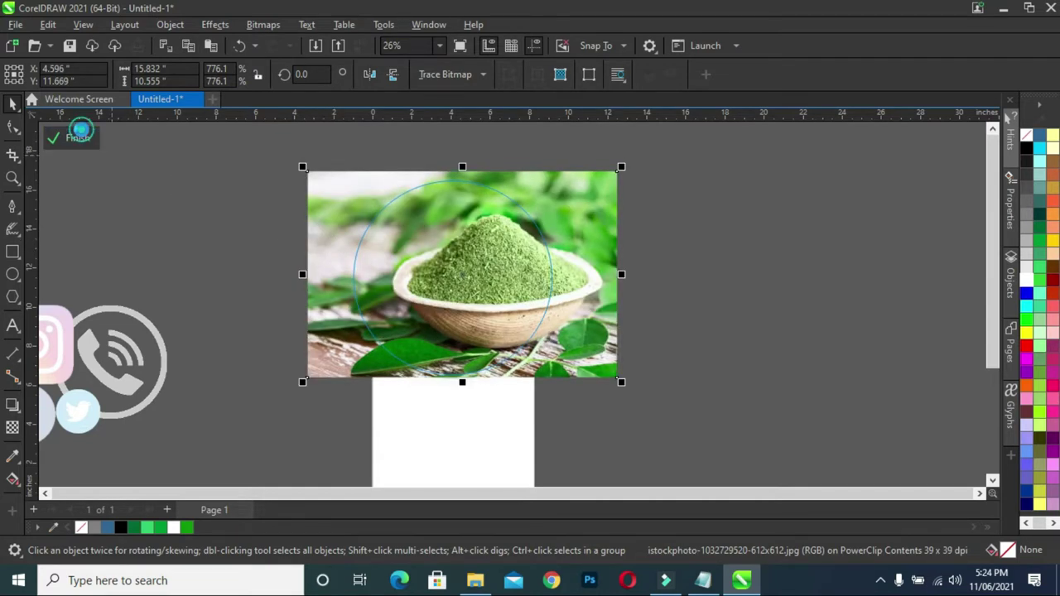
pyautogui.click(78, 136)
pyautogui.click(177, 229)
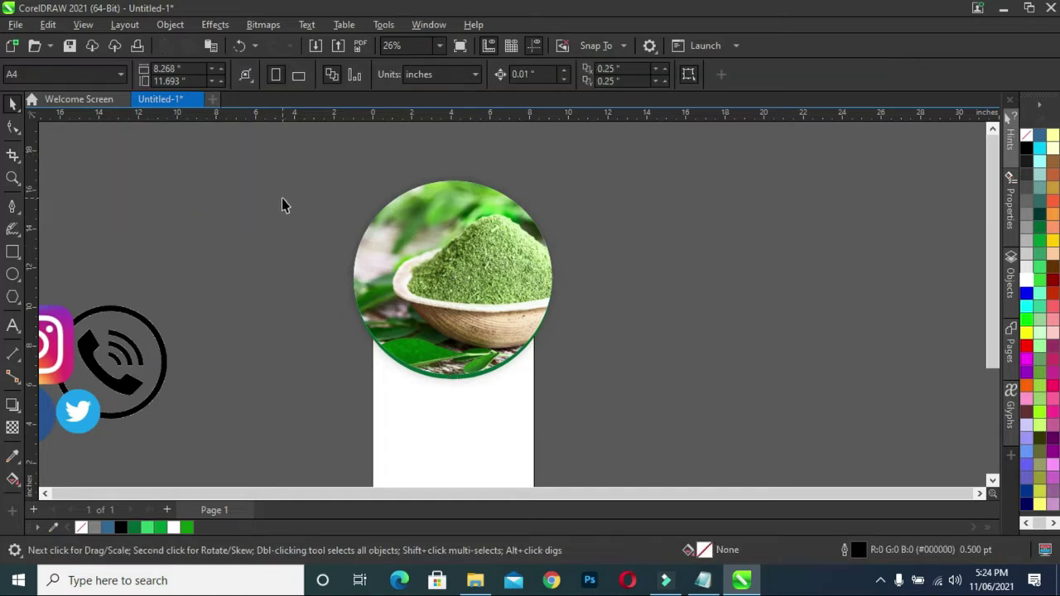
pyautogui.click(445, 279)
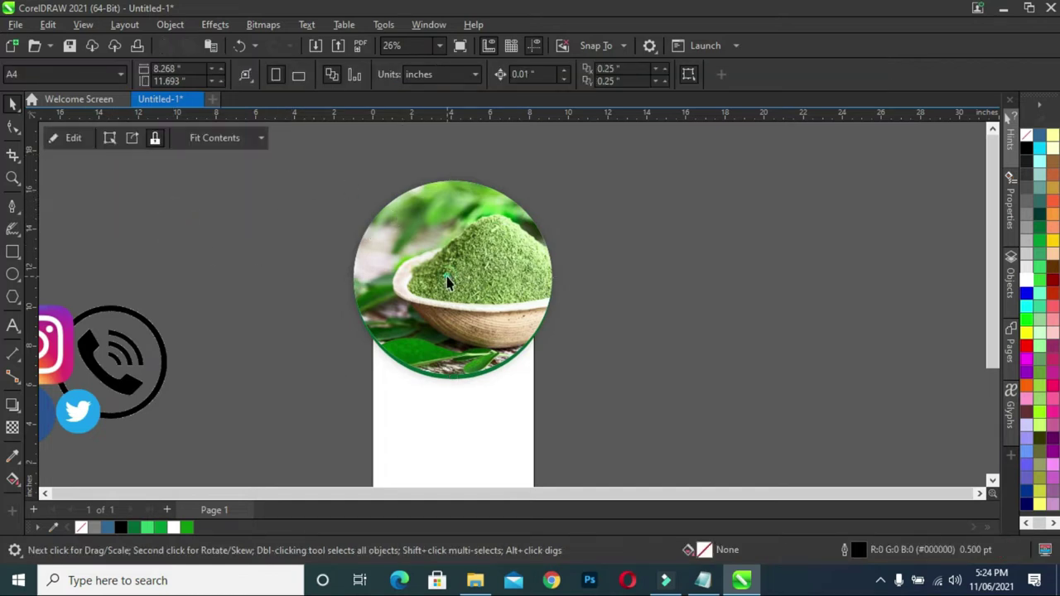
# - Nudge the clipped photo toward the lower right inside the circle, then select the clipped circle
pyautogui.click(81, 138)
pyautogui.moveTo(475, 253); pyautogui.dragTo(495, 313)
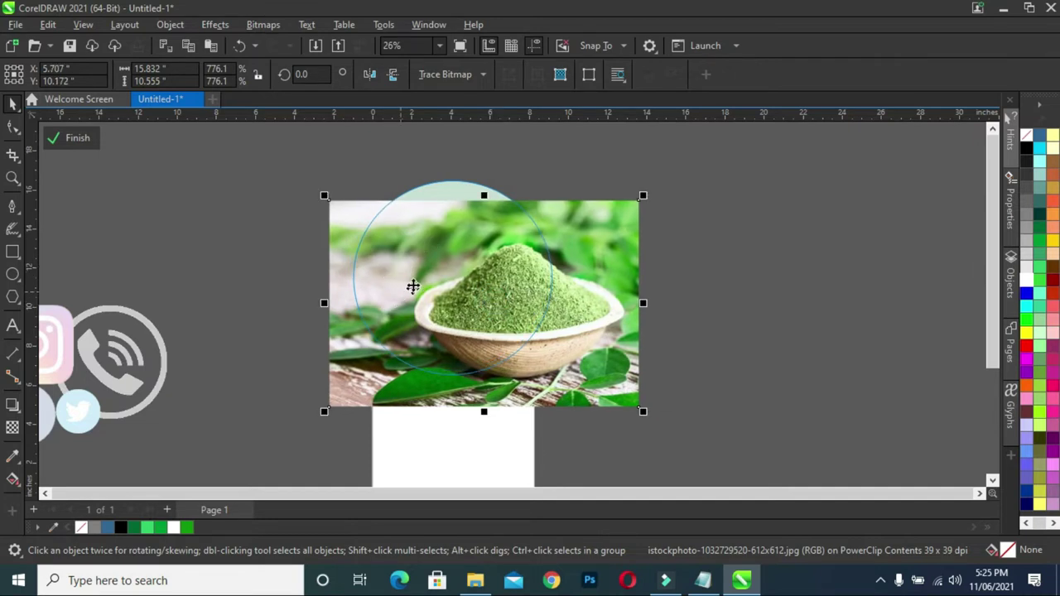
pyautogui.click(78, 139)
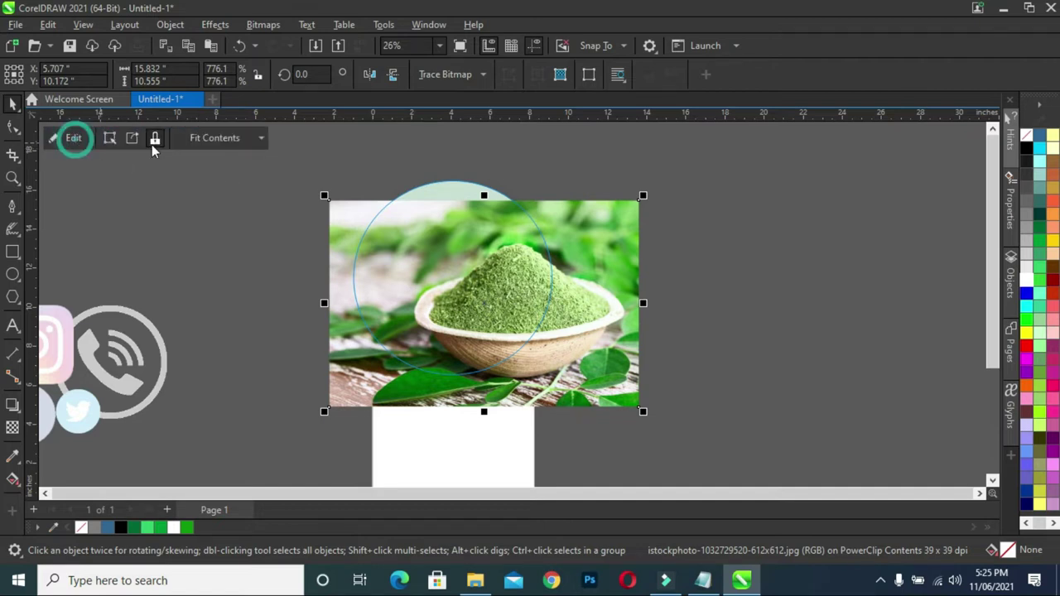
pyautogui.click(268, 157)
pyautogui.moveTo(318, 184); pyautogui.dragTo(650, 423)
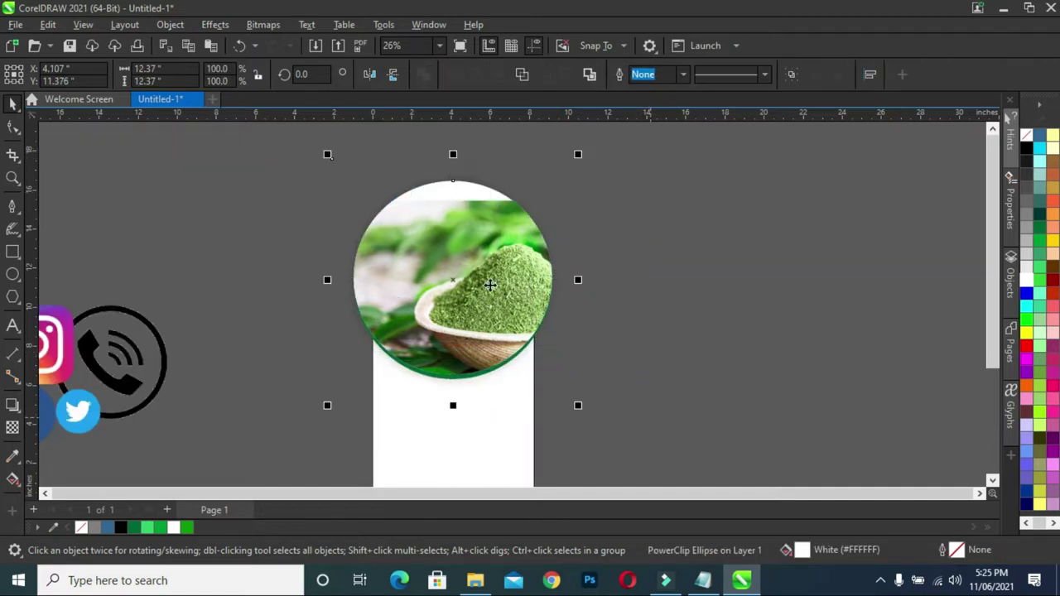
pyautogui.rightClick(487, 277)
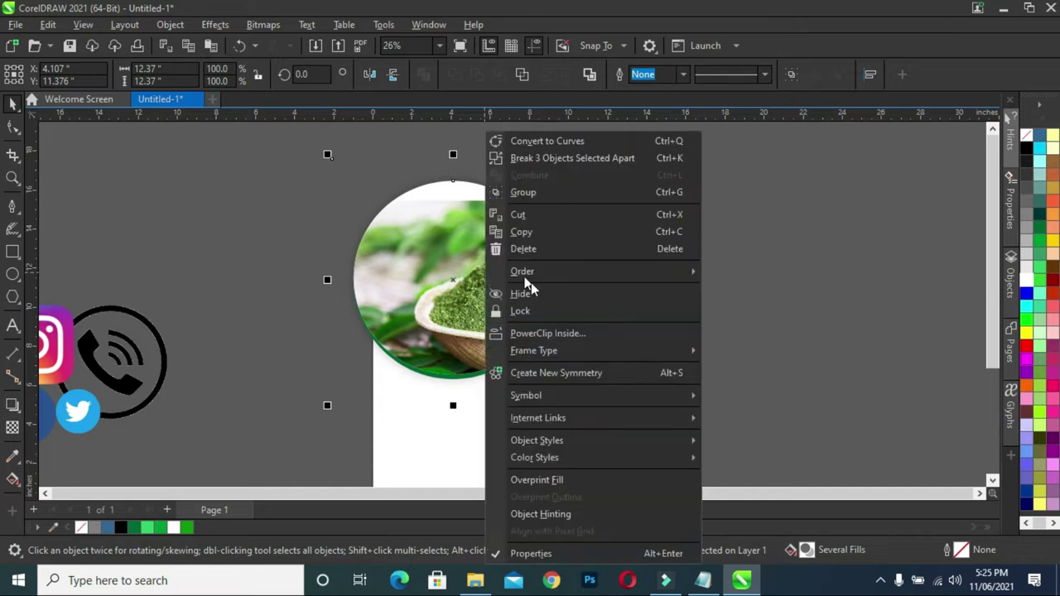
# - Clip the round photo and green arc inside the white page rectangle, trimming them at the page top
pyautogui.click(575, 336)
pyautogui.click(460, 439)
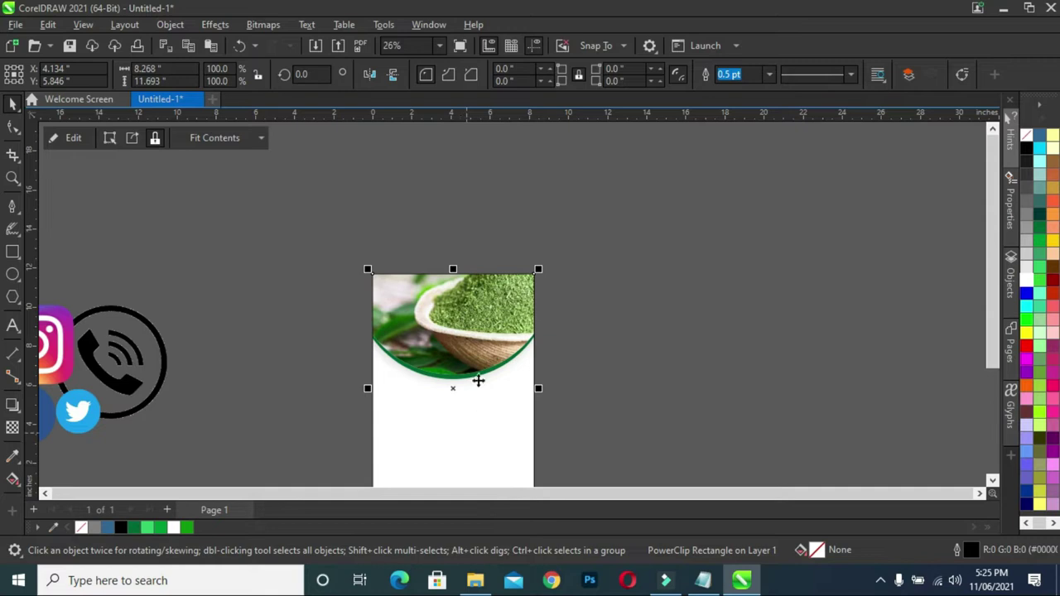
pyautogui.scroll(3, 439, 330)
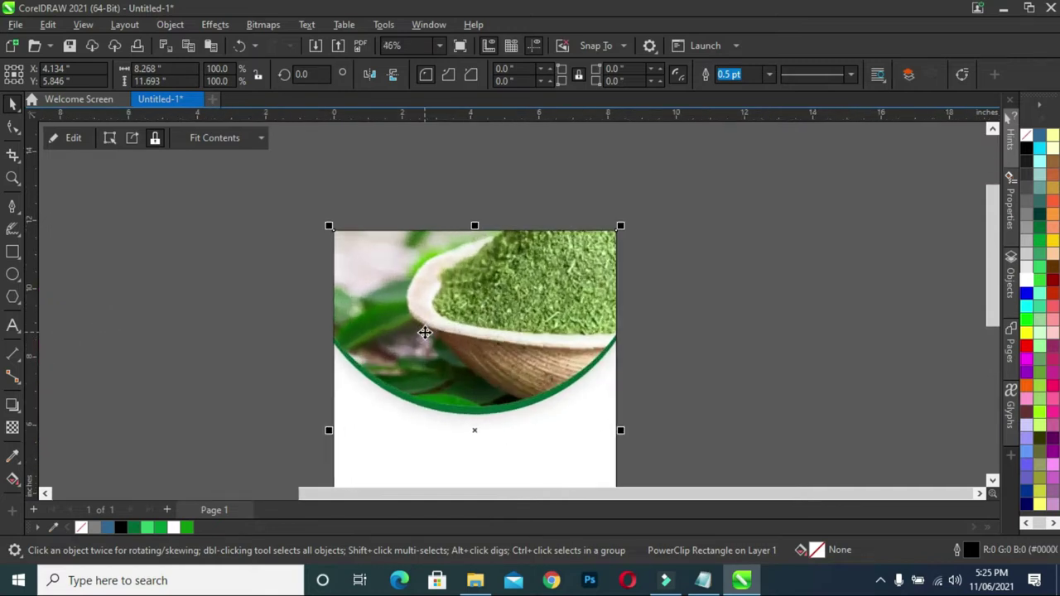
# - Inside the page PowerClip, move the round photo and green arc lower to Y 10.264 inches
pyautogui.click(73, 137)
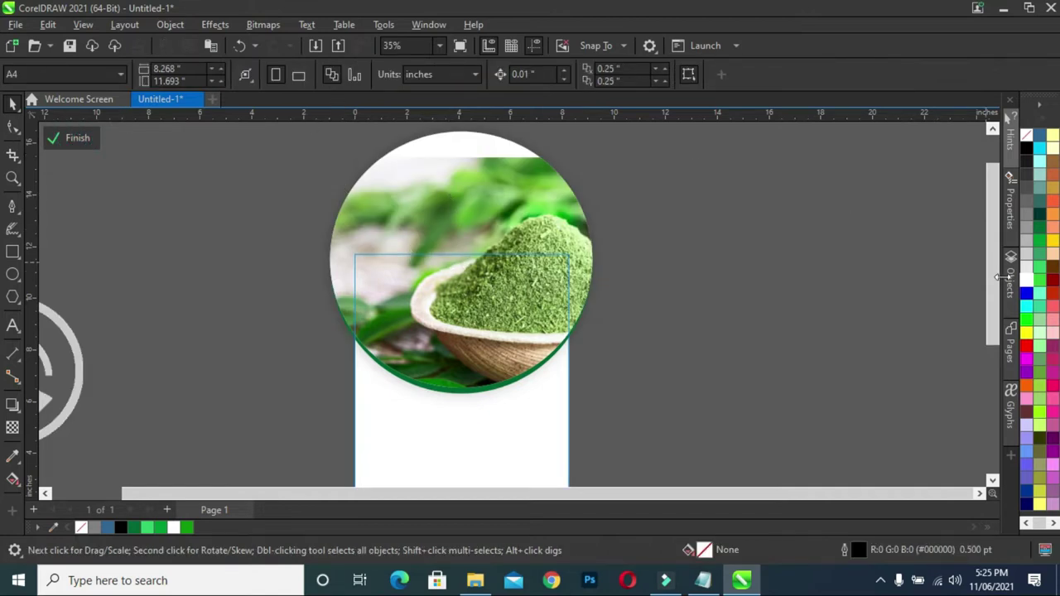
pyautogui.moveTo(997, 275); pyautogui.dragTo(997, 246)
pyautogui.moveTo(256, 156); pyautogui.dragTo(669, 464)
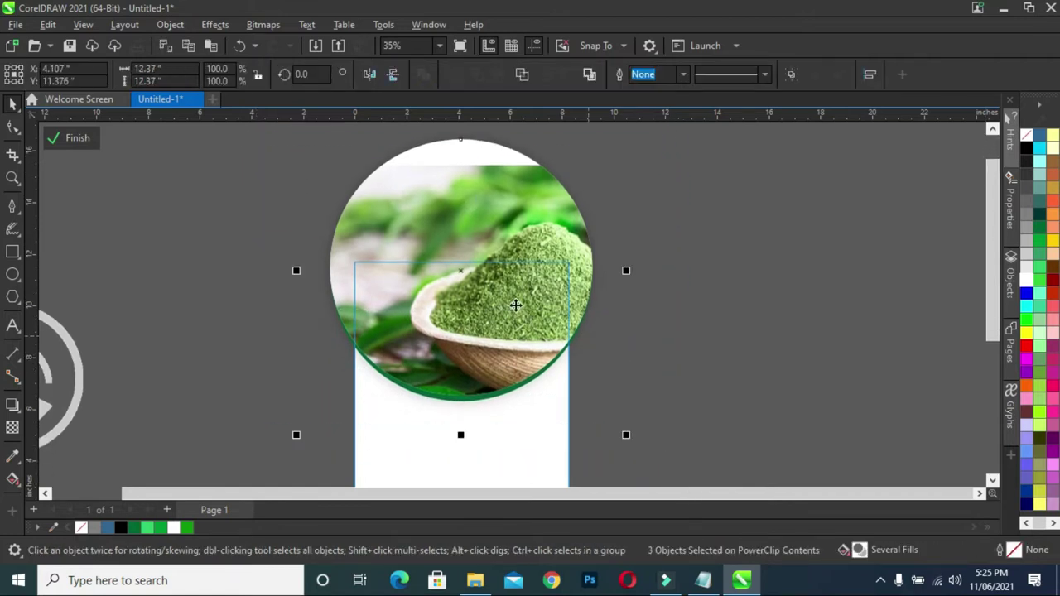
pyautogui.moveTo(461, 276); pyautogui.dragTo(473, 296)
# - Break the drop shadow apart from the circle, nudge it slightly down, and finish editing
pyautogui.click(245, 287)
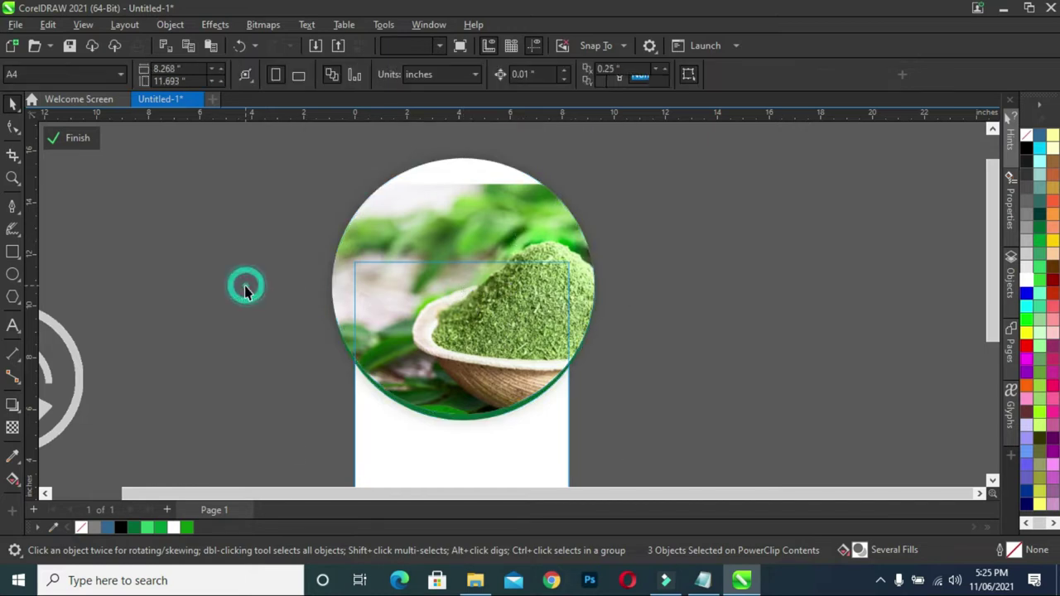
pyautogui.click(465, 425)
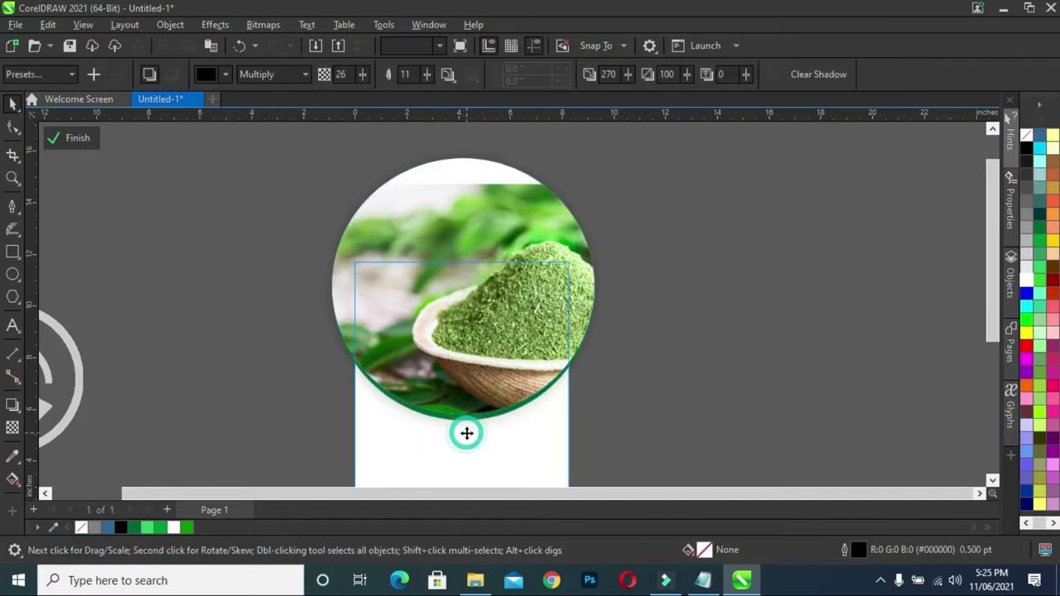
pyautogui.rightClick(464, 431)
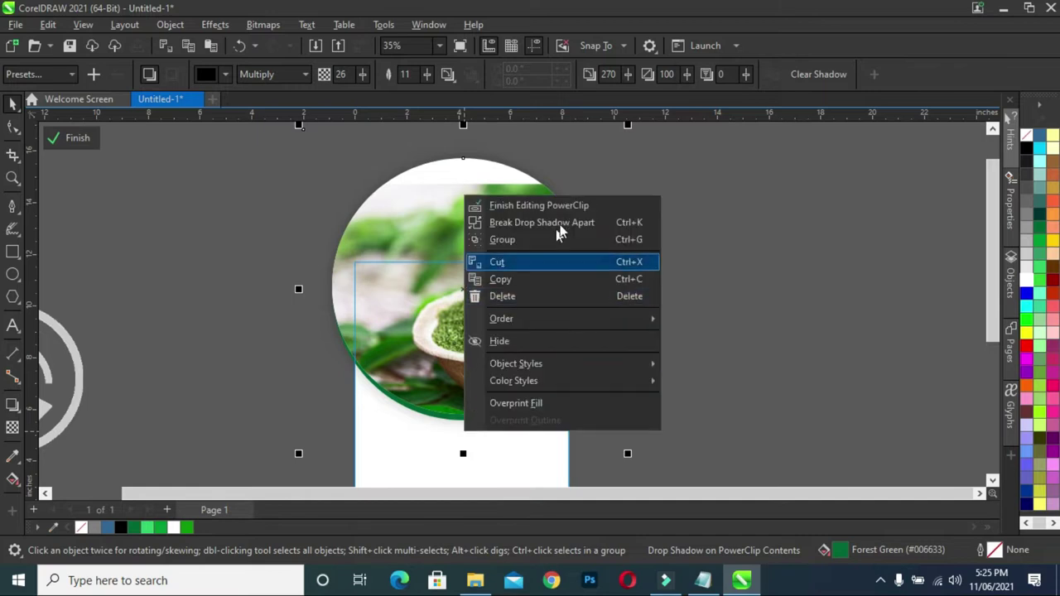
pyautogui.click(536, 225)
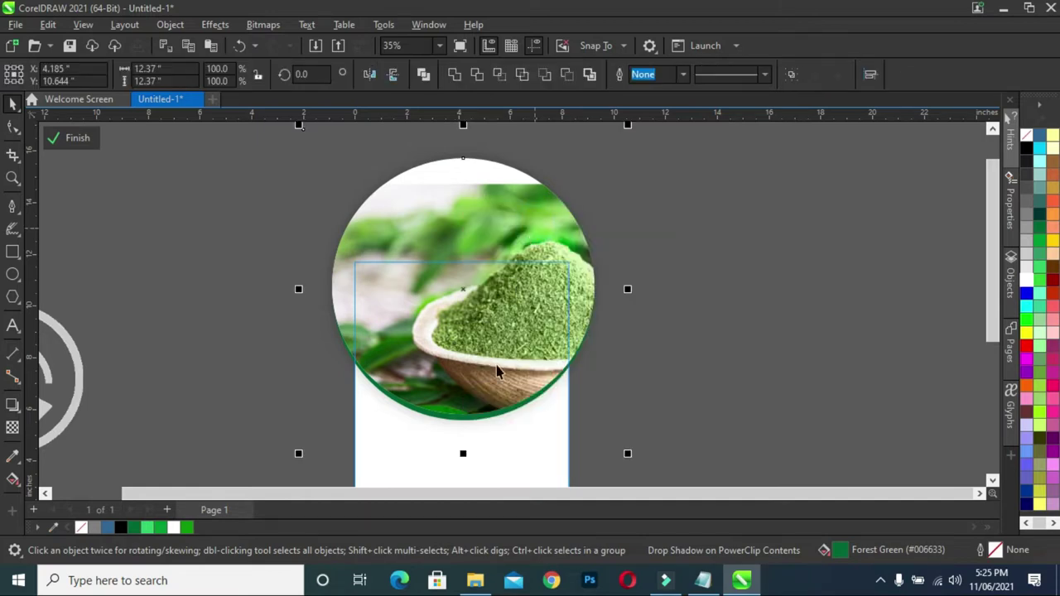
pyautogui.press('Down')
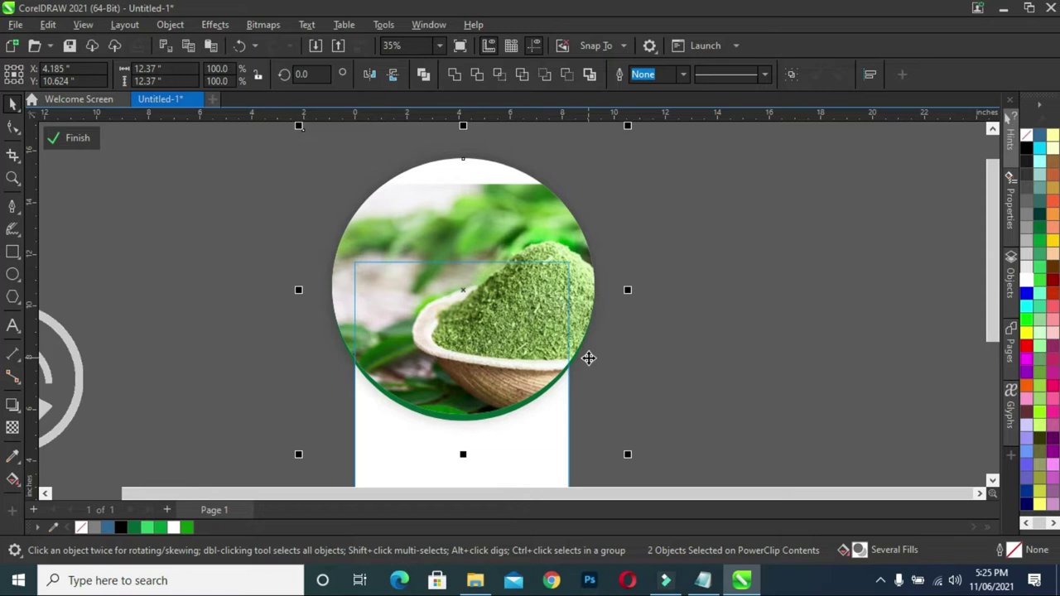
pyautogui.press('Up')
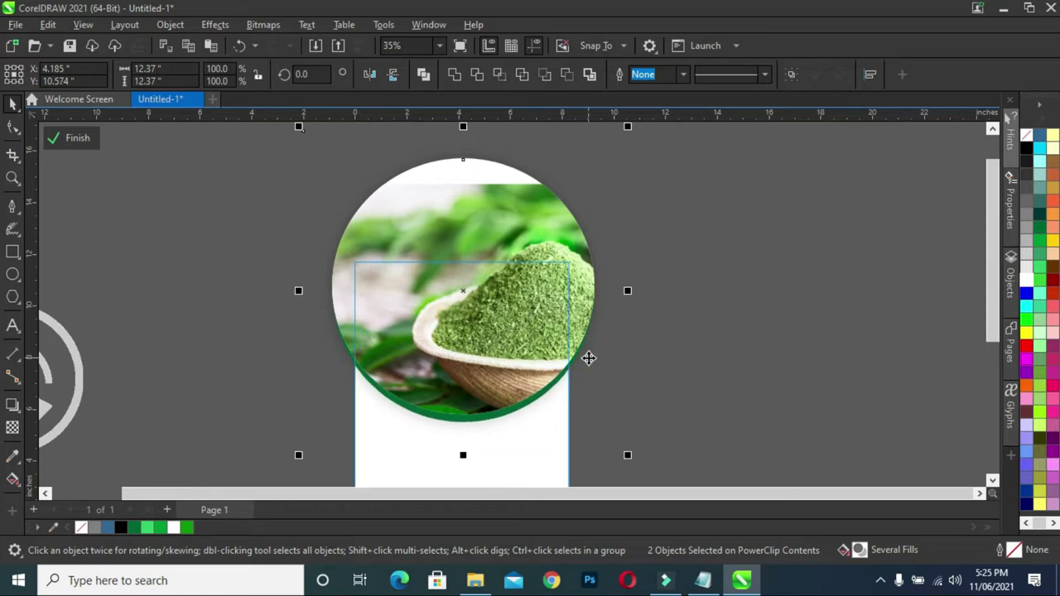
pyautogui.click(794, 368)
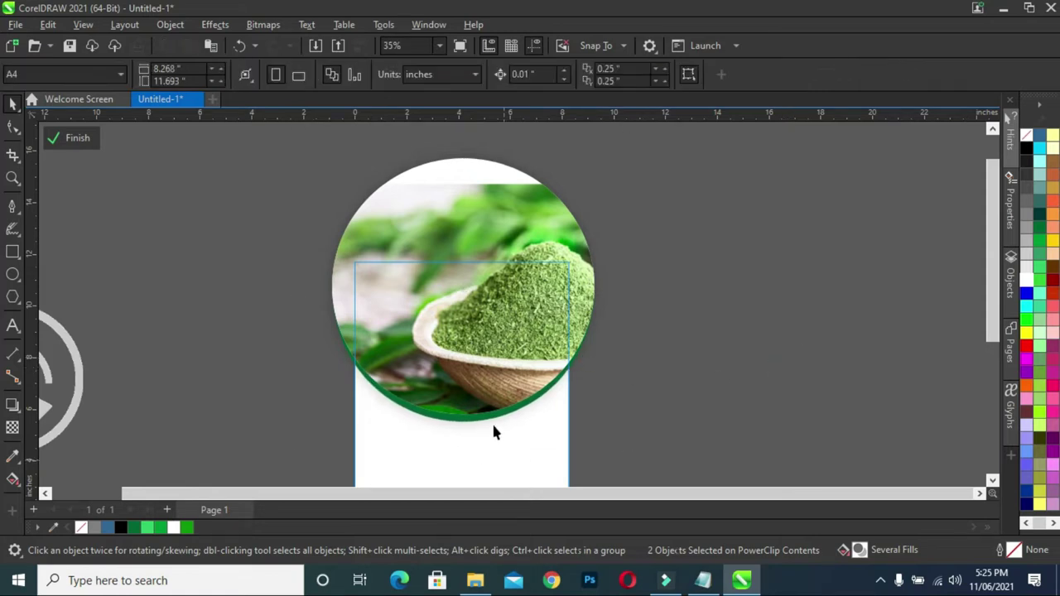
pyautogui.click(496, 421)
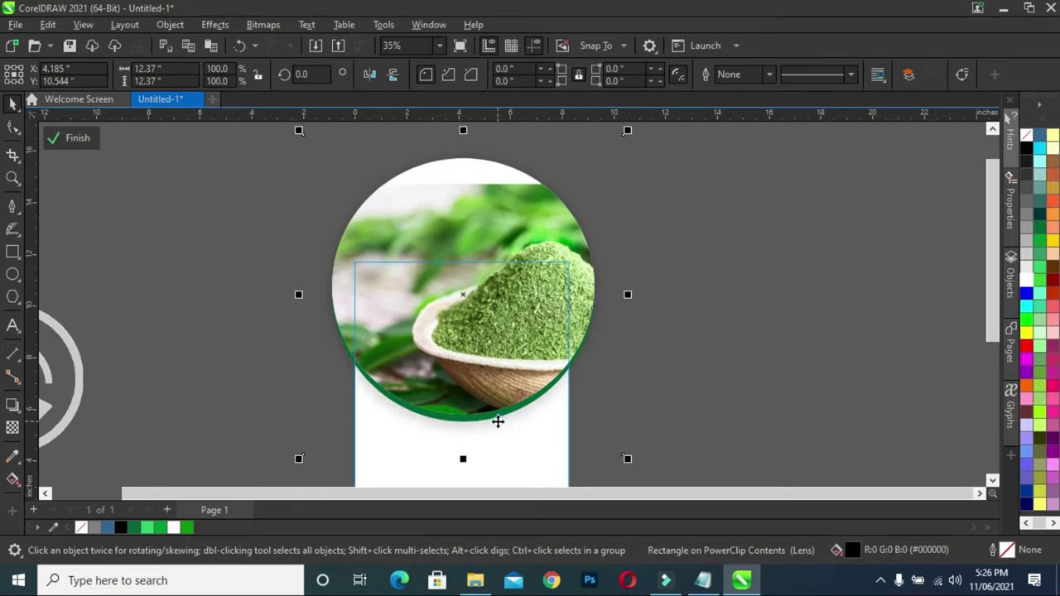
pyautogui.moveTo(497, 421); pyautogui.dragTo(497, 421)
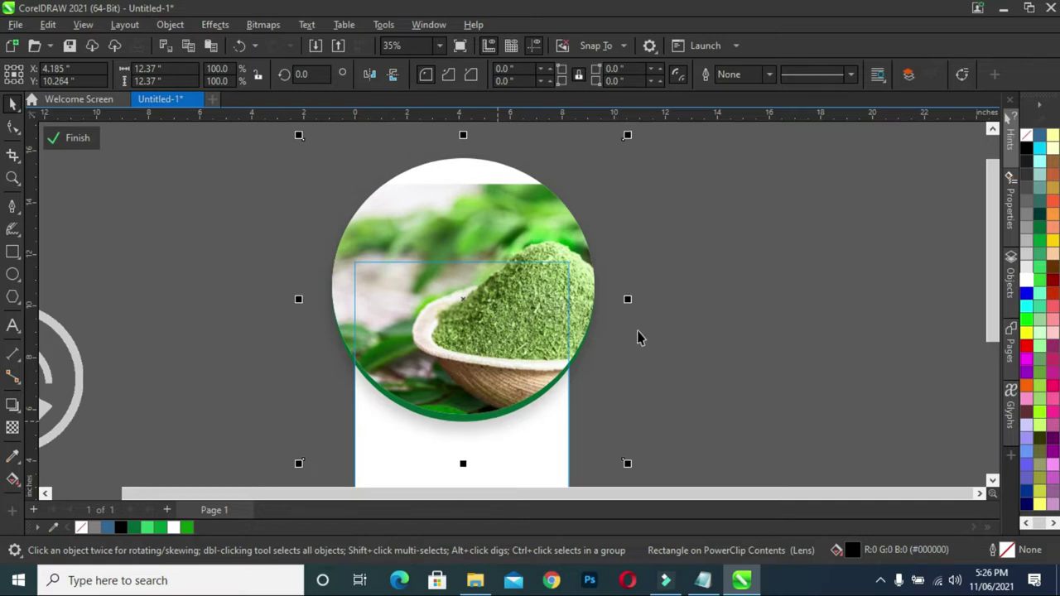
pyautogui.click(79, 141)
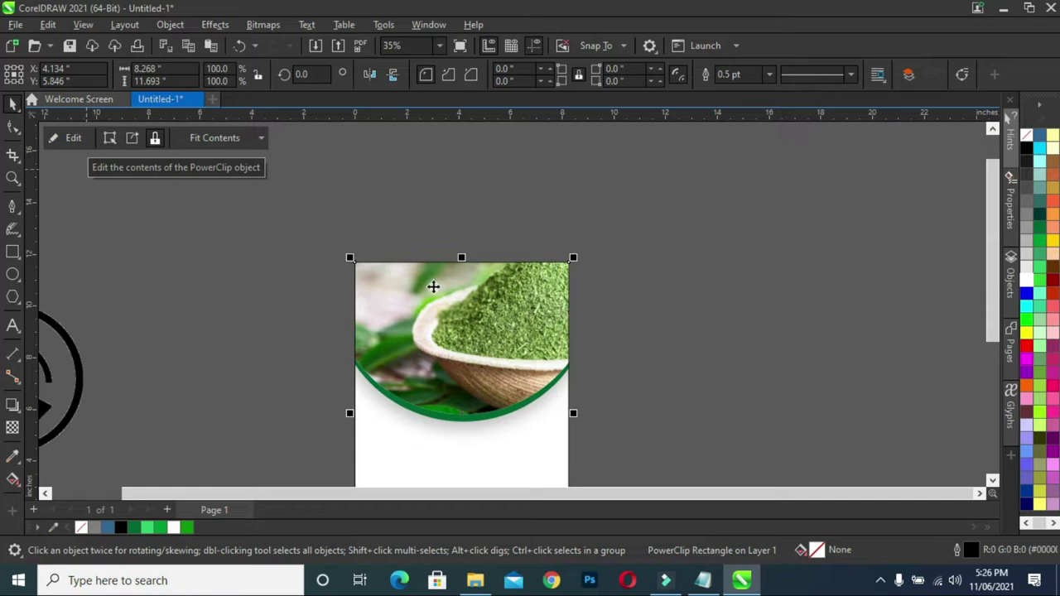
# - Remove the outline from the PowerClip page rectangle holding the photo
pyautogui.scroll(-1, 537, 258)
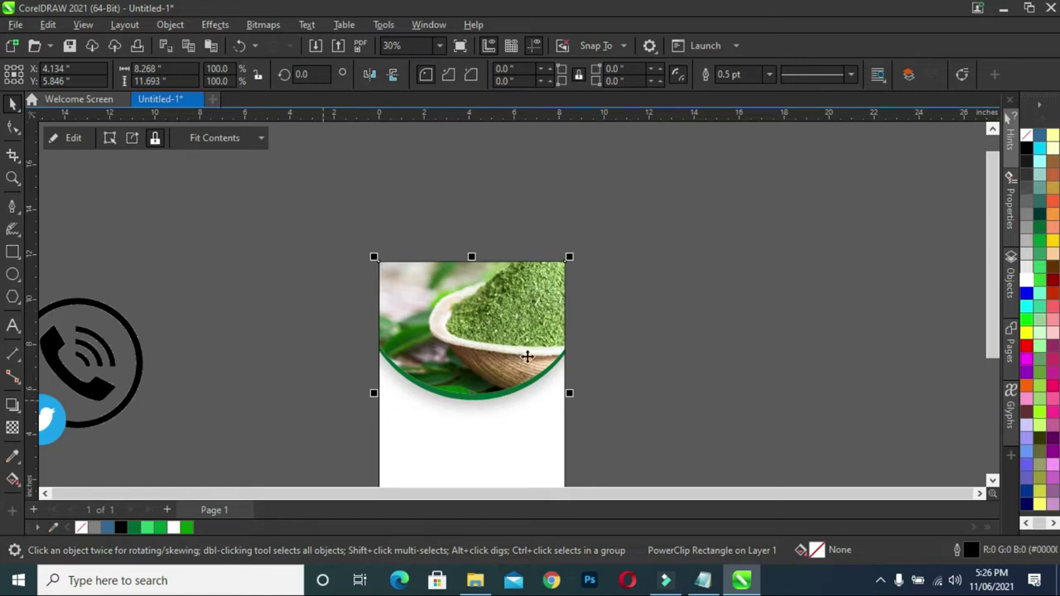
pyautogui.scroll(-3, 992, 323)
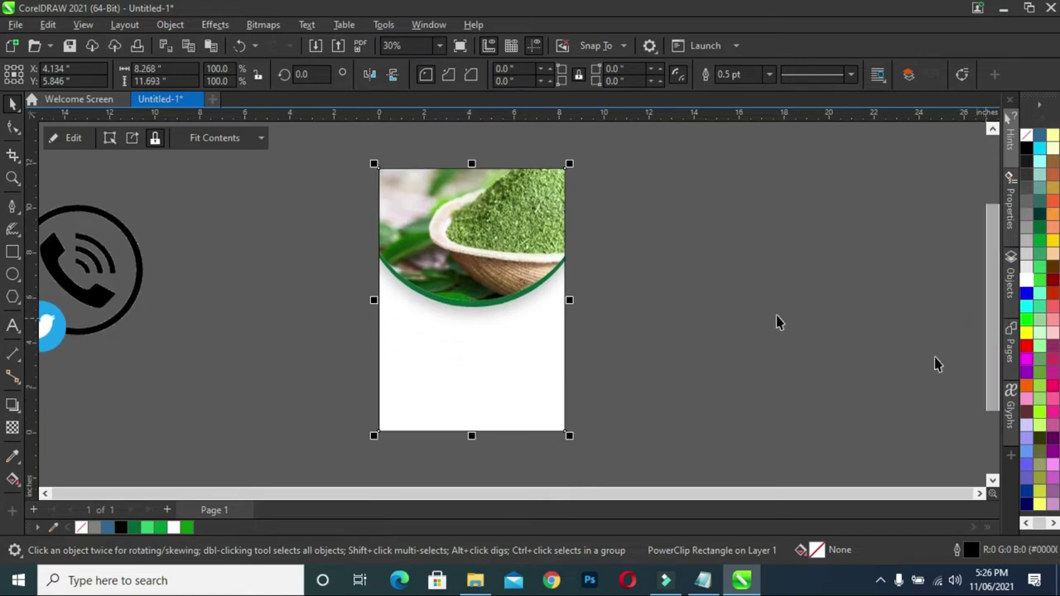
pyautogui.click(557, 245)
pyautogui.rightClick(79, 528)
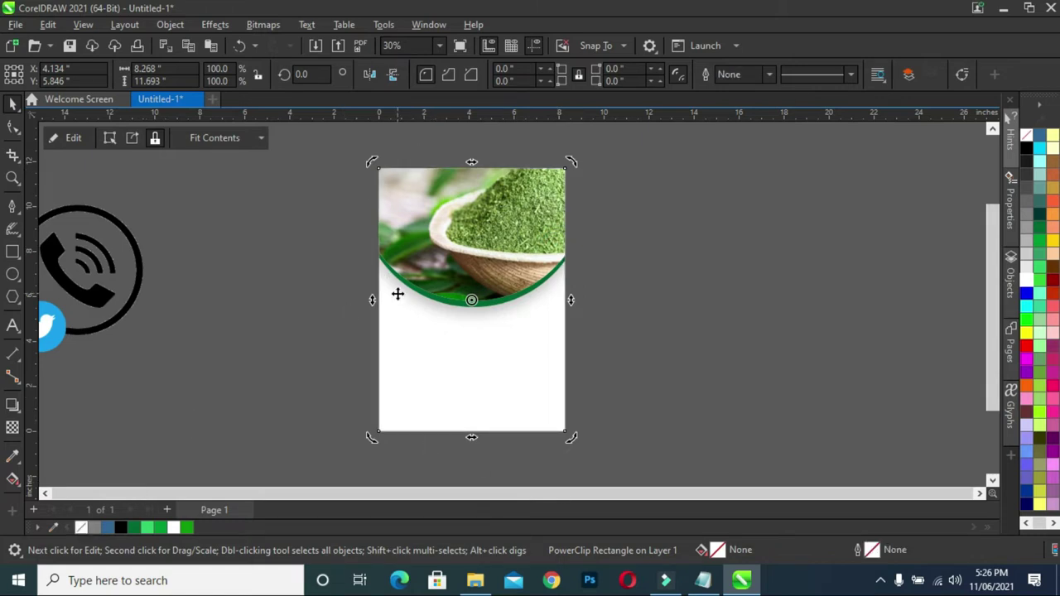
# - Add a vertical fountain fill to the page rectangle with the Interactive Fill tool
pyautogui.click(629, 331)
pyautogui.click(489, 362)
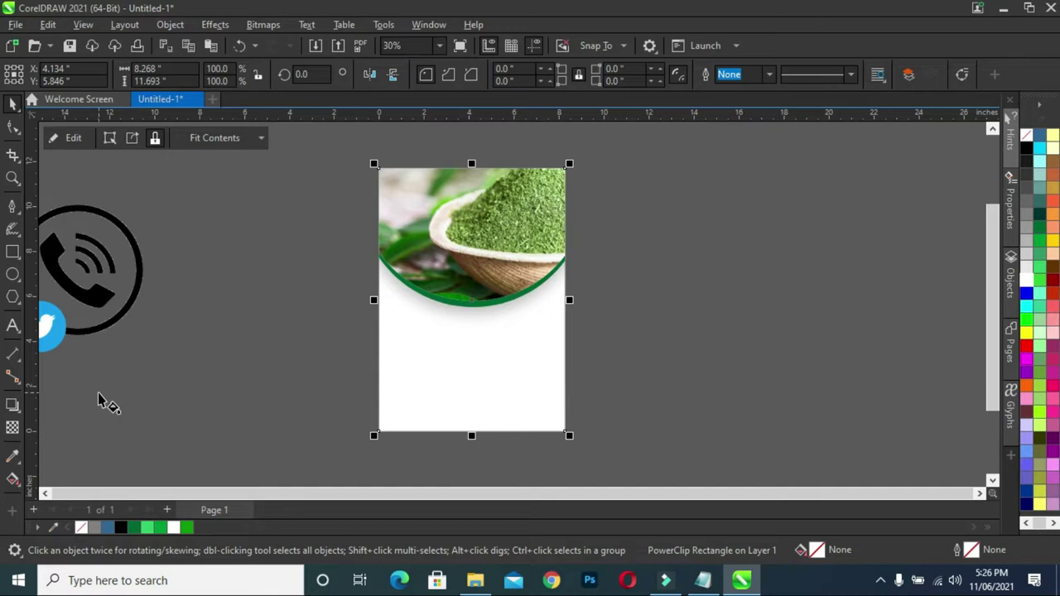
pyautogui.press('g')
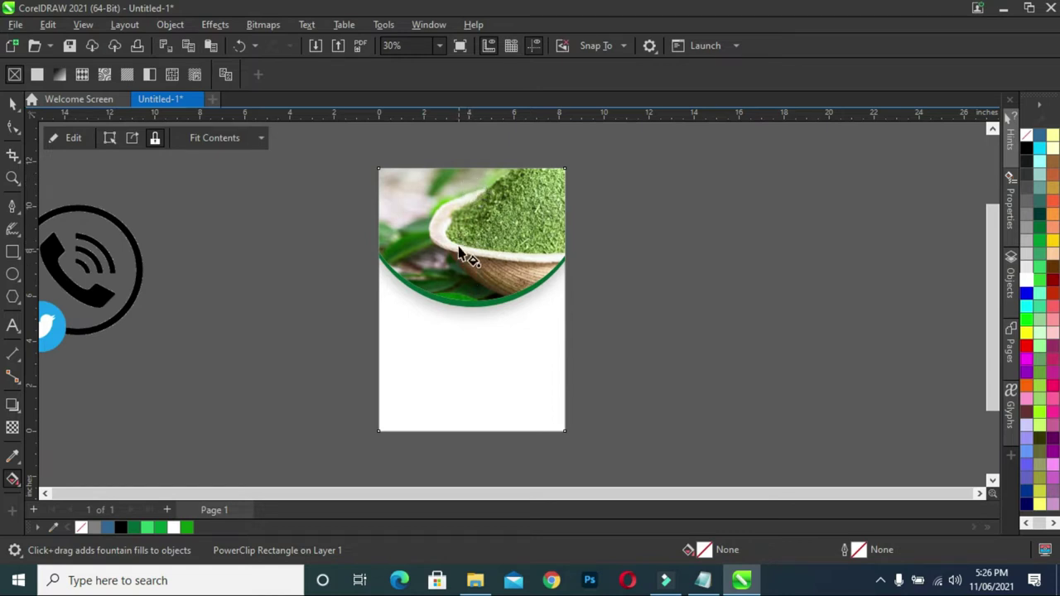
pyautogui.moveTo(460, 250); pyautogui.dragTo(462, 407)
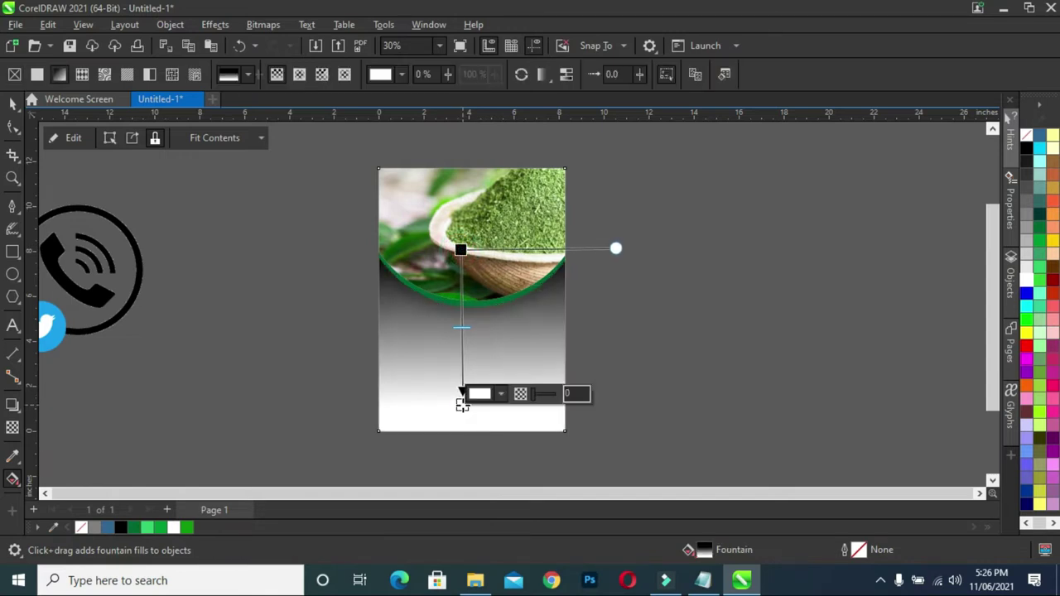
# - Make the gradient's bottom node green and its top node white
pyautogui.click(462, 404)
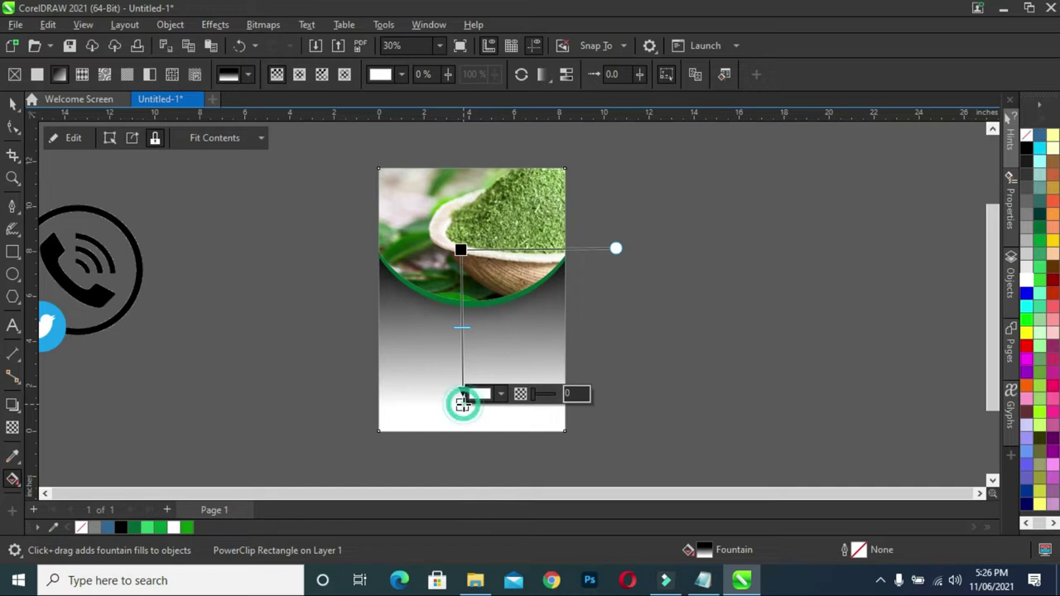
pyautogui.moveTo(189, 531); pyautogui.dragTo(462, 404)
pyautogui.click(460, 250)
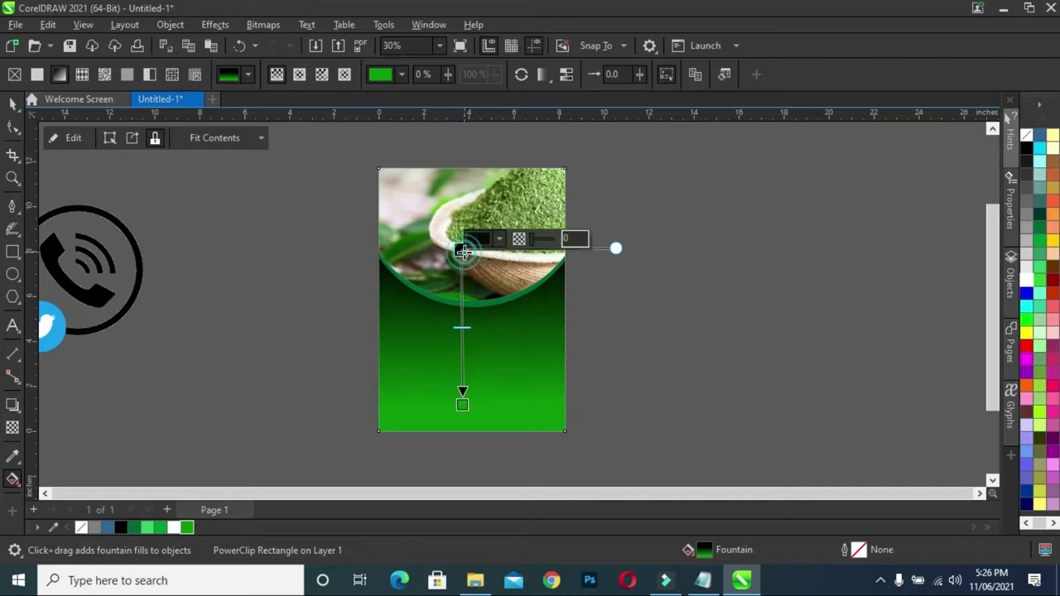
pyautogui.click(500, 240)
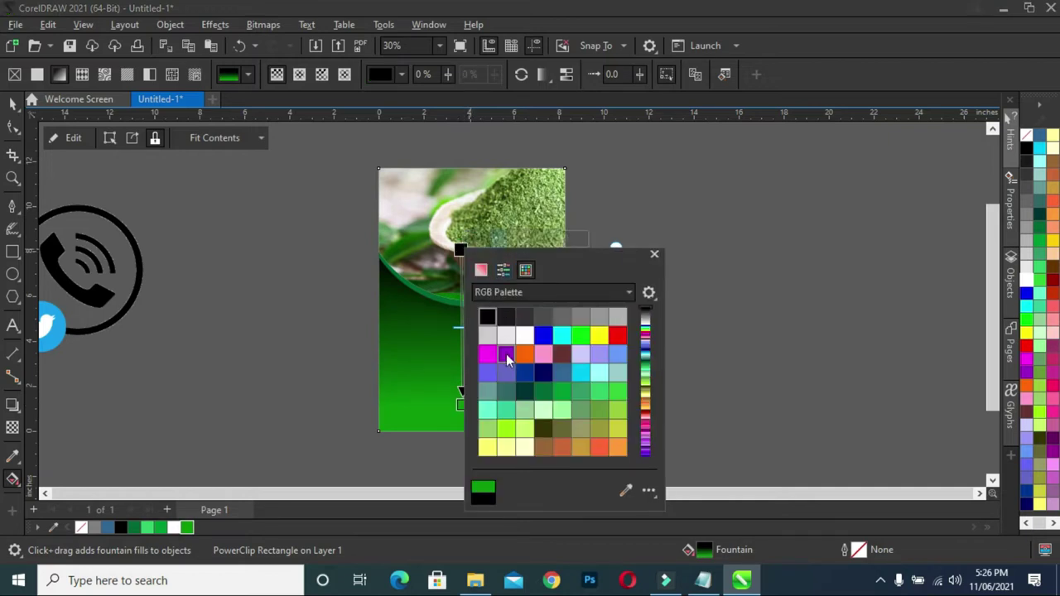
pyautogui.click(524, 335)
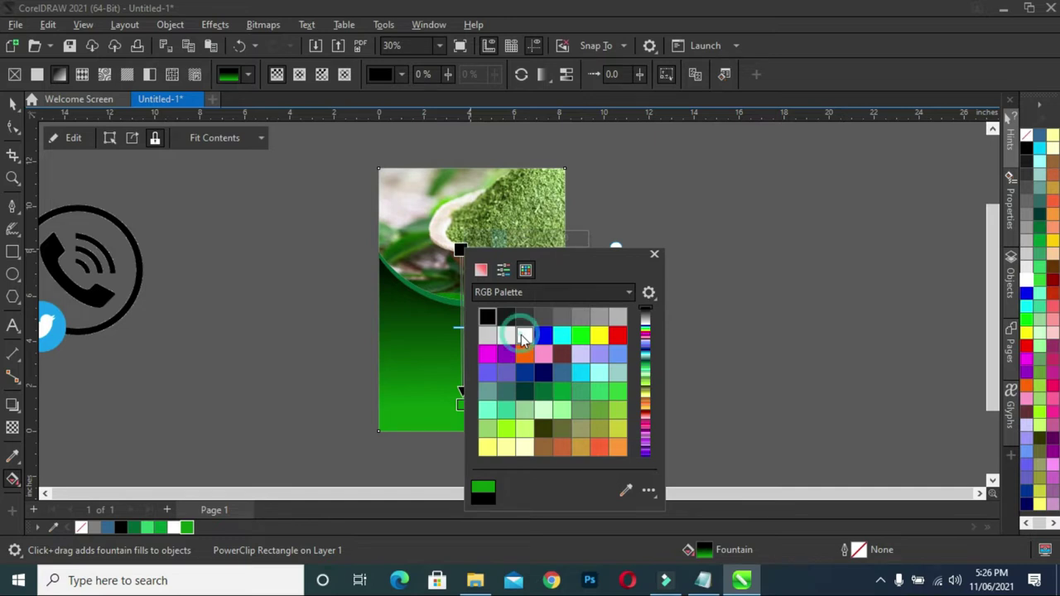
pyautogui.click(463, 252)
# - Move the white node below the photo and the green node to the page bottom
pyautogui.moveTo(461, 249); pyautogui.dragTo(462, 362)
pyautogui.moveTo(462, 405); pyautogui.dragTo(462, 426)
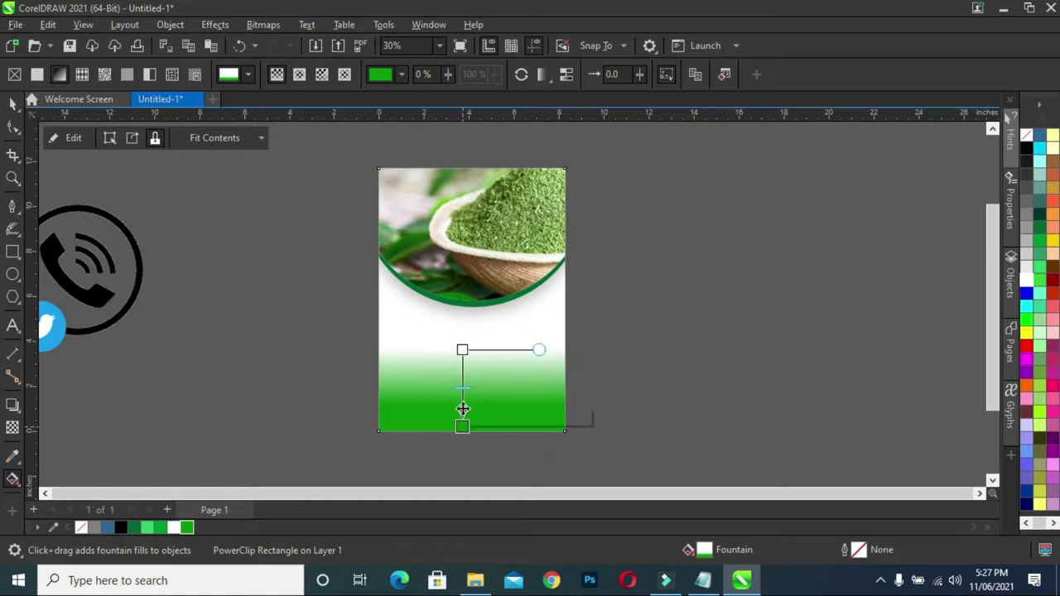
pyautogui.moveTo(462, 349); pyautogui.dragTo(462, 325)
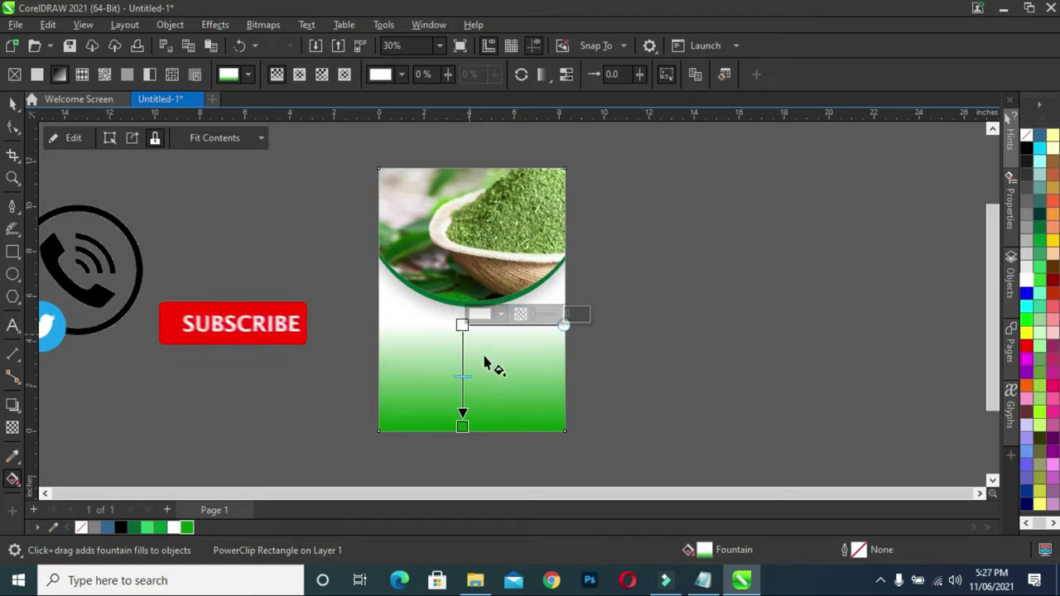
pyautogui.press('Escape')
pyautogui.press('space')
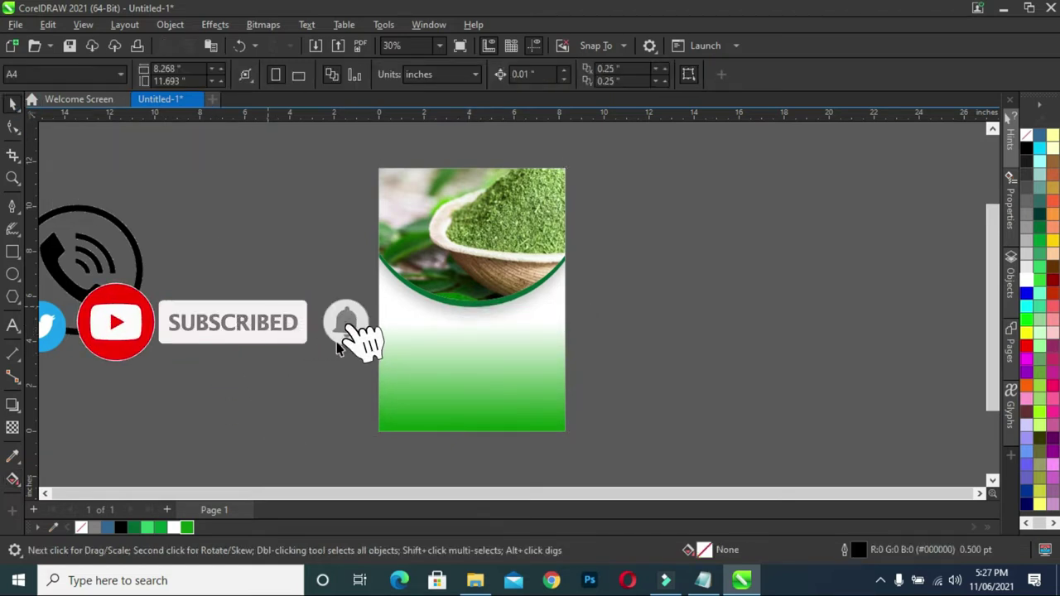
pyautogui.click(703, 580)
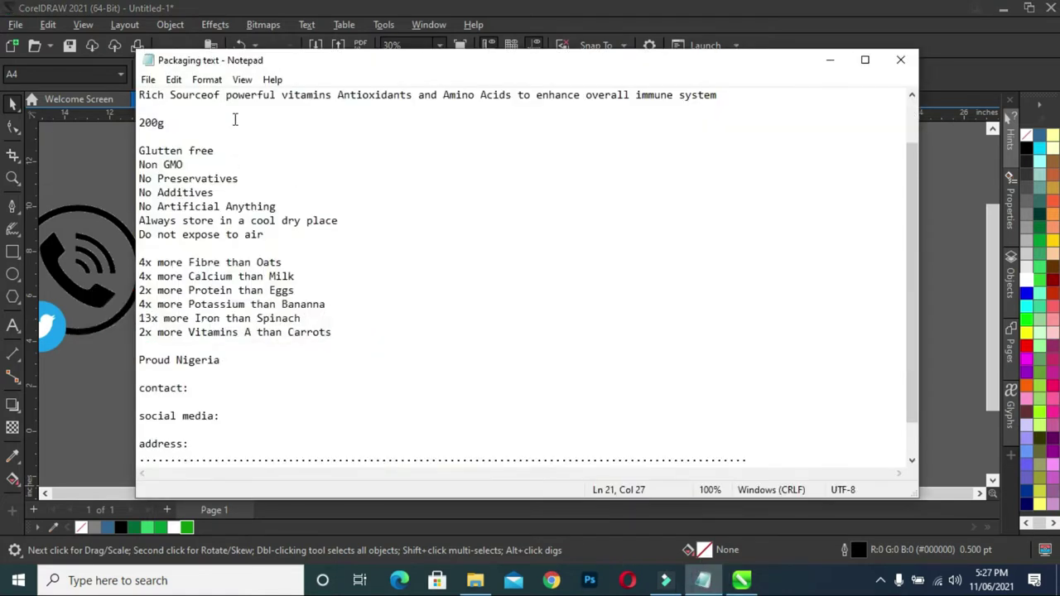
# - Copy 'Moringa Leaf' from the Notepad packaging notes, then minimise Notepad
pyautogui.scroll(1, 234, 132)
pyautogui.moveTo(218, 122); pyautogui.dragTo(137, 124)
pyautogui.rightClick(192, 120)
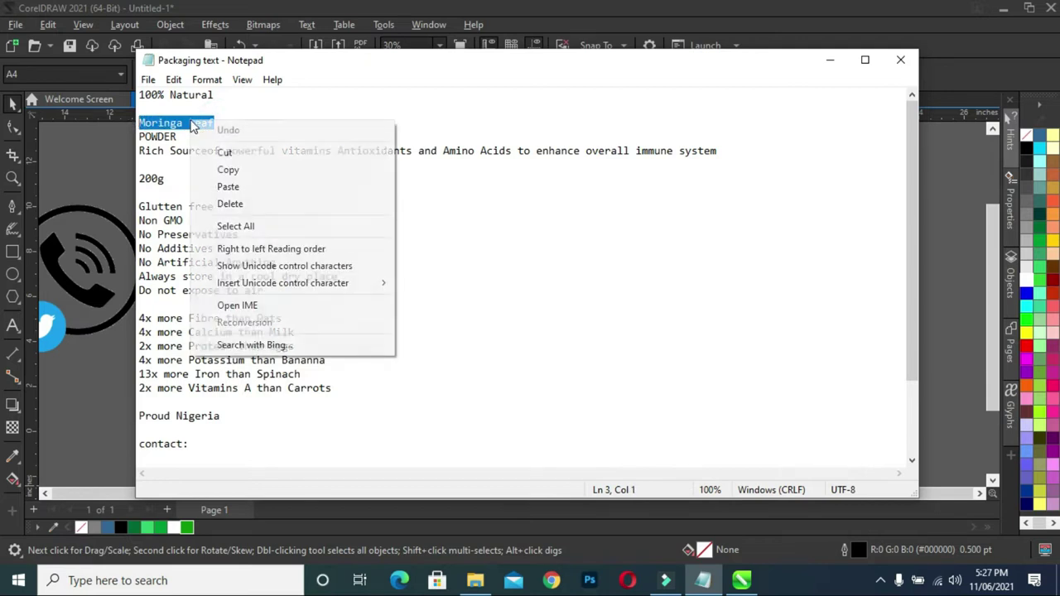
pyautogui.click(225, 169)
pyautogui.click(829, 61)
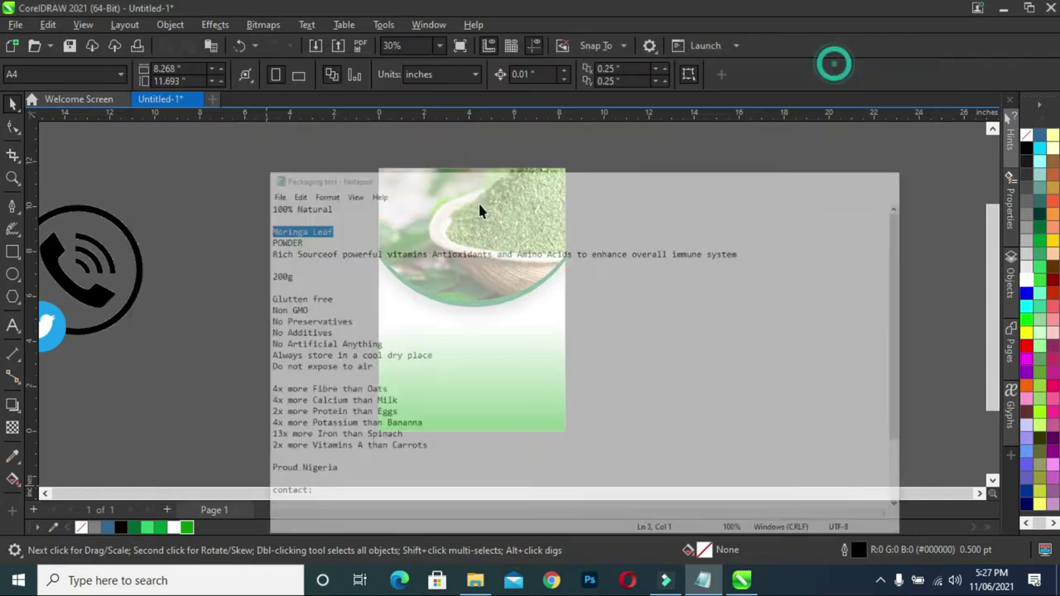
# - Paste 'Moringa Leaf' as text beside the page, enlarge it, and set it in CenturyExpd BT
pyautogui.click(12, 328)
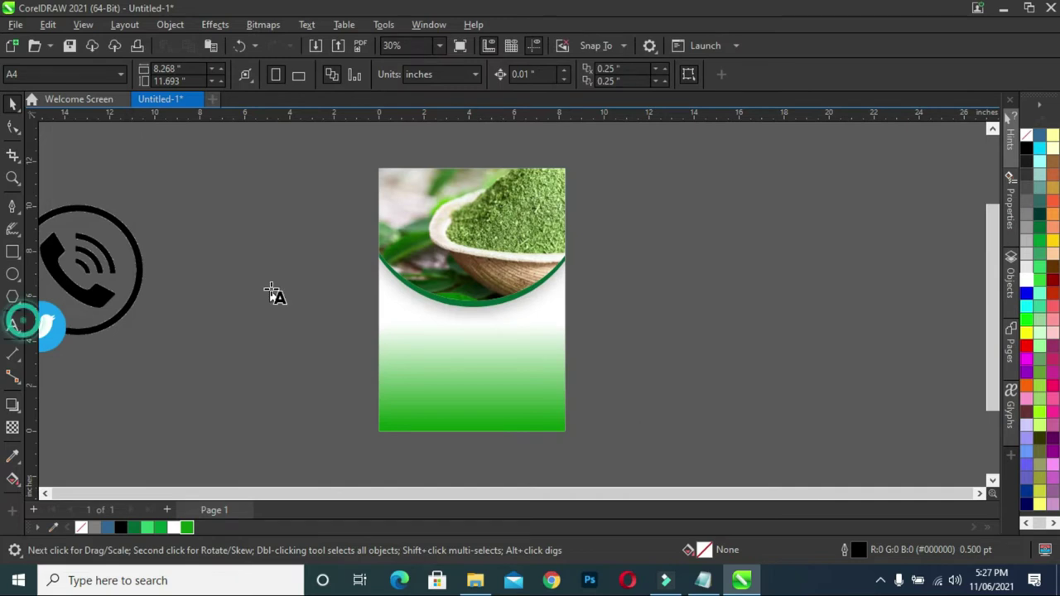
pyautogui.click(217, 266)
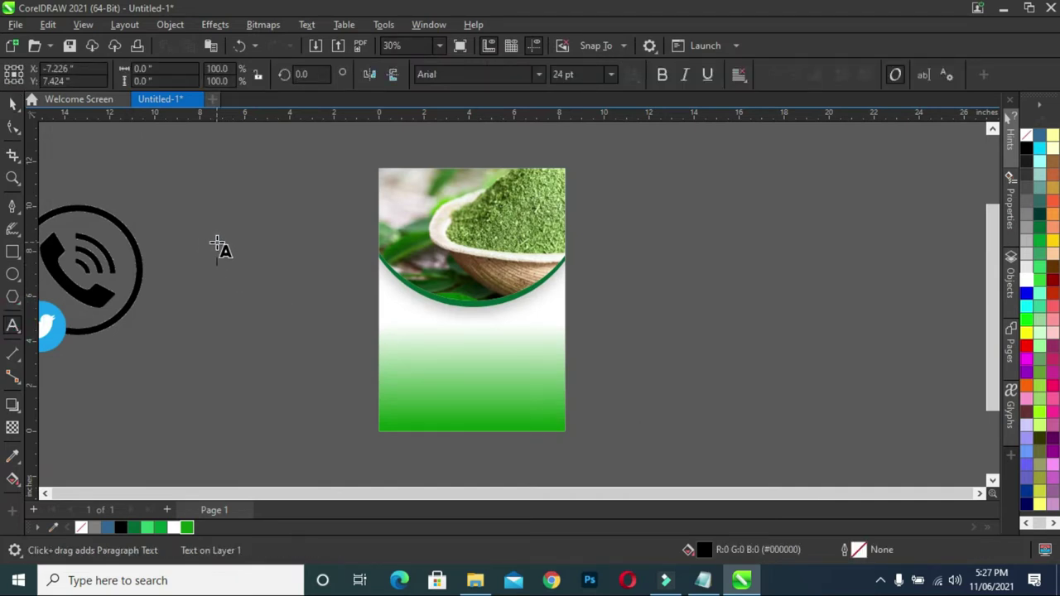
pyautogui.hotkey('ctrl', 'v')
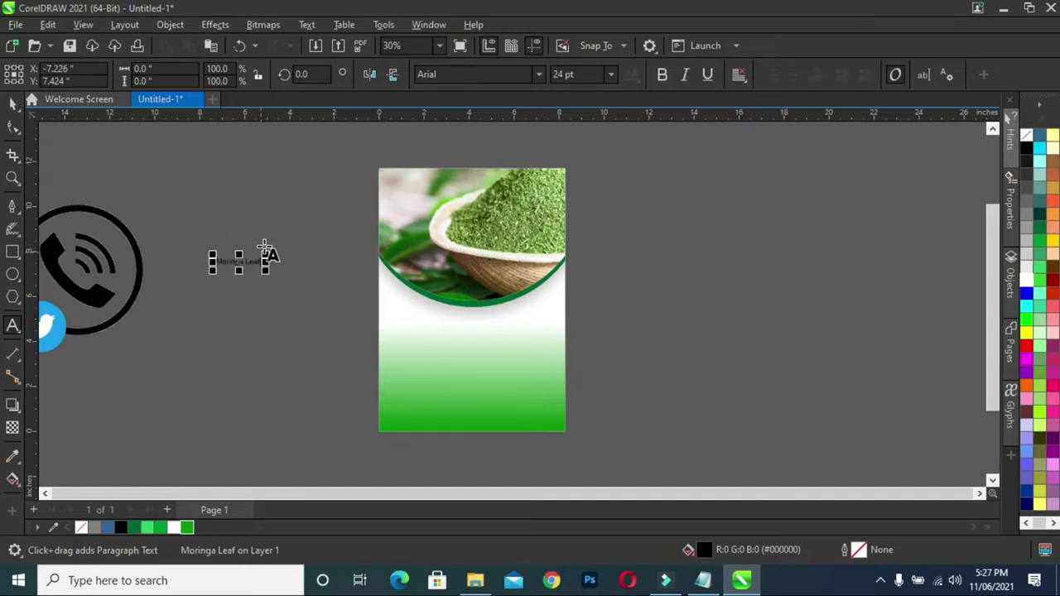
pyautogui.moveTo(266, 257); pyautogui.dragTo(323, 245)
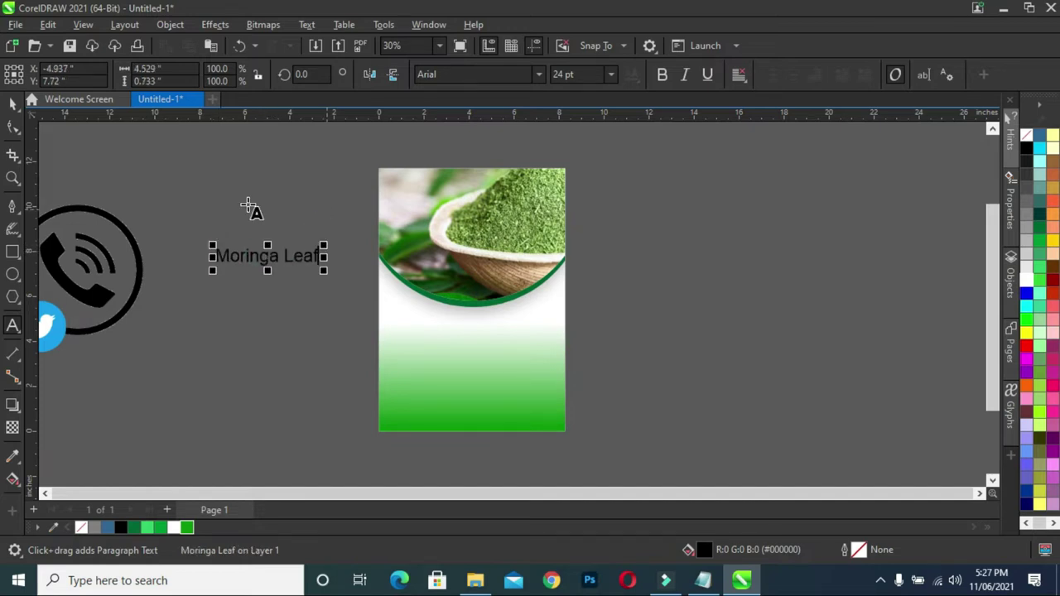
pyautogui.click(12, 103)
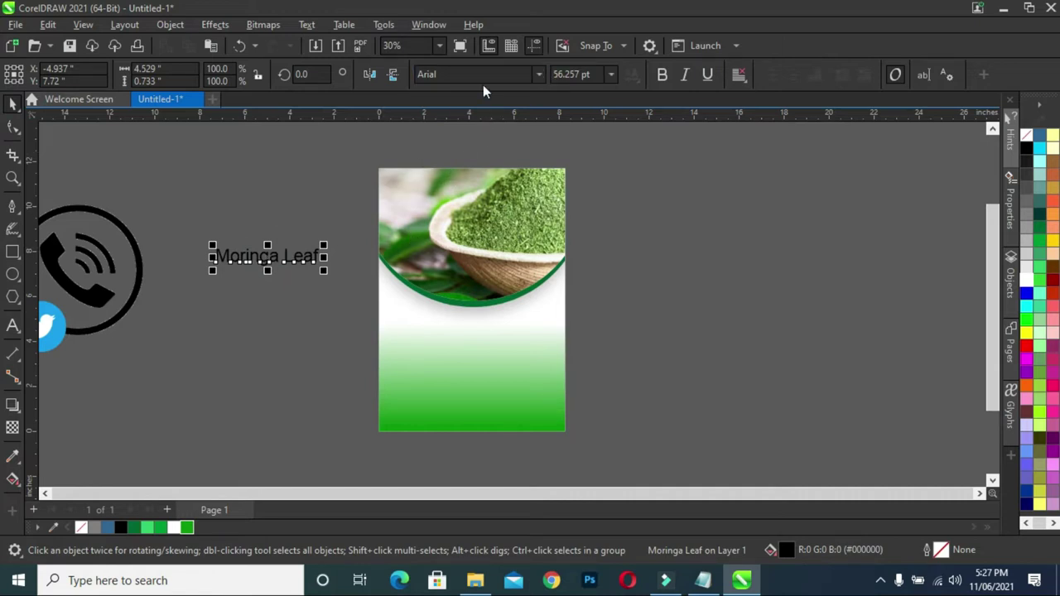
pyautogui.click(540, 75)
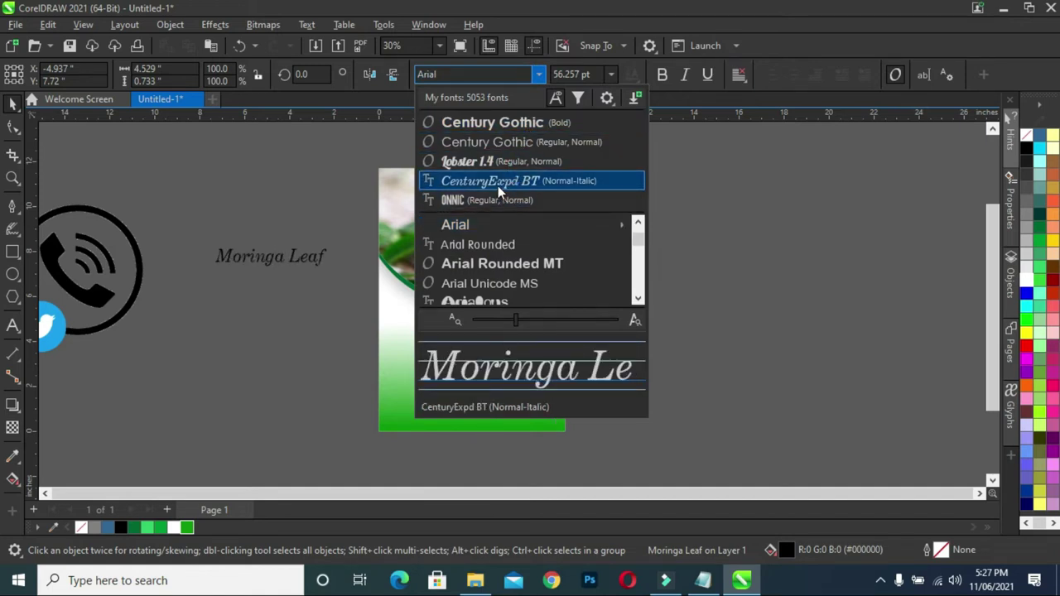
pyautogui.click(547, 186)
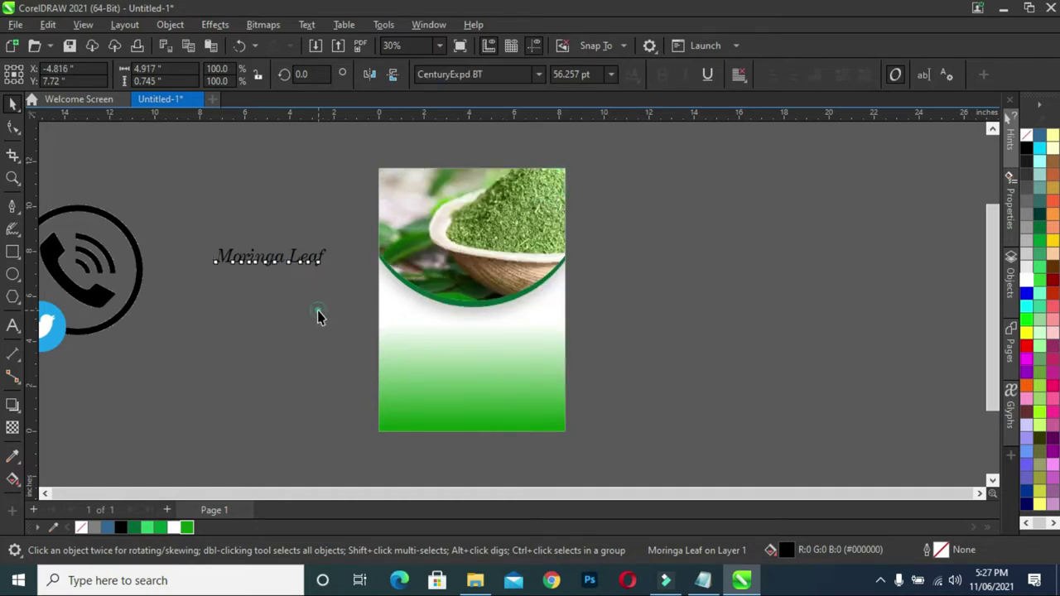
pyautogui.click(267, 258)
# - Move the Moringa Leaf title onto the page below the photo arc
pyautogui.moveTo(268, 257); pyautogui.dragTo(287, 264)
pyautogui.moveTo(508, 317); pyautogui.dragTo(547, 372)
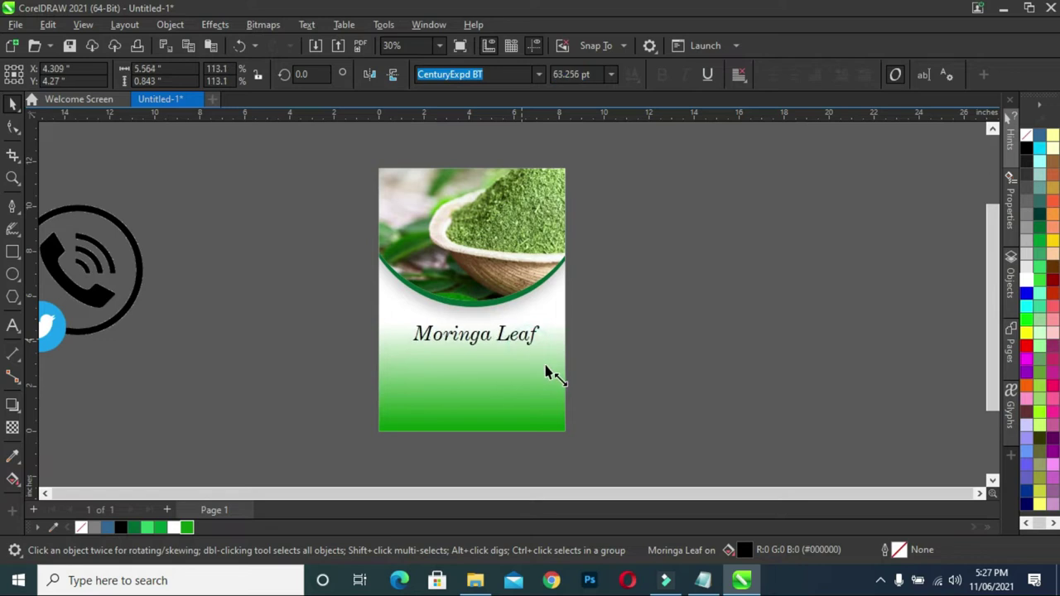
pyautogui.moveTo(479, 335); pyautogui.dragTo(472, 345)
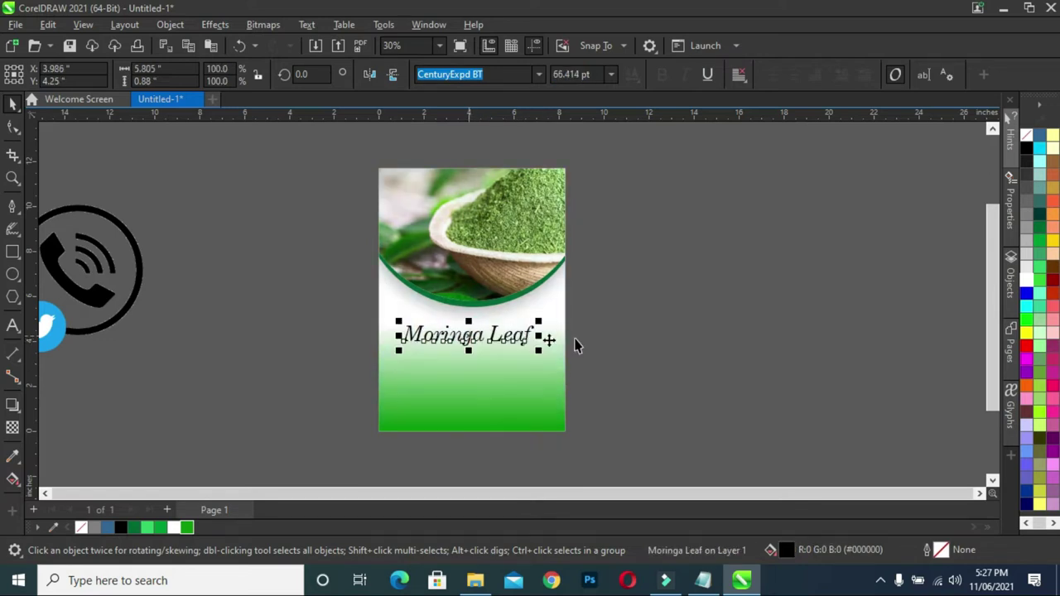
pyautogui.click(610, 337)
# - Shrink the title to about 50 pt and restore the background rectangle's position
pyautogui.scroll(2, 476, 362)
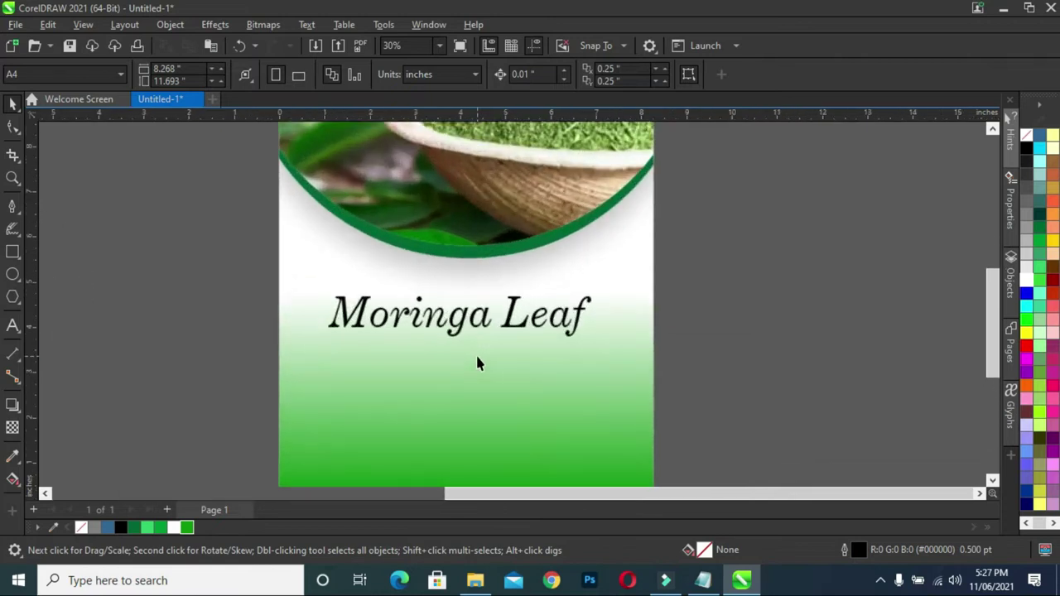
pyautogui.click(391, 327)
pyautogui.moveTo(323, 339); pyautogui.dragTo(367, 335)
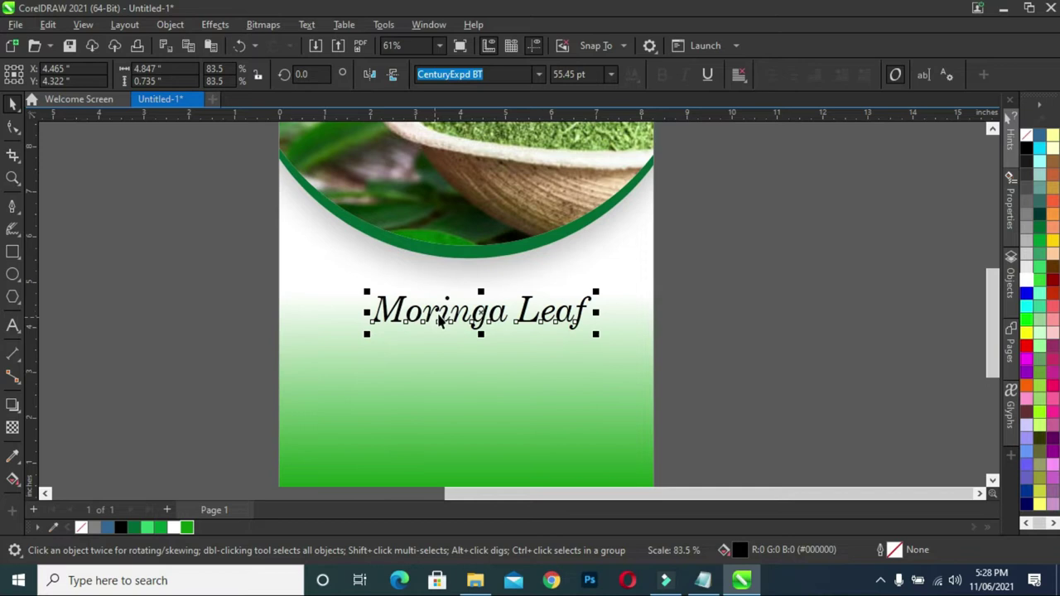
pyautogui.click(468, 313)
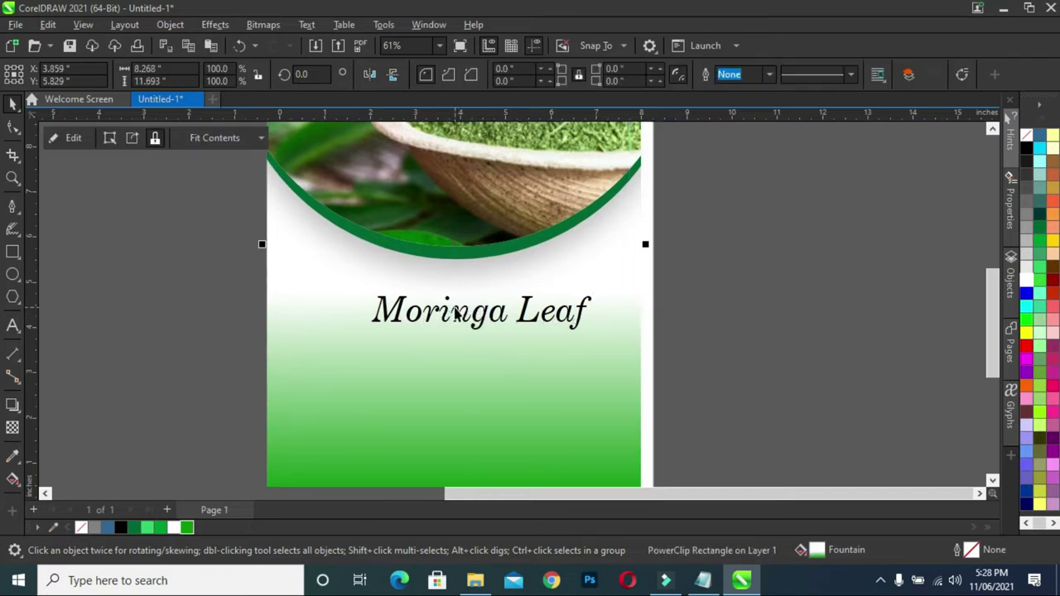
pyautogui.click(456, 313)
pyautogui.moveTo(445, 315); pyautogui.dragTo(458, 315)
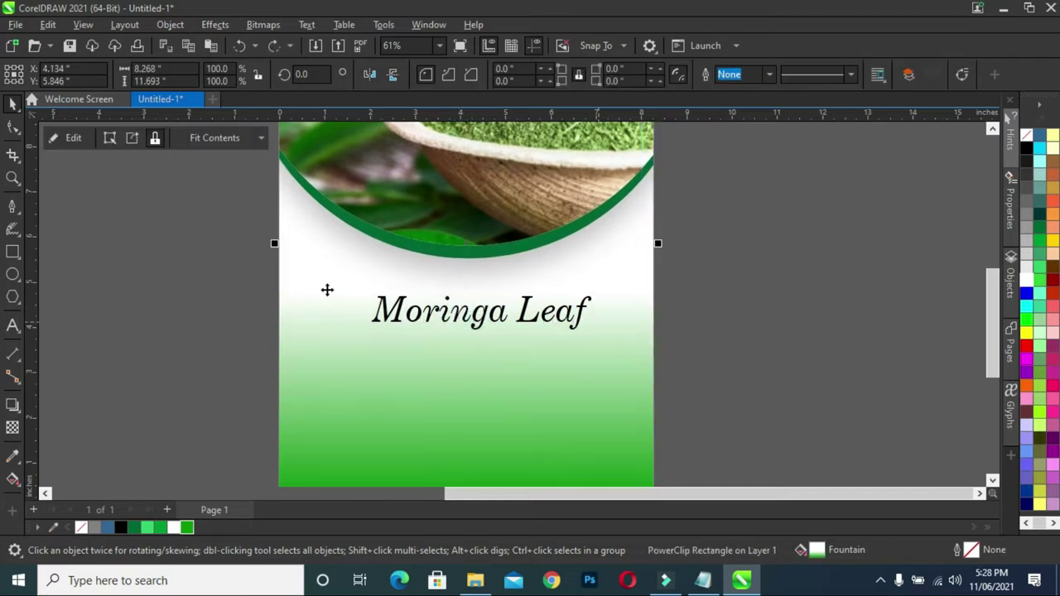
pyautogui.moveTo(254, 244); pyautogui.dragTo(635, 365)
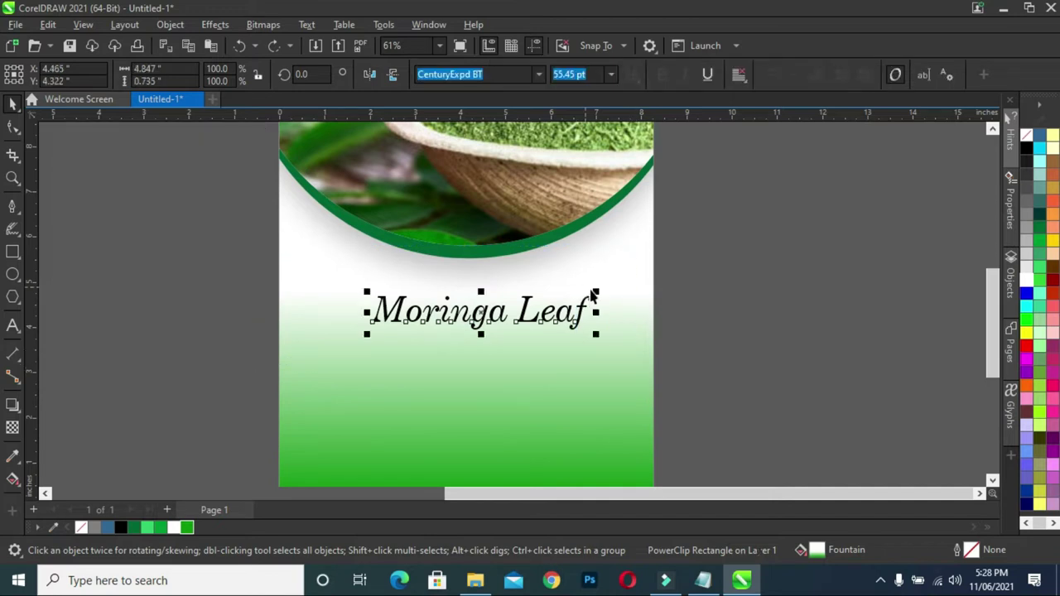
pyautogui.moveTo(596, 294); pyautogui.dragTo(577, 298)
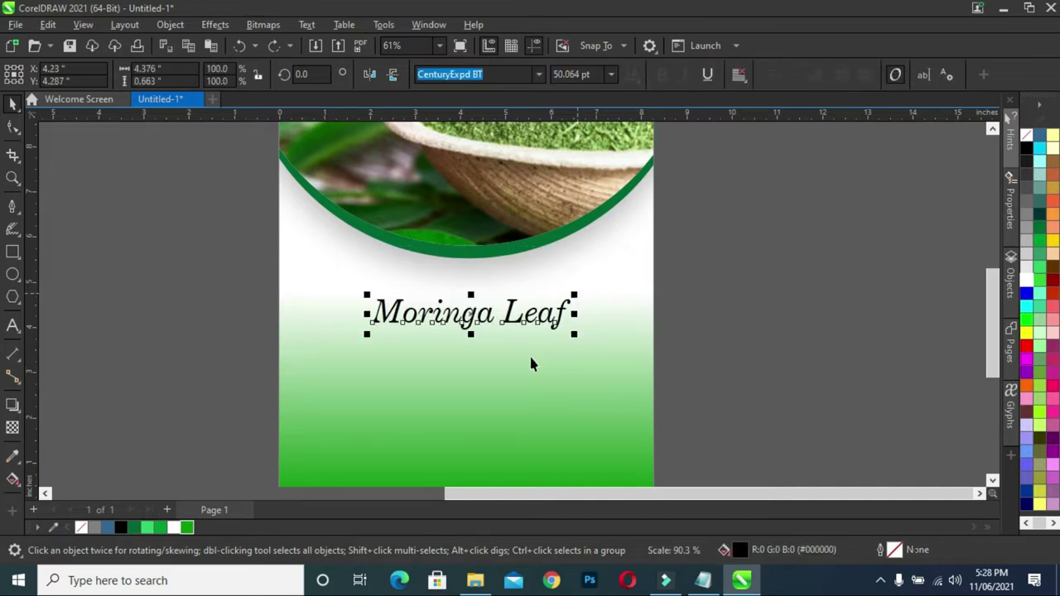
pyautogui.click(762, 326)
# - Centre the Moringa Leaf title horizontally on the green background
pyautogui.scroll(-3, 539, 324)
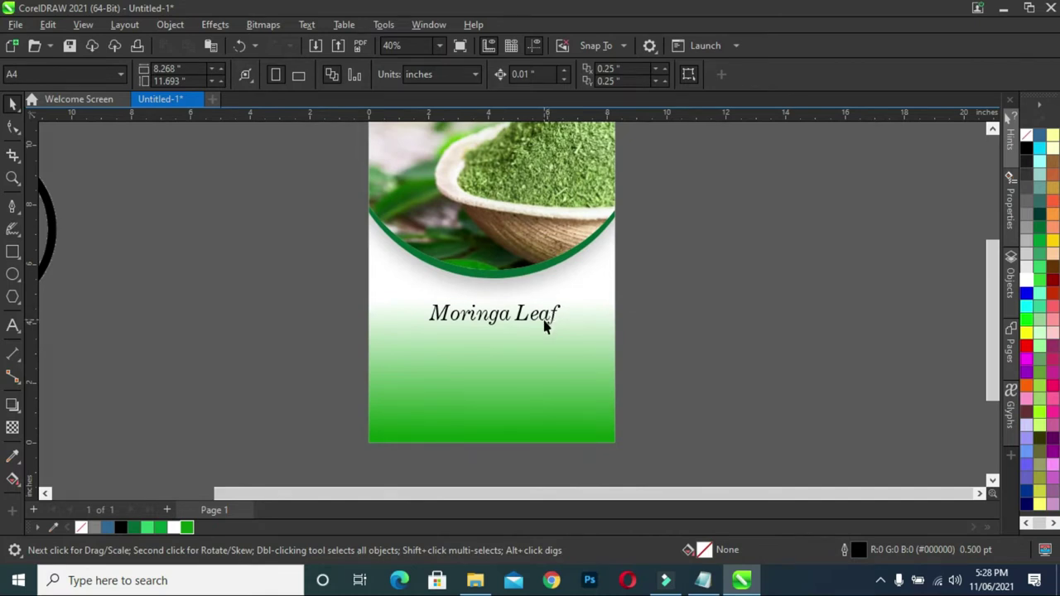
pyautogui.click(501, 323)
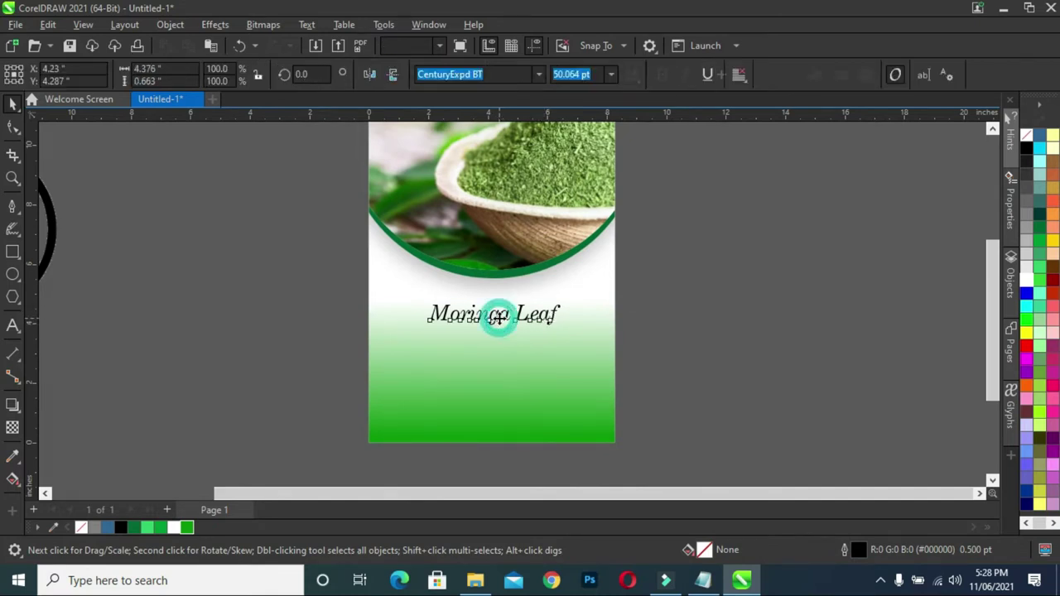
pyautogui.keyDown('shift'); pyautogui.click(460, 386); pyautogui.keyUp('shift')
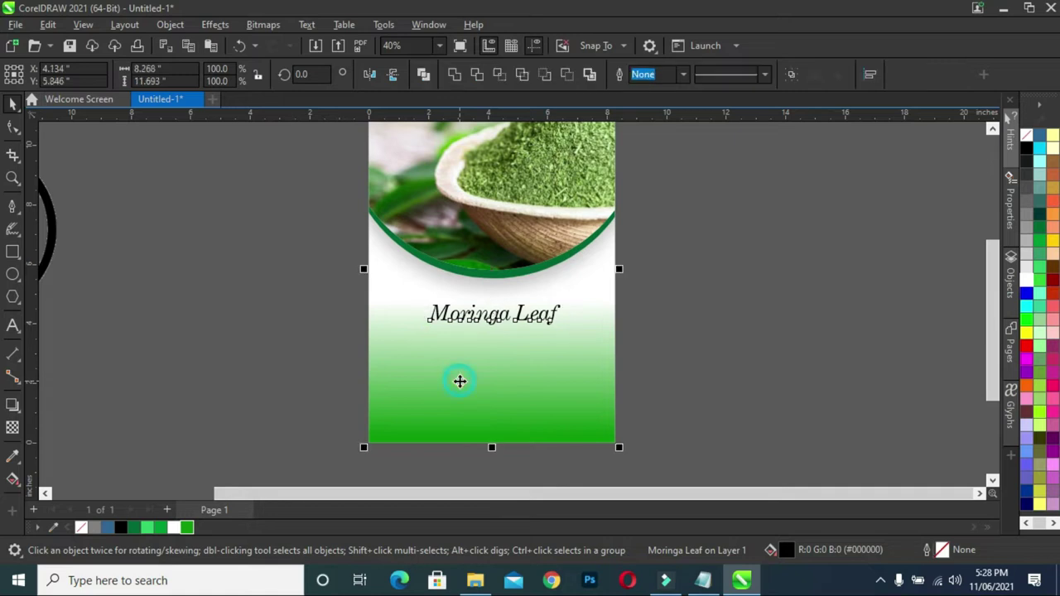
pyautogui.press('c')
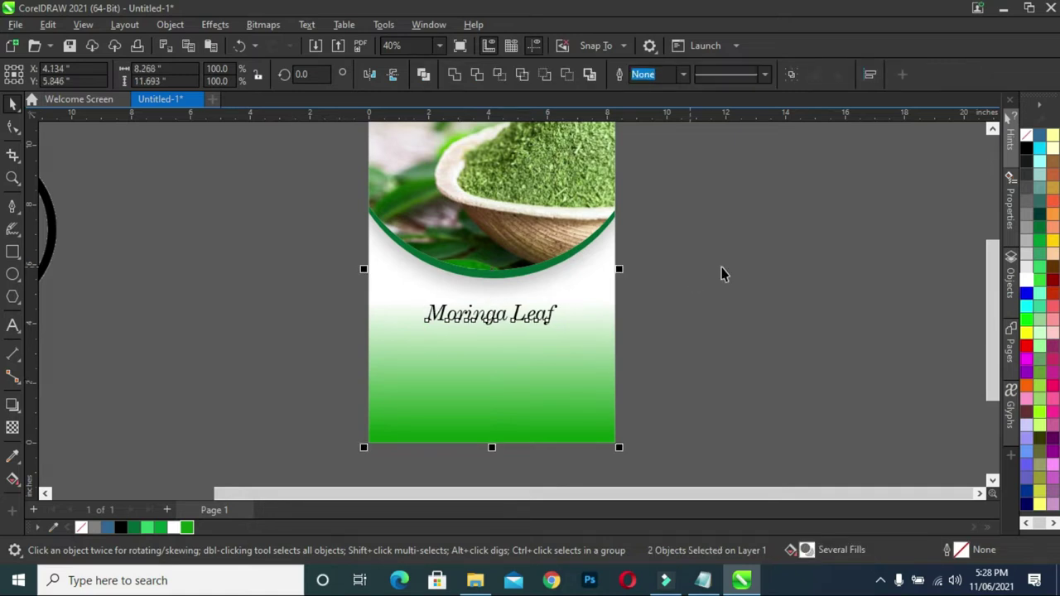
pyautogui.click(722, 274)
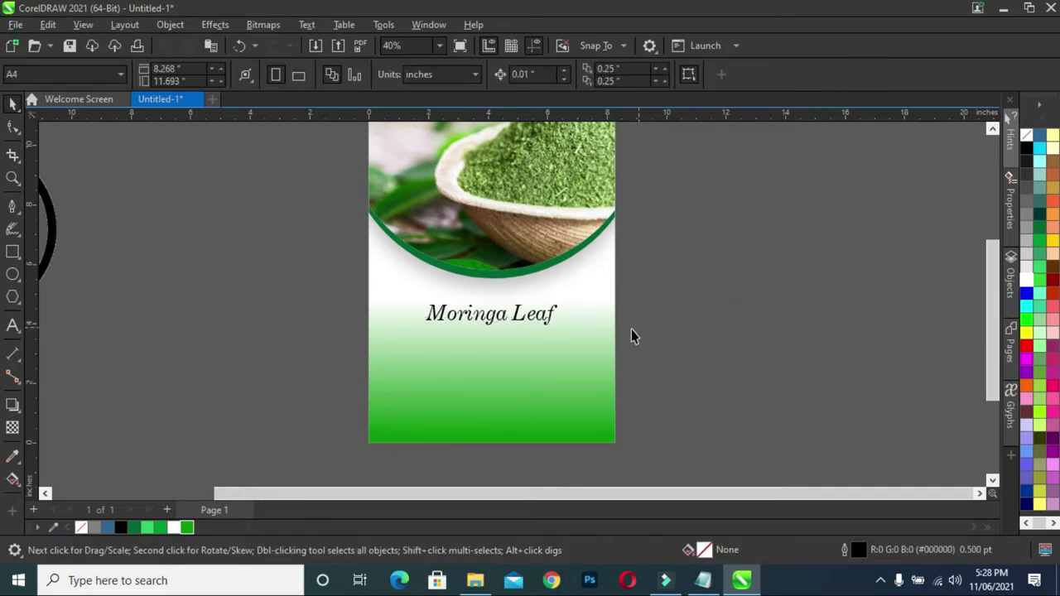
# - Select the word POWDER in the packaging notes and minimise Notepad
pyautogui.click(702, 580)
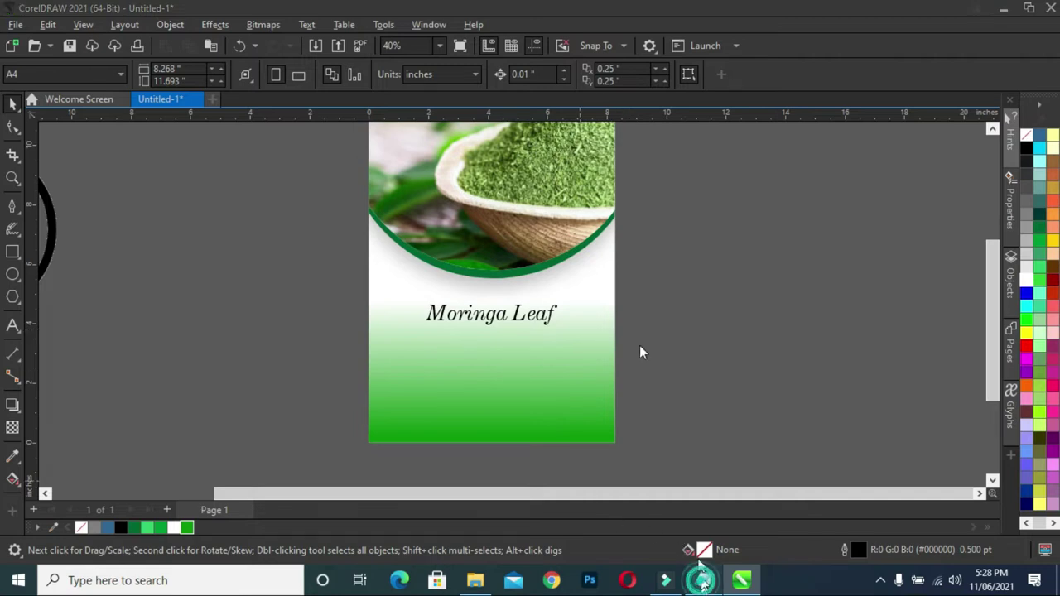
pyautogui.moveTo(192, 136); pyautogui.dragTo(139, 137)
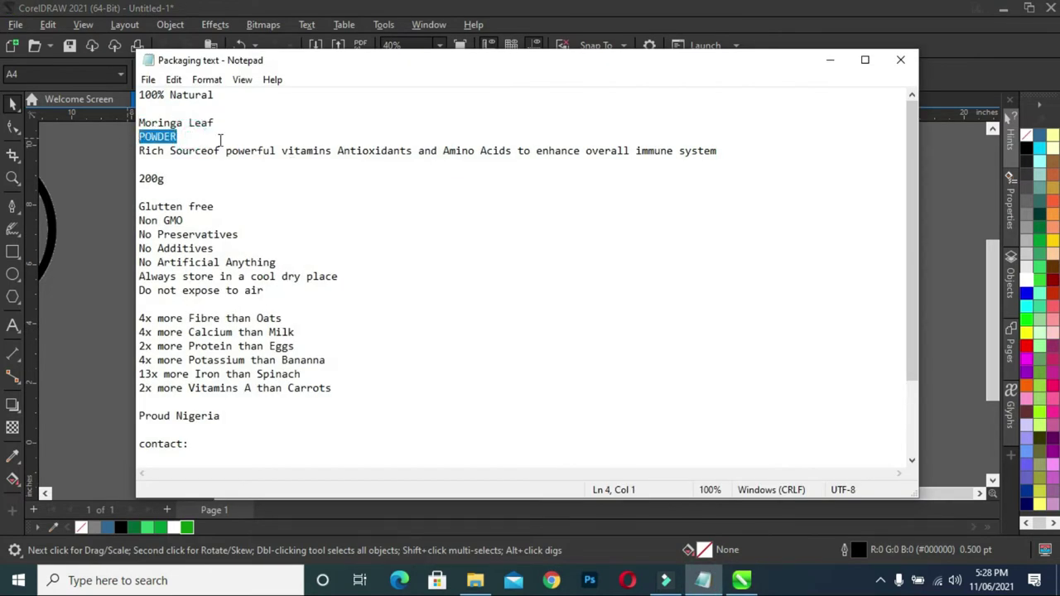
pyautogui.click(830, 62)
# - Add POWDER in Century Gothic Bold and size it to sit under the title
pyautogui.click(13, 326)
pyautogui.click(197, 300)
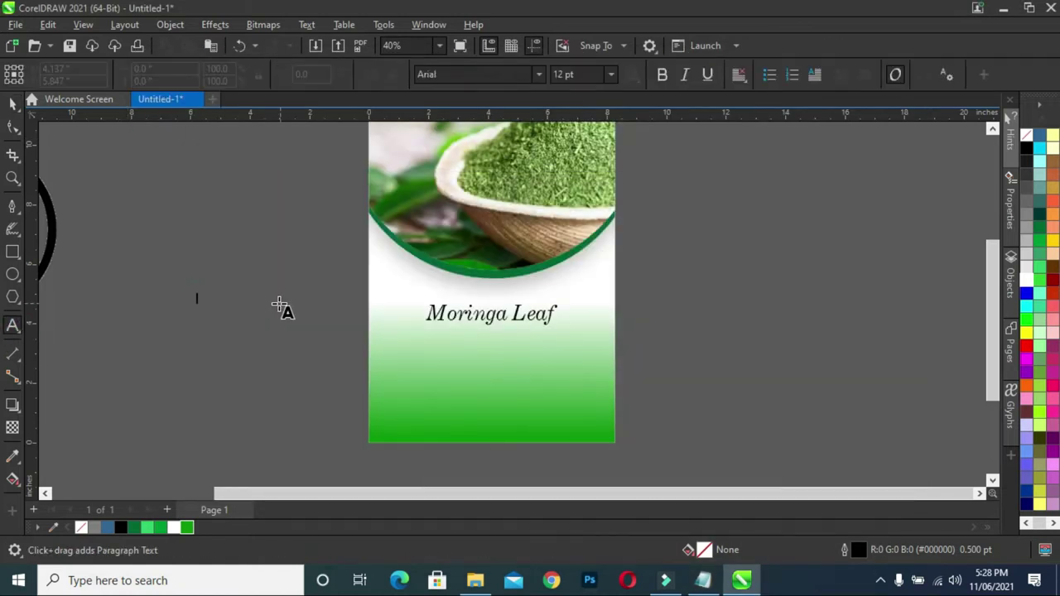
pyautogui.click(13, 103)
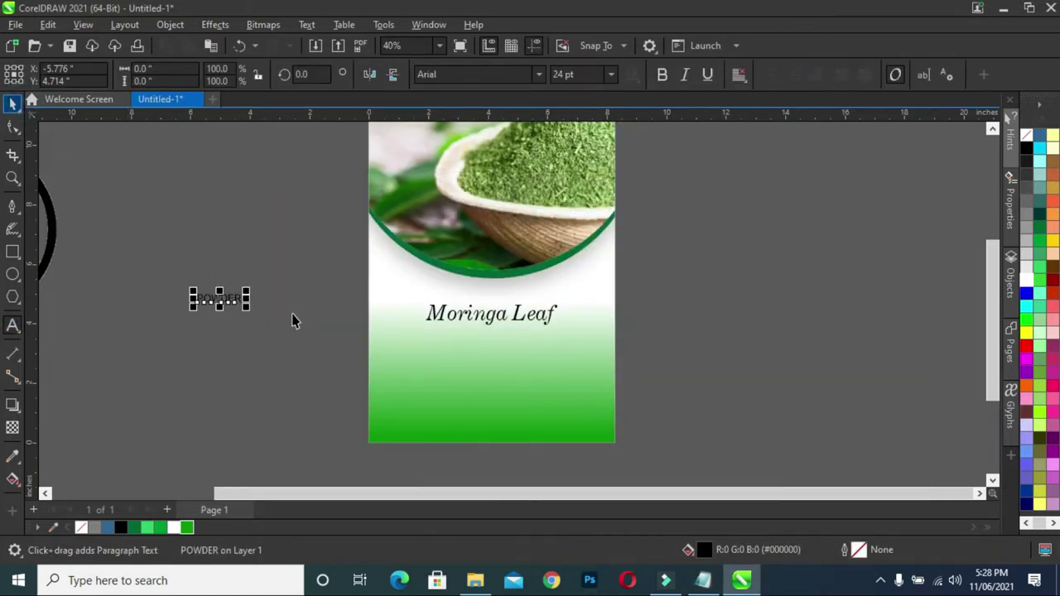
pyautogui.click(540, 75)
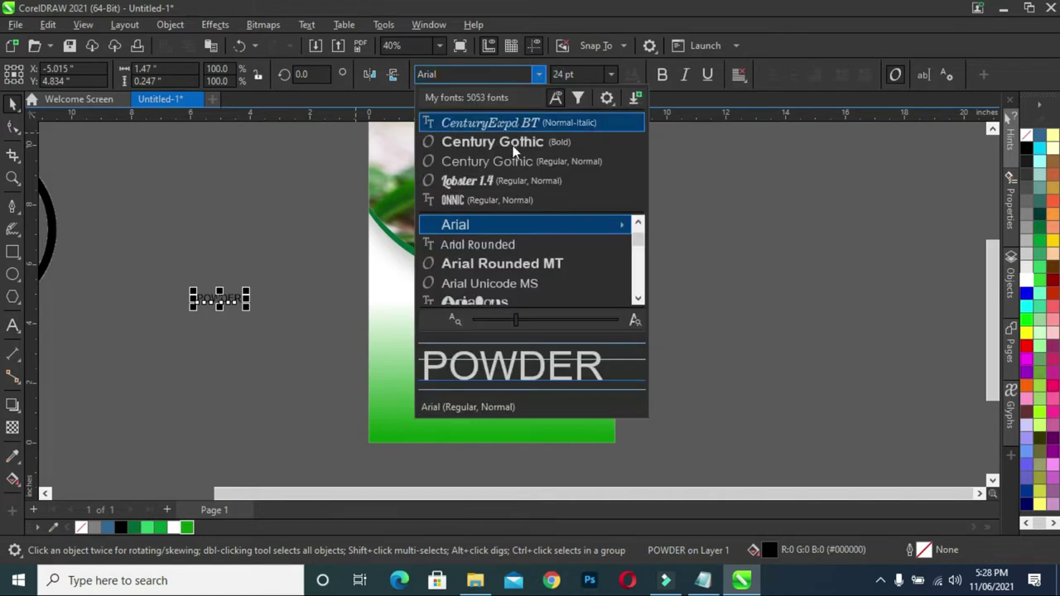
pyautogui.click(534, 145)
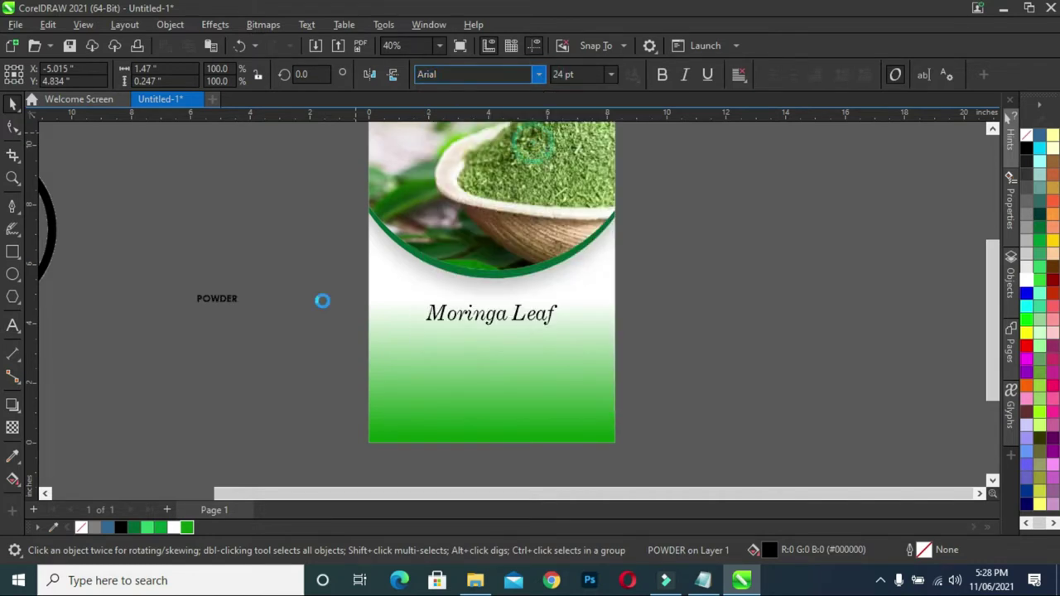
pyautogui.moveTo(244, 311); pyautogui.dragTo(455, 329)
pyautogui.scroll(4, 439, 336)
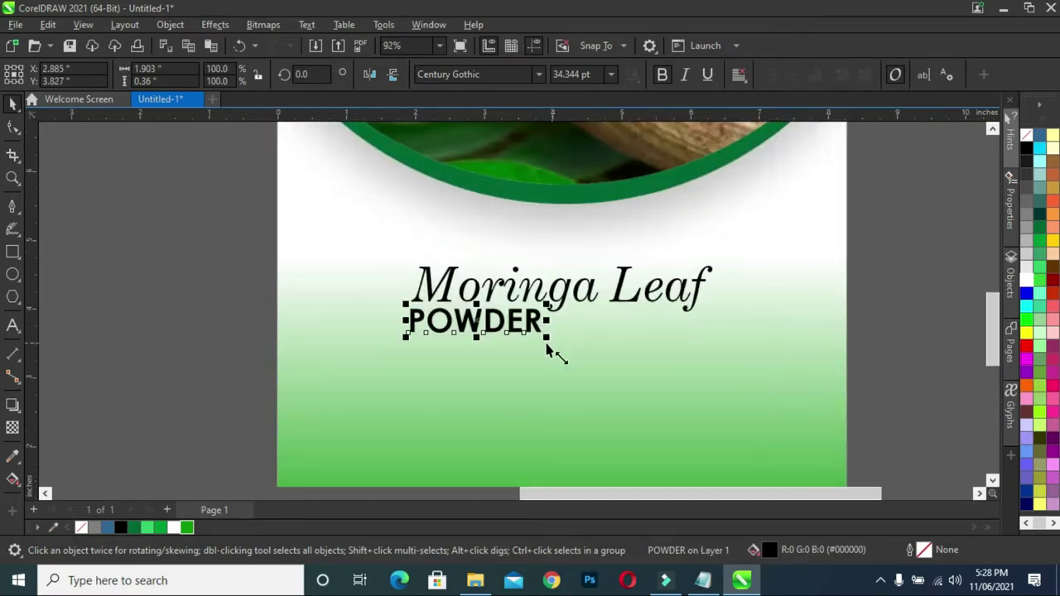
pyautogui.moveTo(546, 340); pyautogui.dragTo(493, 318)
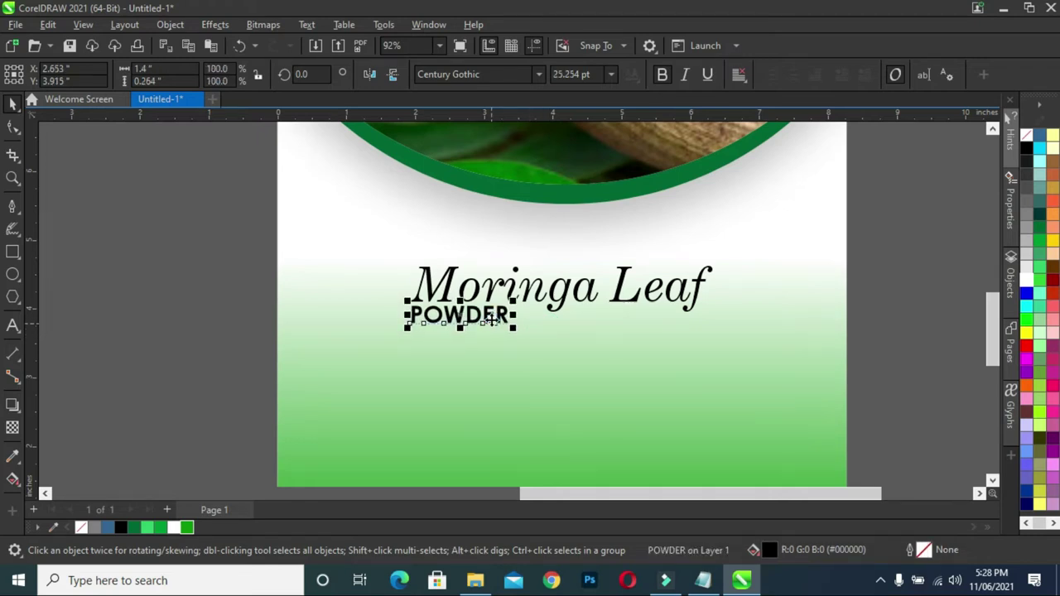
pyautogui.click(288, 274)
# - Zoom to all objects and select the benefits sentence in the packaging notes
pyautogui.scroll(-5, 402, 273)
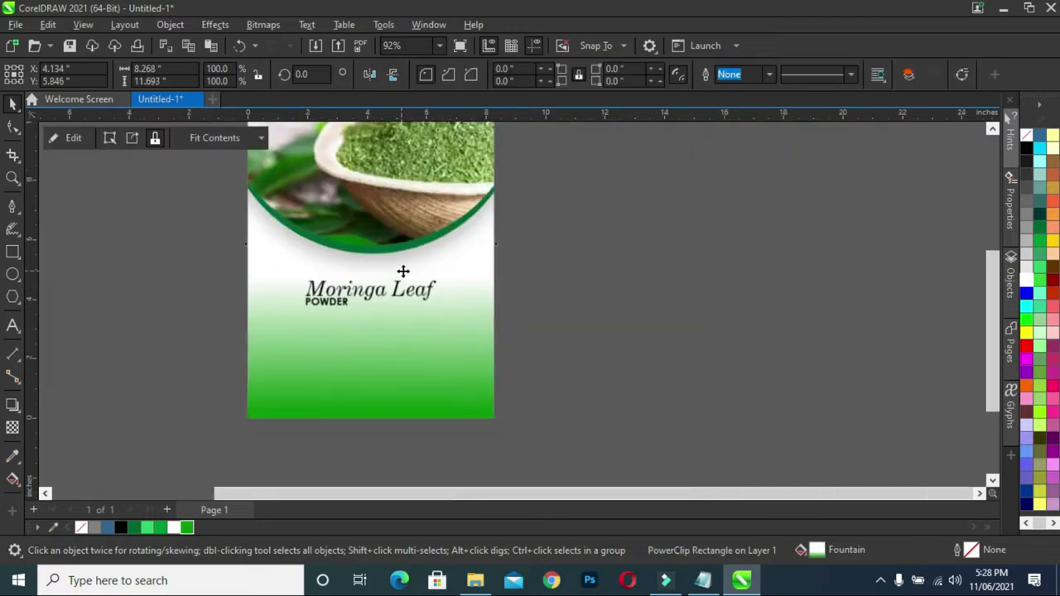
pyautogui.click(269, 244)
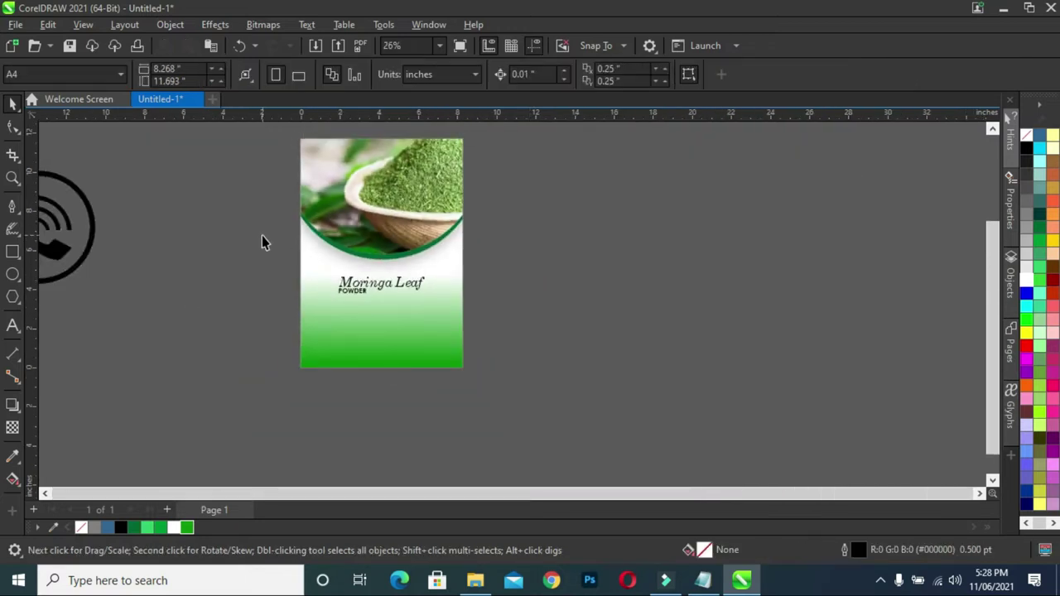
pyautogui.press('F4')
pyautogui.moveTo(745, 499); pyautogui.dragTo(961, 490)
pyautogui.click(978, 492)
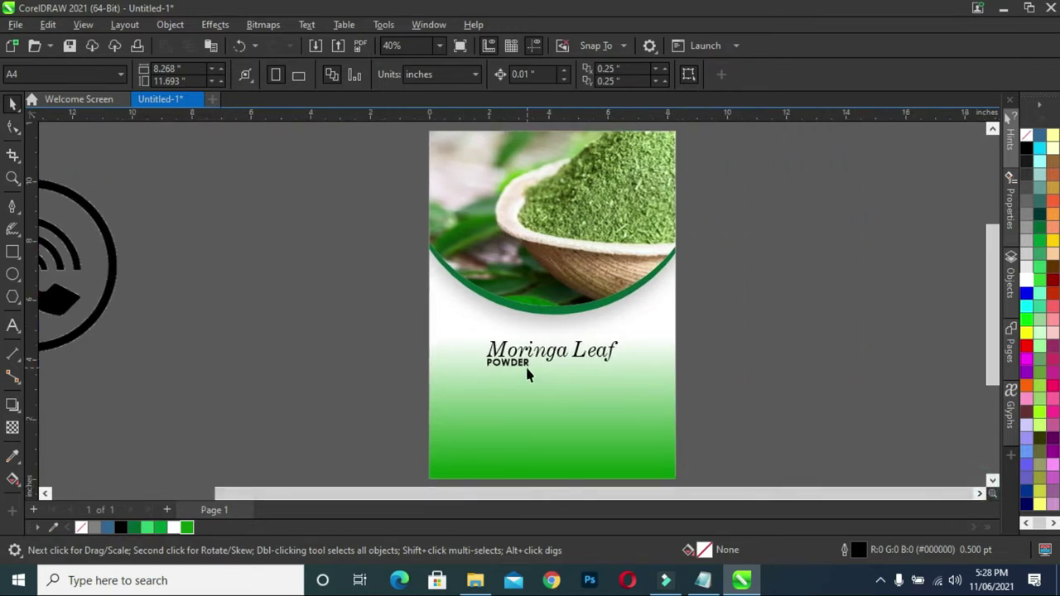
pyautogui.click(703, 580)
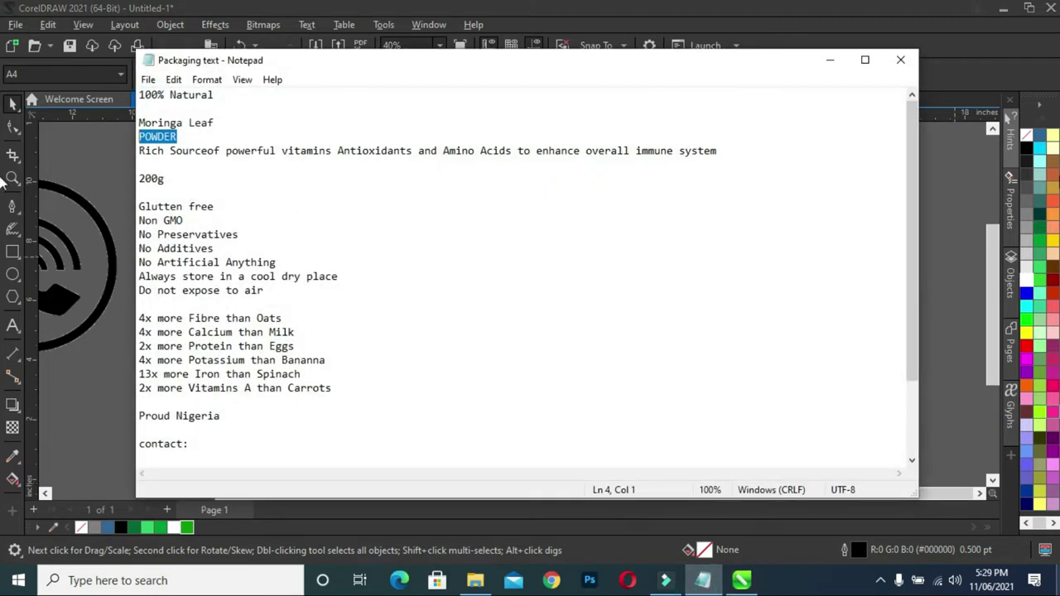
pyautogui.moveTo(138, 151); pyautogui.dragTo(752, 155)
pyautogui.hotkey('ctrl', 'c')
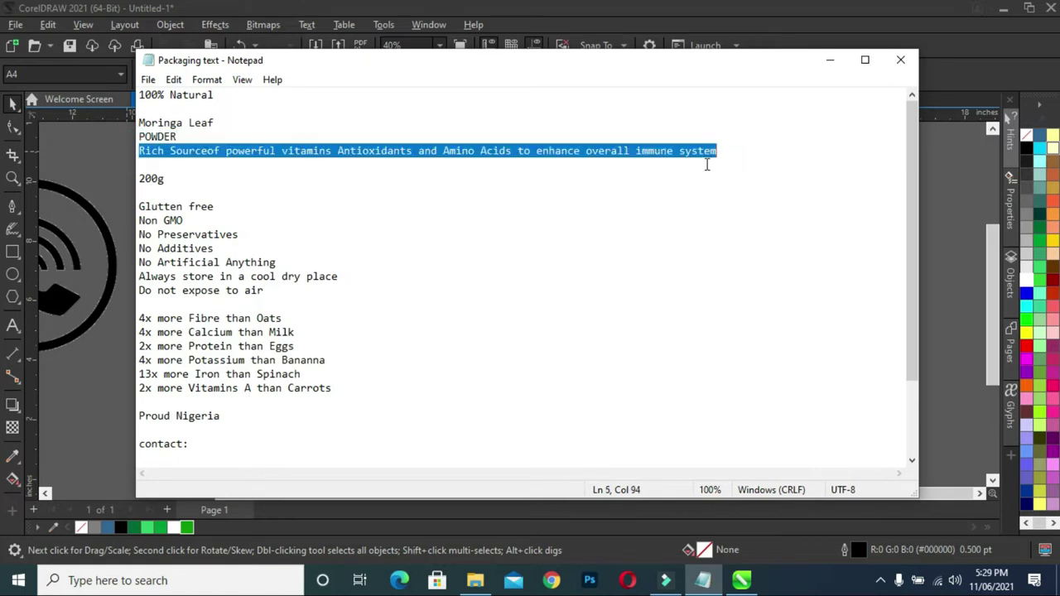
pyautogui.click(830, 59)
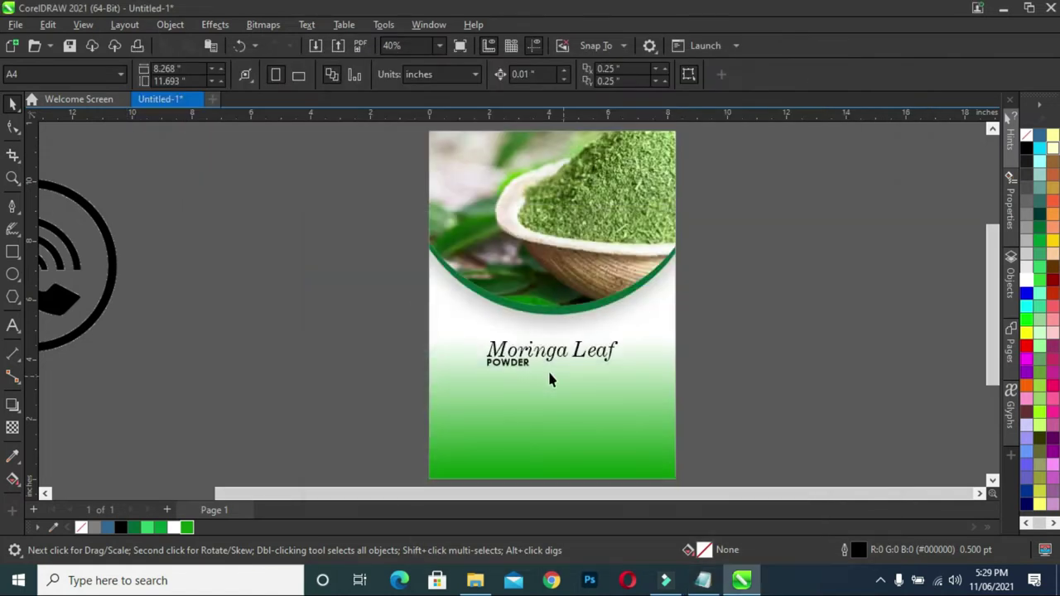
# - Duplicate POWDER, replace its text with the pasted benefits sentence, and place it below
pyautogui.moveTo(509, 369); pyautogui.dragTo(362, 361)
pyautogui.press('F8')
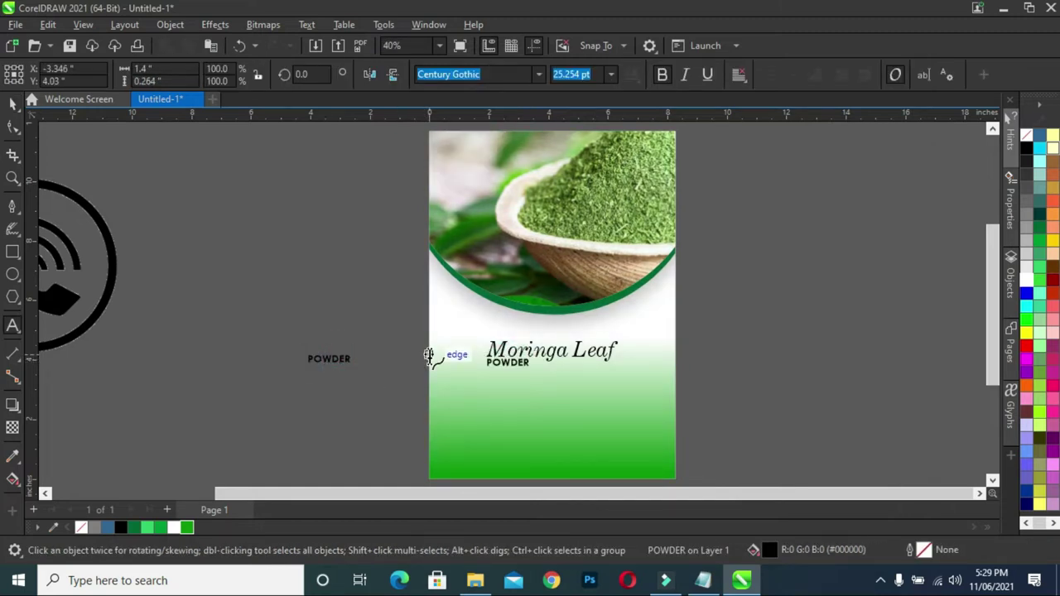
pyautogui.hotkey('ctrl', 'a')
pyautogui.hotkey('ctrl', 'v')
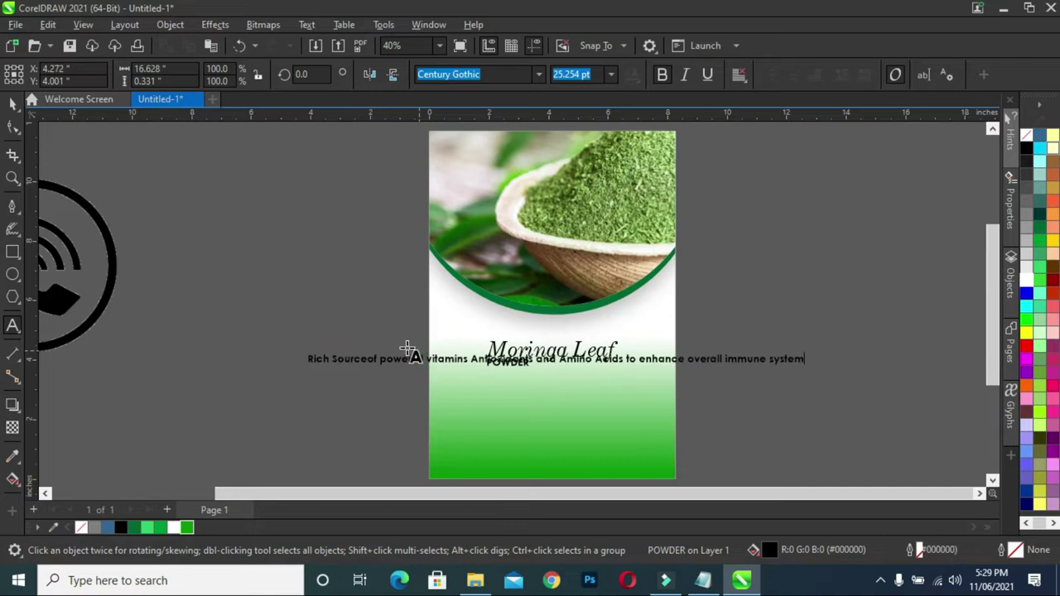
pyautogui.click(12, 103)
pyautogui.click(13, 126)
pyautogui.press('space')
pyautogui.moveTo(400, 372); pyautogui.dragTo(334, 401)
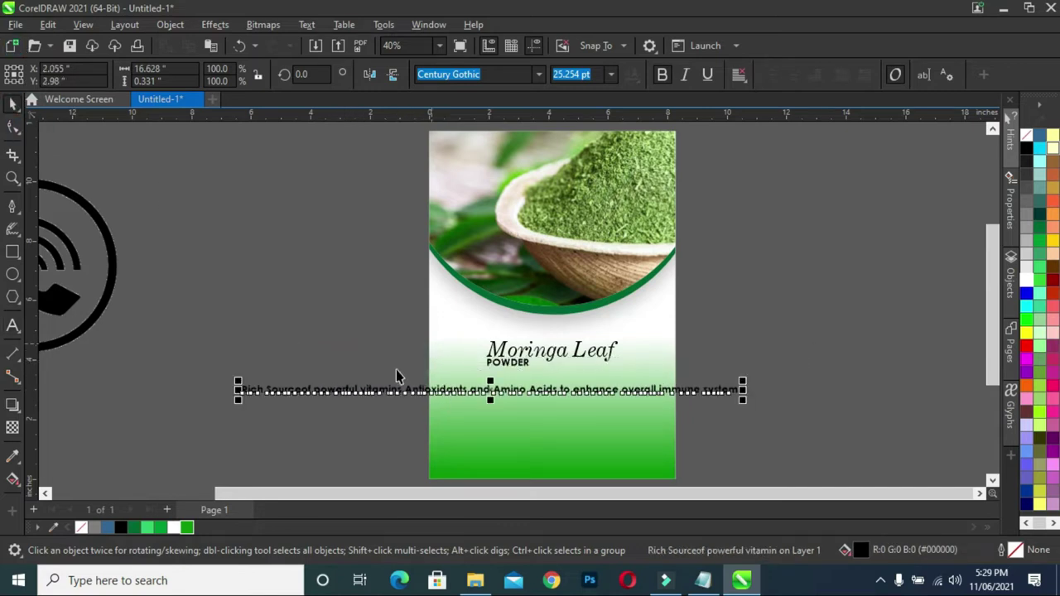
# - Break the sentence into lines before 'vitamins', 'Amino' and 'overall'
pyautogui.scroll(2, 396, 376)
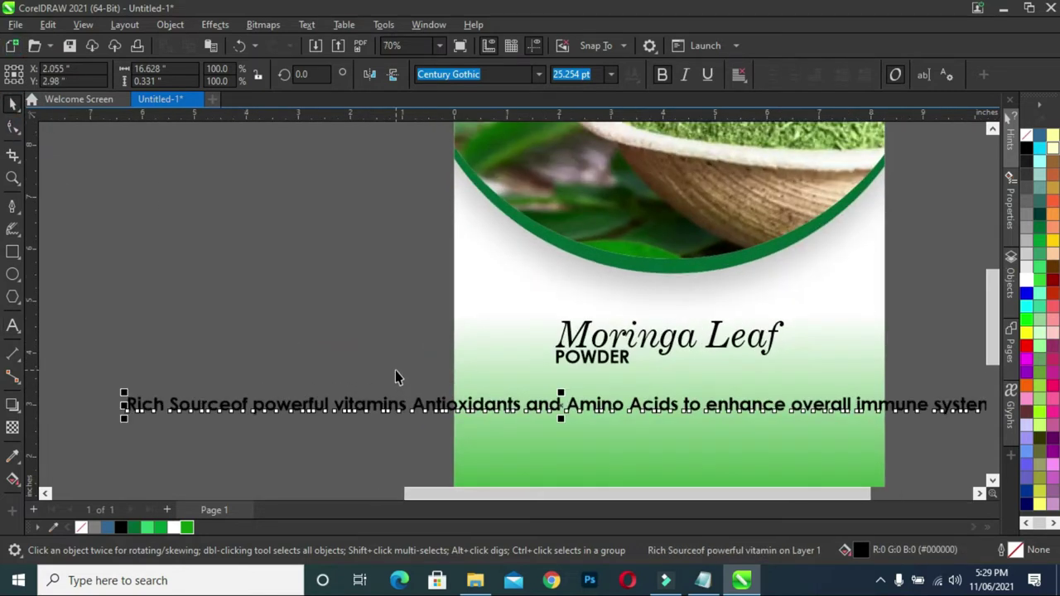
pyautogui.doubleClick(337, 404)
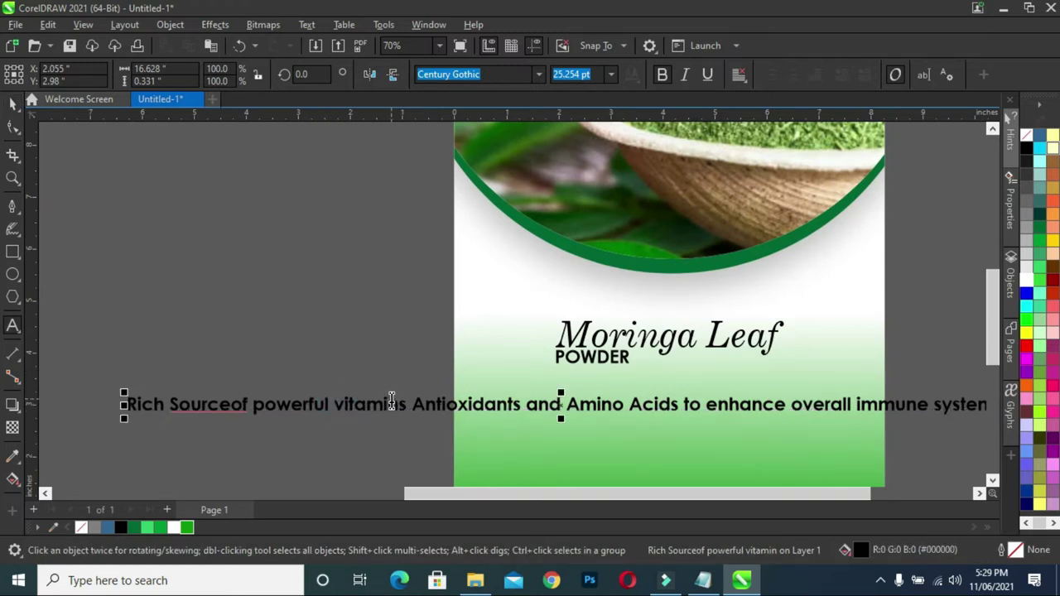
pyautogui.press('Return')
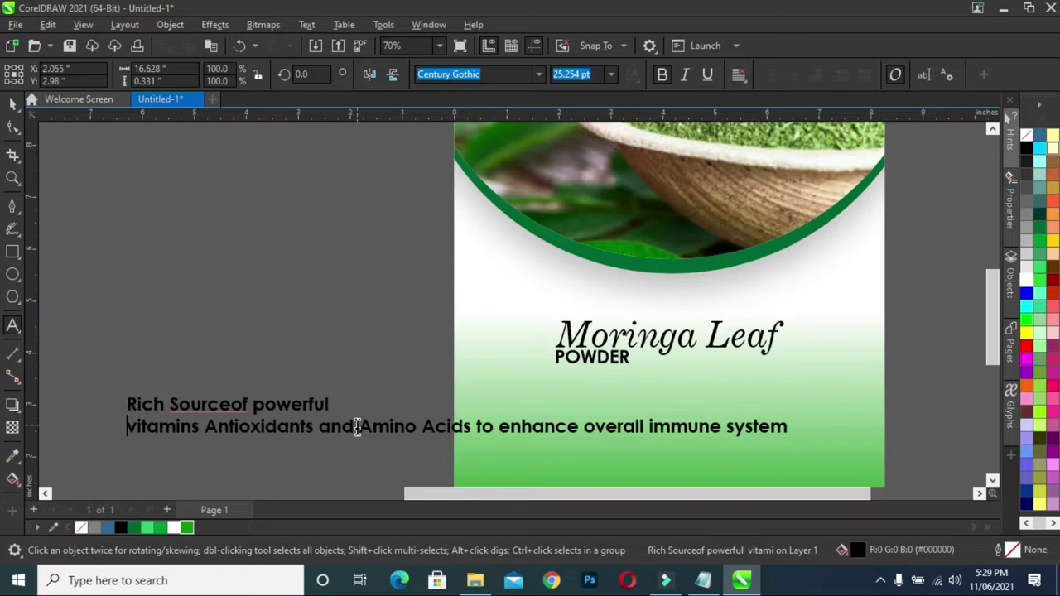
pyautogui.click(358, 427)
pyautogui.press('Return')
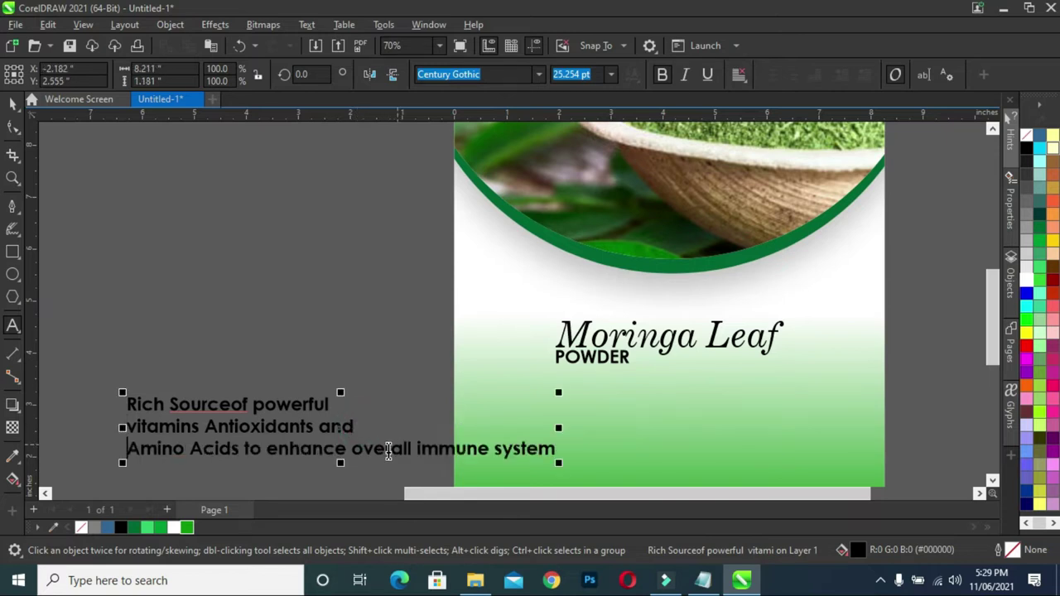
pyautogui.click(354, 448)
pyautogui.press('Return')
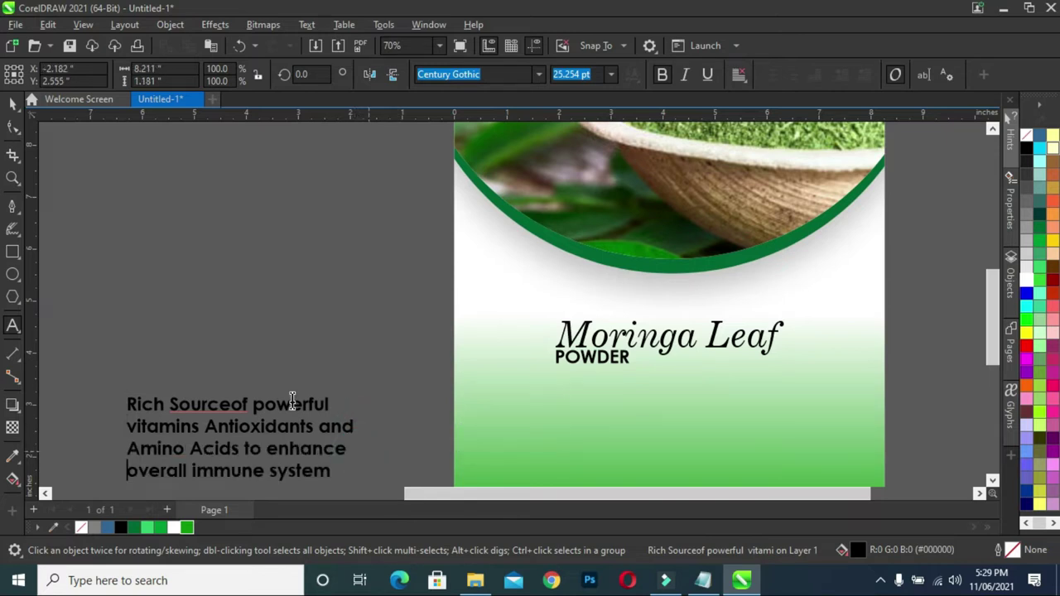
pyautogui.click(11, 103)
pyautogui.click(301, 374)
# - Tighten the sentence's line spacing and move the block onto the page under POWDER
pyautogui.moveTo(306, 403); pyautogui.dragTo(356, 352)
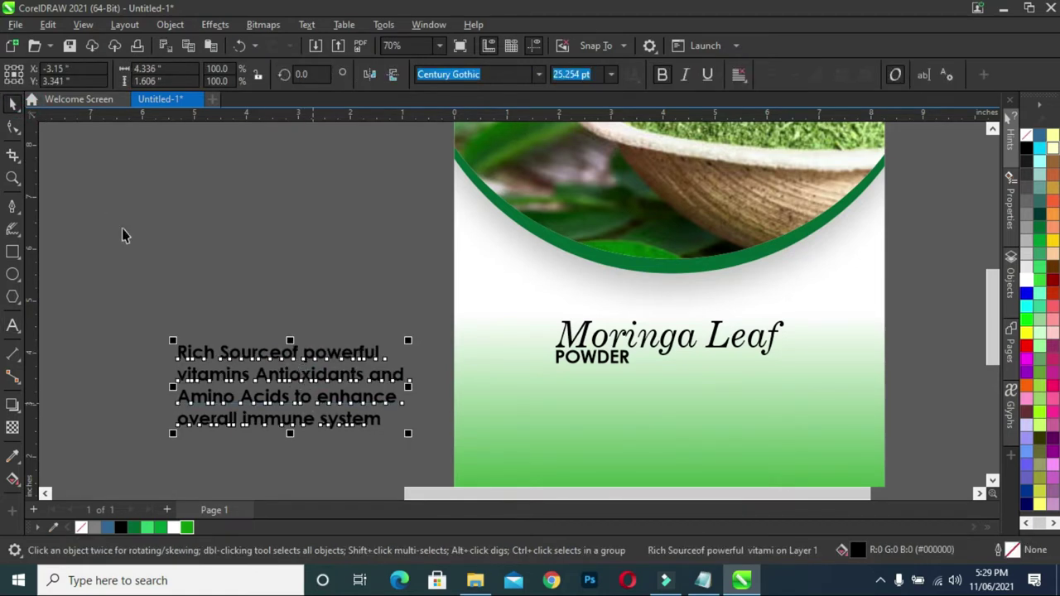
pyautogui.click(12, 126)
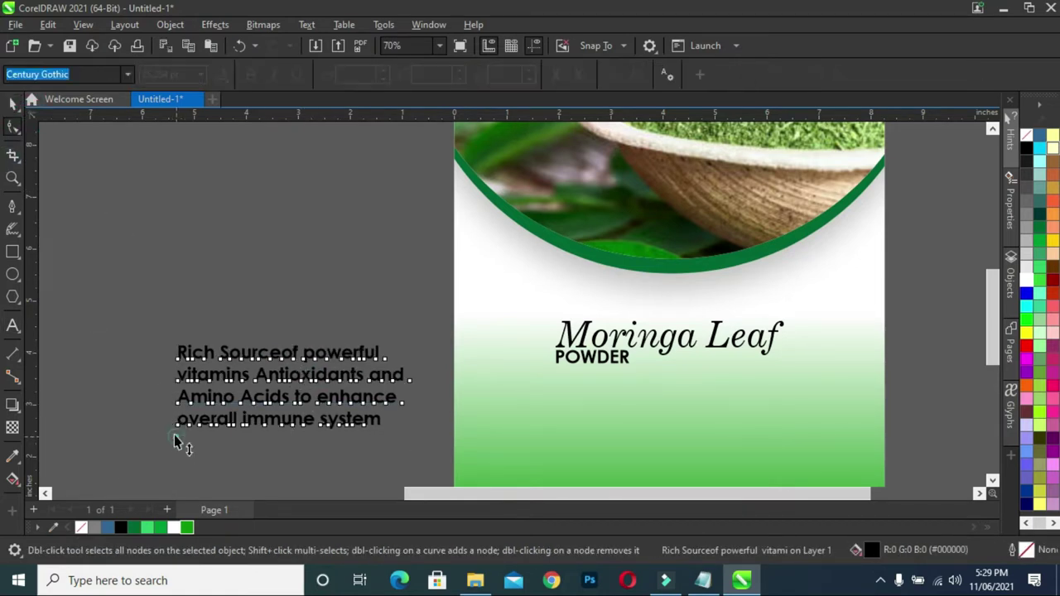
pyautogui.moveTo(176, 430); pyautogui.dragTo(171, 426)
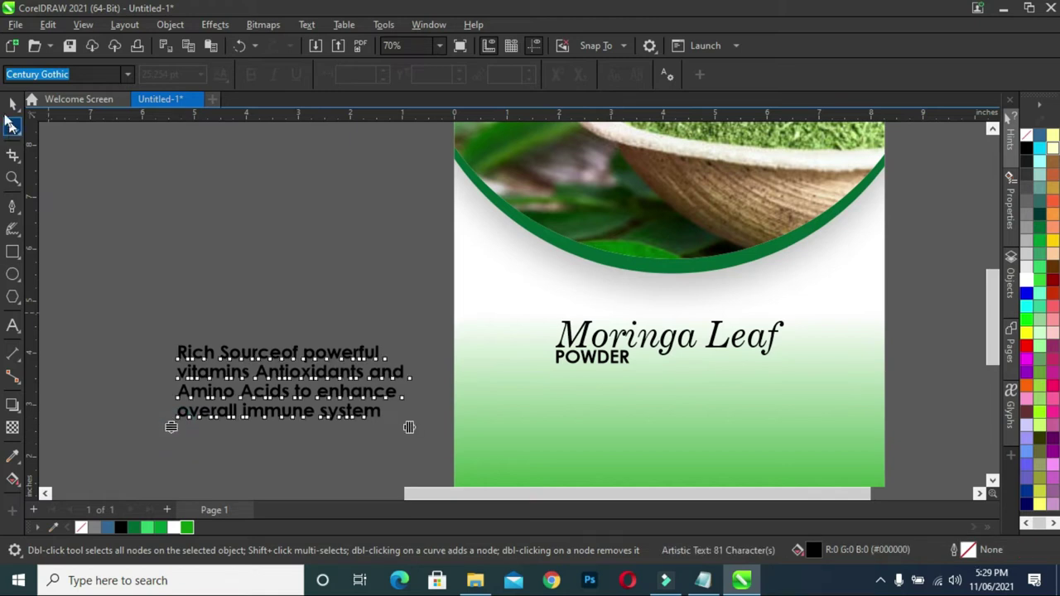
pyautogui.click(10, 103)
pyautogui.moveTo(282, 396); pyautogui.dragTo(667, 429)
# - Shrink the benefits block to about two-thirds size and place it under POWDER
pyautogui.scroll(-1, 678, 366)
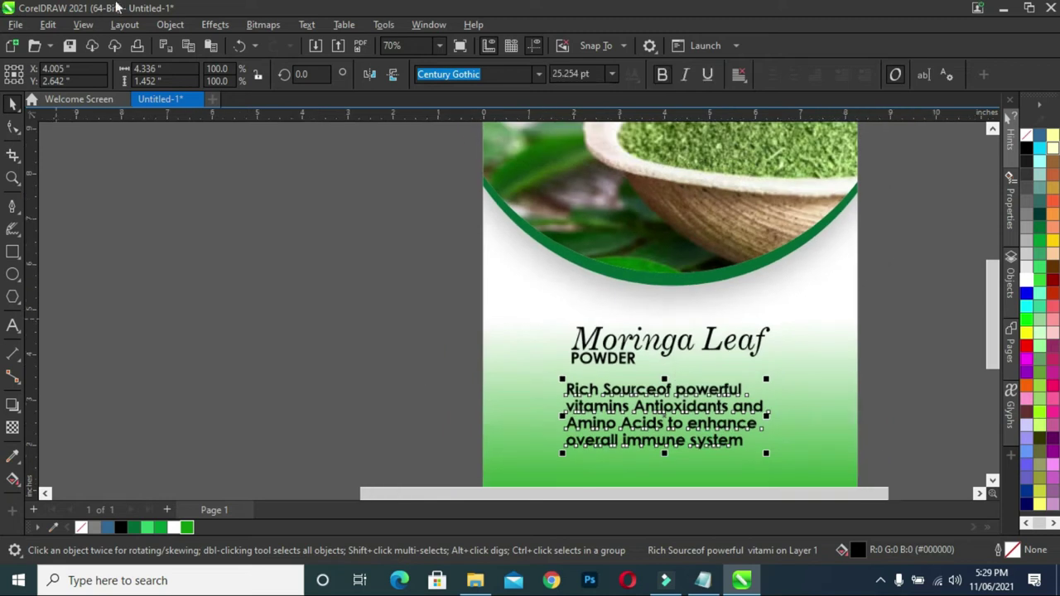
pyautogui.moveTo(986, 356); pyautogui.dragTo(986, 456)
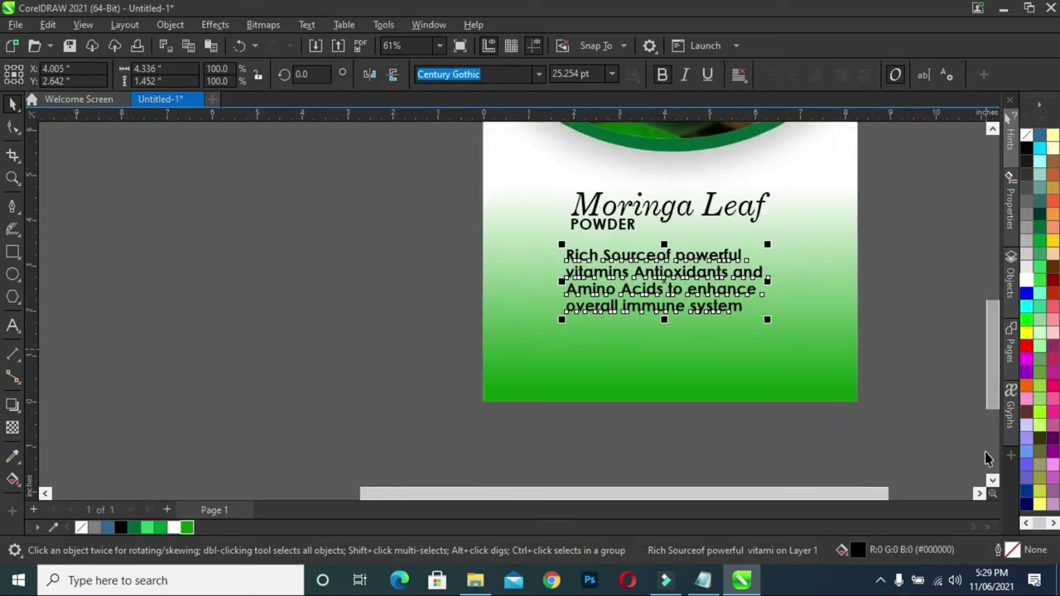
pyautogui.click(977, 493)
pyautogui.moveTo(502, 279); pyautogui.dragTo(522, 289)
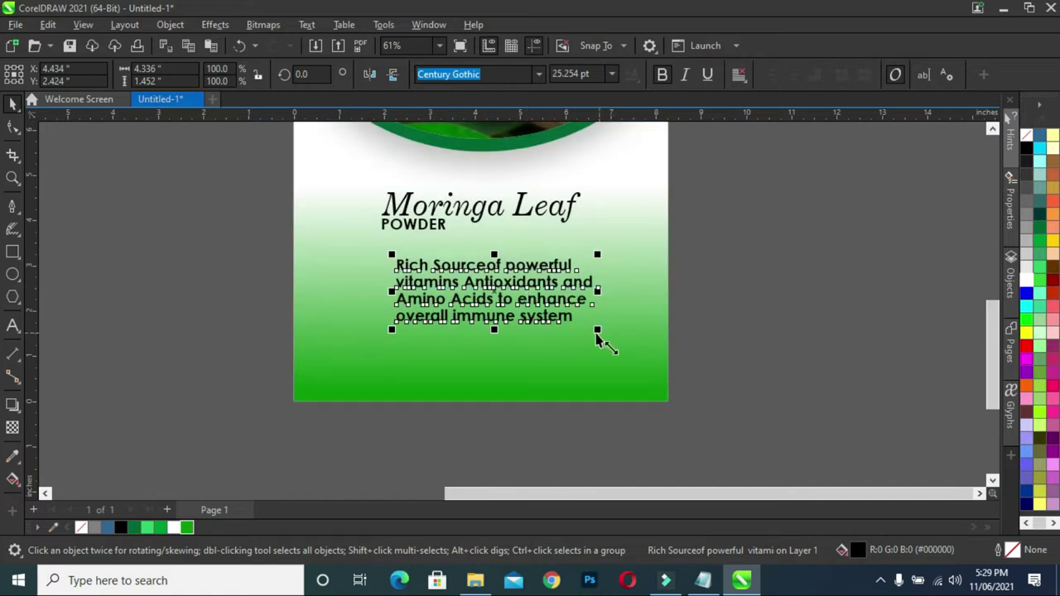
pyautogui.moveTo(597, 330); pyautogui.dragTo(561, 315)
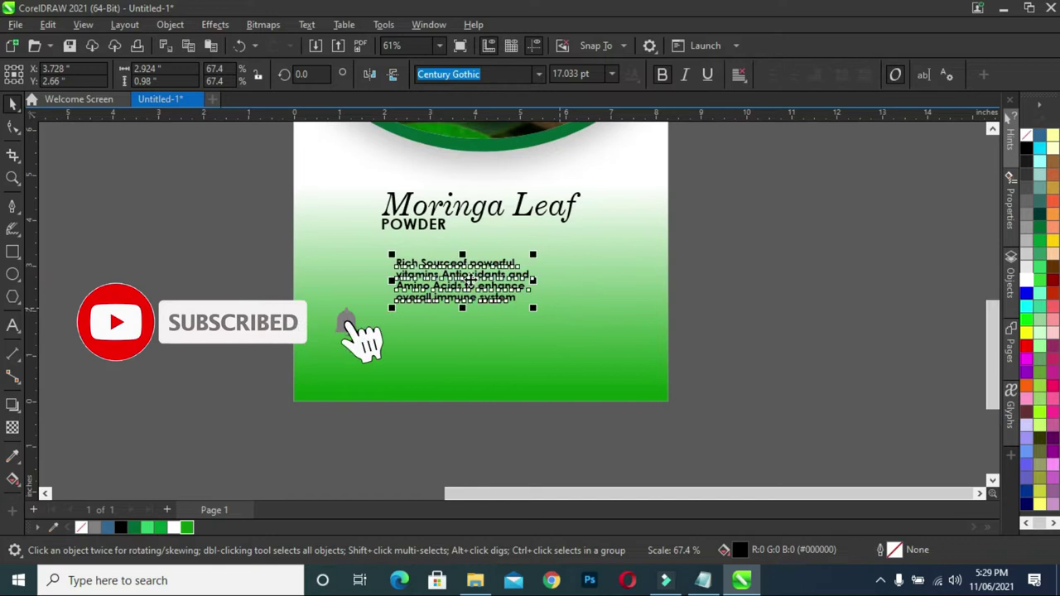
pyautogui.moveTo(497, 273); pyautogui.dragTo(452, 287)
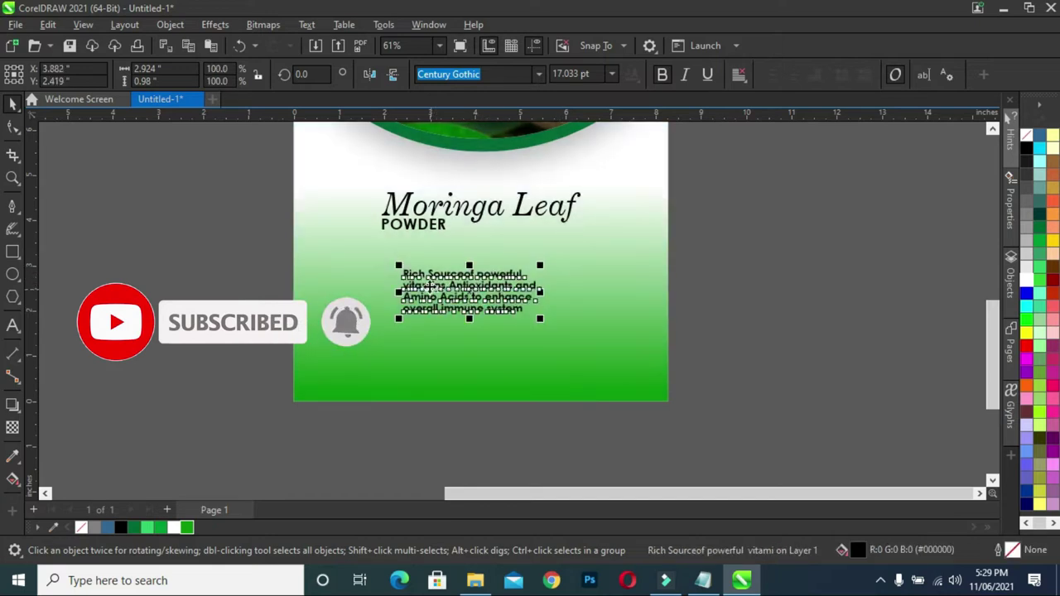
pyautogui.click(410, 290)
# - Rework the line breaks so the paragraph ends 'overall immune' with 'system' on its own line
pyautogui.scroll(3, 404, 290)
pyautogui.click(401, 286)
pyautogui.doubleClick(399, 283)
pyautogui.press('BackSpace')
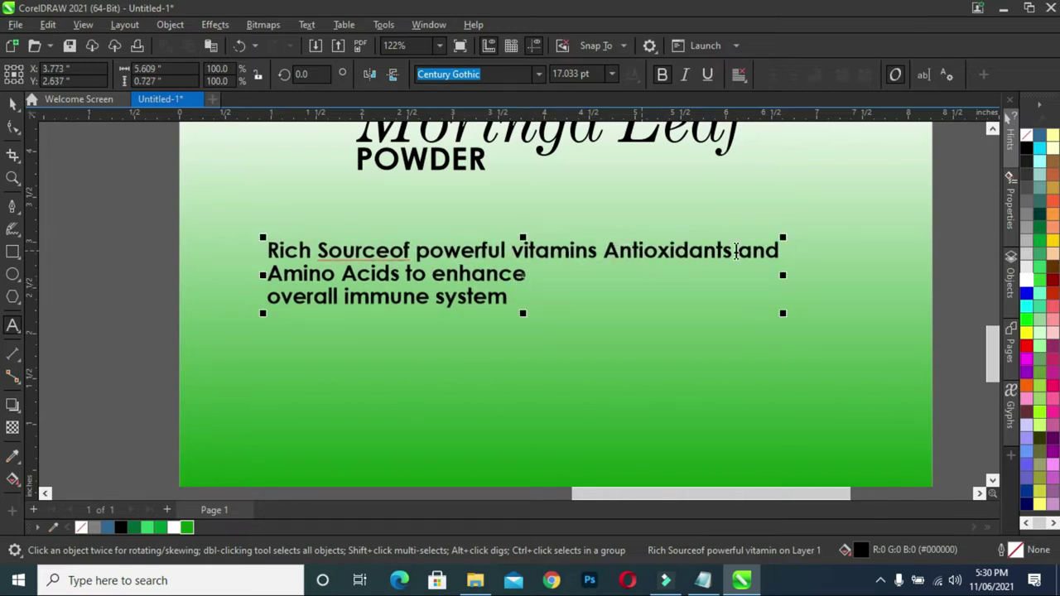
pyautogui.press('Return')
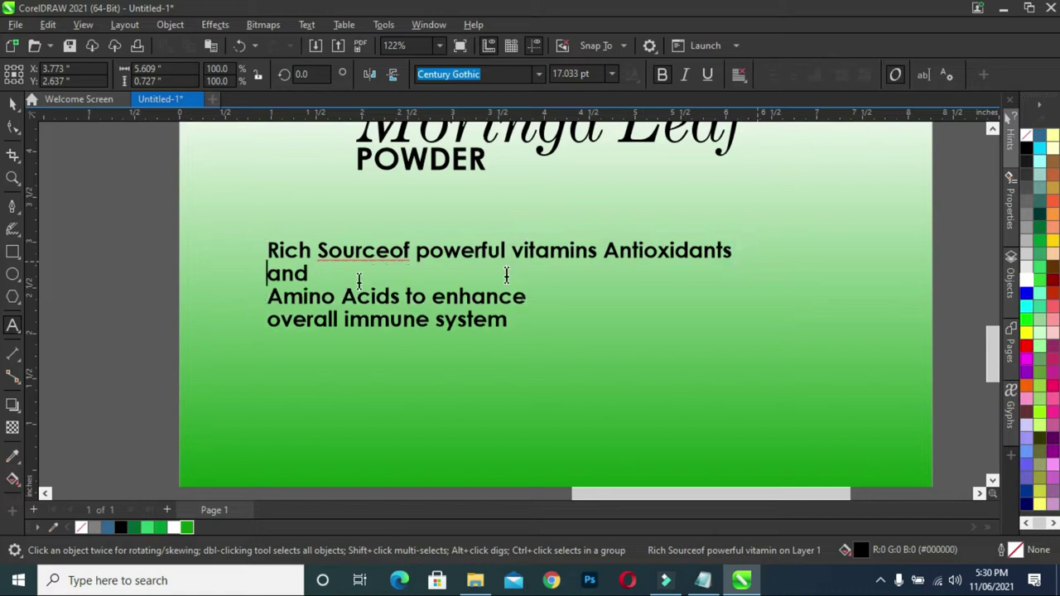
pyautogui.press('BackSpace')
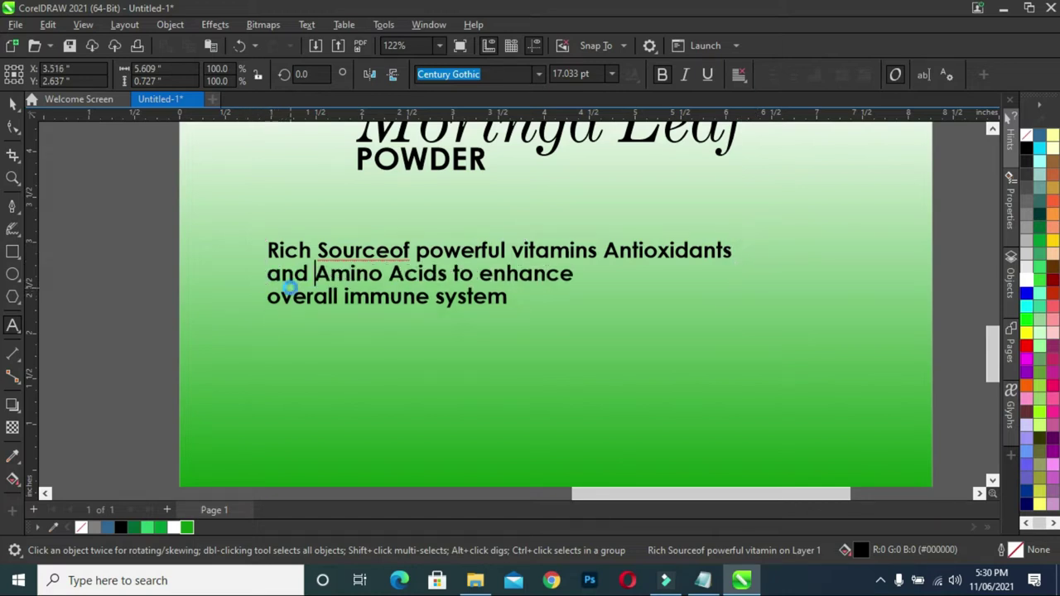
pyautogui.click(267, 299)
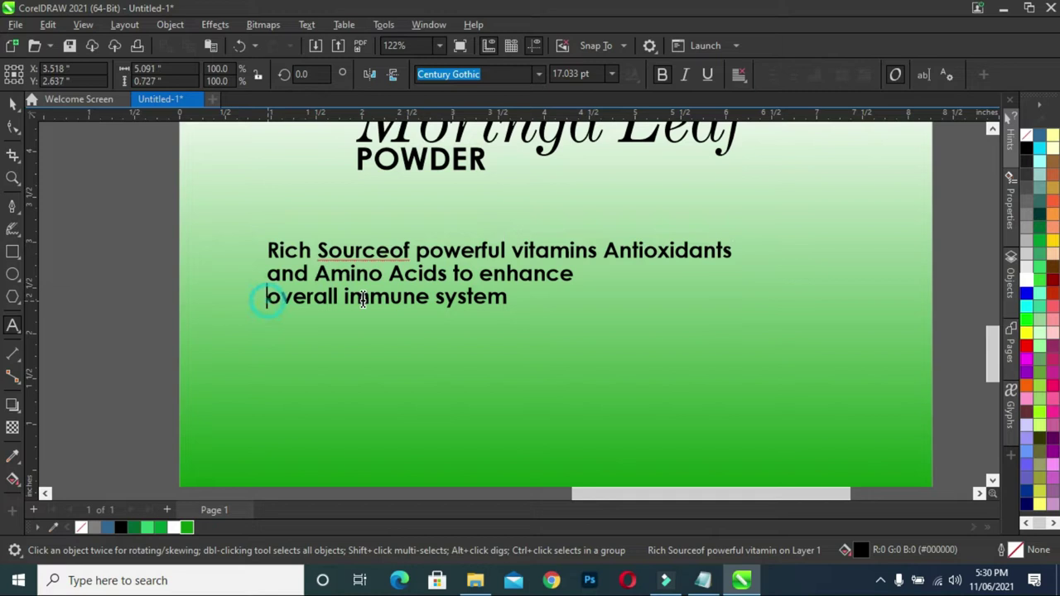
pyautogui.press('BackSpace')
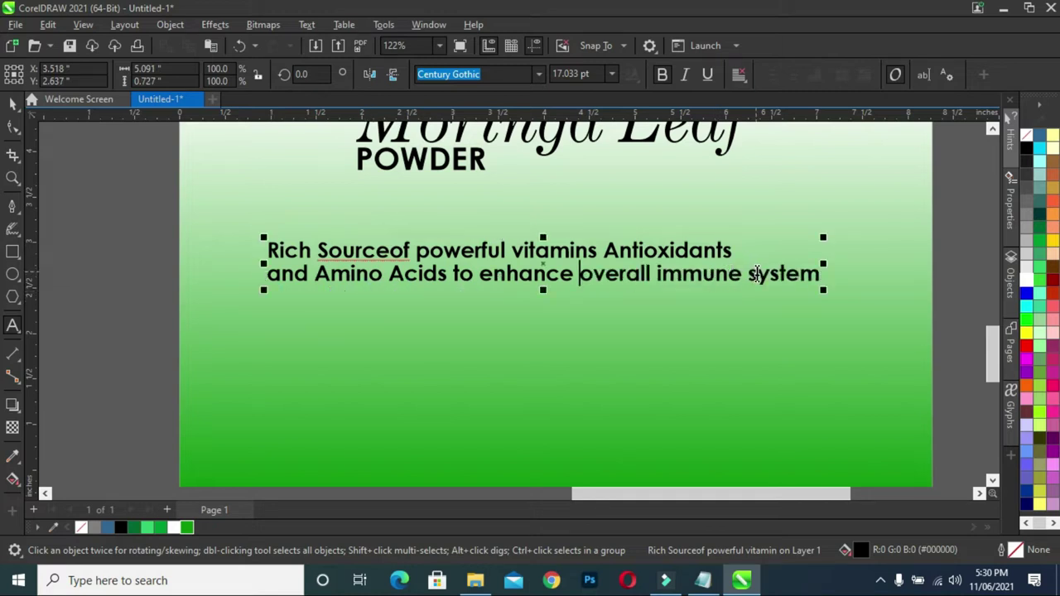
pyautogui.click(747, 275)
pyautogui.press('Return')
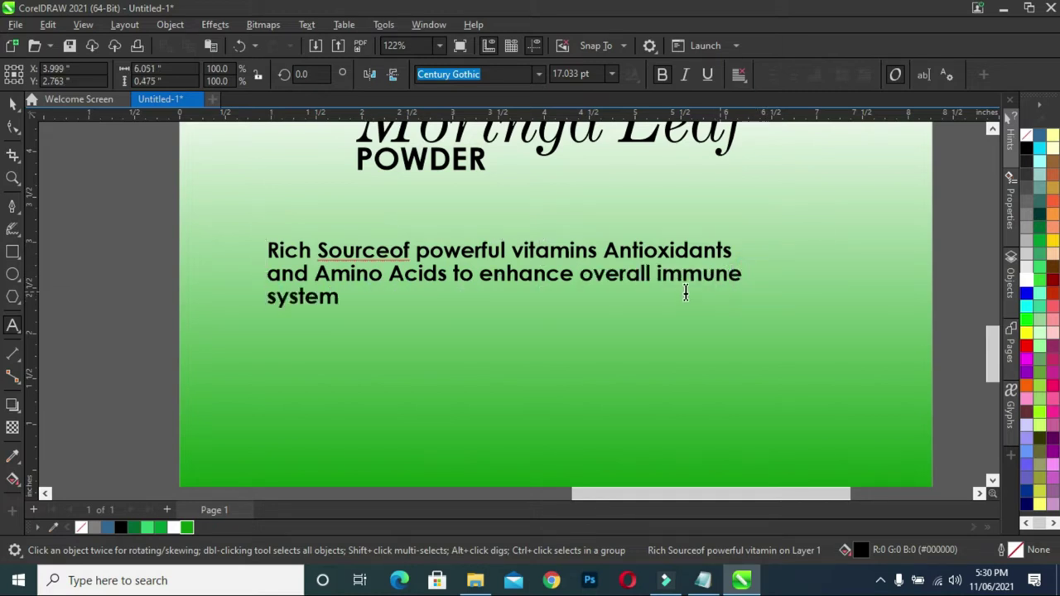
# - Move the benefits paragraph up beneath the POWDER heading
pyautogui.click(13, 104)
pyautogui.moveTo(502, 253); pyautogui.dragTo(560, 227)
pyautogui.scroll(-2, 564, 274)
pyautogui.click(334, 297)
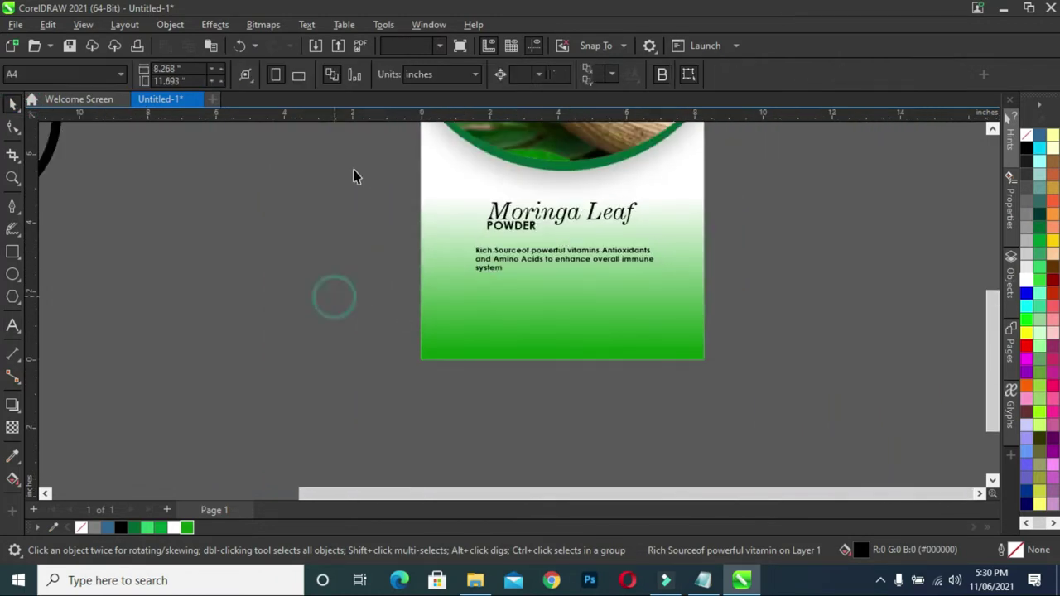
# - Drag the paragraph's line-spacing handle with the Shape tool to tighten the lines
pyautogui.scroll(2, 495, 257)
pyautogui.click(497, 273)
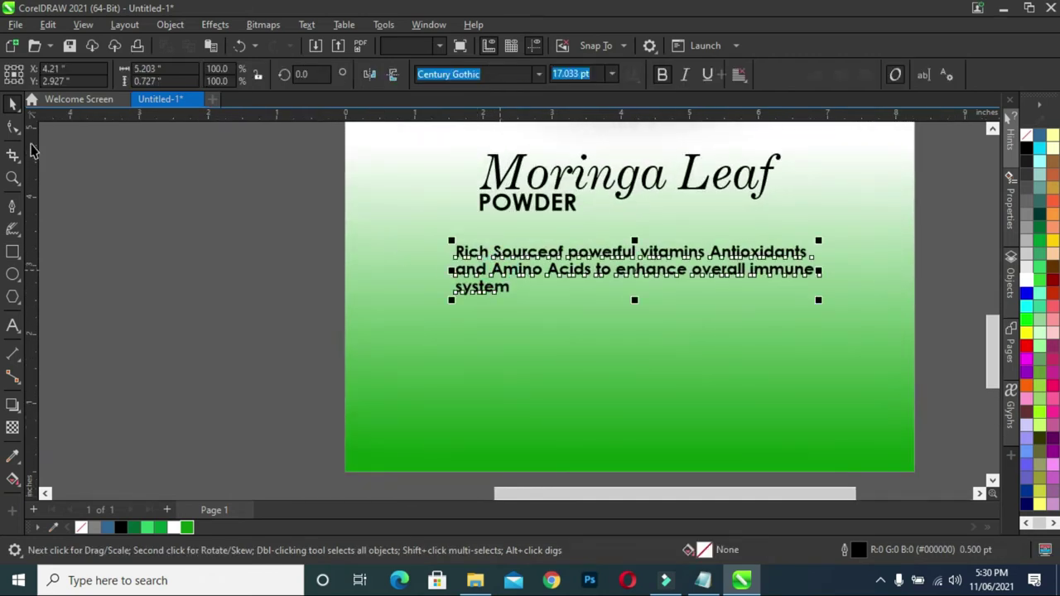
pyautogui.click(18, 129)
pyautogui.moveTo(450, 302); pyautogui.dragTo(449, 298)
pyautogui.click(14, 102)
pyautogui.click(82, 199)
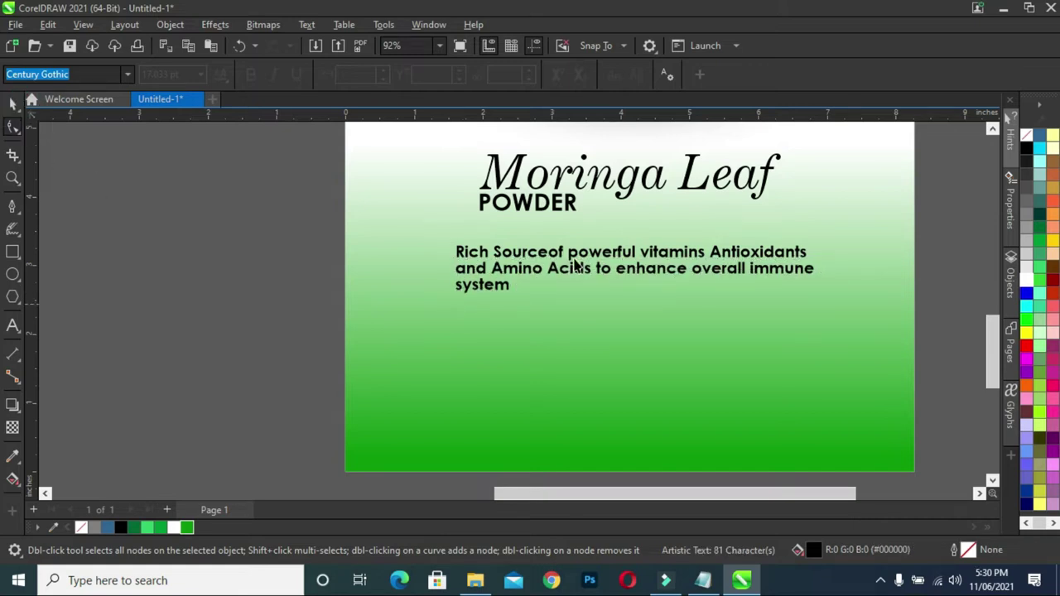
# - Scroll around to check the page layout, then bring the packaging notes forward
pyautogui.scroll(-3, 615, 267)
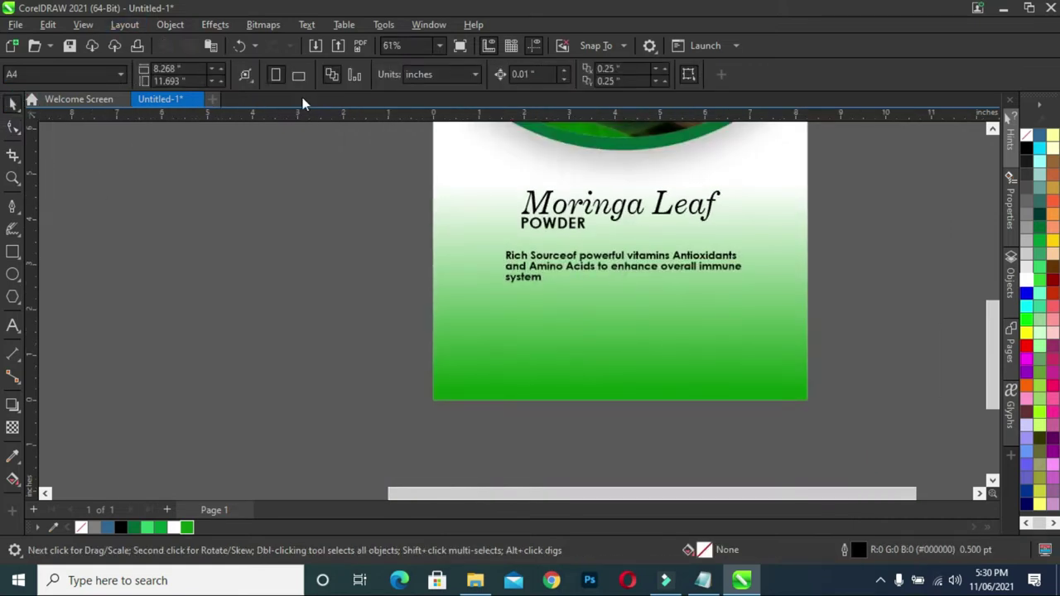
pyautogui.moveTo(583, 494); pyautogui.dragTo(618, 494)
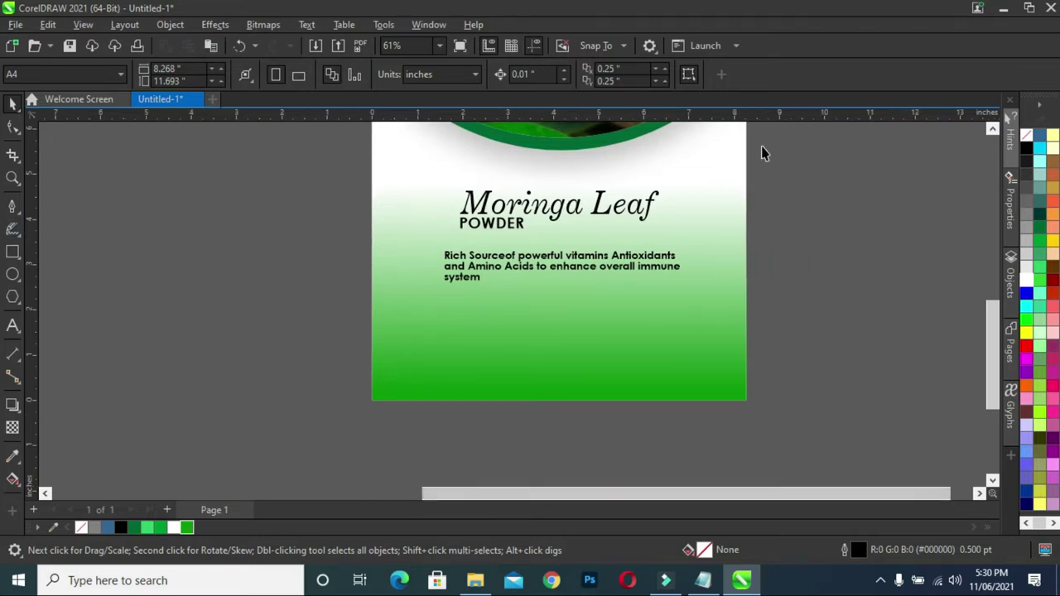
pyautogui.moveTo(996, 377); pyautogui.dragTo(877, 334)
pyautogui.scroll(-1, 828, 330)
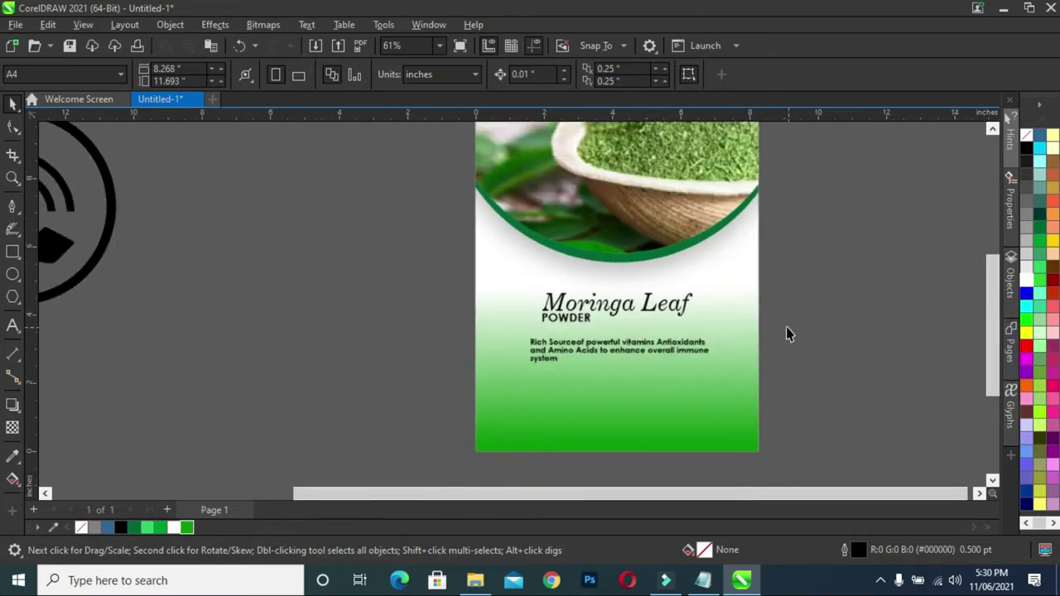
pyautogui.moveTo(999, 373); pyautogui.dragTo(989, 371)
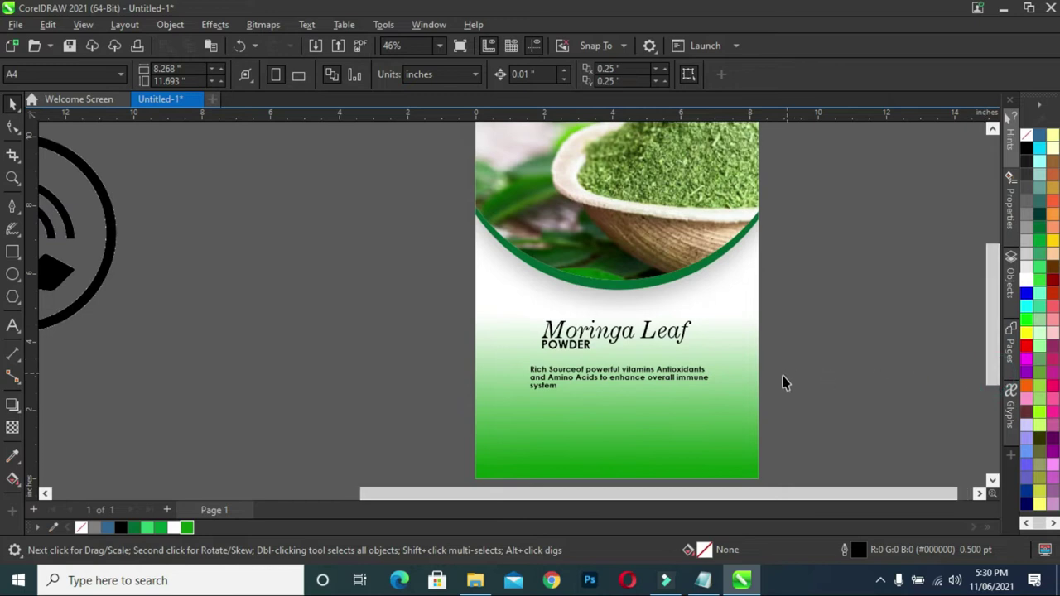
pyautogui.scroll(1, 783, 378)
pyautogui.scroll(-2, 789, 356)
pyautogui.moveTo(809, 493); pyautogui.dragTo(869, 497)
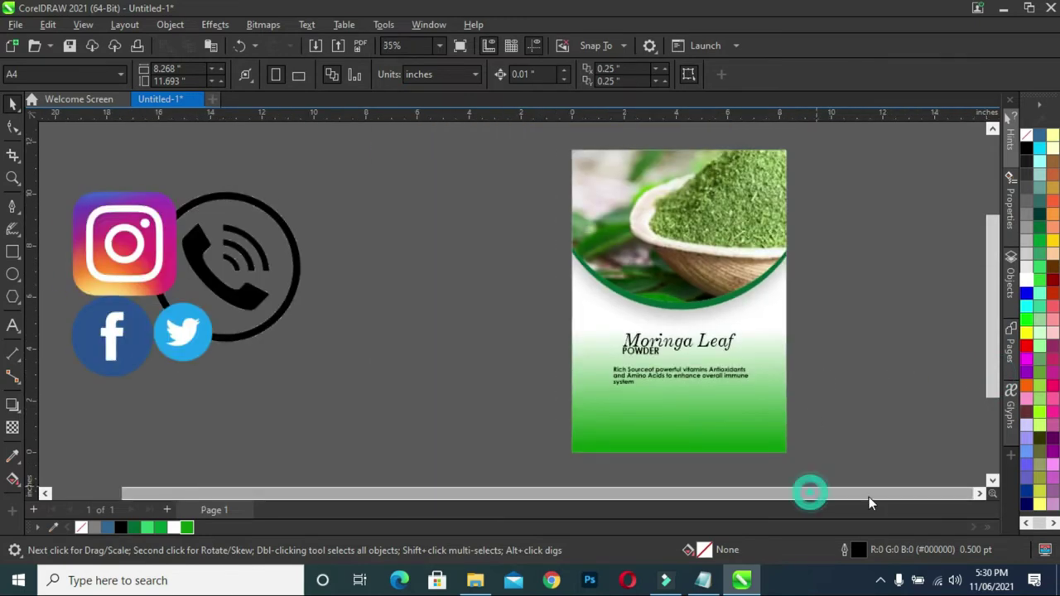
pyautogui.scroll(1, 869, 496)
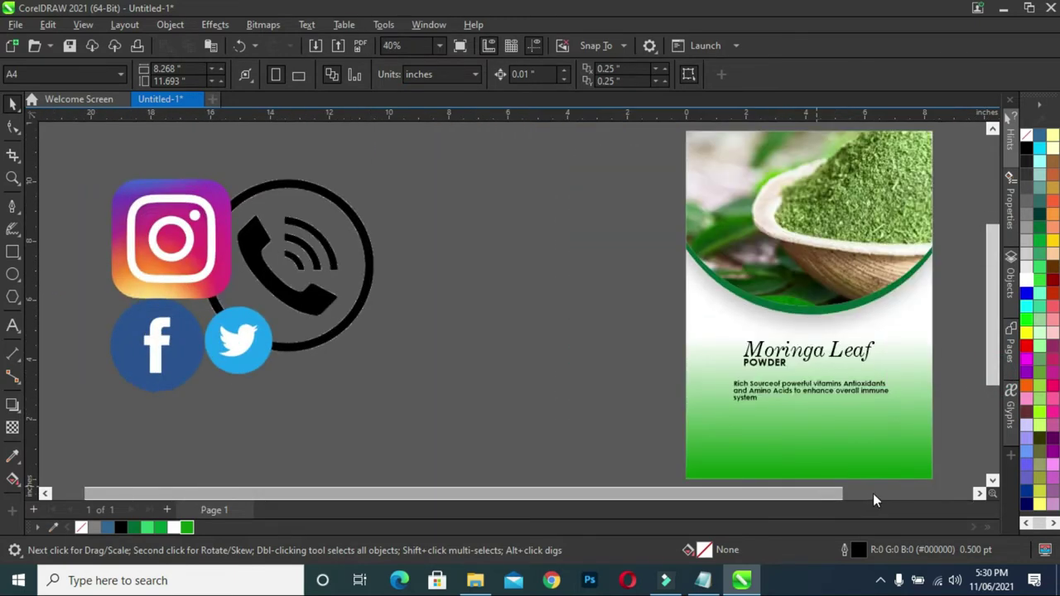
pyautogui.moveTo(763, 496); pyautogui.dragTo(956, 504)
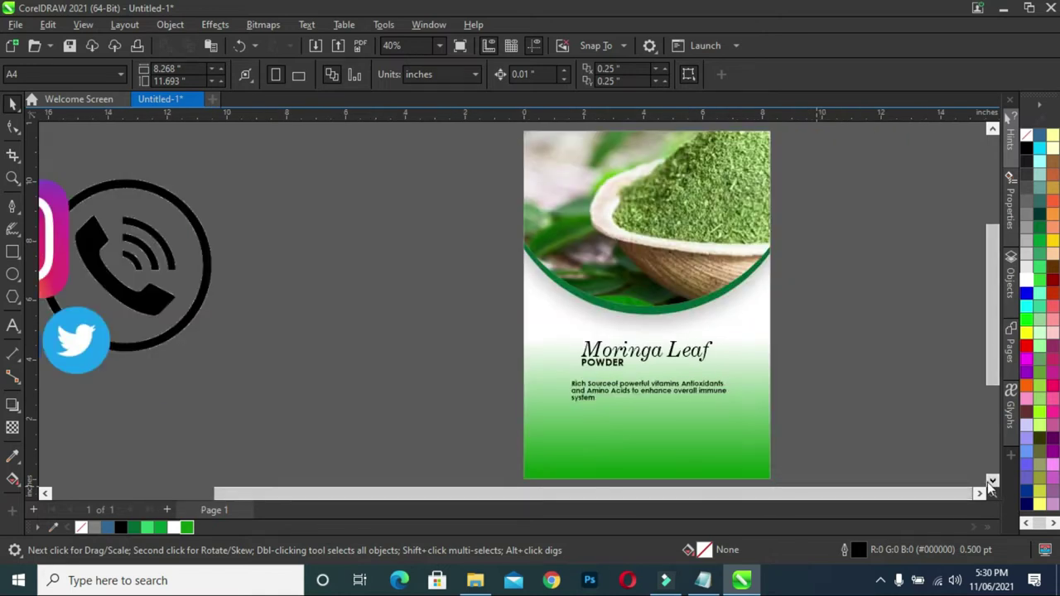
pyautogui.click(990, 481)
pyautogui.scroll(2, 799, 321)
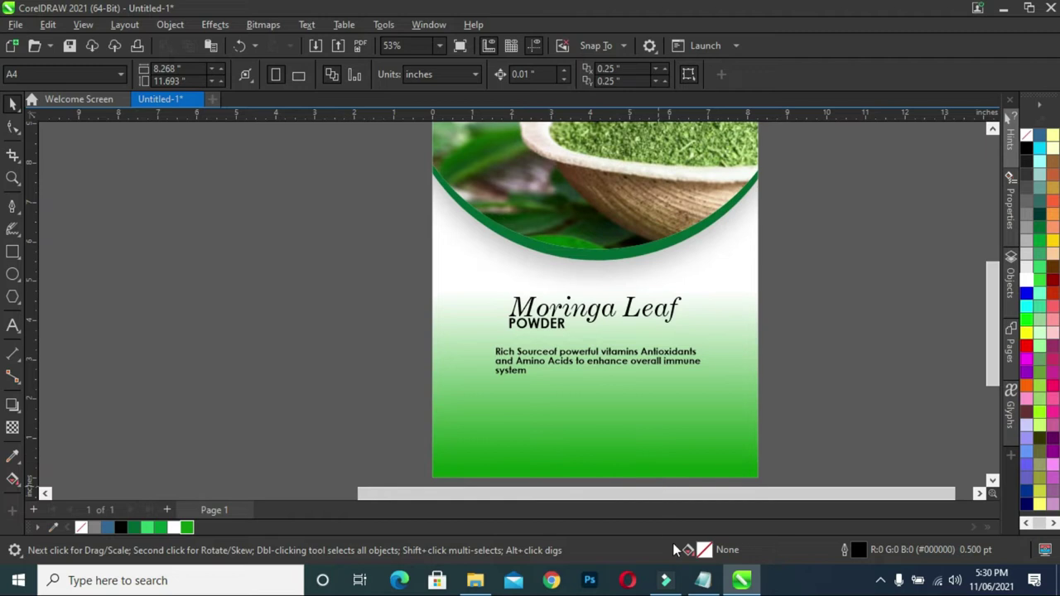
pyautogui.click(703, 580)
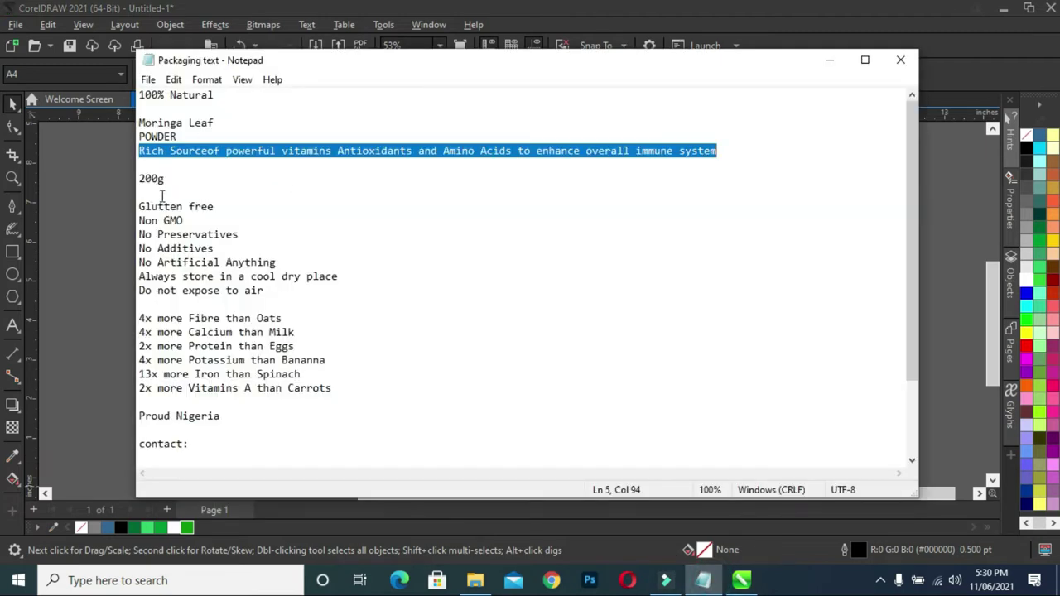
# - Copy the Glutten free feature lines from the notes into a duplicated text block off the page
pyautogui.moveTo(138, 207); pyautogui.dragTo(276, 293)
pyautogui.hotkey('ctrl', 'c')
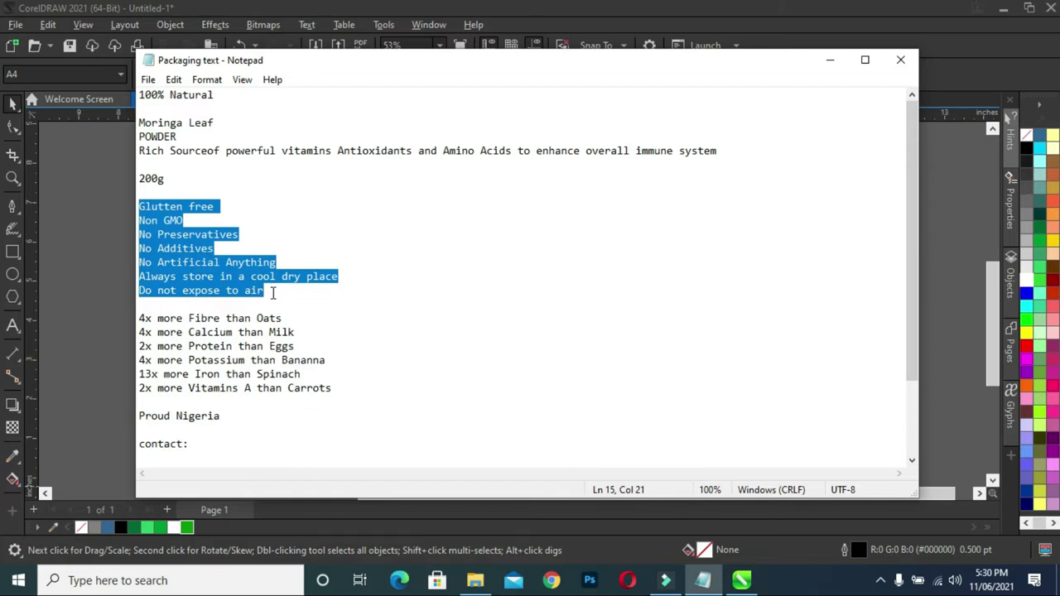
pyautogui.click(830, 60)
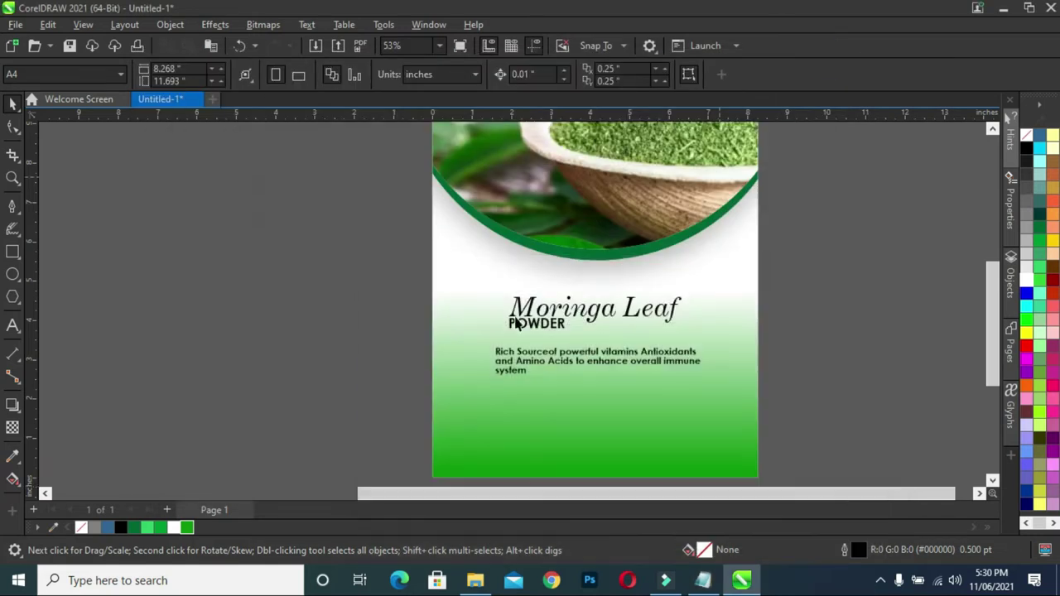
pyautogui.moveTo(546, 361); pyautogui.dragTo(265, 305)
pyautogui.doubleClick(335, 309)
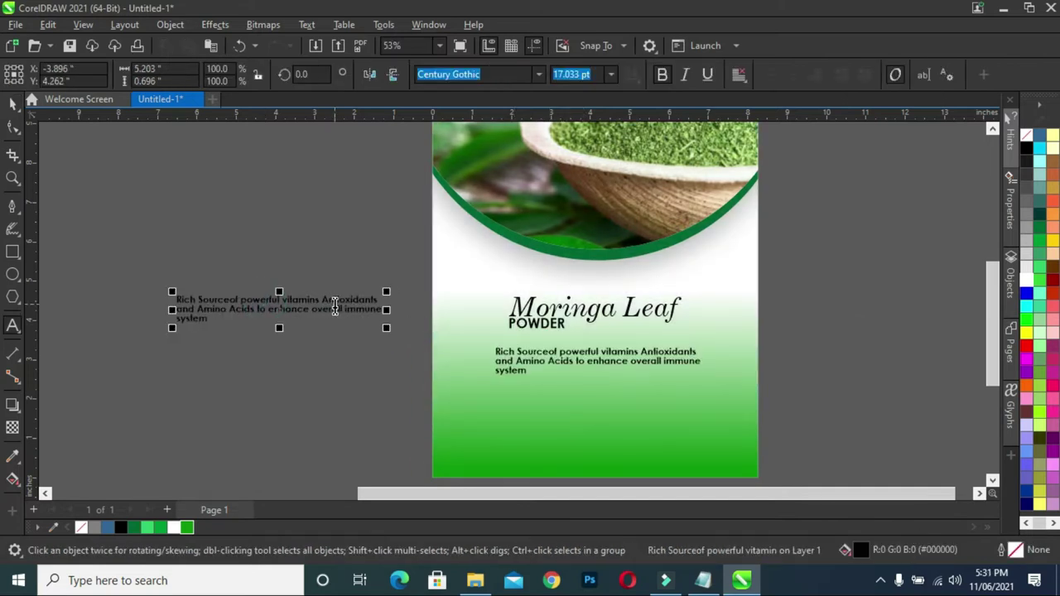
pyautogui.hotkey('ctrl', 'a')
pyautogui.hotkey('ctrl', 'v')
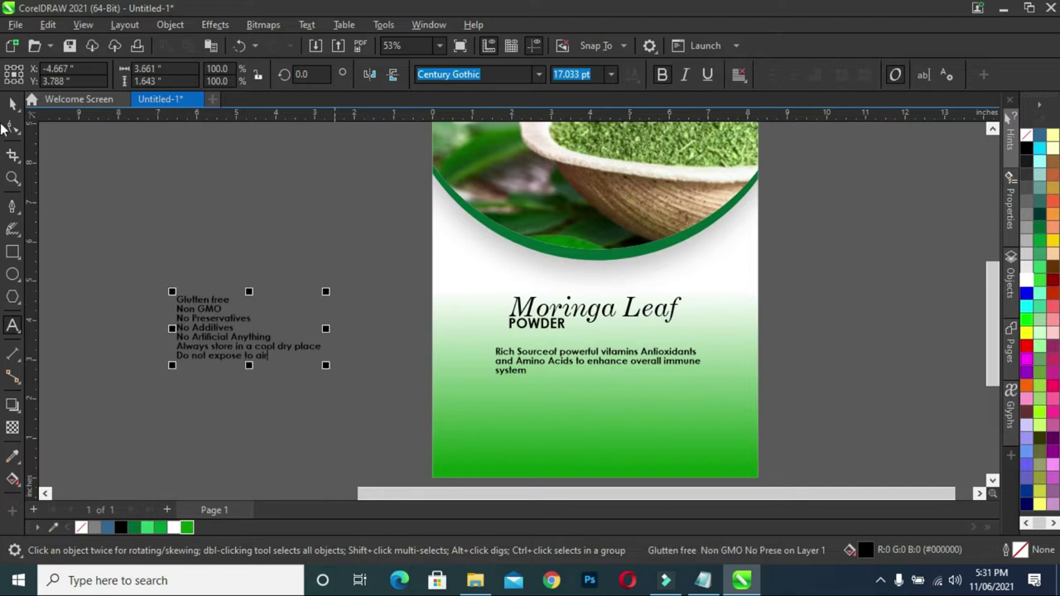
# - Place the feature list below the benefits paragraph at 82.9% and raise the heading block slightly
pyautogui.click(10, 103)
pyautogui.moveTo(198, 333); pyautogui.dragTo(495, 417)
pyautogui.moveTo(608, 460); pyautogui.dragTo(582, 457)
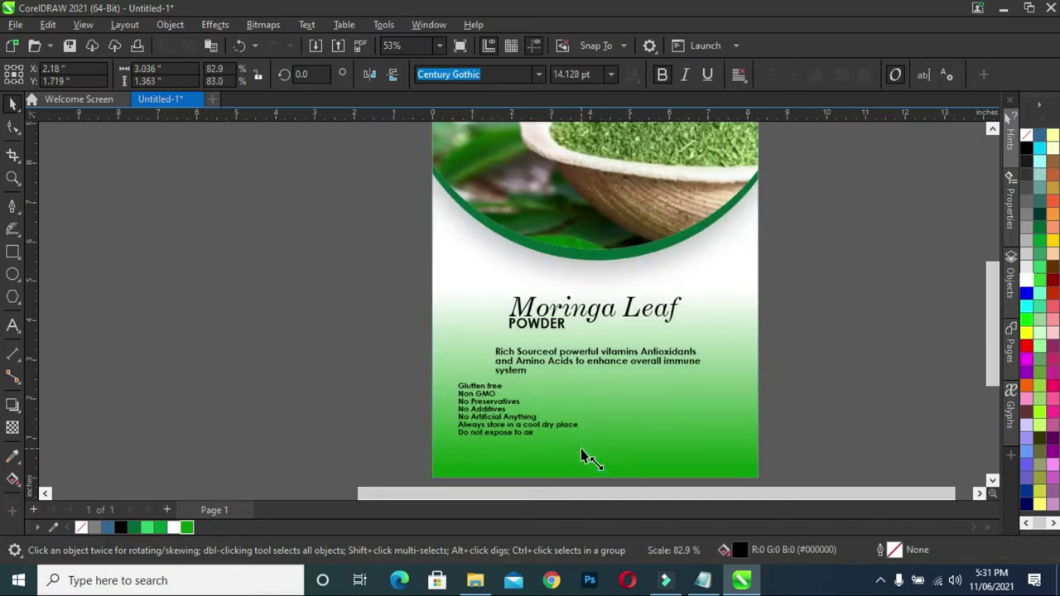
pyautogui.moveTo(571, 358); pyautogui.dragTo(579, 355)
pyautogui.moveTo(355, 237); pyautogui.dragTo(757, 383)
pyautogui.moveTo(601, 342); pyautogui.dragTo(602, 323)
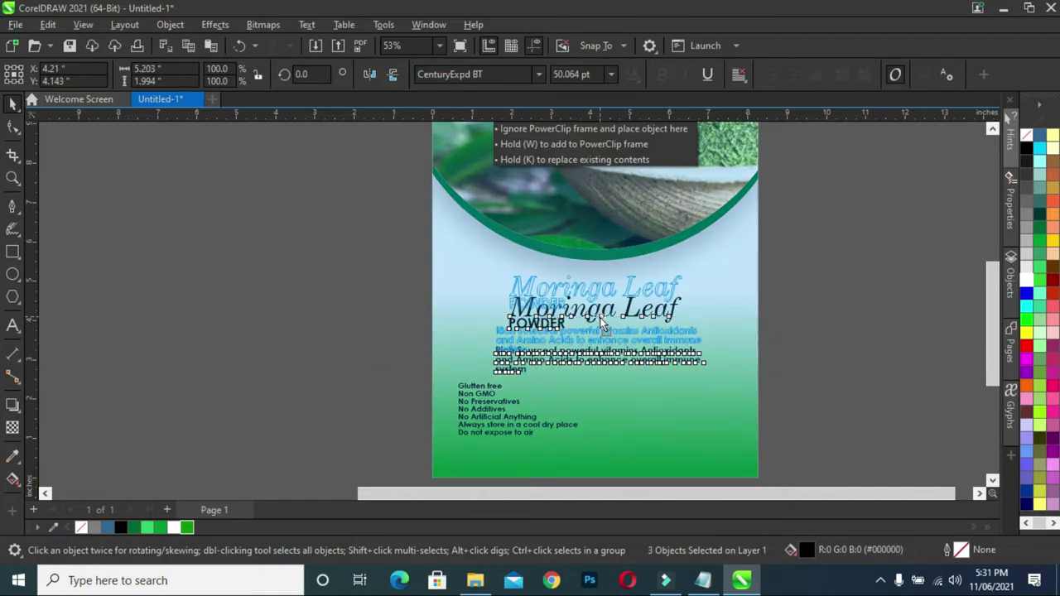
pyautogui.moveTo(678, 338); pyautogui.dragTo(672, 341)
pyautogui.click(807, 336)
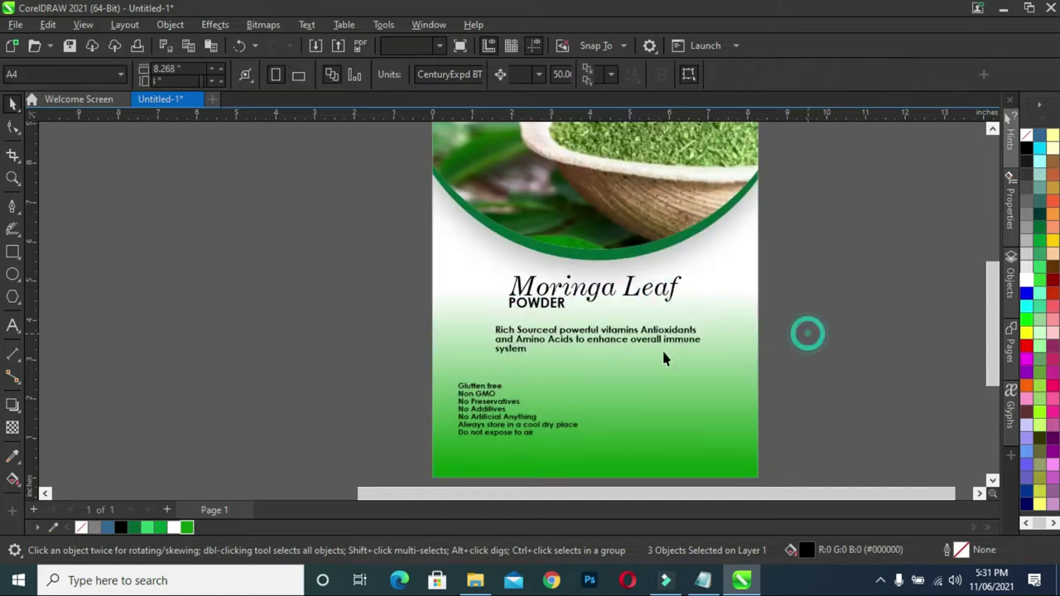
pyautogui.moveTo(484, 403); pyautogui.dragTo(482, 388)
pyautogui.click(362, 379)
# - Drag-copy the feature list into a right-hand column and select the six comparison lines in the notes
pyautogui.click(482, 404)
pyautogui.doubleClick(482, 404)
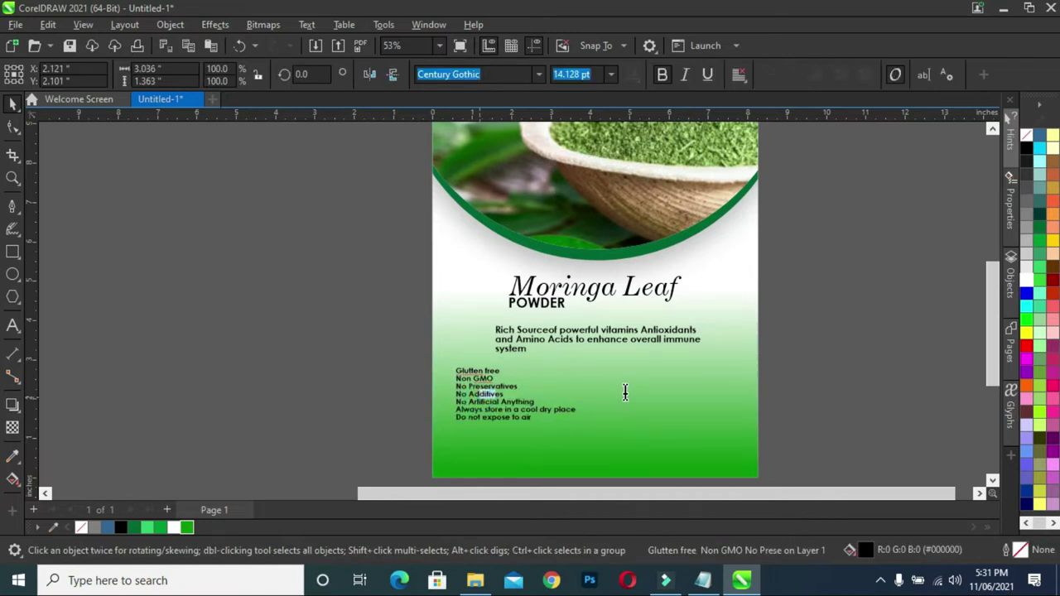
pyautogui.click(387, 397)
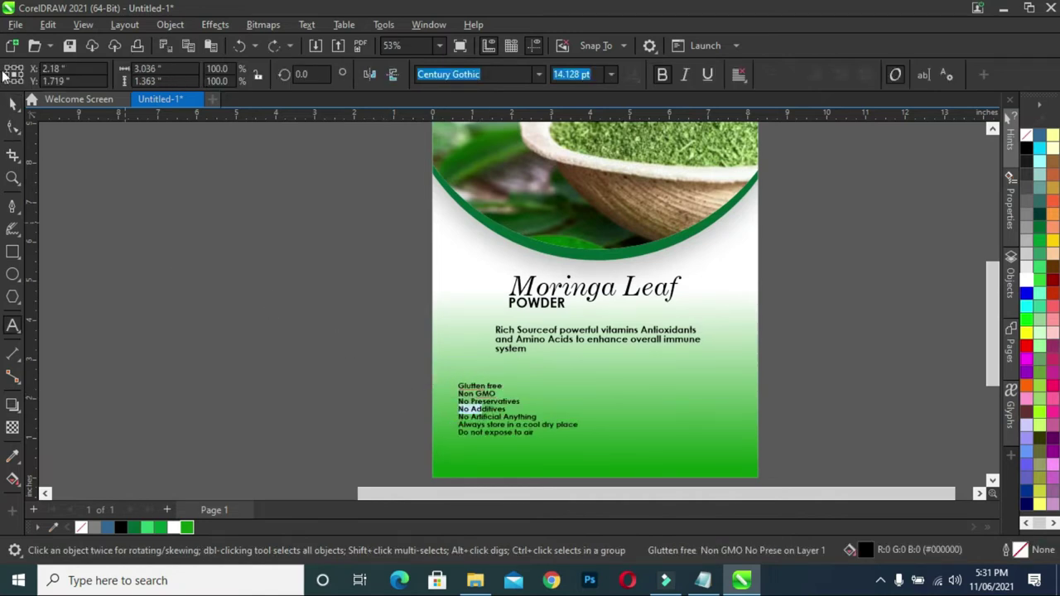
pyautogui.click(10, 104)
pyautogui.moveTo(477, 405); pyautogui.dragTo(632, 388)
pyautogui.click(828, 384)
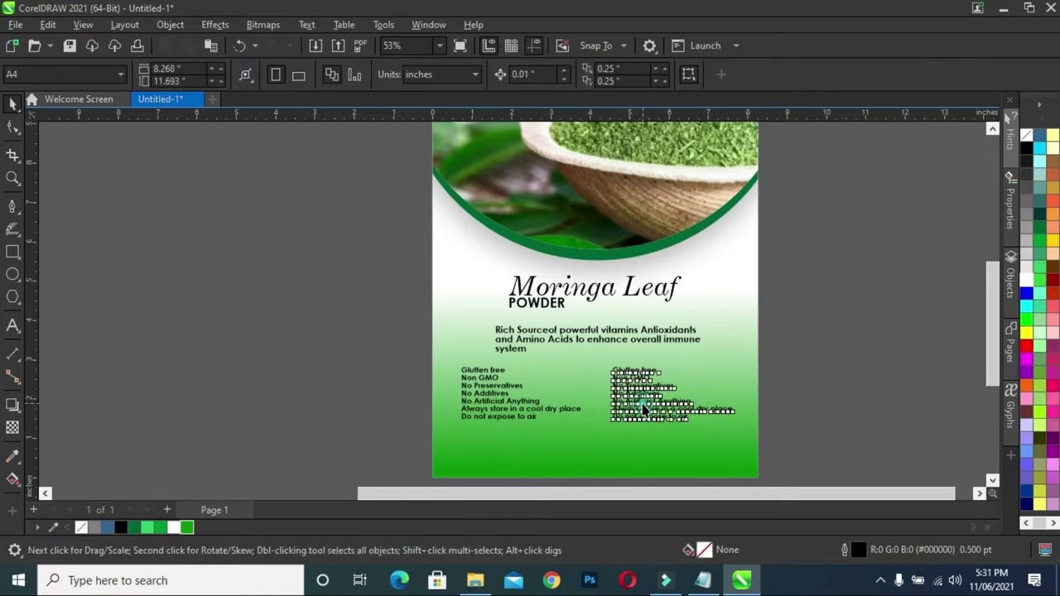
pyautogui.click(644, 409)
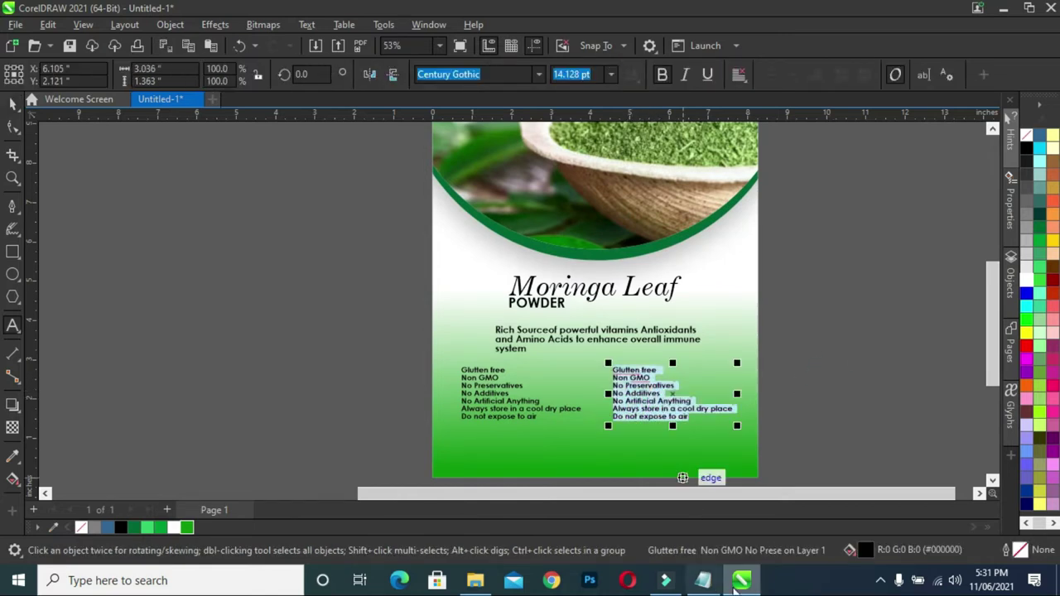
pyautogui.click(702, 581)
pyautogui.moveTo(138, 320); pyautogui.dragTo(343, 398)
pyautogui.hotkey('ctrl', 'c')
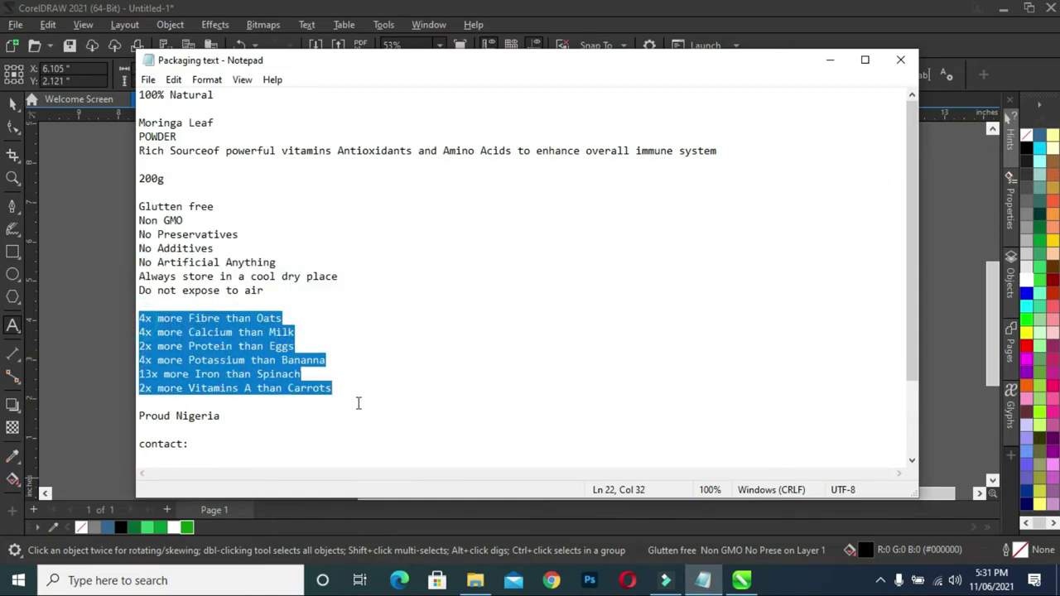
# - Paste the six comparisons, '4x more Fibre than Oats' to '2x more Vitamins A than Carrots', into the right column and align it
pyautogui.click(830, 60)
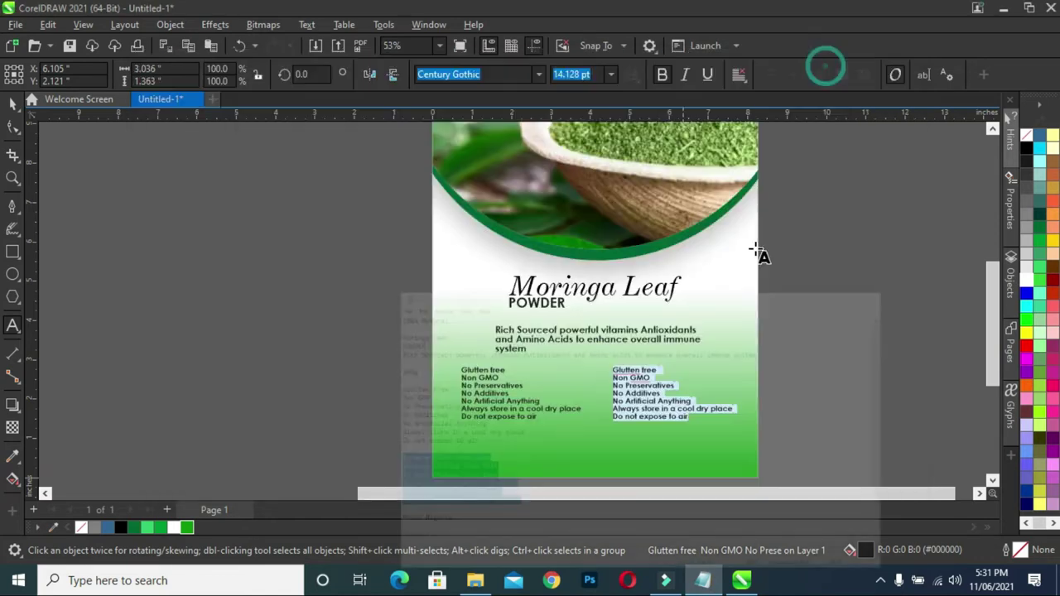
pyautogui.hotkey('ctrl', 'v')
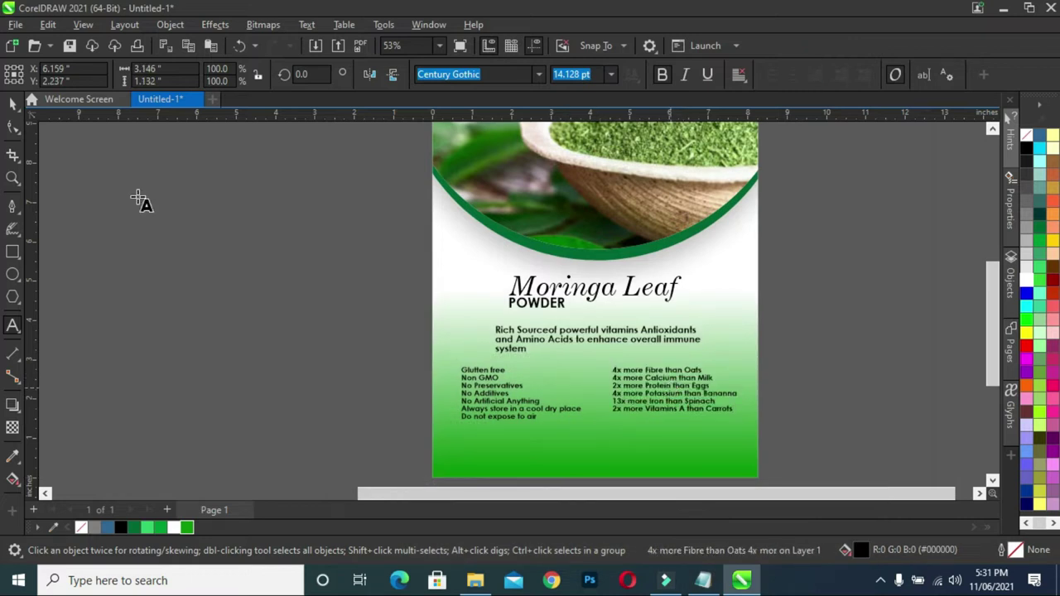
pyautogui.click(10, 99)
pyautogui.click(833, 384)
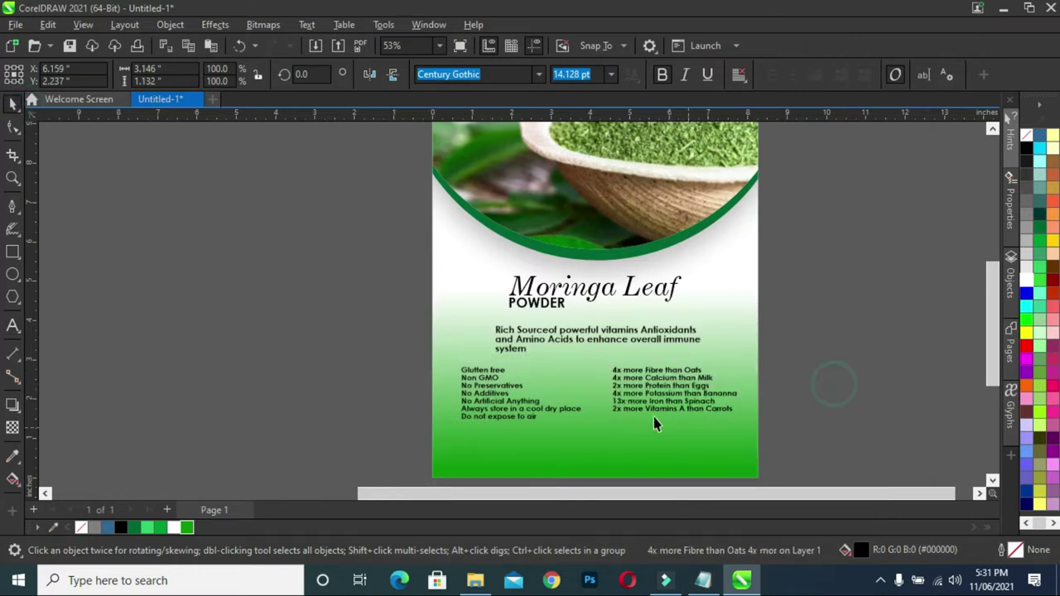
pyautogui.click(637, 396)
pyautogui.moveTo(636, 396); pyautogui.dragTo(636, 396)
pyautogui.click(846, 386)
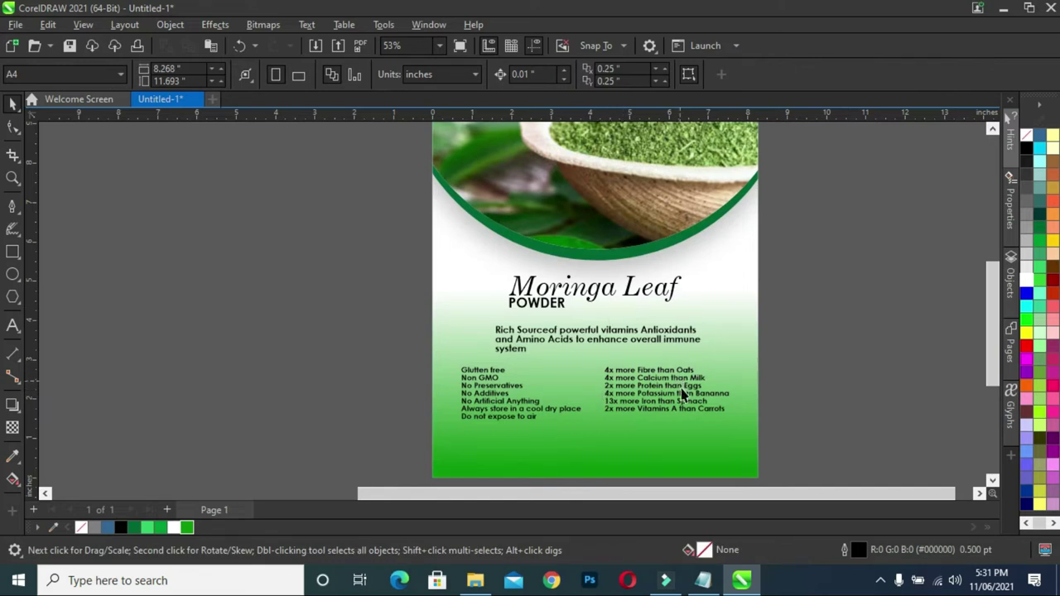
# - Draw a thin vertical rectangle between the two text columns and fill it white
pyautogui.click(12, 251)
pyautogui.scroll(1, 593, 373)
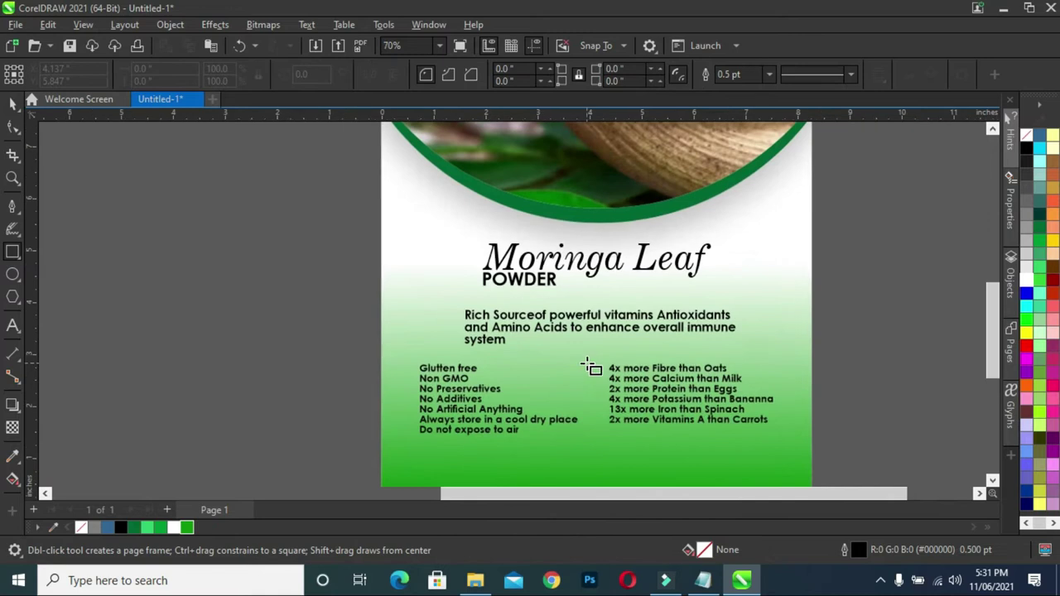
pyautogui.moveTo(586, 366); pyautogui.dragTo(588, 431)
pyautogui.click(10, 103)
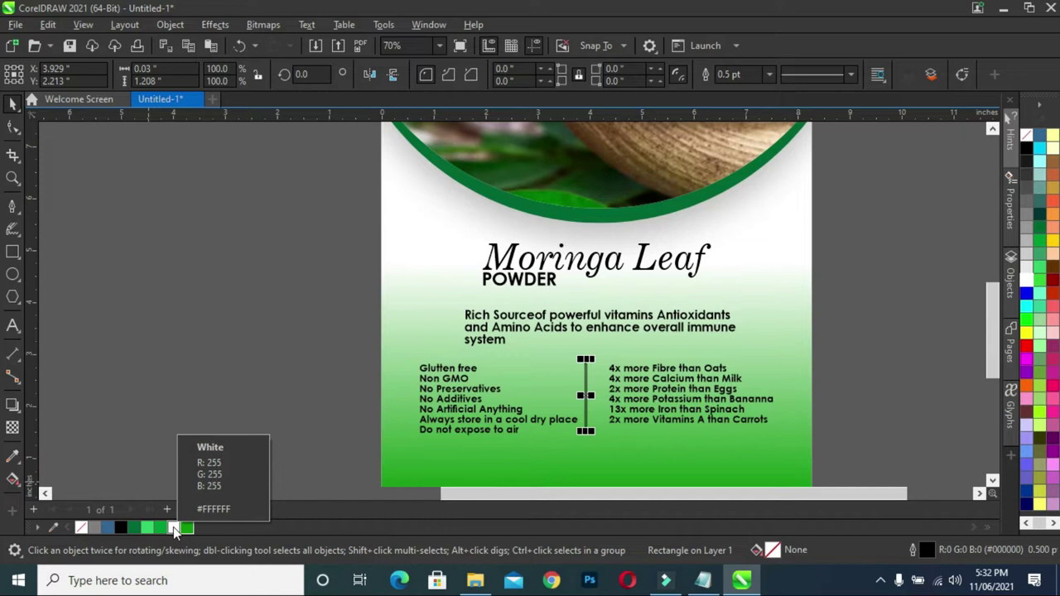
pyautogui.click(173, 527)
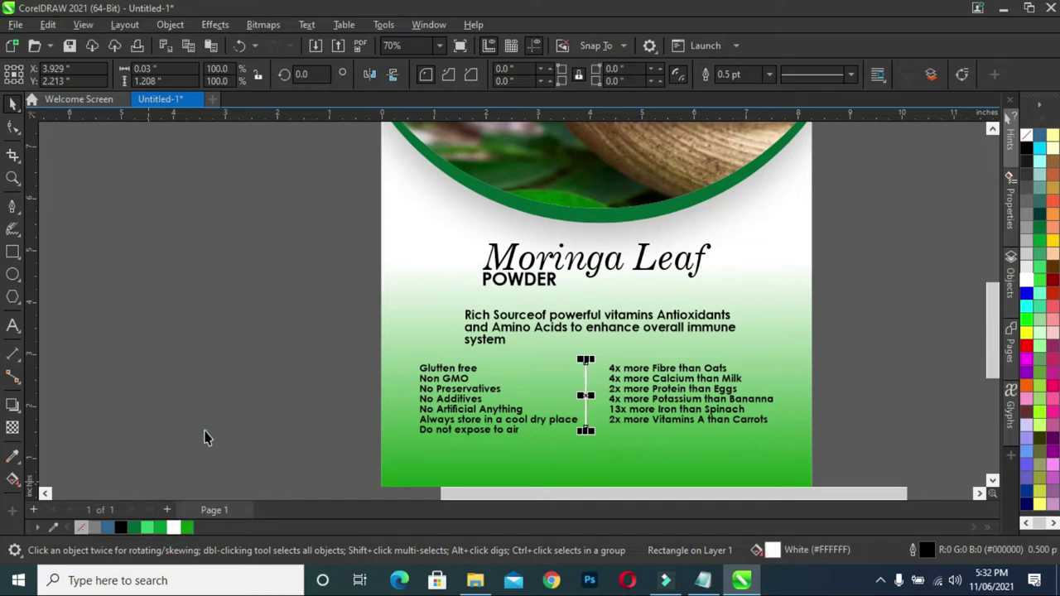
pyautogui.press('Escape')
# - Centre the white divider horizontally on the page
pyautogui.scroll(-1, 600, 389)
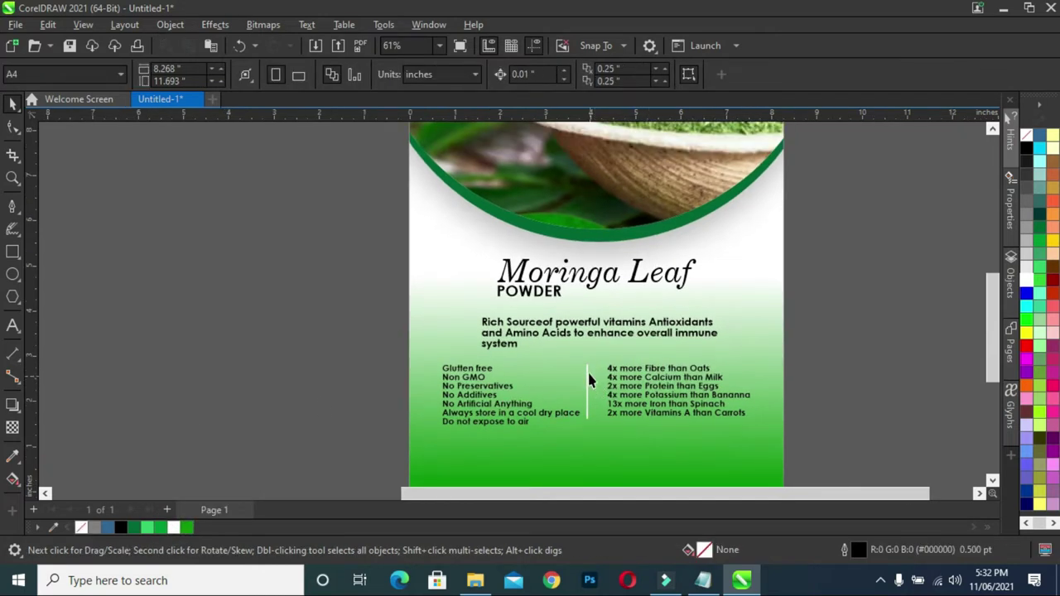
pyautogui.click(587, 381)
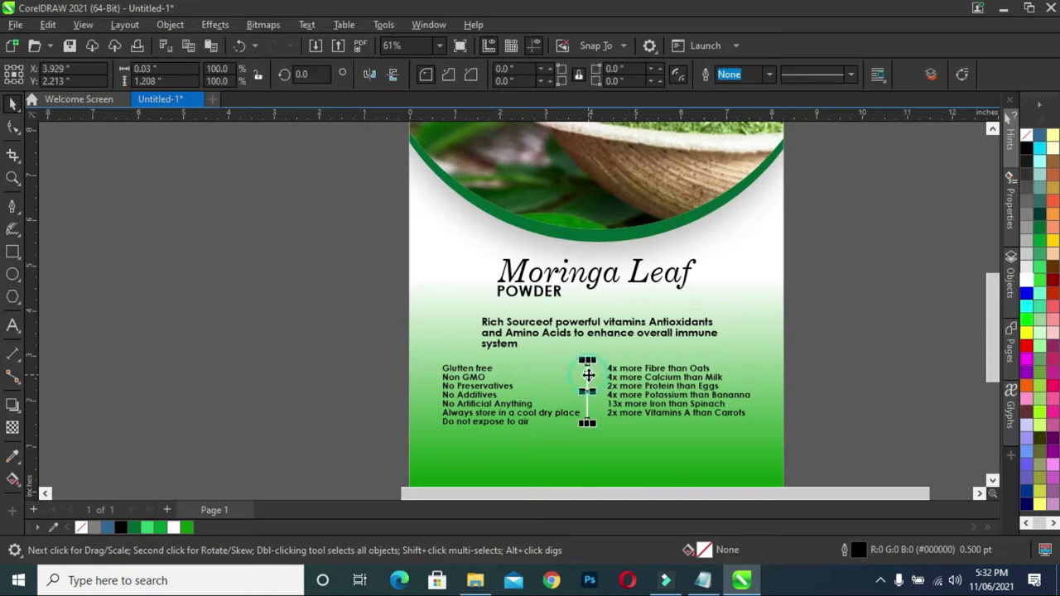
pyautogui.press('Right')
pyautogui.keyDown('shift'); pyautogui.click(622, 448); pyautogui.keyUp('shift')
pyautogui.press('c')
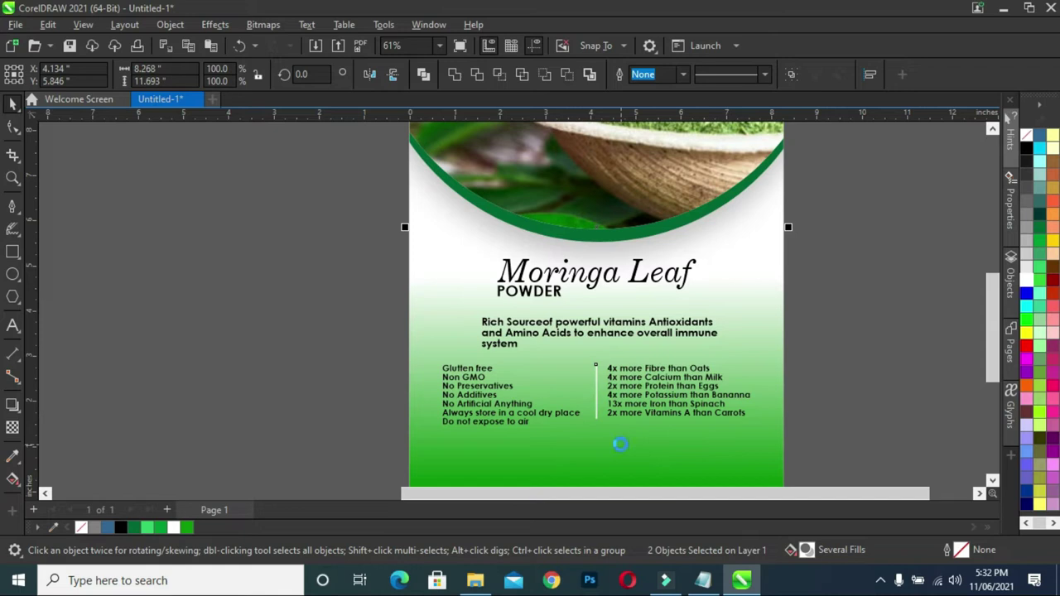
pyautogui.click(347, 373)
# - Shift the left feature text column slightly to the left
pyautogui.click(665, 389)
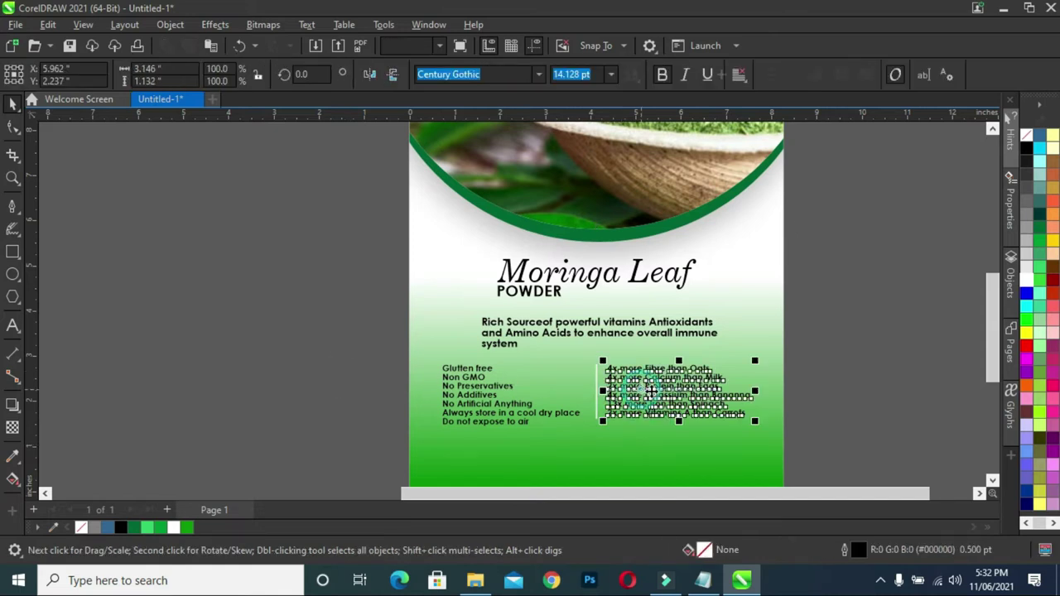
pyautogui.click(464, 418)
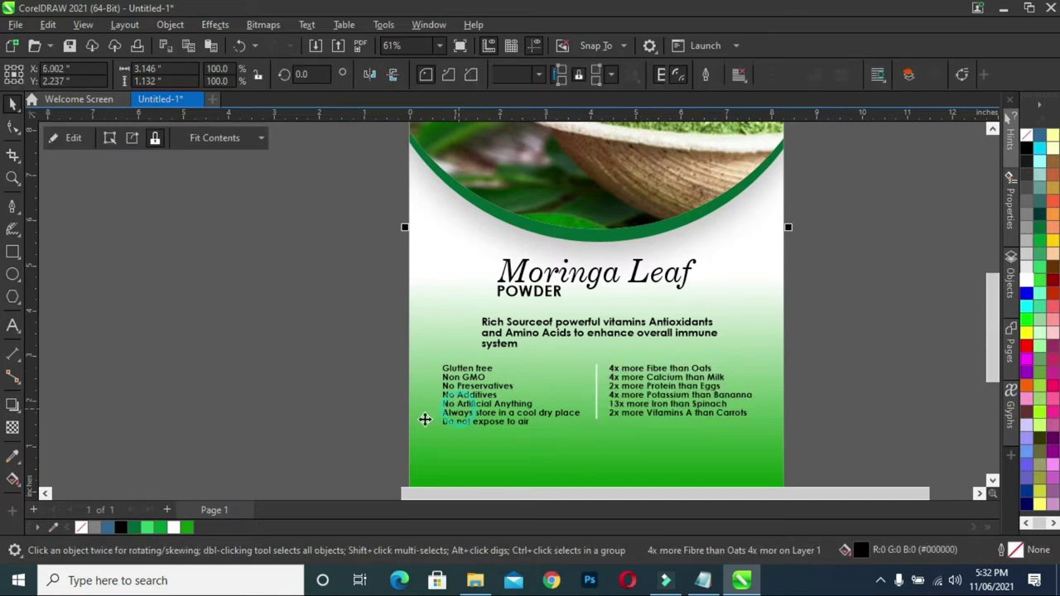
pyautogui.scroll(2, 438, 415)
pyautogui.scroll(-2, 549, 391)
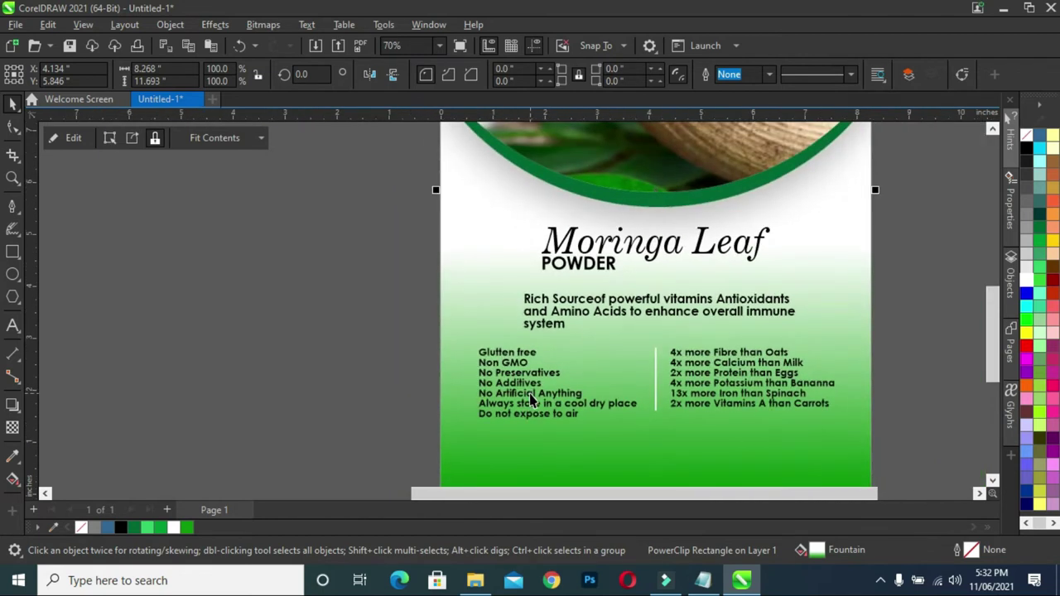
pyautogui.click(546, 396)
pyautogui.moveTo(546, 396); pyautogui.dragTo(543, 396)
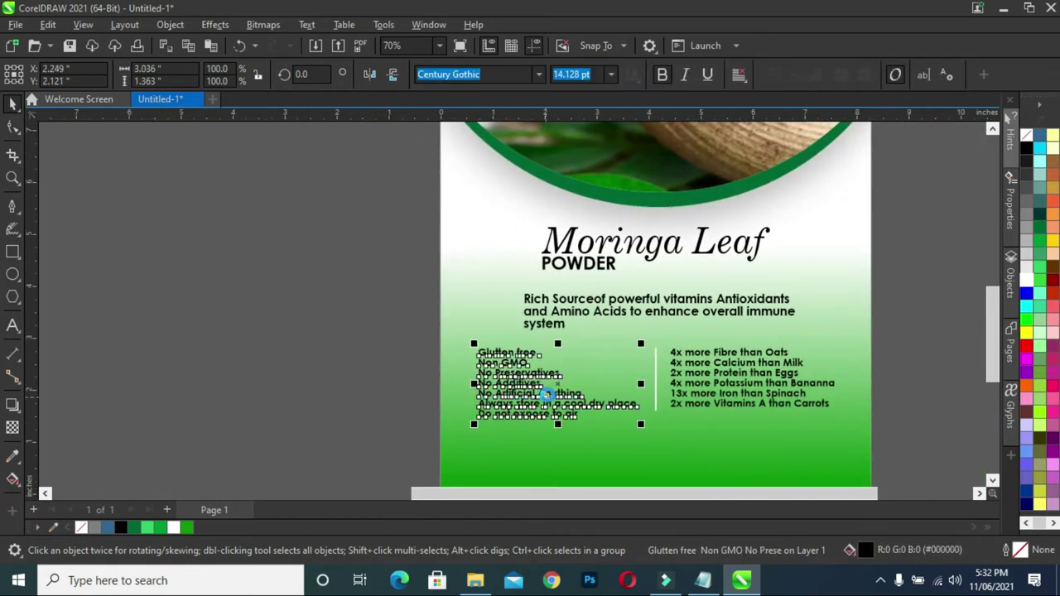
pyautogui.click(390, 395)
pyautogui.scroll(-1, 780, 388)
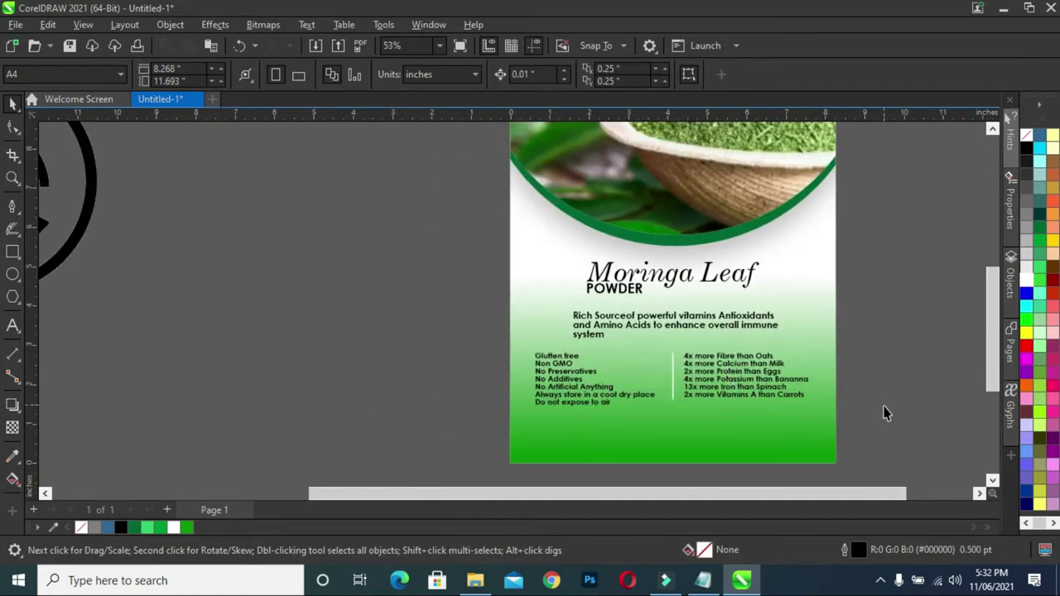
# - Scale down the four social media icons and move them closer to the page
pyautogui.scroll(-1, 868, 420)
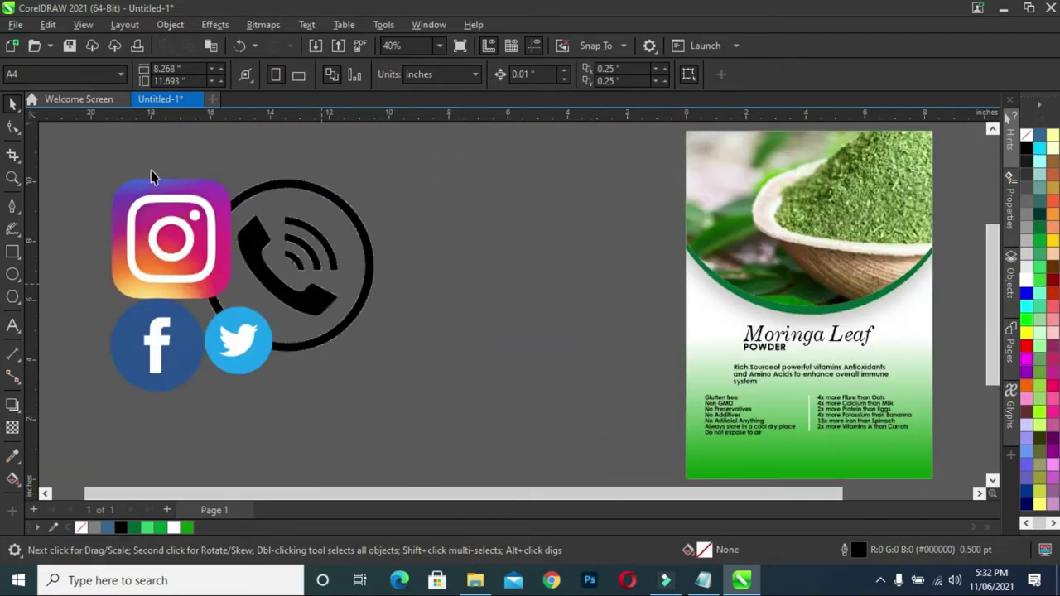
pyautogui.moveTo(93, 158); pyautogui.dragTo(460, 442)
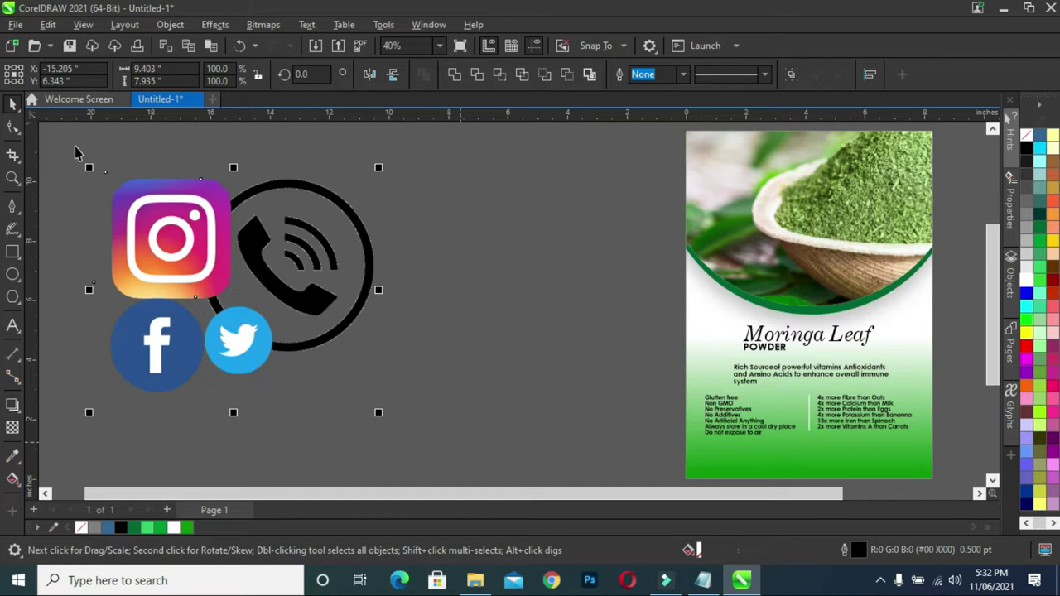
pyautogui.moveTo(88, 168); pyautogui.dragTo(283, 331)
pyautogui.moveTo(361, 388); pyautogui.dragTo(556, 328)
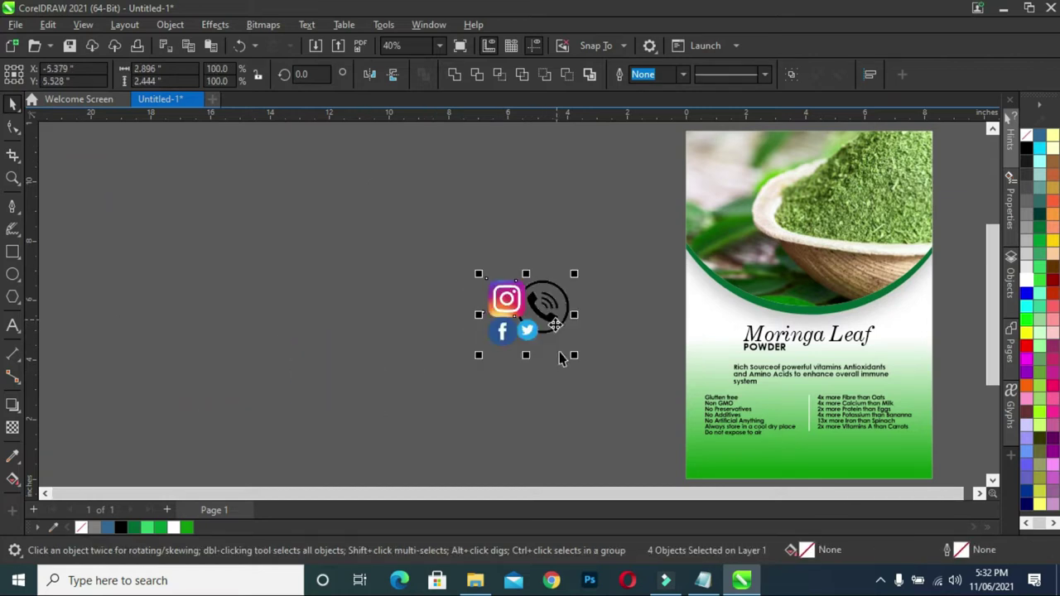
pyautogui.click(638, 495)
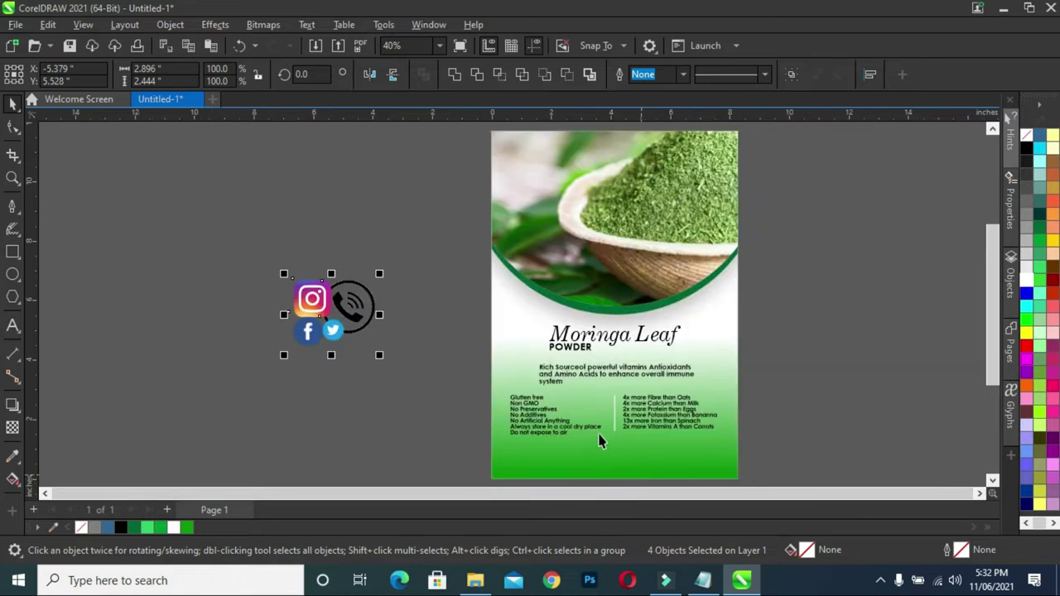
pyautogui.click(771, 386)
# - Move the three text blocks slightly down, then bring the packaging text notes forward
pyautogui.moveTo(447, 390); pyautogui.dragTo(776, 452)
pyautogui.moveTo(614, 425); pyautogui.dragTo(617, 429)
pyautogui.click(807, 386)
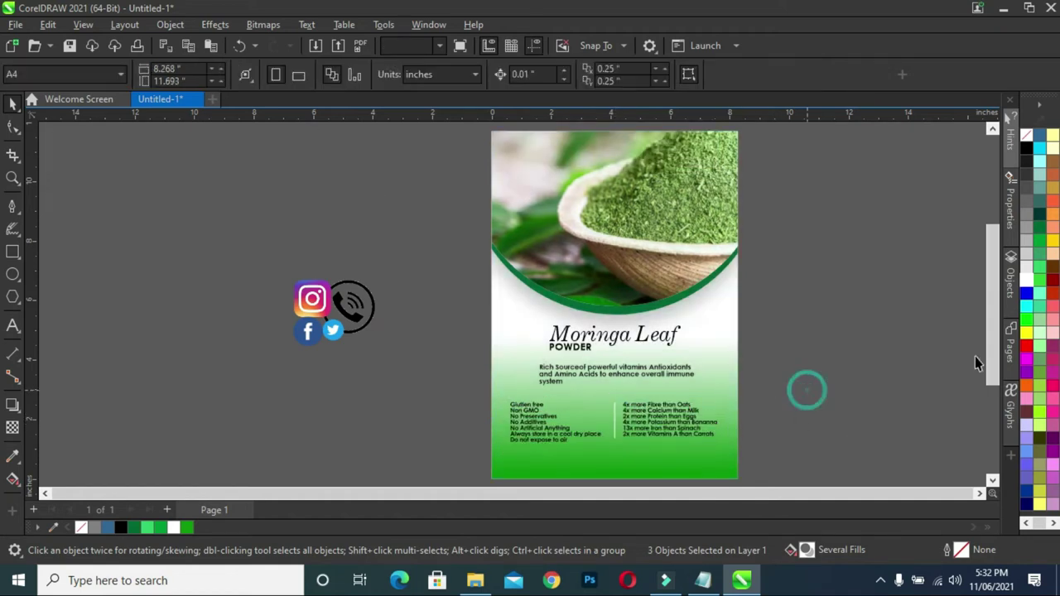
pyautogui.moveTo(995, 343); pyautogui.dragTo(980, 377)
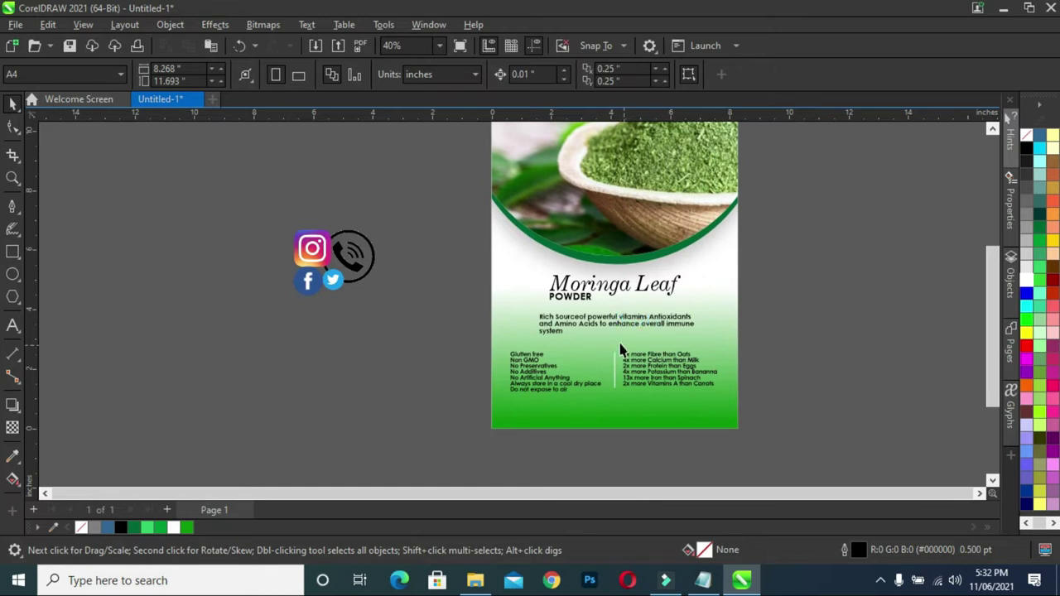
pyautogui.scroll(1, 621, 349)
pyautogui.moveTo(992, 383); pyautogui.dragTo(817, 341)
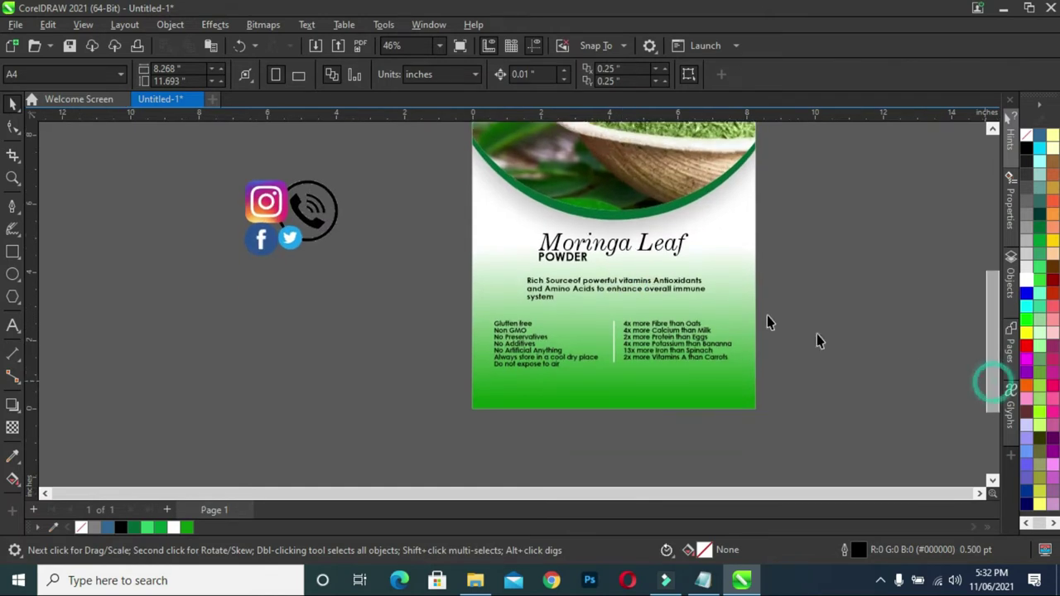
pyautogui.click(703, 580)
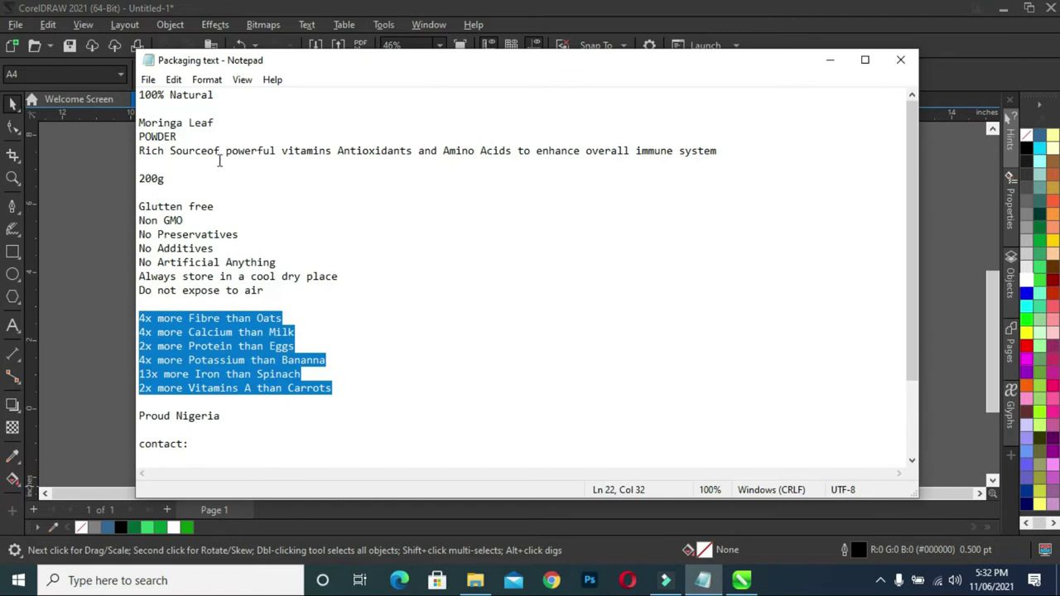
# - Select the '100% Natural' line in the notes and duplicate the POWDER label beside the page
pyautogui.moveTo(224, 99); pyautogui.dragTo(138, 97)
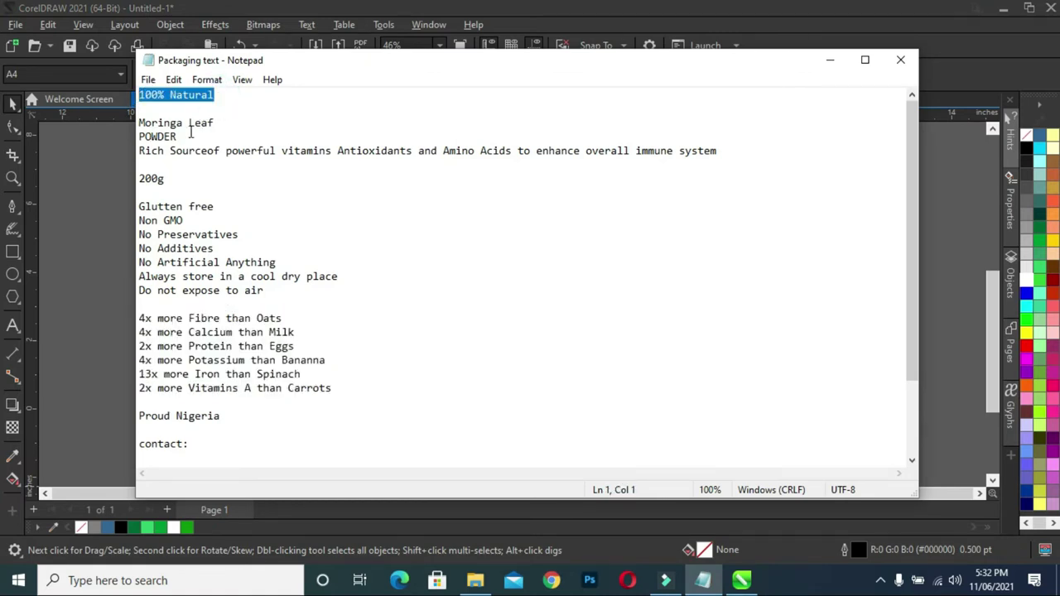
pyautogui.click(830, 59)
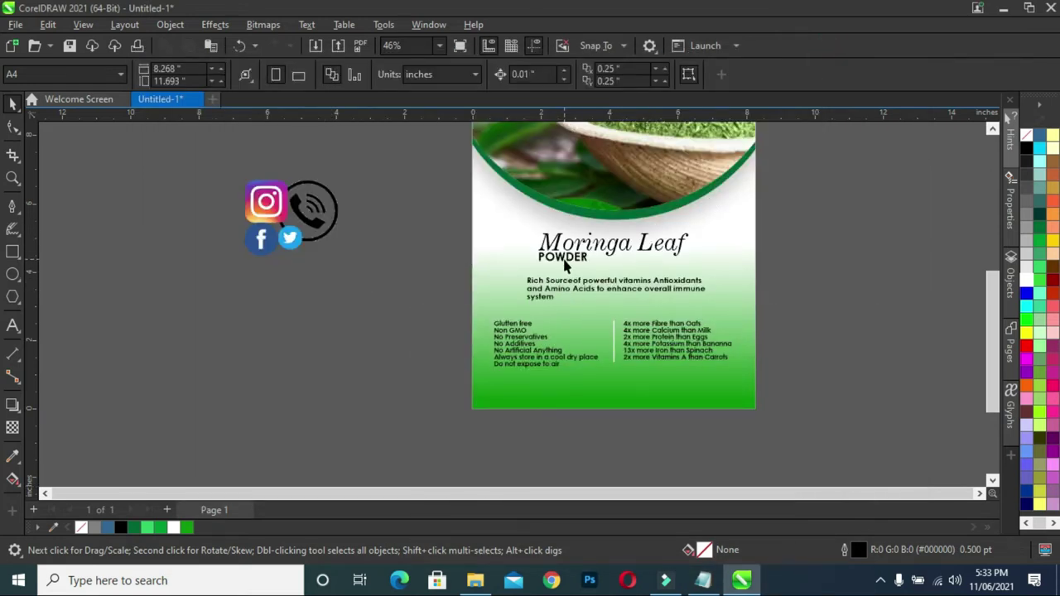
pyautogui.moveTo(563, 259); pyautogui.dragTo(387, 275)
# - Retype the POWDER duplicate as '100% Natural', with Natural centred on a second line below 100%
pyautogui.press('F8')
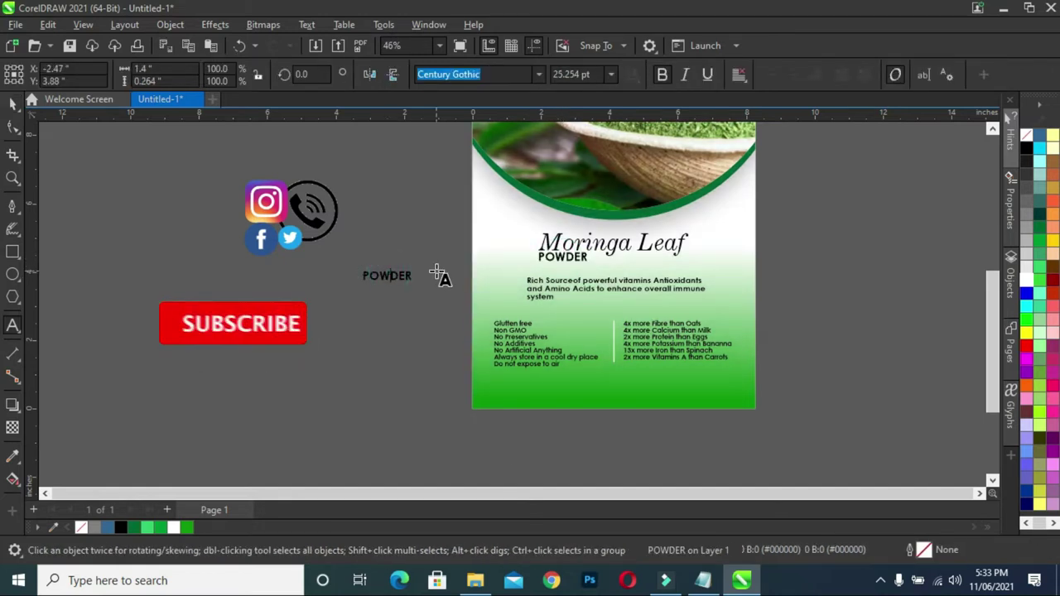
pyautogui.write('100% Natural')
pyautogui.click(12, 101)
pyautogui.click(13, 101)
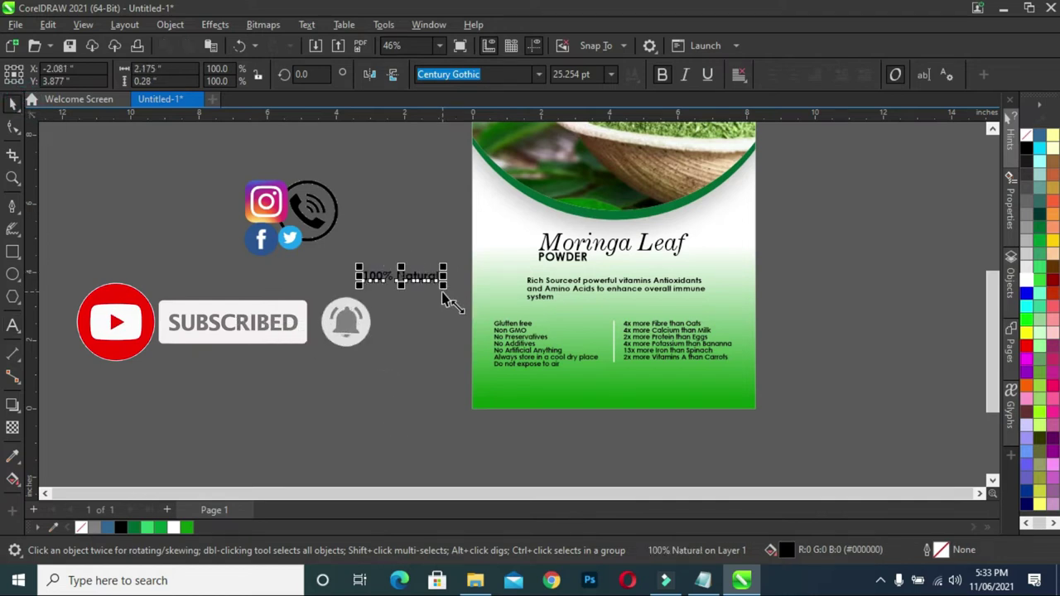
pyautogui.moveTo(418, 275); pyautogui.dragTo(402, 288)
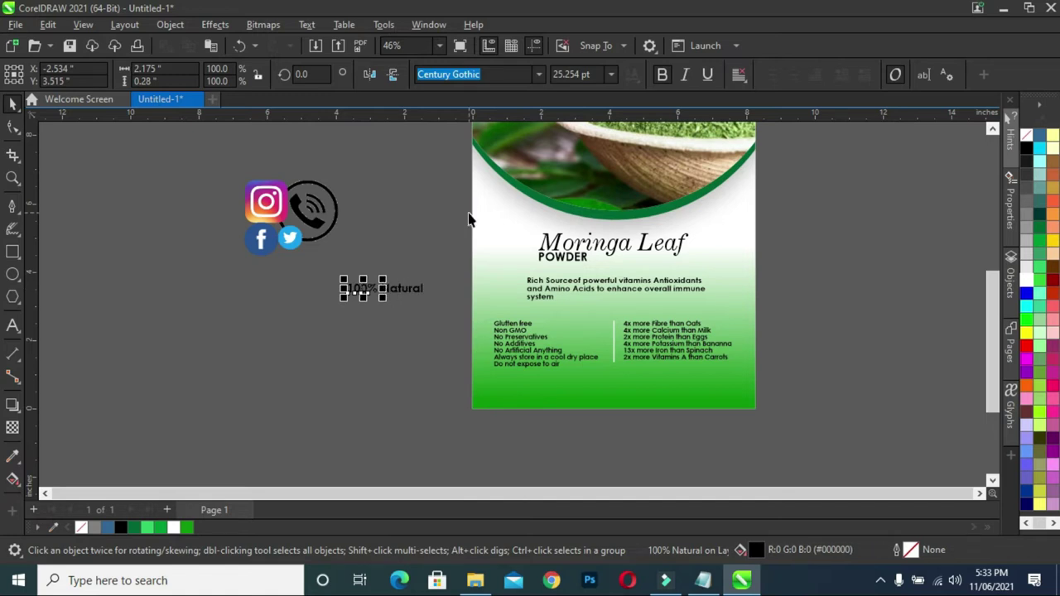
pyautogui.click(409, 331)
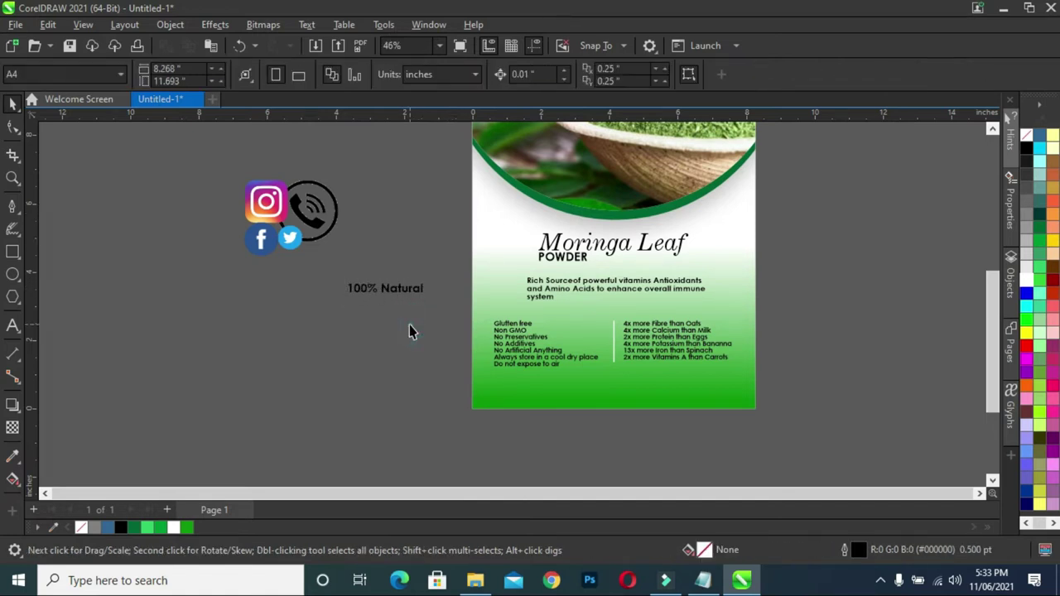
pyautogui.scroll(3, 409, 328)
pyautogui.moveTo(406, 300); pyautogui.dragTo(338, 311)
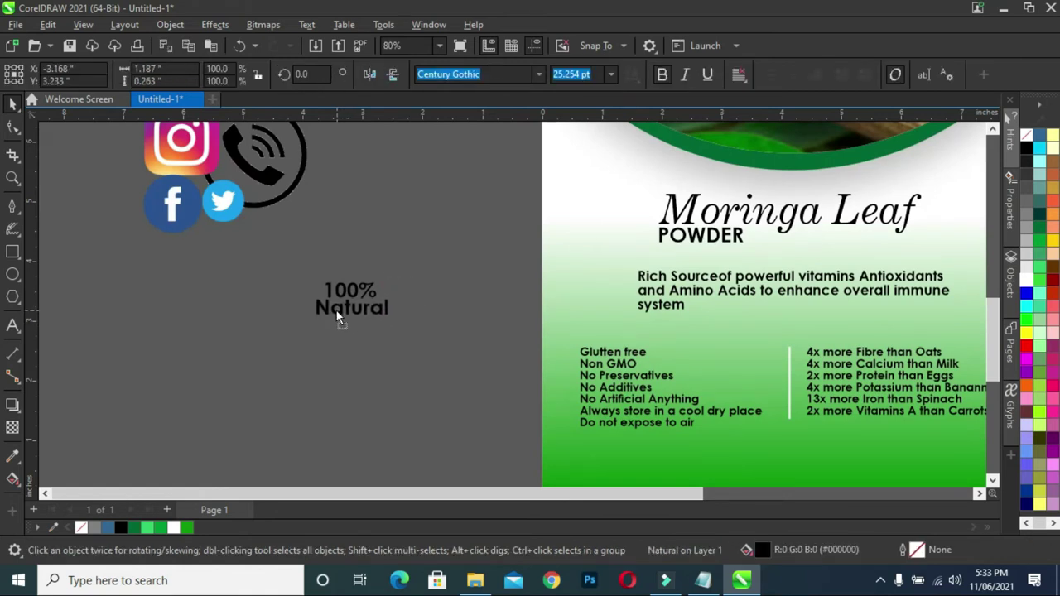
pyautogui.moveTo(296, 262); pyautogui.dragTo(402, 359)
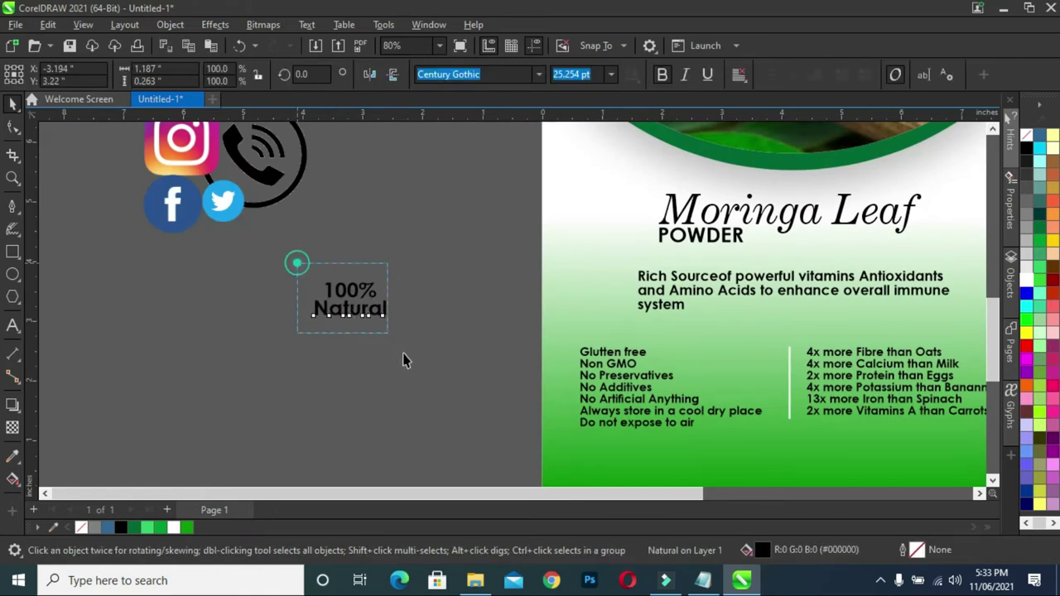
pyautogui.click(538, 73)
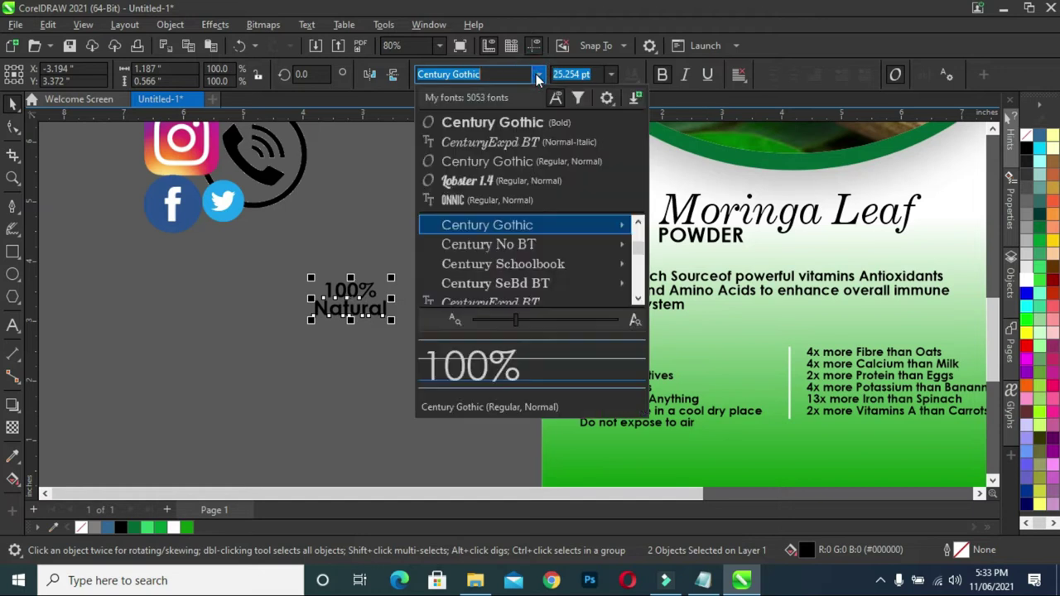
# - Set both words in Lobster 1.4 and centre '100%' above 'Natural'
pyautogui.click(497, 180)
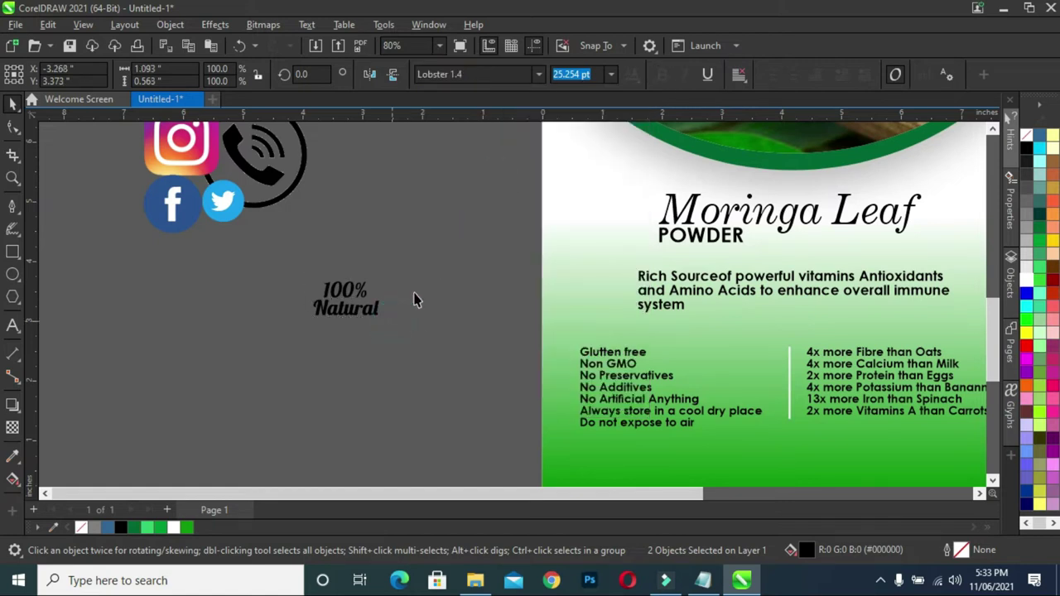
pyautogui.click(414, 298)
pyautogui.scroll(2, 352, 294)
pyautogui.click(355, 294)
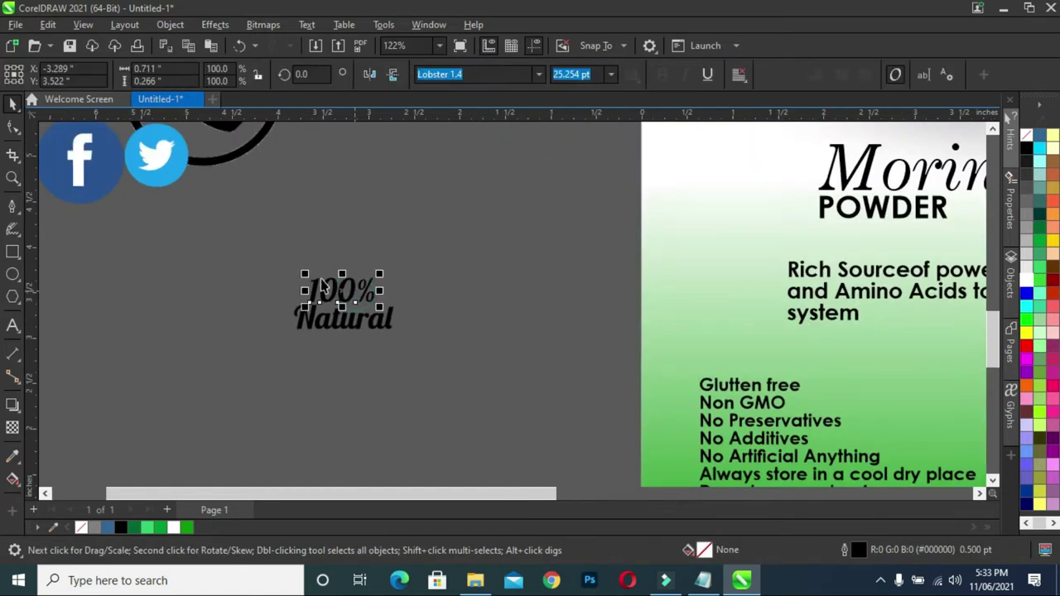
pyautogui.click(346, 295)
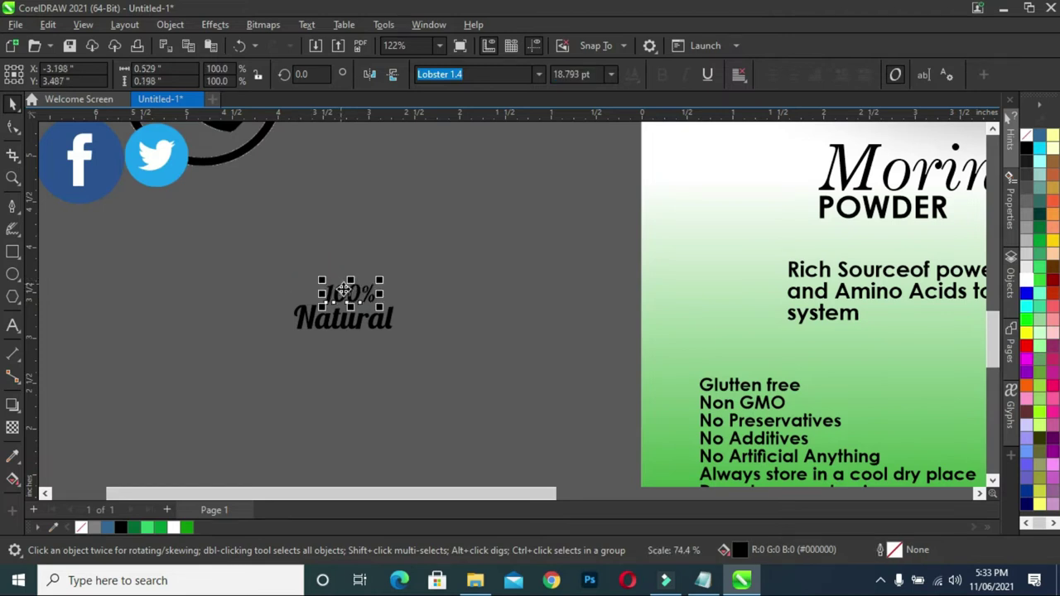
pyautogui.moveTo(355, 305); pyautogui.dragTo(362, 305)
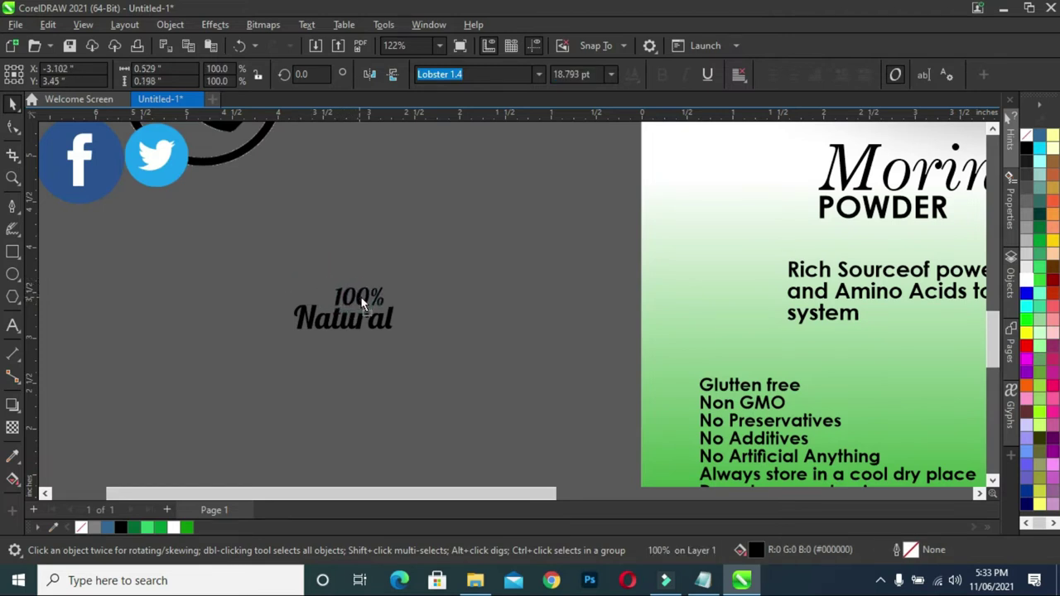
# - Make the '100% Natural' text white
pyautogui.moveTo(276, 258); pyautogui.dragTo(426, 357)
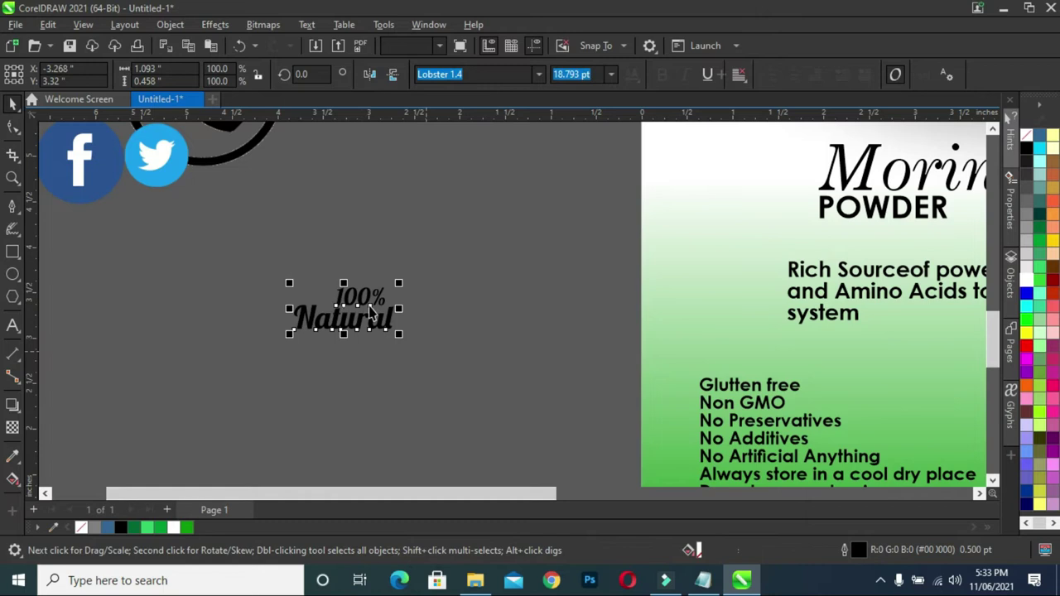
pyautogui.scroll(-2, 395, 303)
pyautogui.scroll(-1, 395, 300)
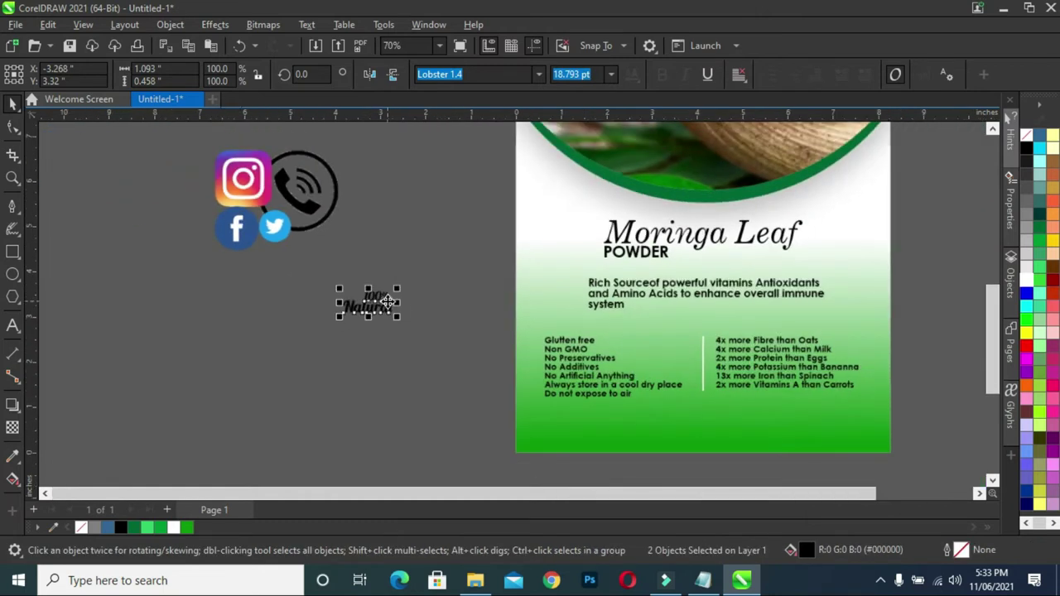
pyautogui.click(174, 527)
pyautogui.scroll(1, 405, 305)
pyautogui.scroll(1, 407, 303)
pyautogui.scroll(-1, 406, 298)
pyautogui.scroll(-1, 428, 282)
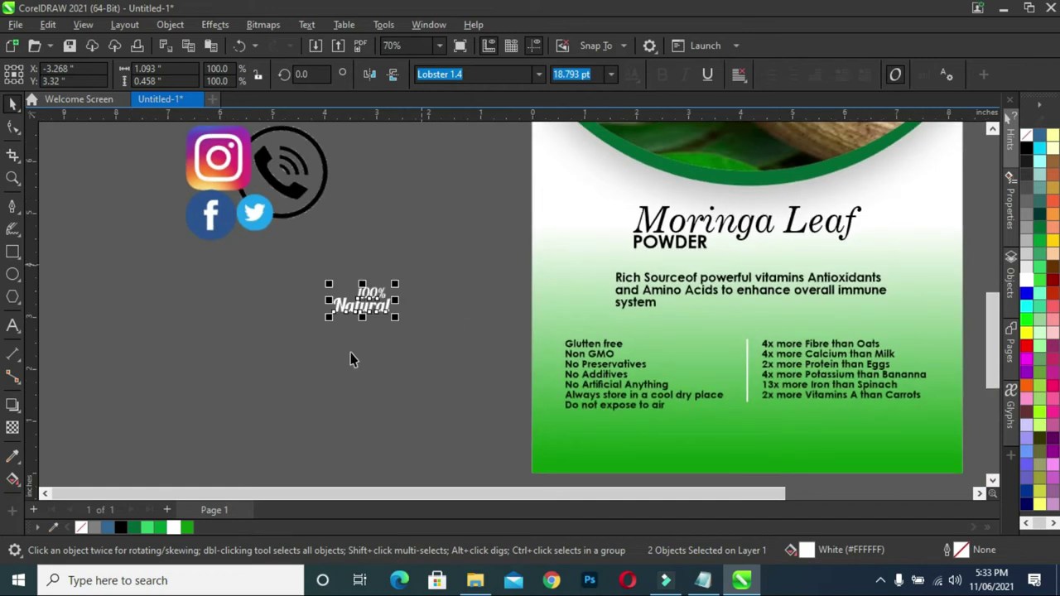
pyautogui.click(12, 276)
# - Draw a circle, fill it dark green and remove its outline
pyautogui.moveTo(126, 324)
pyautogui.mouseDown()
pyautogui.moveTo(189, 402)
pyautogui.moveTo(184, 391)
pyautogui.mouseUp()
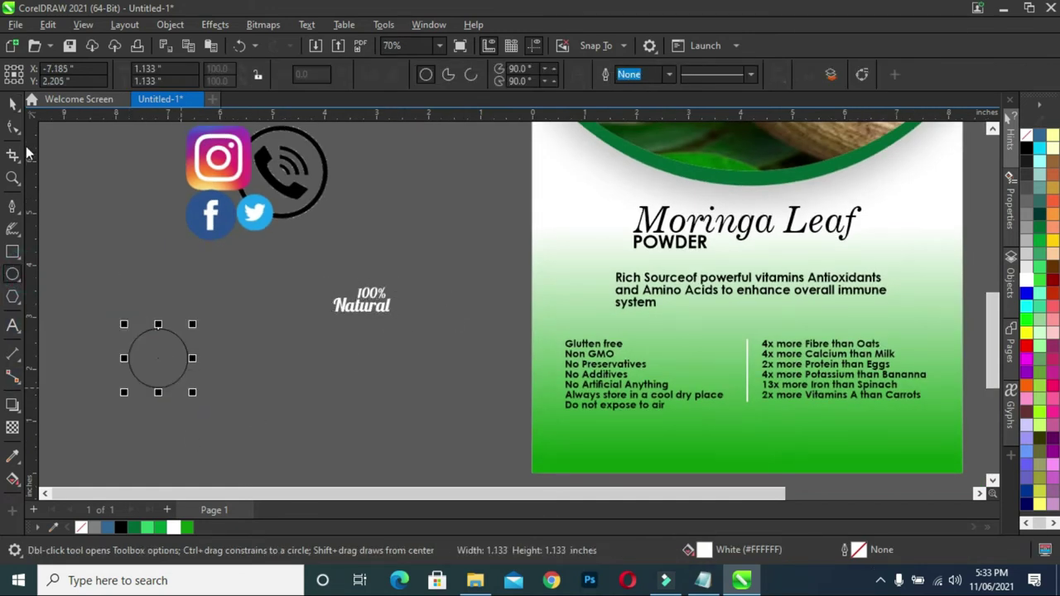
pyautogui.press('space')
pyautogui.moveTo(172, 355); pyautogui.dragTo(294, 355)
pyautogui.scroll(1, 246, 351)
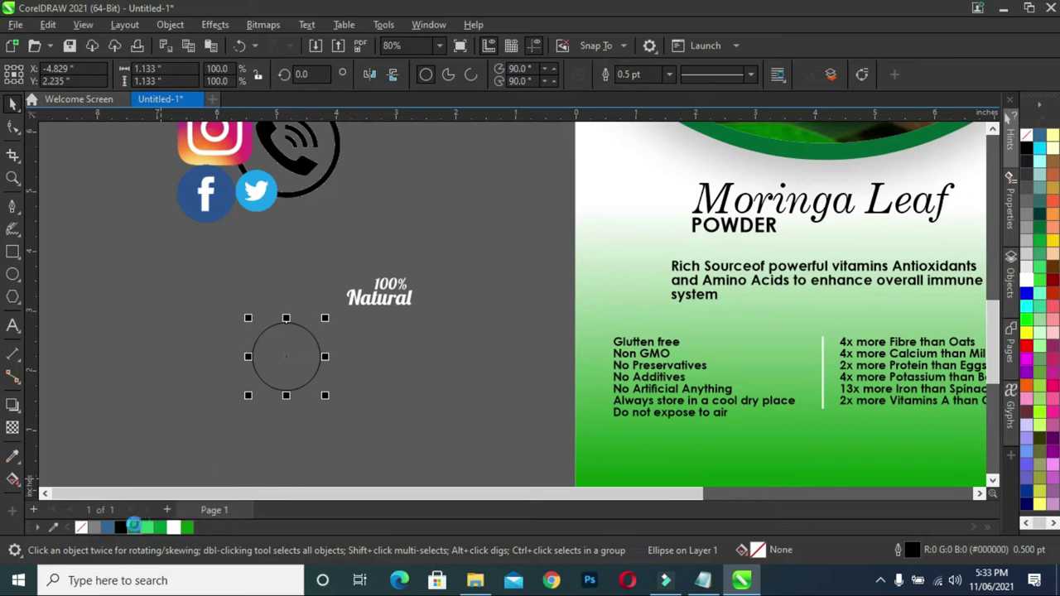
pyautogui.click(134, 525)
pyautogui.rightClick(81, 529)
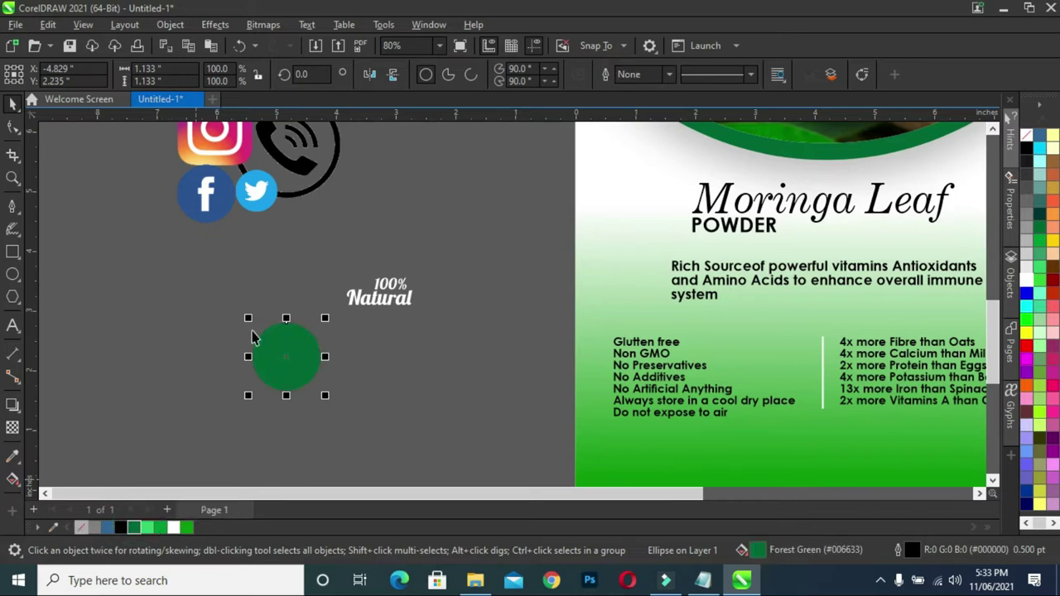
pyautogui.scroll(1, 275, 312)
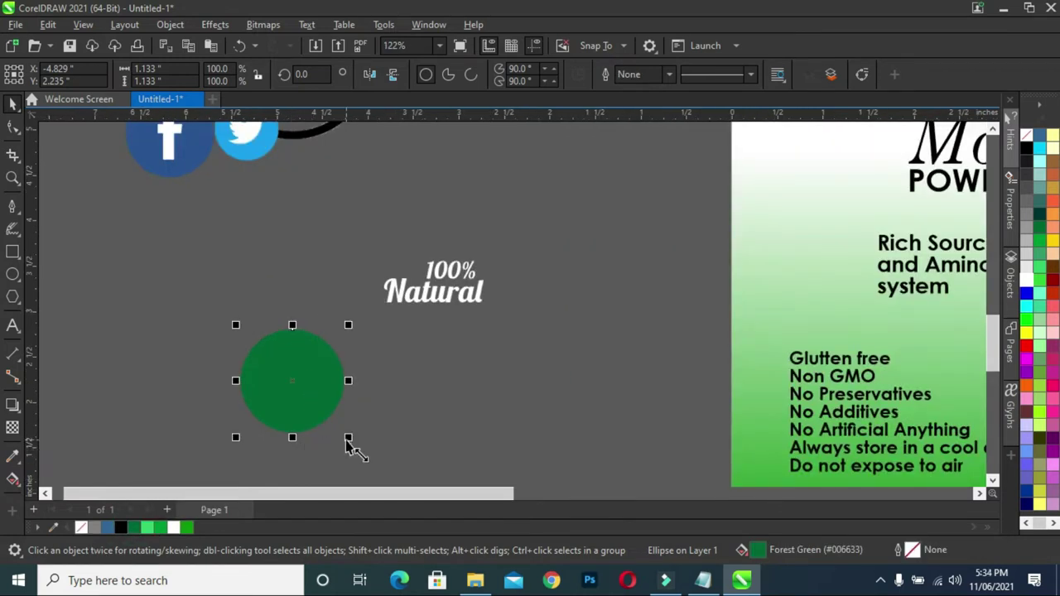
# - Add a 91% copy filled Grass Green on top and move both circles onto the photo arc's edge
pyautogui.moveTo(348, 440); pyautogui.dragTo(345, 430)
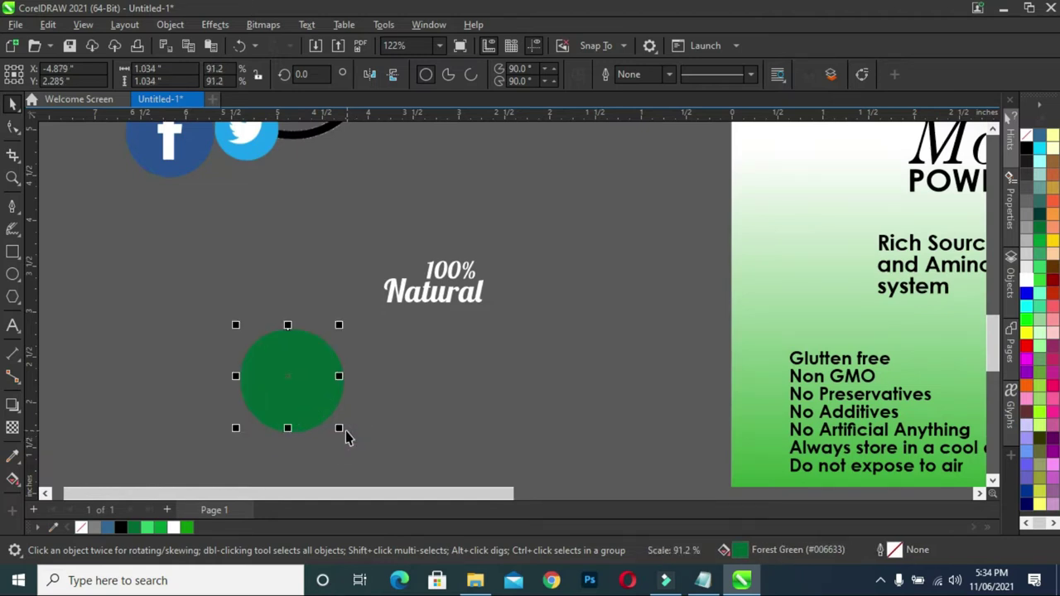
pyautogui.click(186, 528)
pyautogui.click(187, 433)
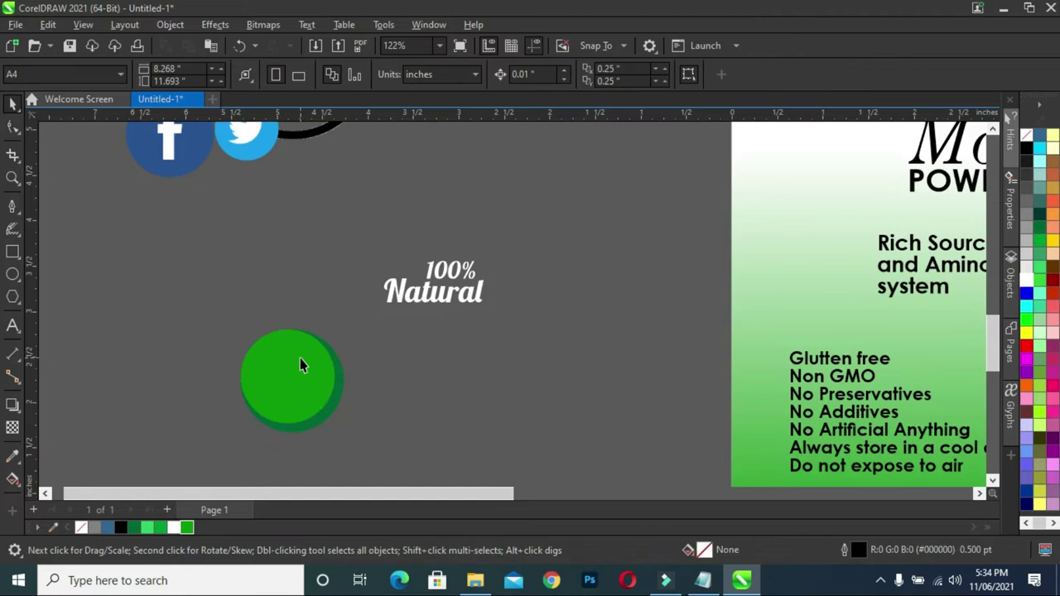
pyautogui.click(305, 387)
pyautogui.click(162, 529)
pyautogui.click(280, 401)
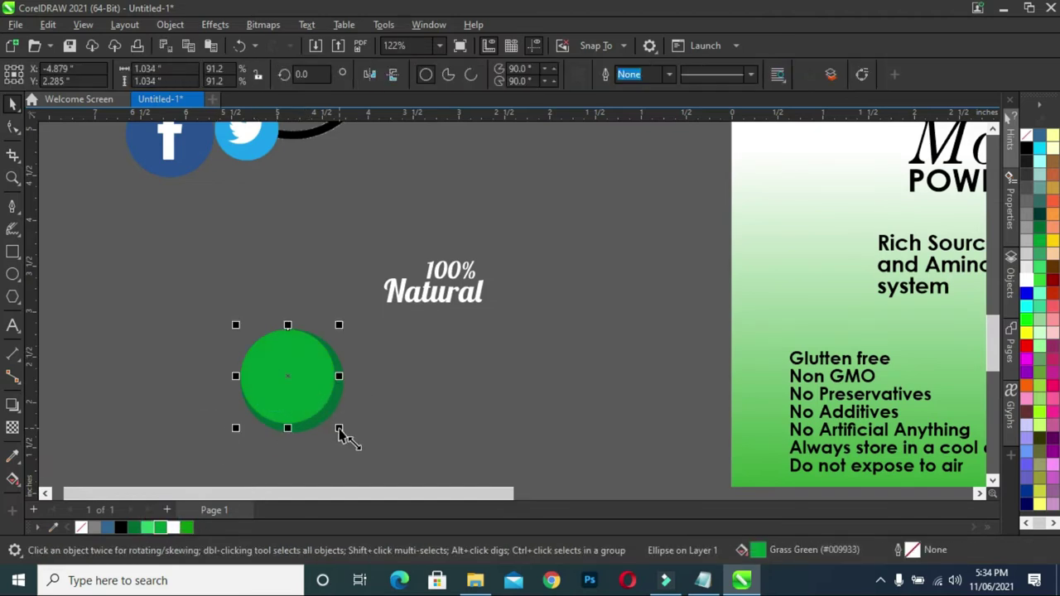
pyautogui.click(410, 378)
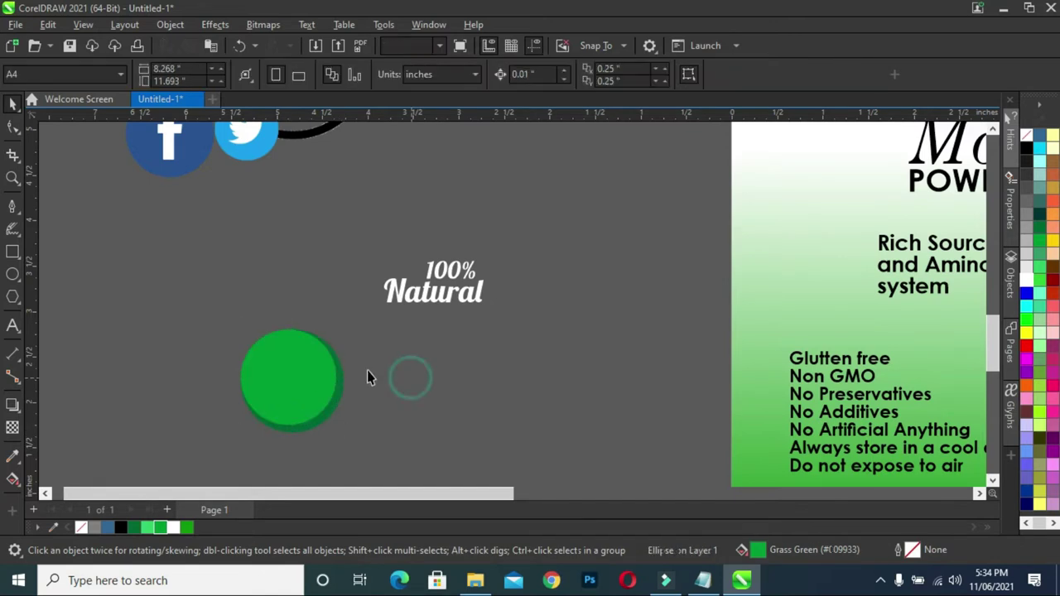
pyautogui.scroll(1, 306, 327)
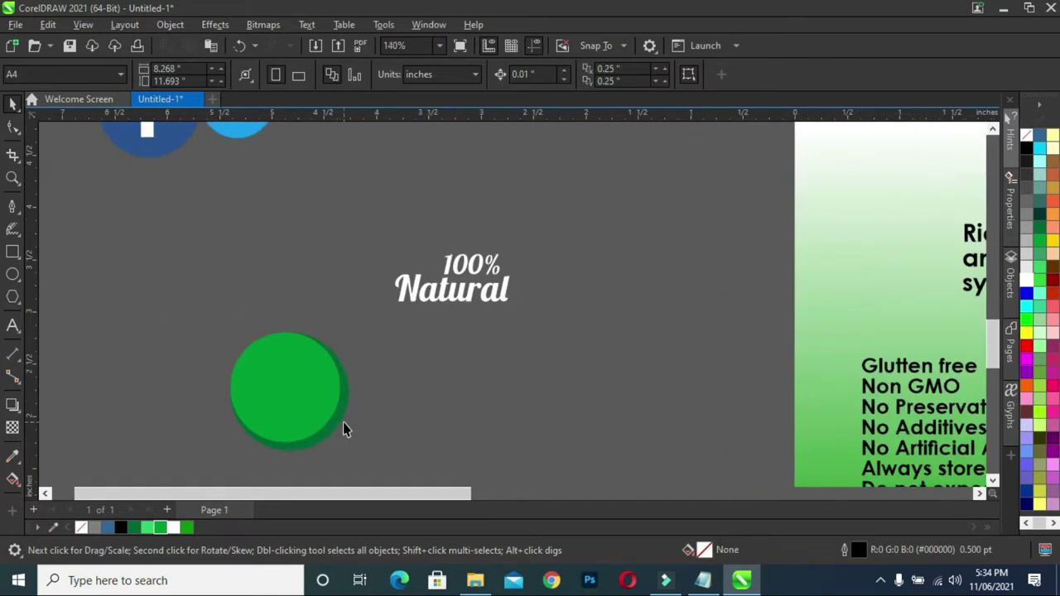
pyautogui.moveTo(216, 313); pyautogui.dragTo(397, 455)
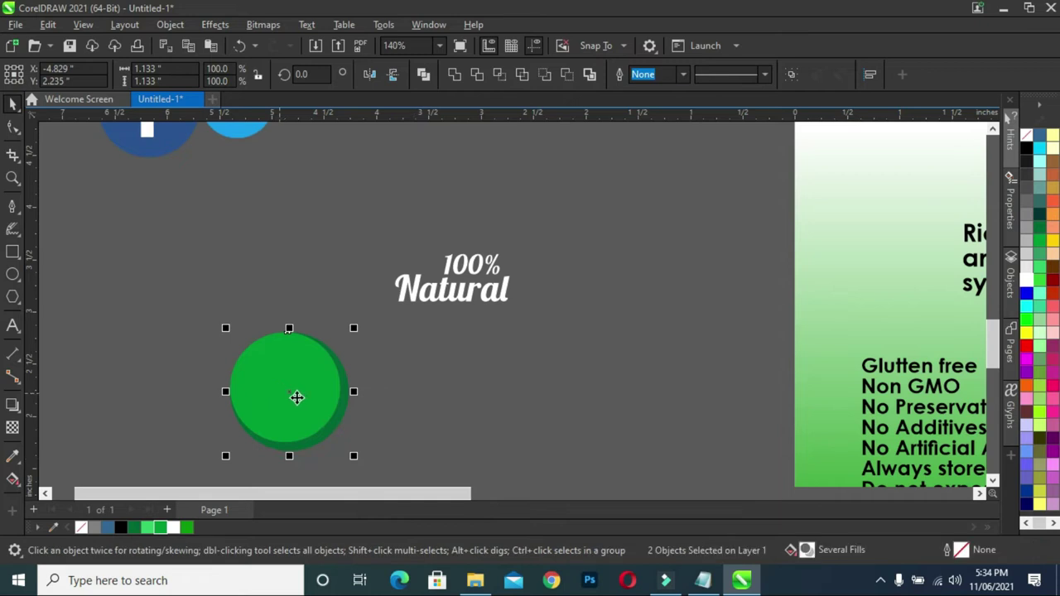
pyautogui.scroll(-3, 466, 376)
pyautogui.moveTo(406, 375); pyautogui.dragTo(807, 249)
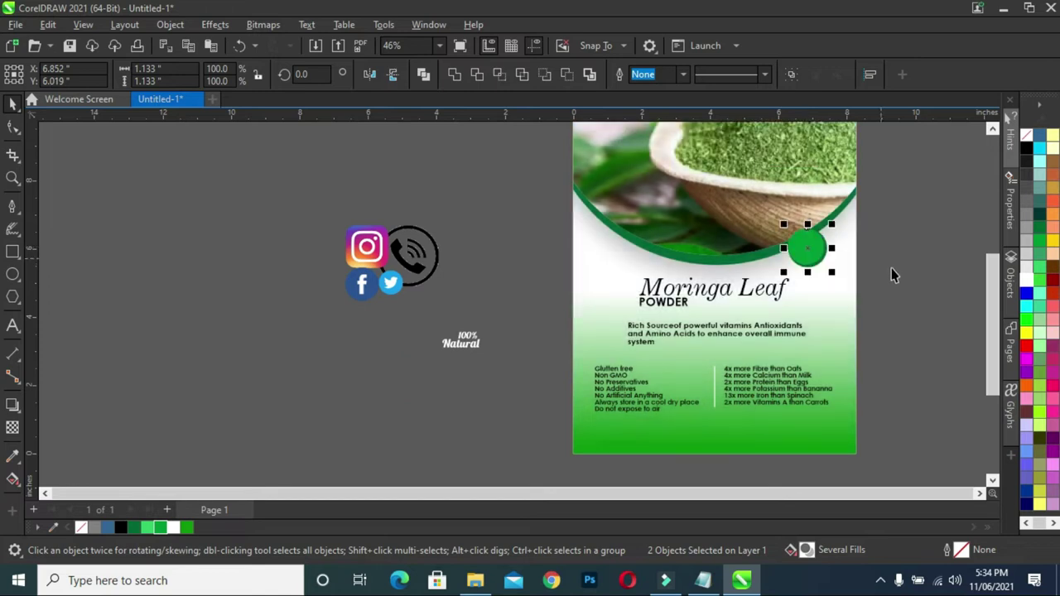
# - Move the white '100% Natural' text into the green circle, shrink it to 15.991 pt and centre it
pyautogui.scroll(2, 893, 275)
pyautogui.scroll(-1, 133, 380)
pyautogui.moveTo(98, 428); pyautogui.dragTo(108, 373)
pyautogui.moveTo(203, 412); pyautogui.dragTo(742, 273)
pyautogui.scroll(1, 742, 273)
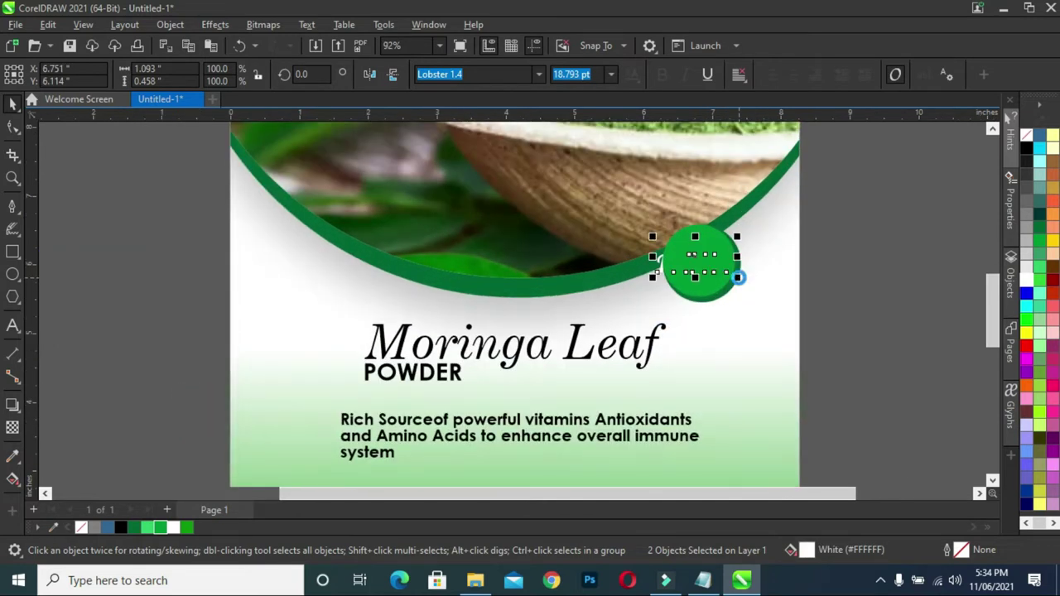
pyautogui.scroll(4, 786, 284)
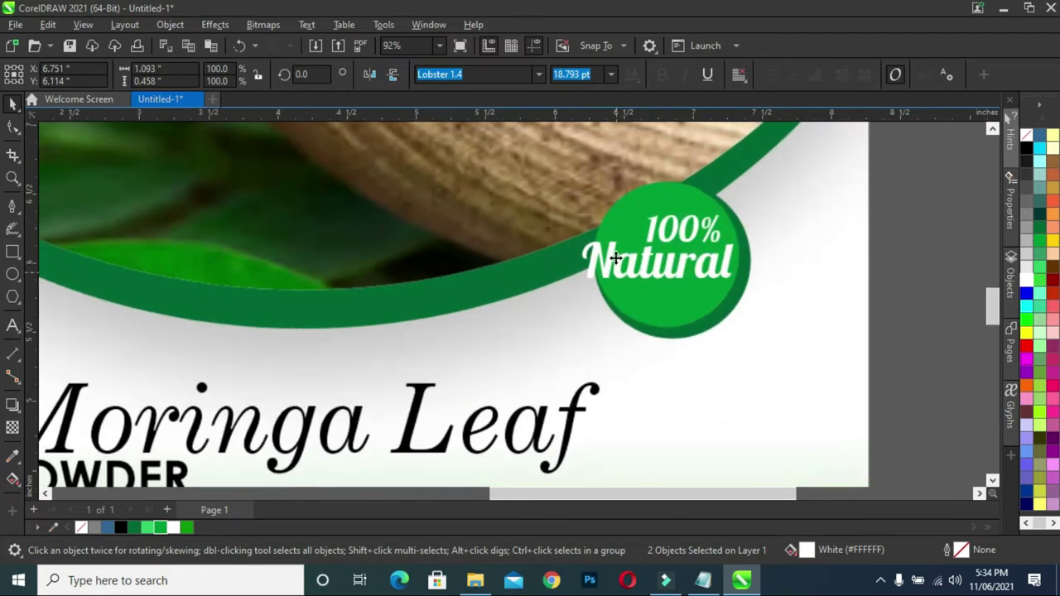
pyautogui.moveTo(563, 296); pyautogui.dragTo(599, 302)
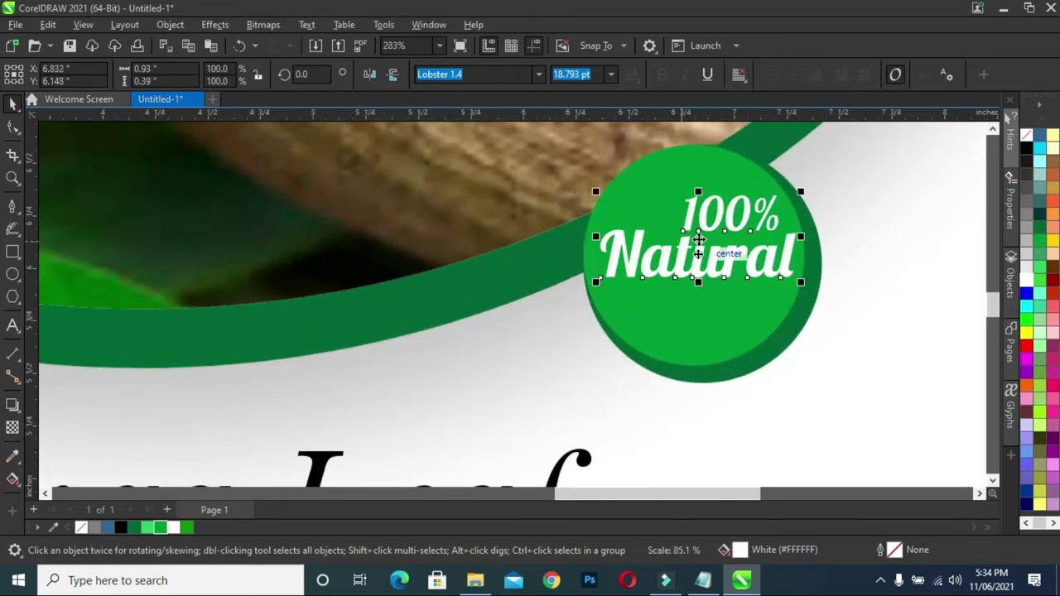
pyautogui.moveTo(698, 253); pyautogui.dragTo(696, 261)
pyautogui.scroll(-2, 704, 246)
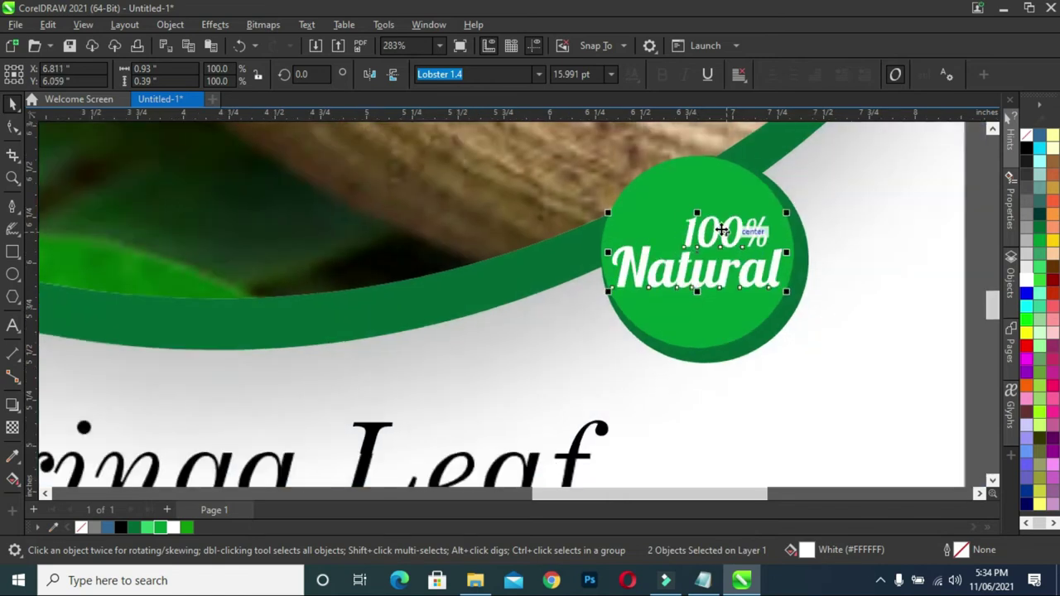
pyautogui.scroll(3, 713, 249)
pyautogui.scroll(1, 719, 247)
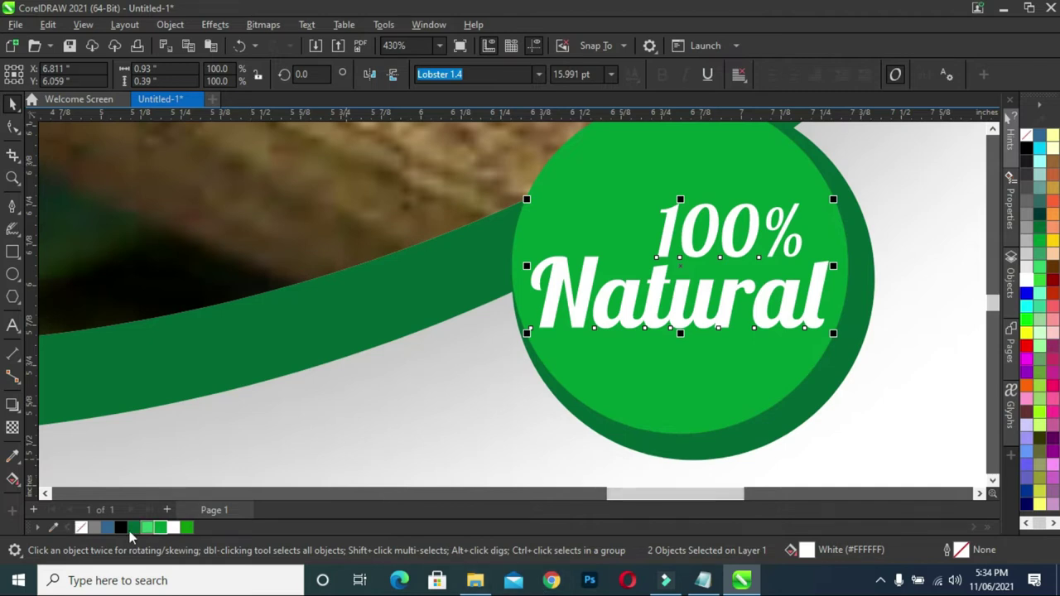
# - Outline the 100% Natural text in green and bring up its Outline Pen settings
pyautogui.rightClick(186, 529)
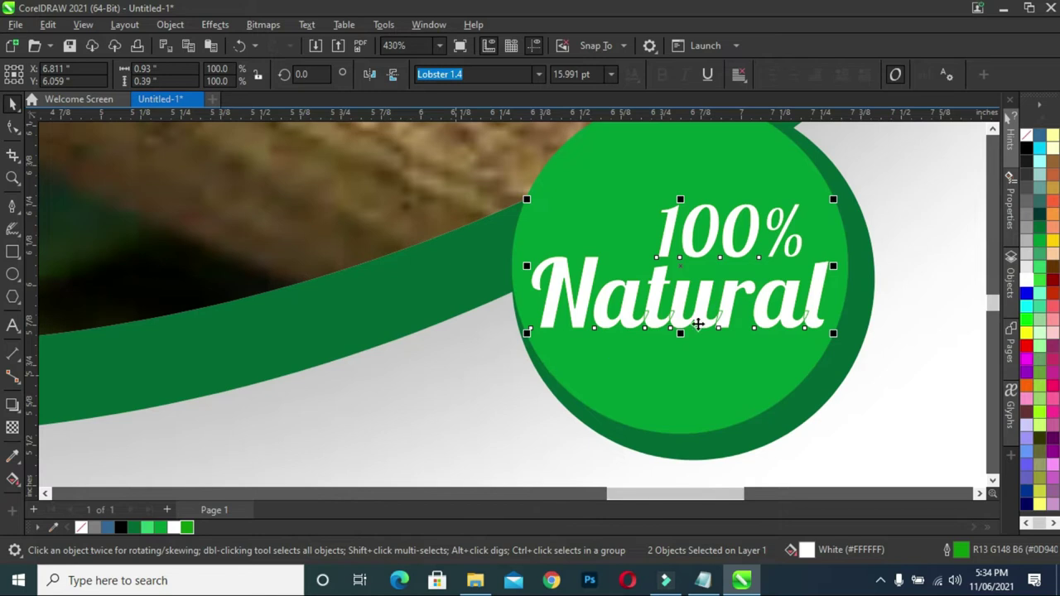
pyautogui.doubleClick(959, 551)
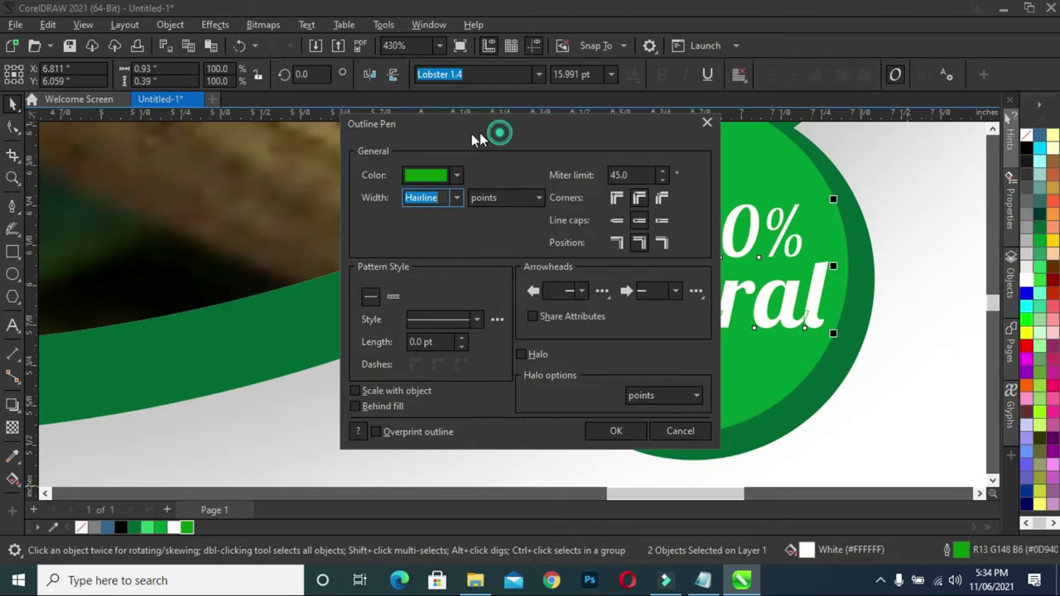
# - Give the 100% Natural text a 2.0 pt white outline, behind fill and scaled with the object
pyautogui.moveTo(474, 135); pyautogui.dragTo(420, 140)
pyautogui.click(403, 204)
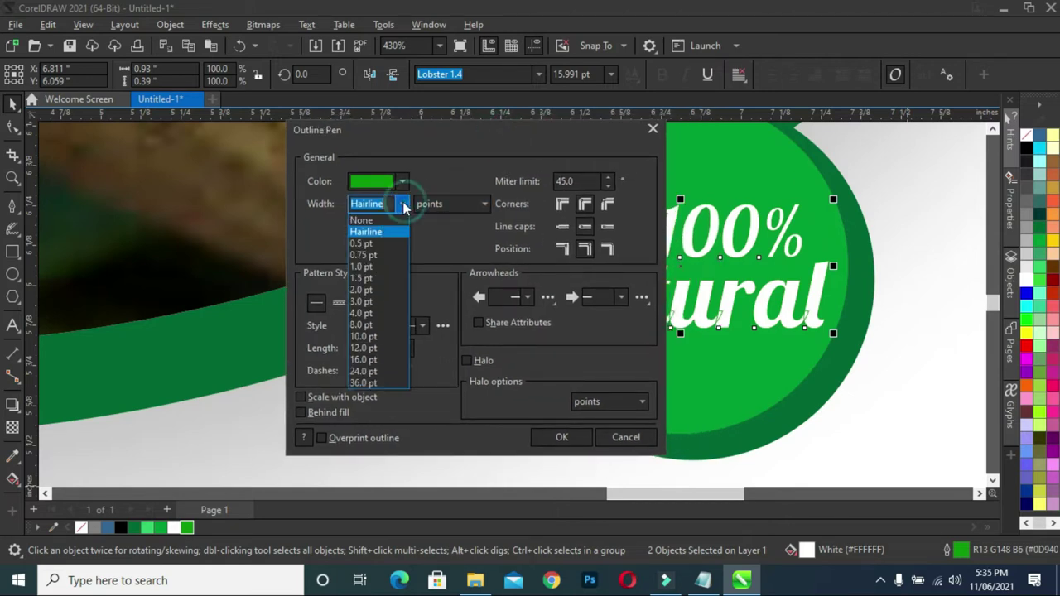
pyautogui.click(367, 289)
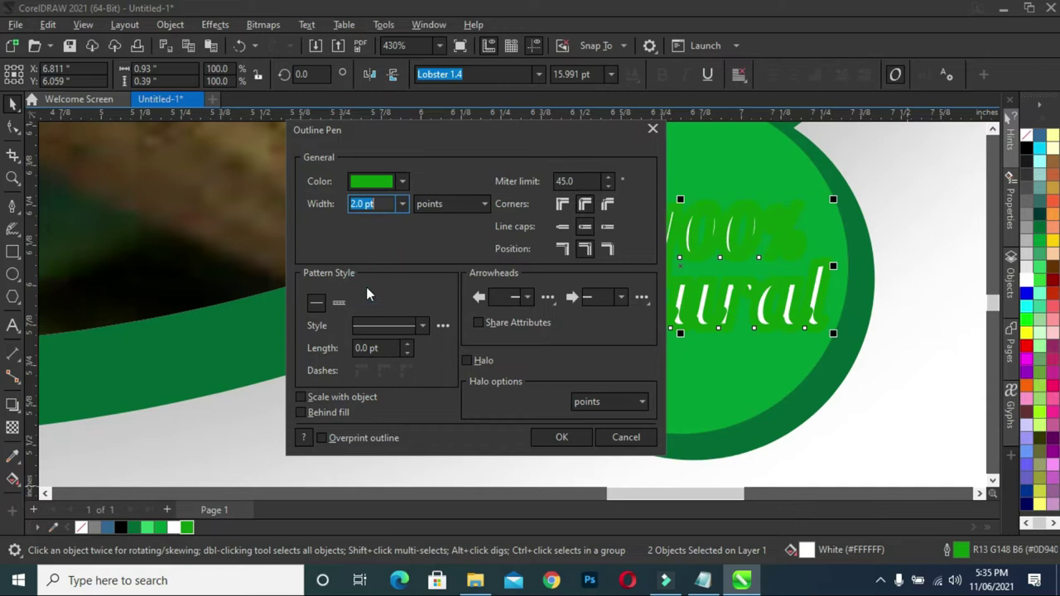
pyautogui.moveTo(429, 141); pyautogui.dragTo(285, 122)
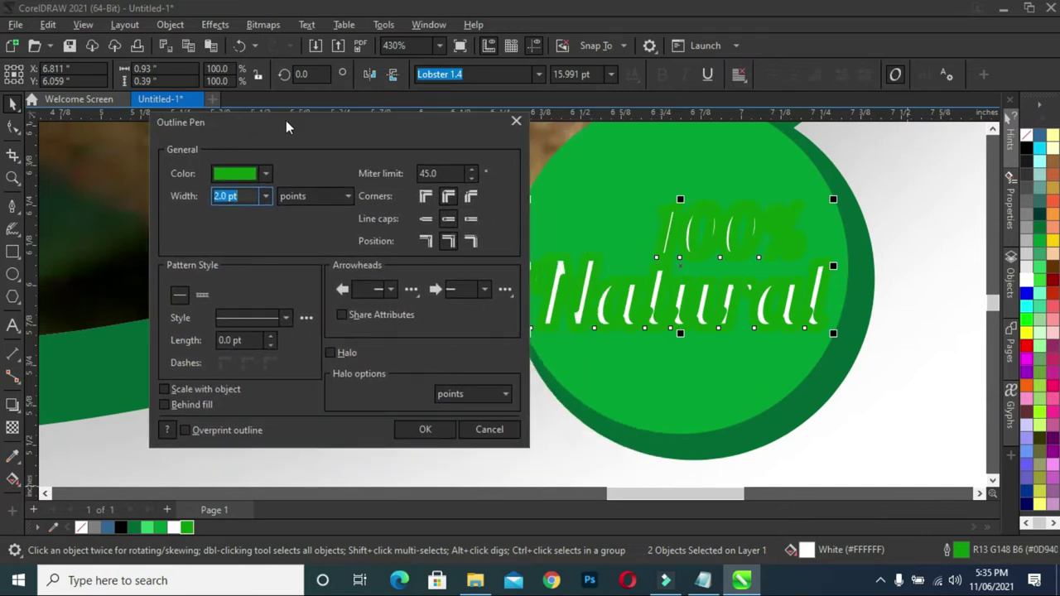
pyautogui.click(165, 405)
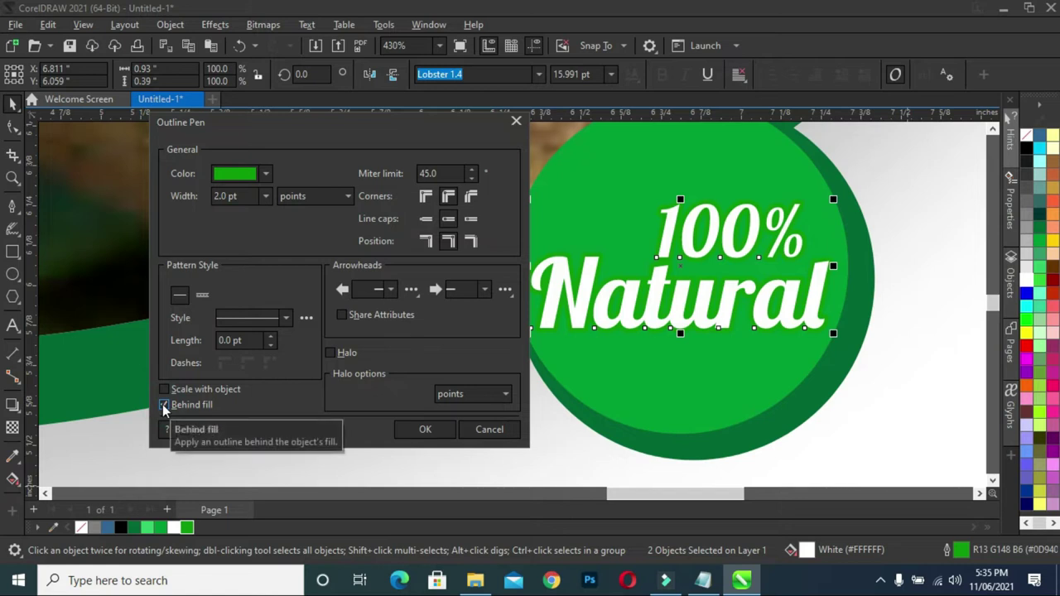
pyautogui.click(164, 389)
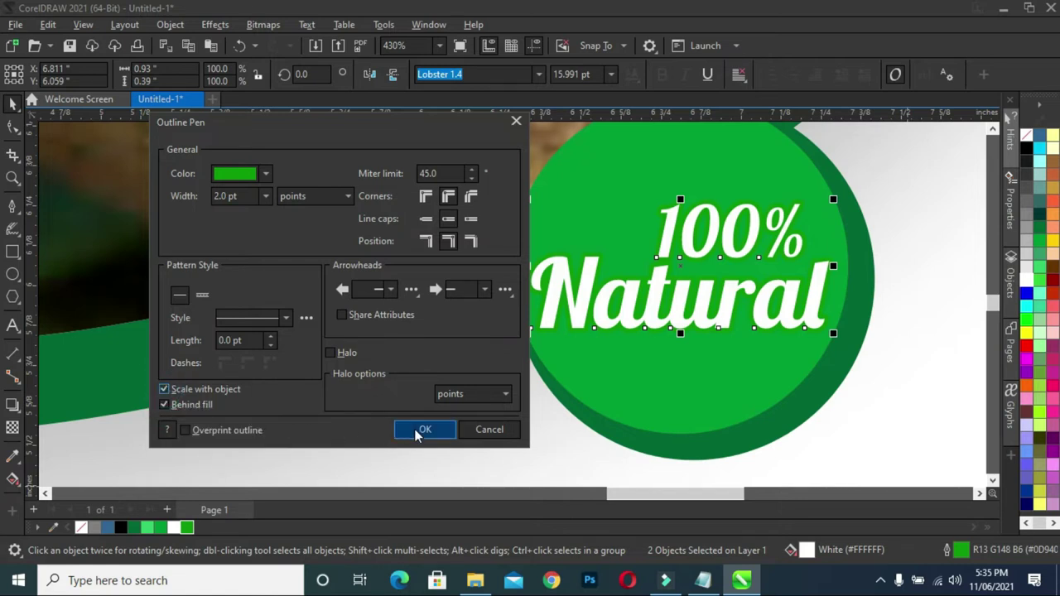
pyautogui.click(264, 175)
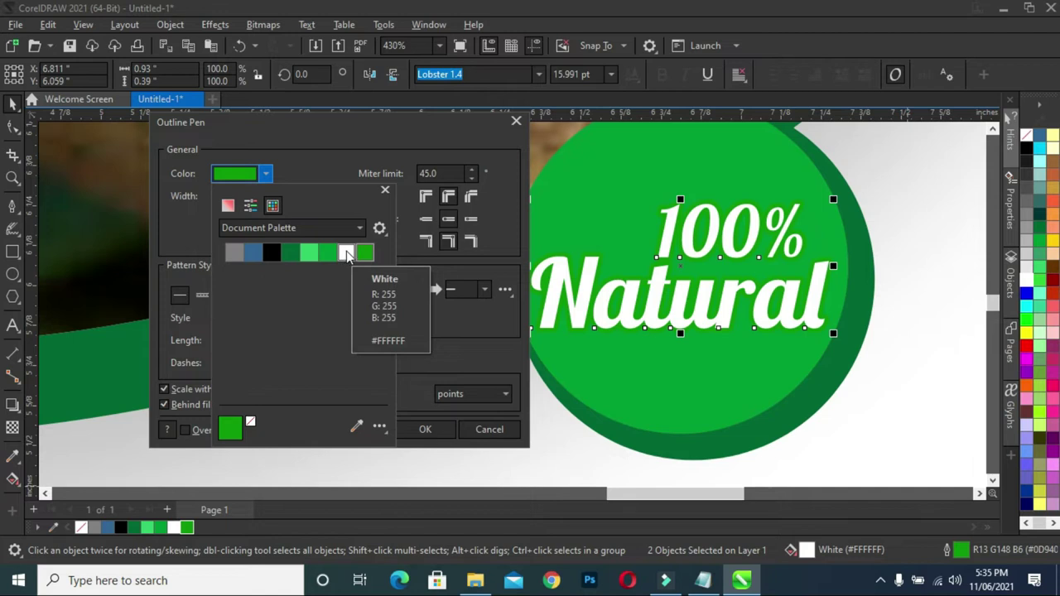
pyautogui.click(346, 253)
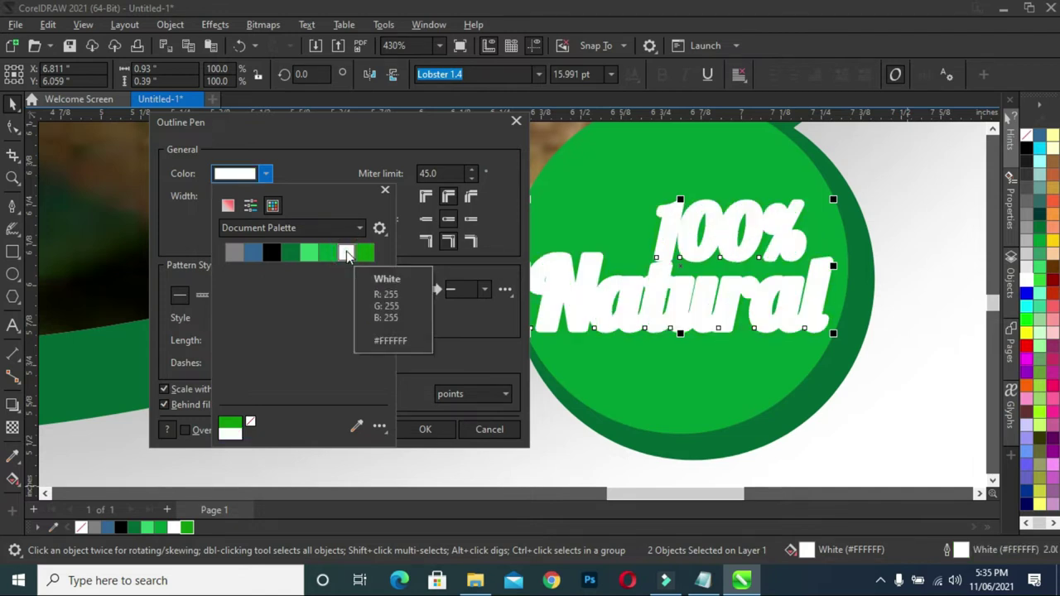
pyautogui.click(333, 164)
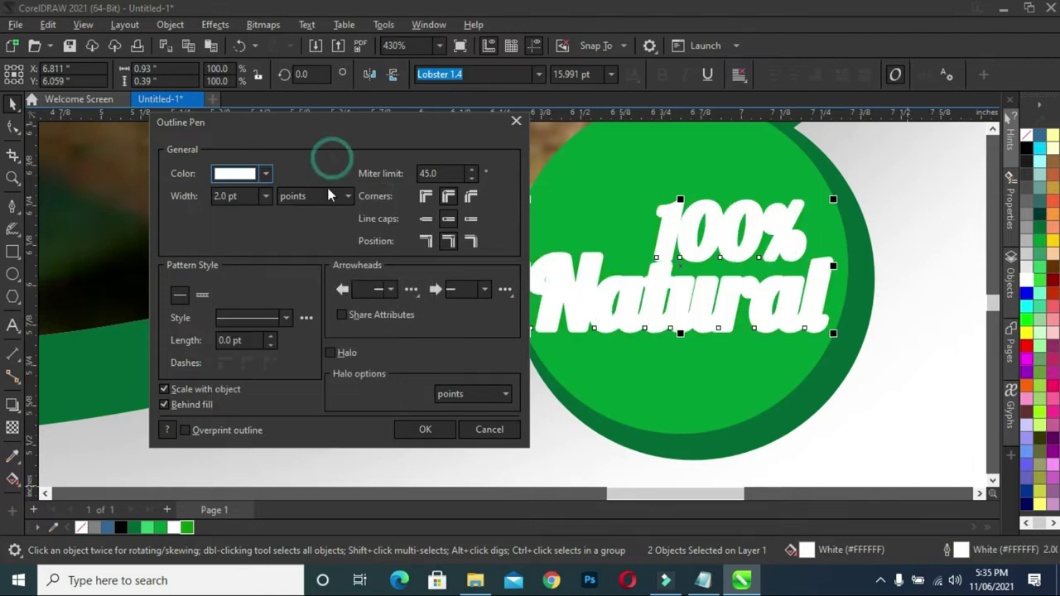
pyautogui.click(425, 432)
pyautogui.scroll(-2, 534, 275)
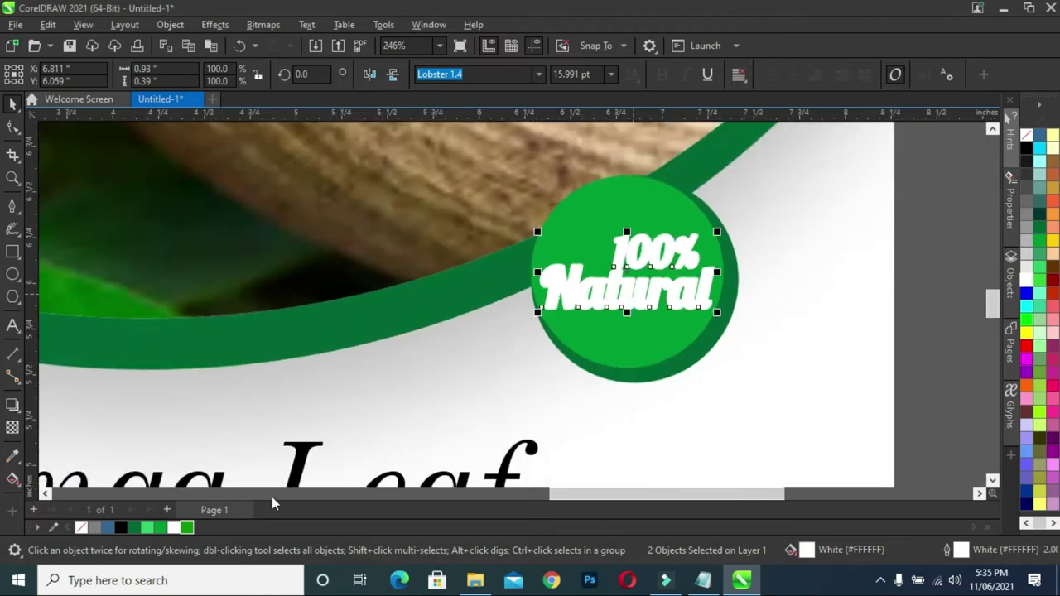
# - Fill the 100% Natural lettering green, dismissing the Change Document Defaults prompt
pyautogui.scroll(-1, 187, 489)
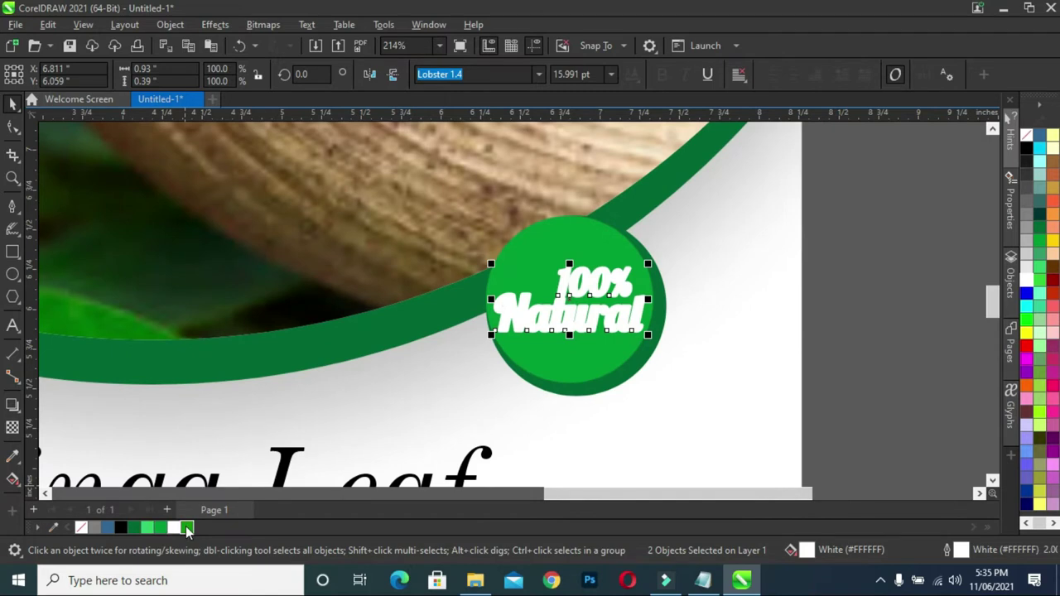
pyautogui.rightClick(187, 528)
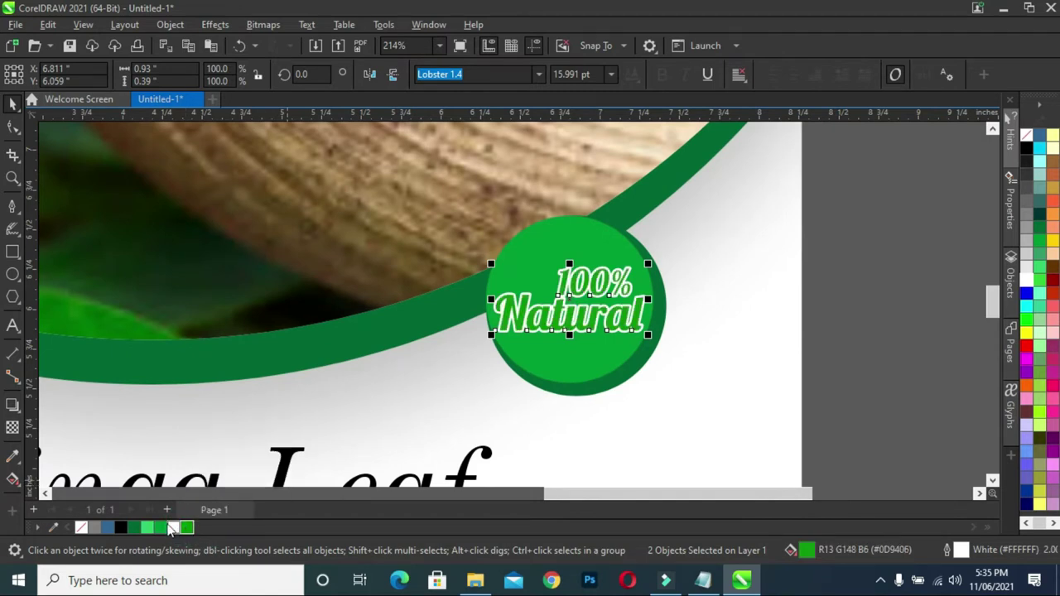
pyautogui.scroll(-1, 790, 303)
pyautogui.click(824, 297)
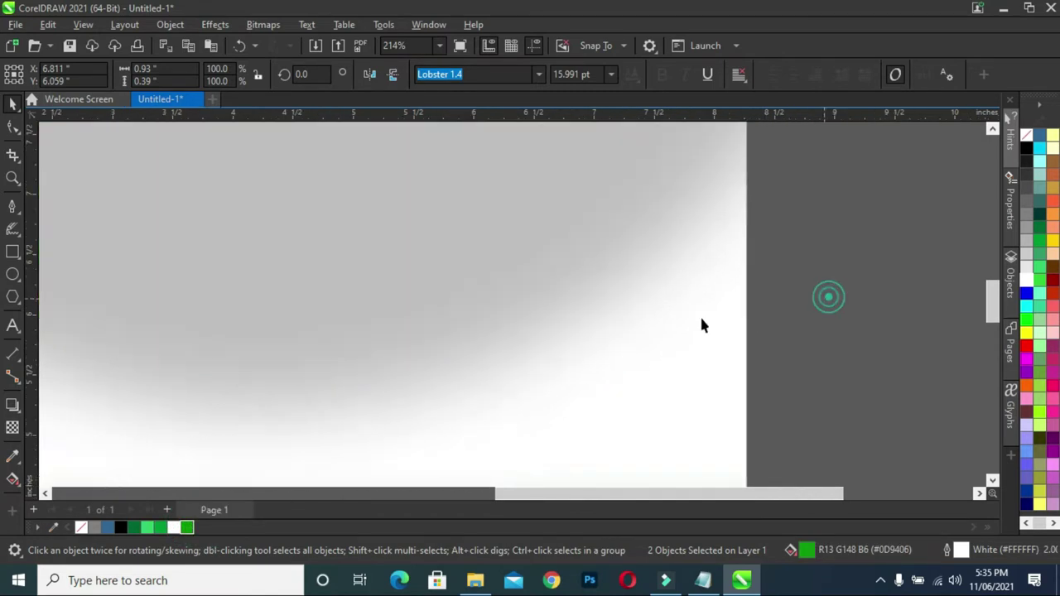
pyautogui.scroll(-1, 729, 299)
pyautogui.scroll(-1, 762, 298)
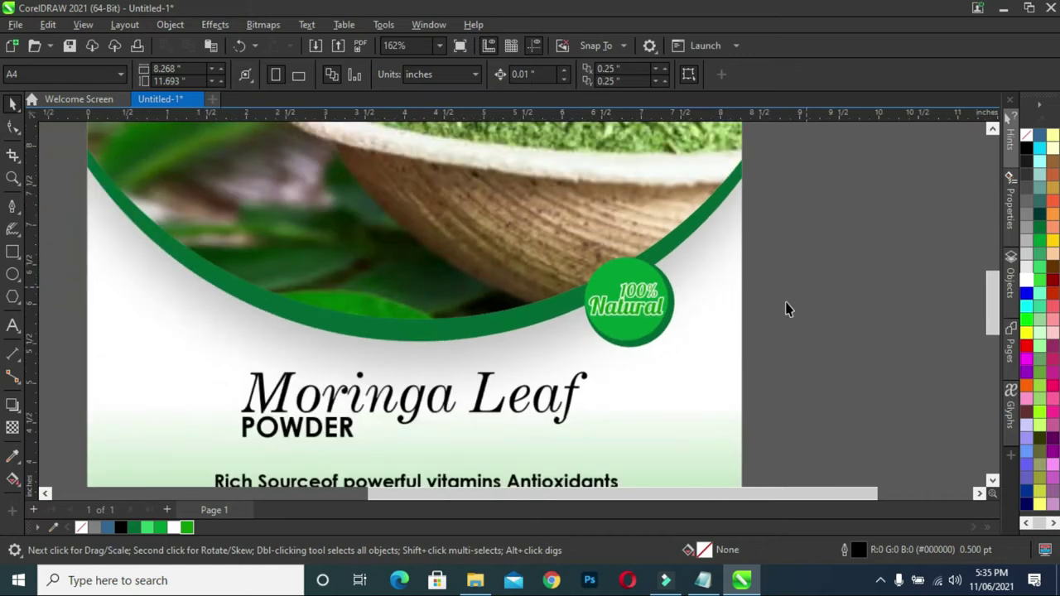
pyautogui.click(186, 527)
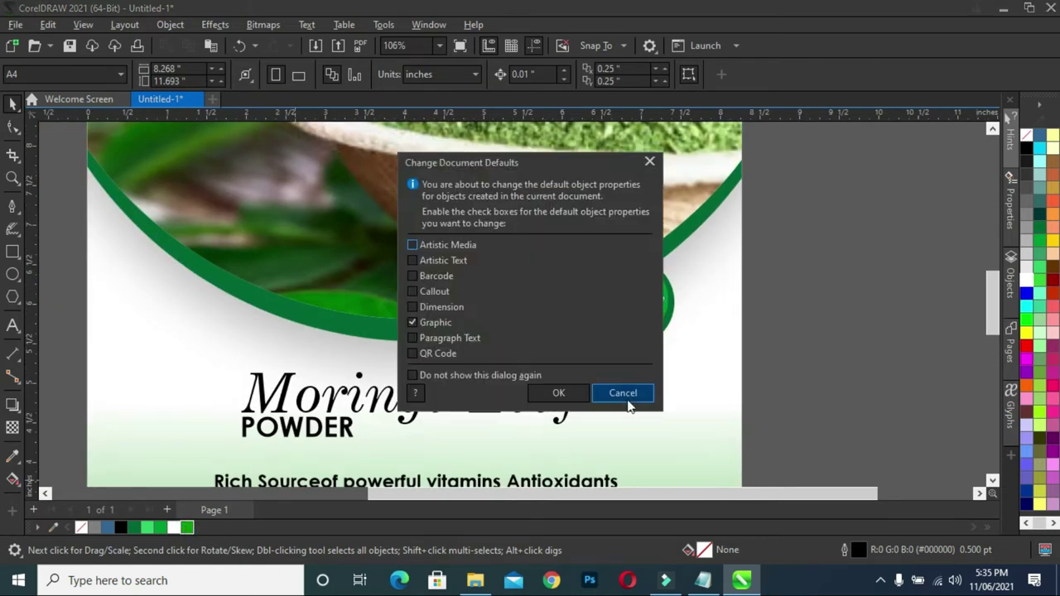
pyautogui.click(627, 401)
# - Marquee-select the two 100% Natural text objects together
pyautogui.moveTo(783, 258); pyautogui.dragTo(558, 326)
pyautogui.click(804, 284)
pyautogui.scroll(-1, 600, 328)
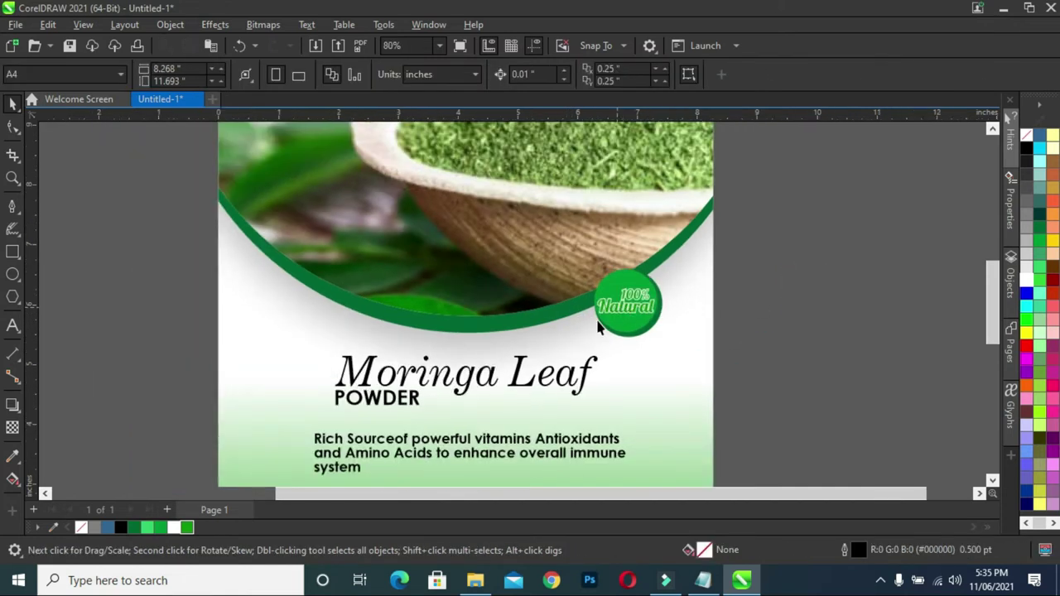
pyautogui.scroll(1, 600, 328)
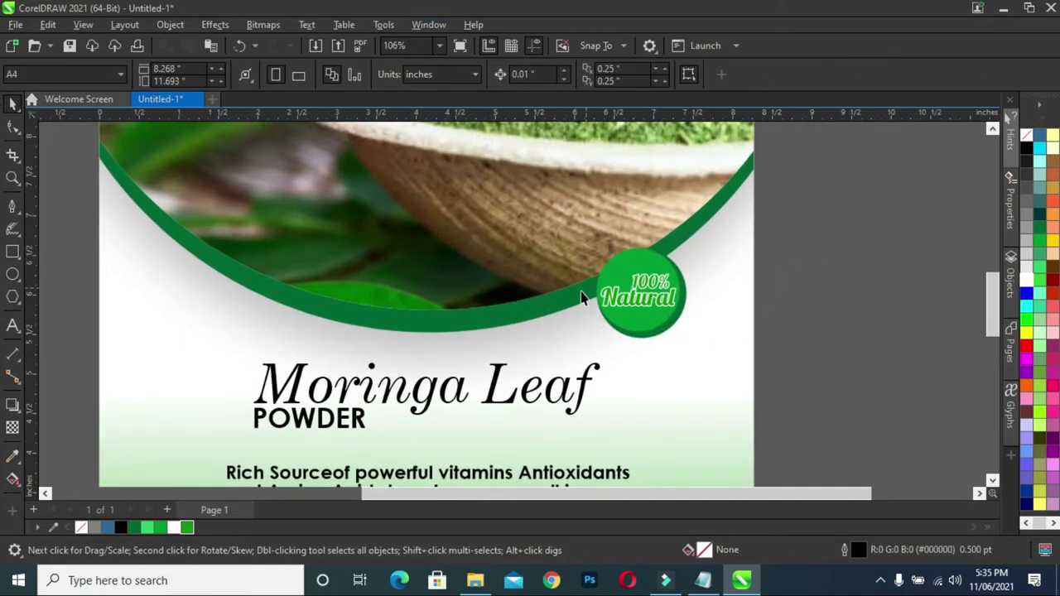
pyautogui.scroll(2, 611, 306)
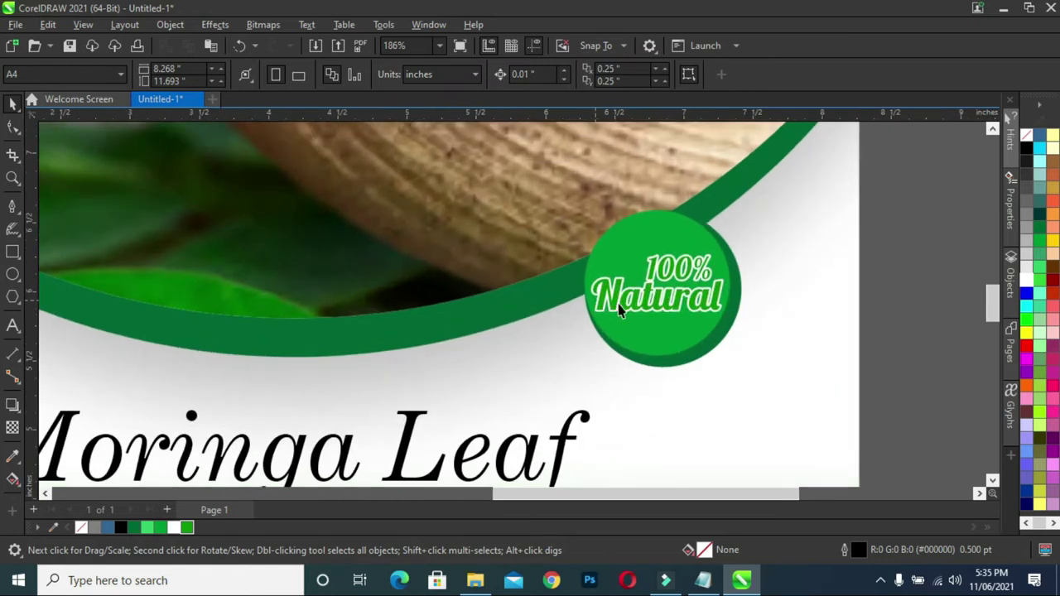
pyautogui.scroll(1, 621, 308)
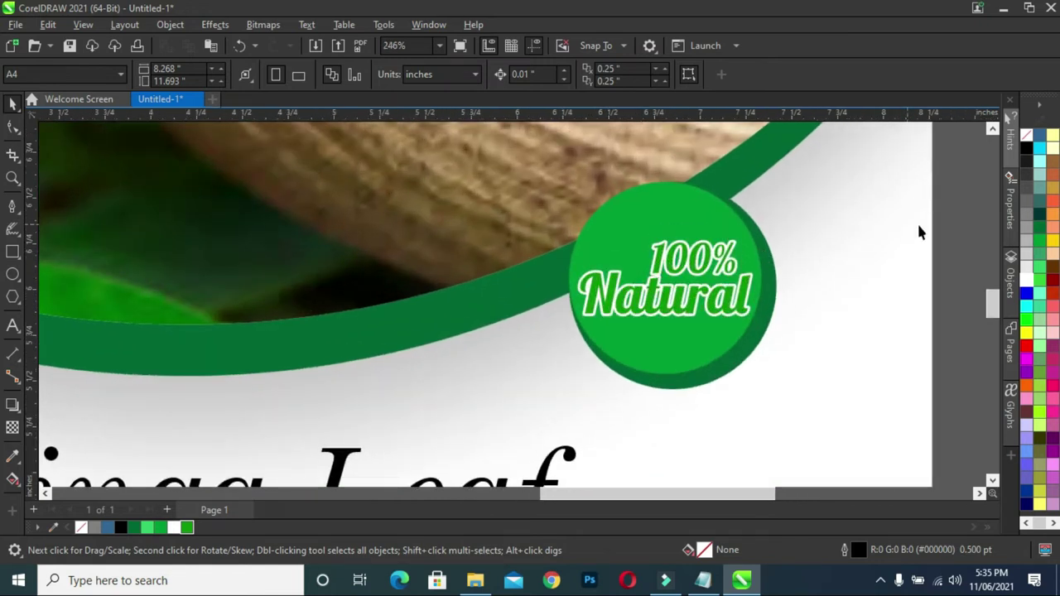
pyautogui.moveTo(958, 203); pyautogui.dragTo(568, 337)
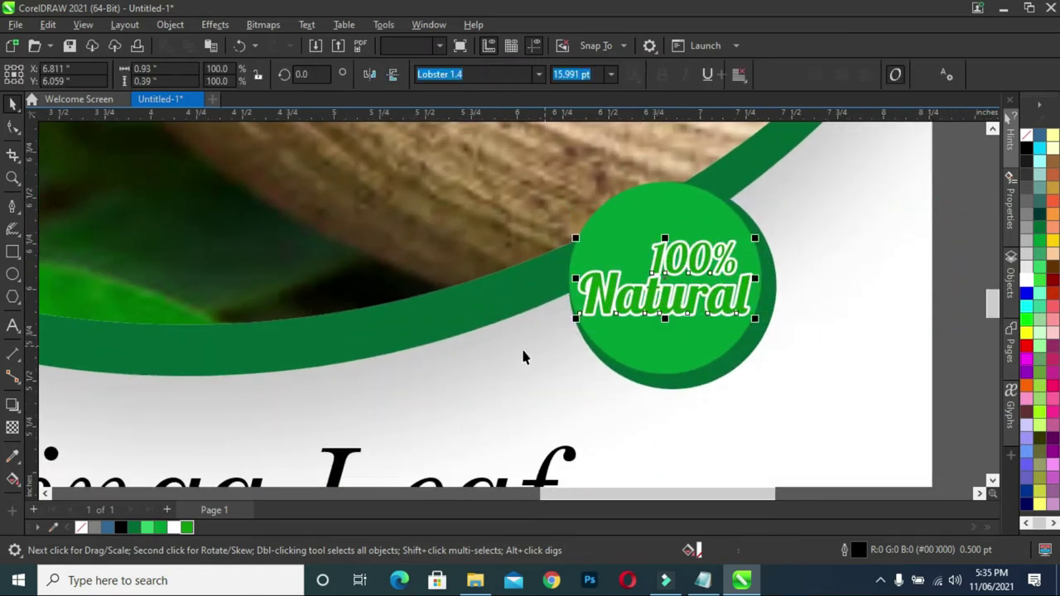
# - Add a soft Multiply drop shadow (opacity 50, feathering 15) beneath the 100% Natural text
pyautogui.click(14, 403)
pyautogui.moveTo(665, 241); pyautogui.dragTo(667, 327)
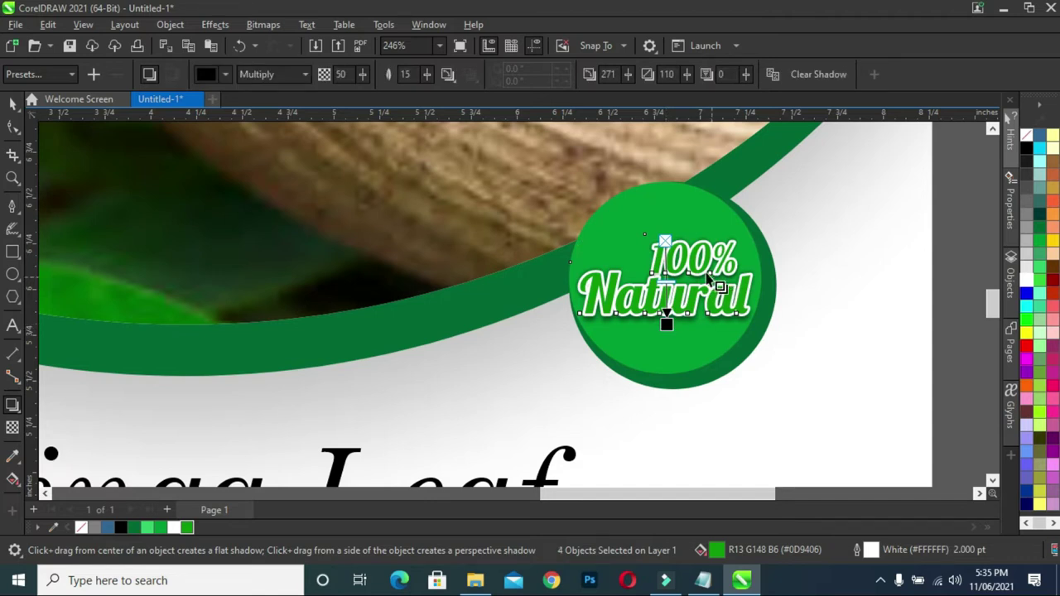
pyautogui.moveTo(667, 324); pyautogui.dragTo(658, 326)
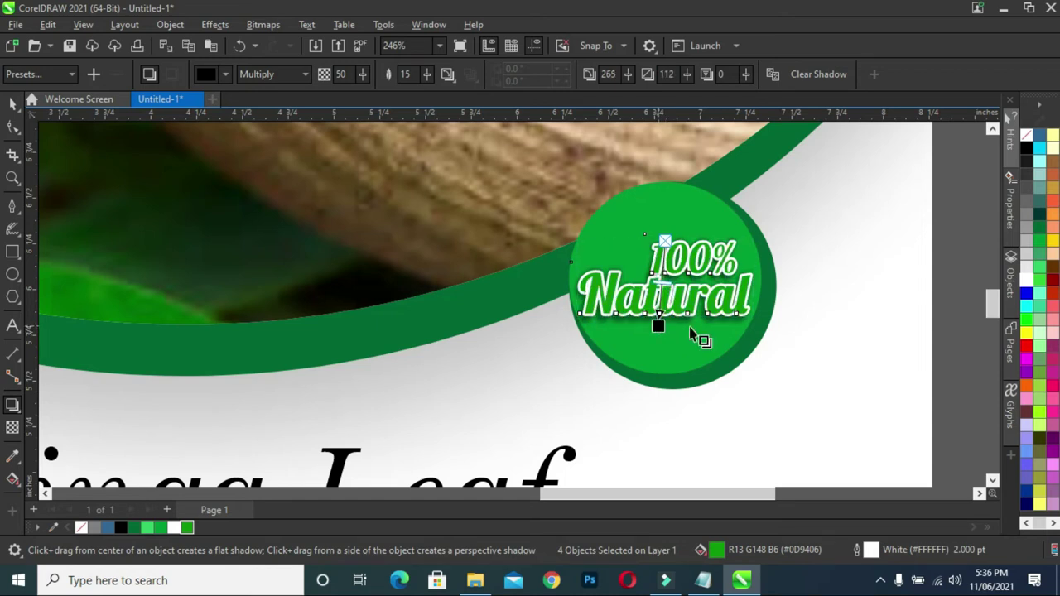
pyautogui.scroll(-4, 694, 334)
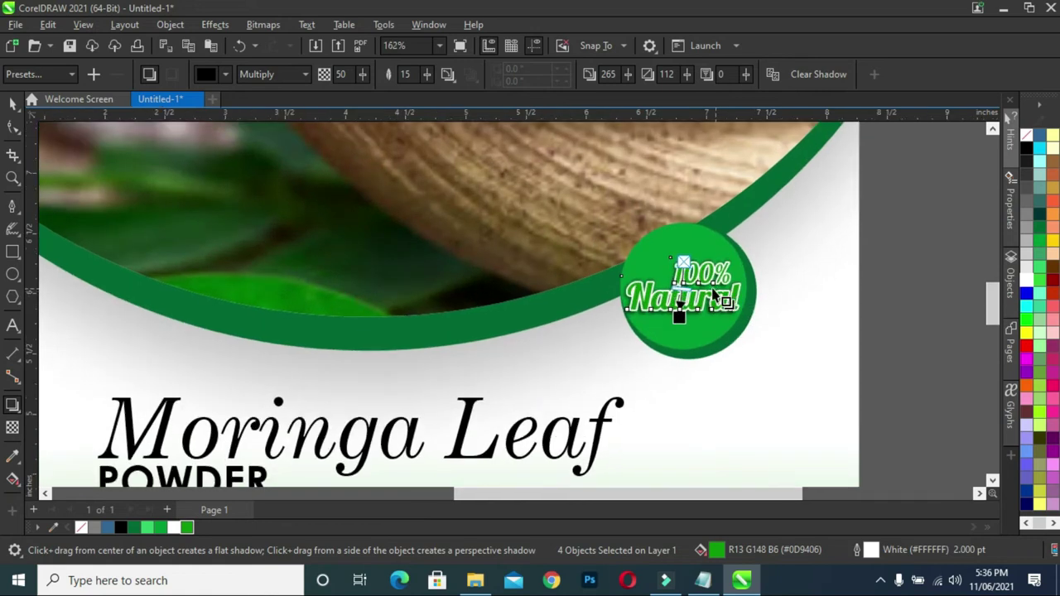
pyautogui.click(14, 105)
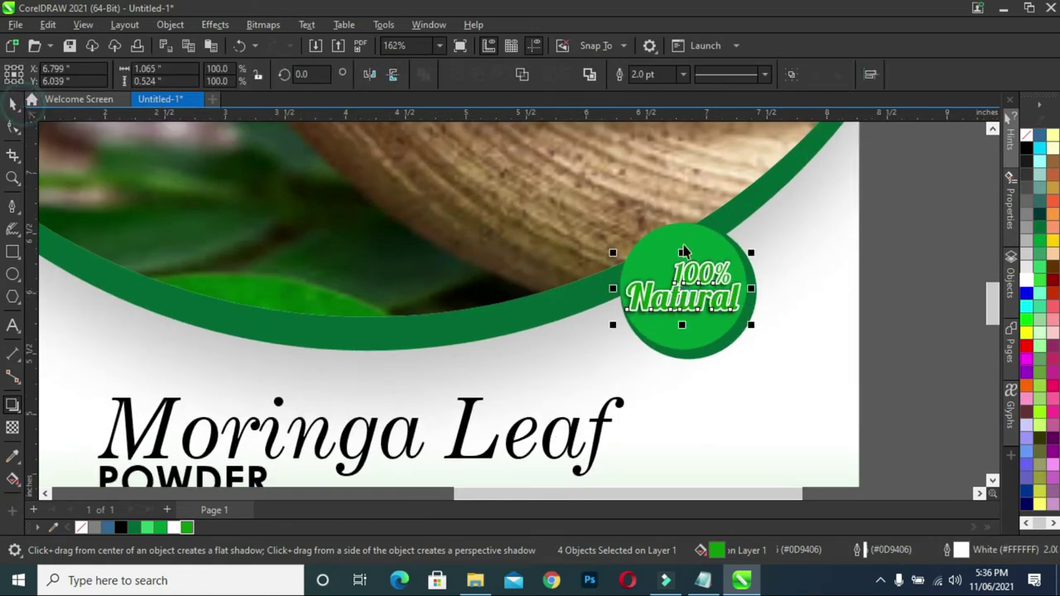
pyautogui.click(913, 274)
pyautogui.click(694, 279)
pyautogui.scroll(1, 693, 278)
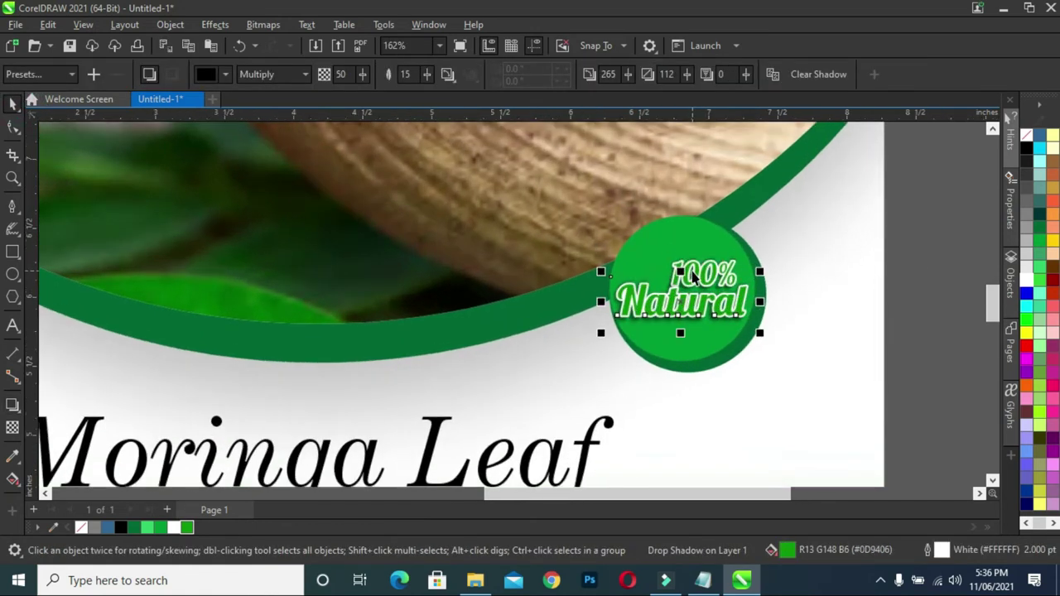
# - Break the 100% Natural text's drop shadow apart from the text
pyautogui.scroll(3, 694, 278)
pyautogui.click(656, 278)
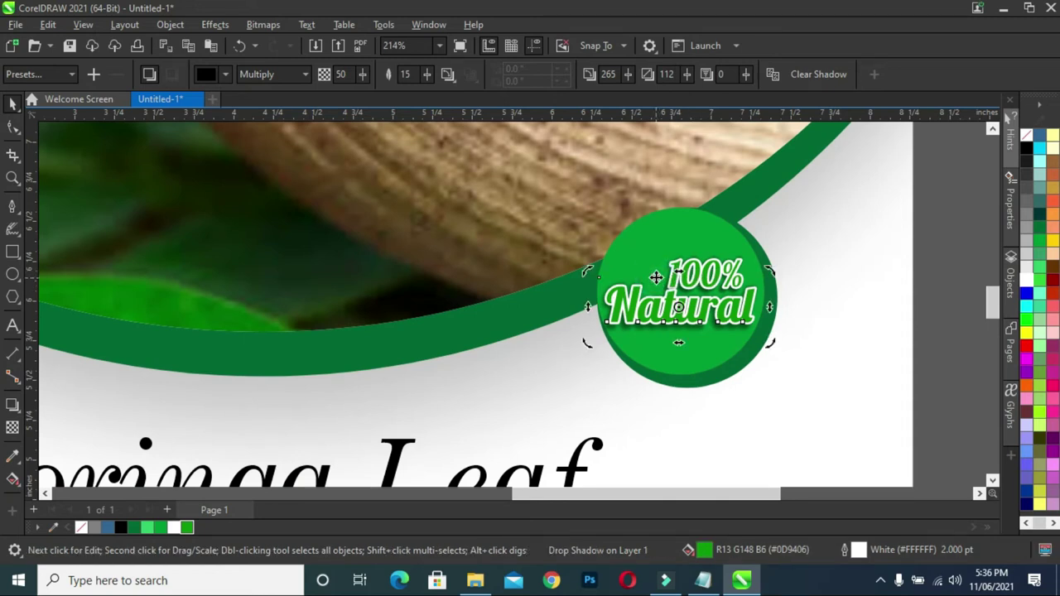
pyautogui.rightClick(655, 277)
pyautogui.click(693, 286)
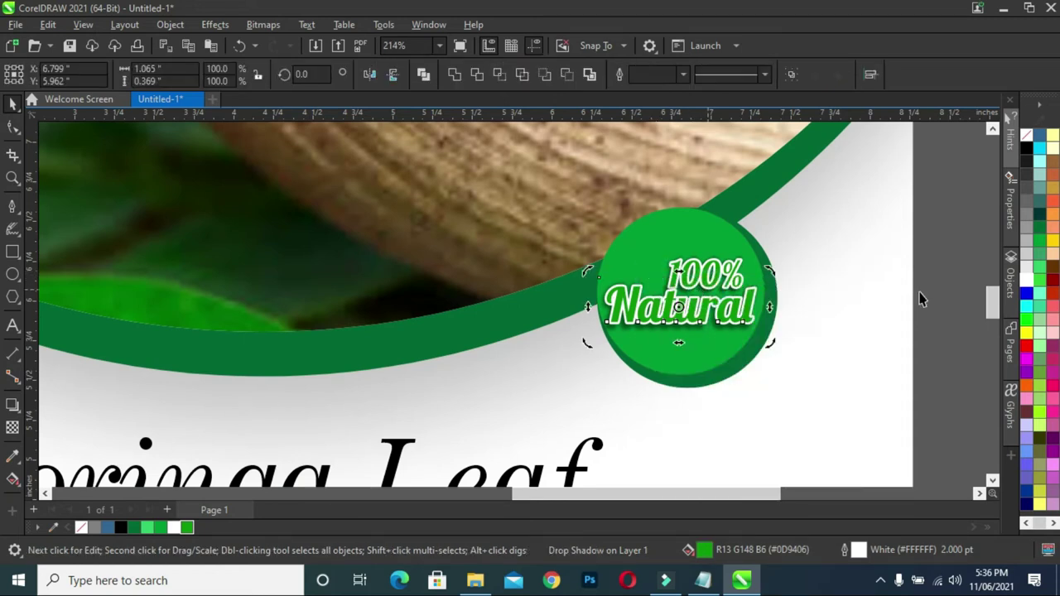
pyautogui.click(949, 279)
pyautogui.click(700, 335)
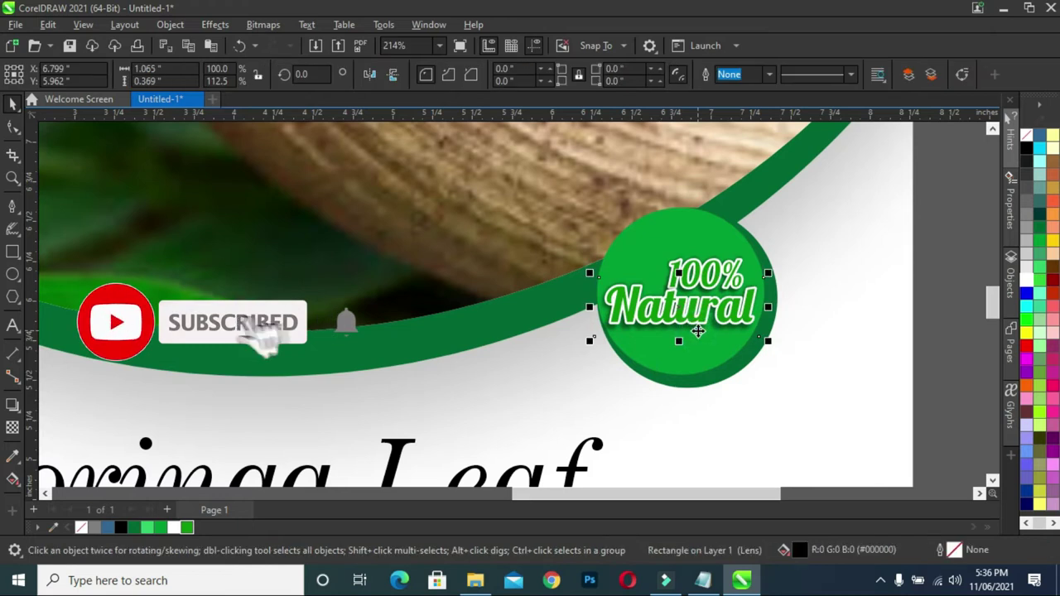
pyautogui.rightClick(698, 331)
pyautogui.click(771, 291)
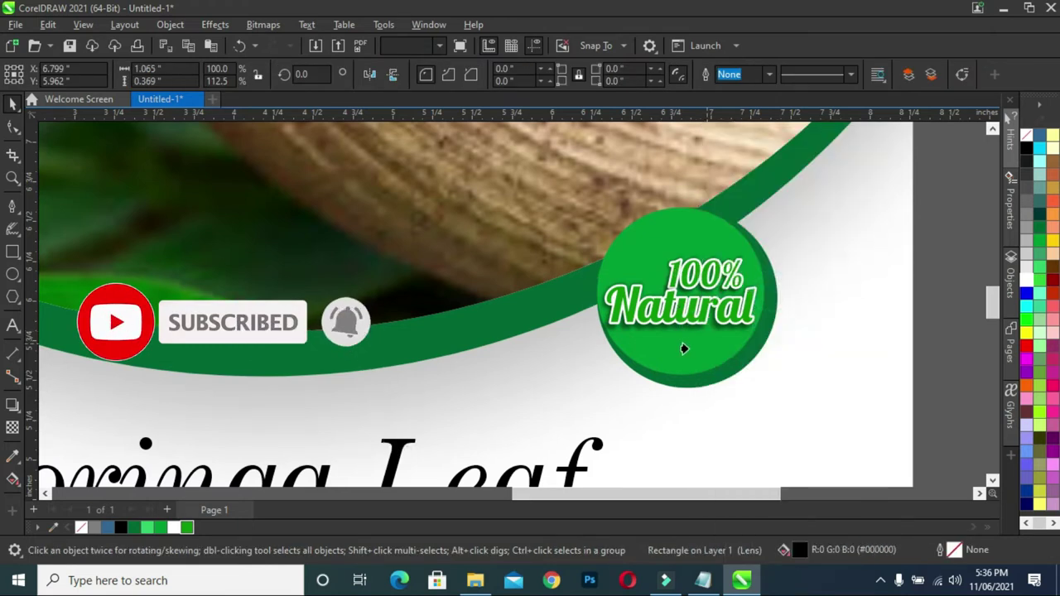
pyautogui.click(685, 352)
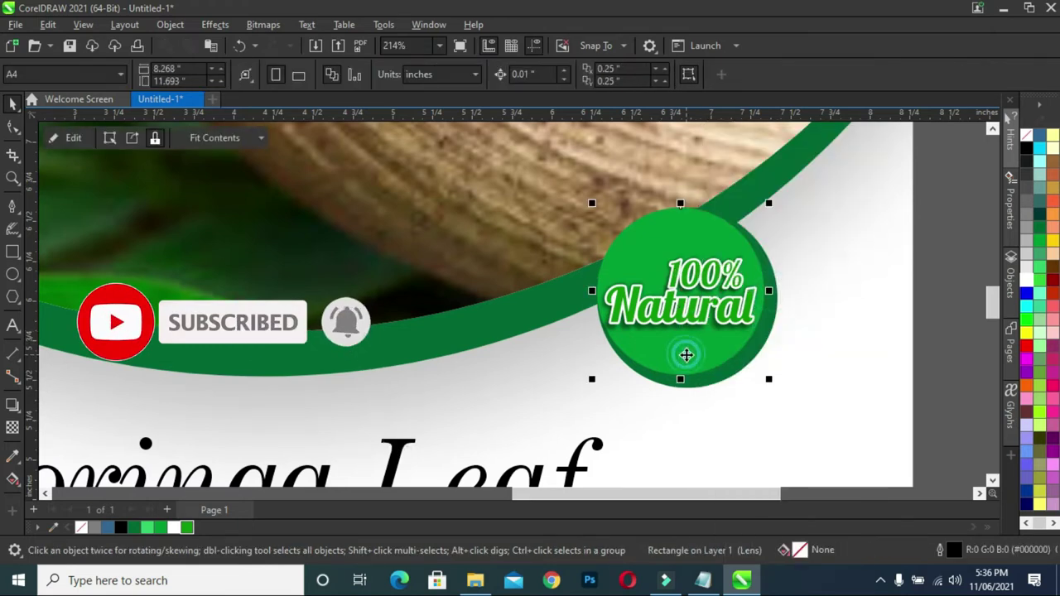
pyautogui.click(698, 267)
pyautogui.rightClick(695, 253)
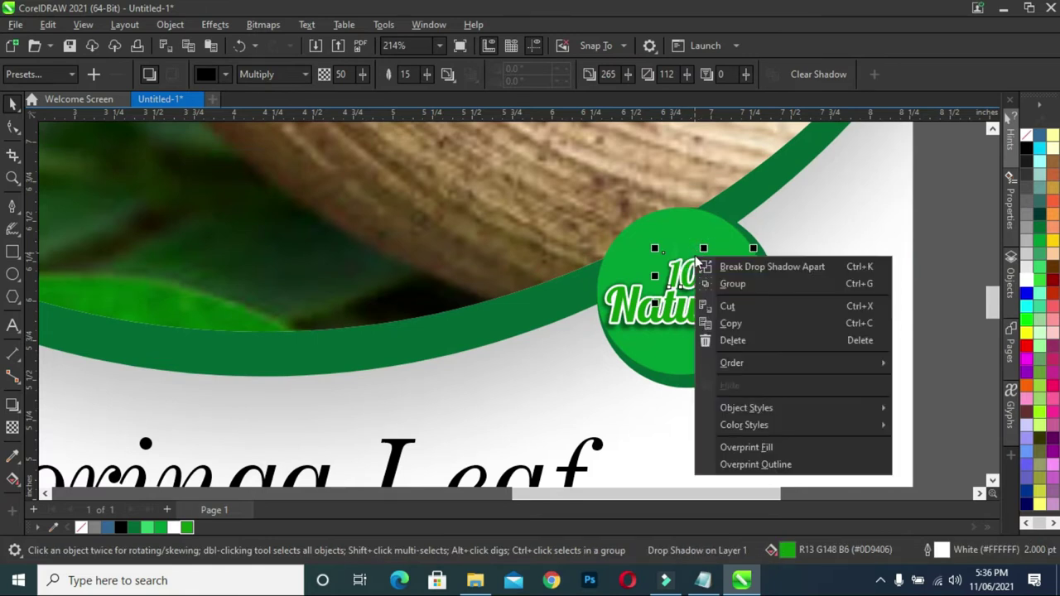
pyautogui.click(748, 265)
pyautogui.click(921, 223)
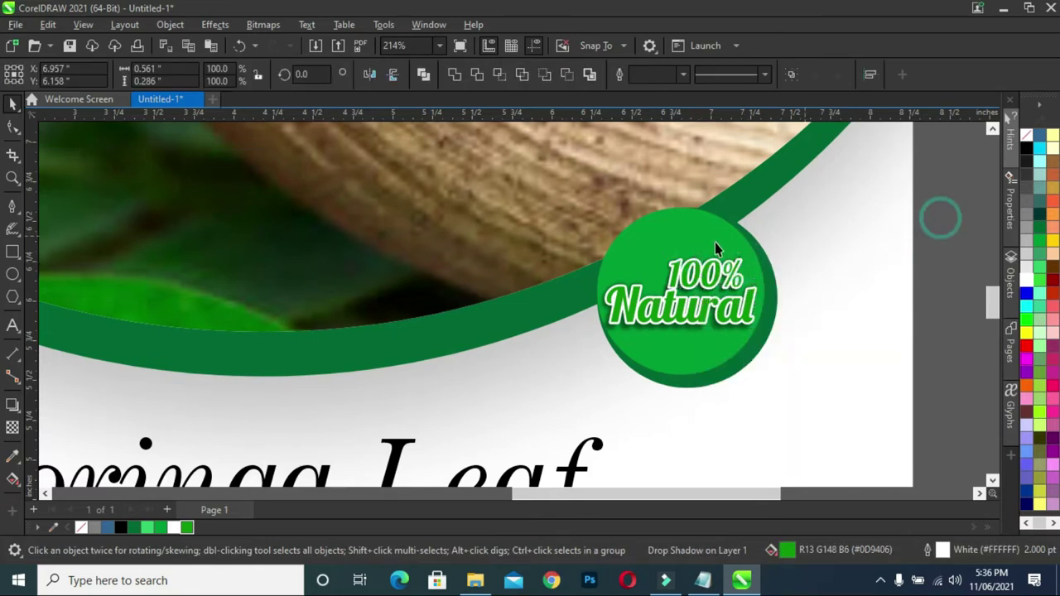
# - PowerClip the leftover shadow lens rectangle inside the green badge circle
pyautogui.click(689, 253)
pyautogui.rightClick(689, 253)
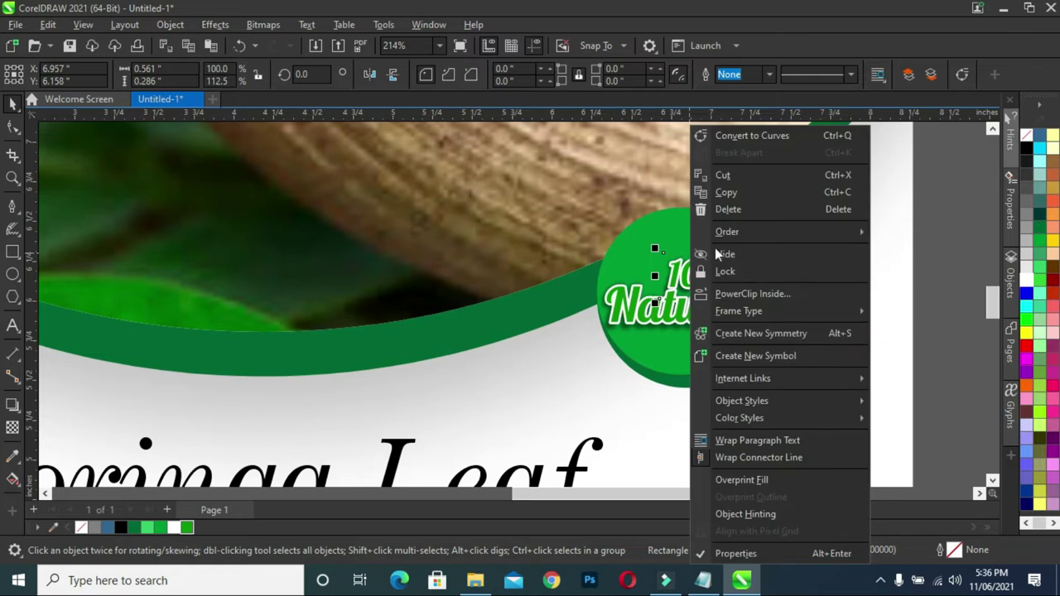
pyautogui.click(756, 294)
pyautogui.click(623, 260)
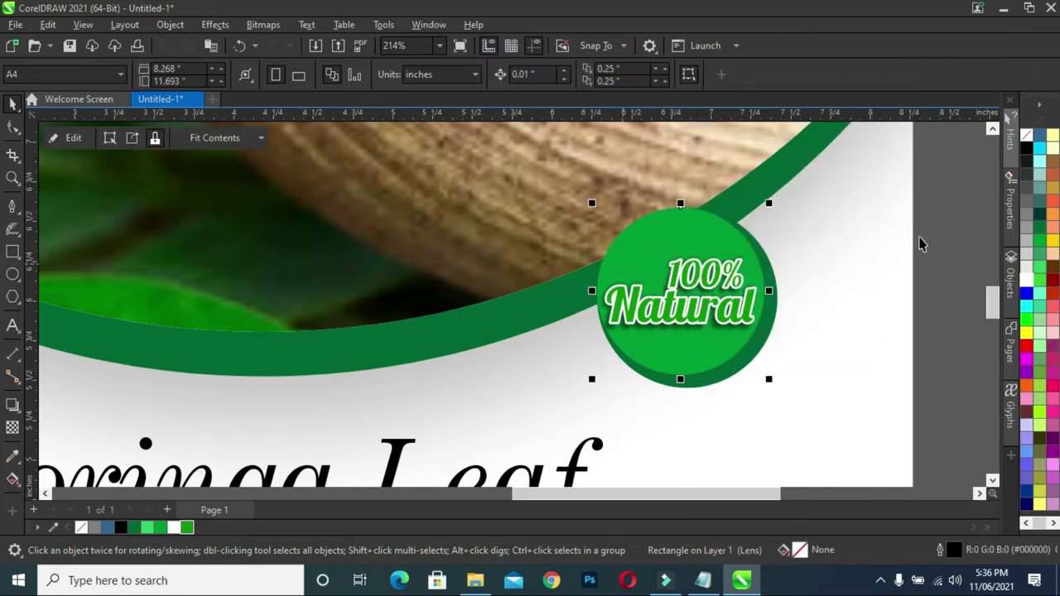
pyautogui.click(957, 232)
pyautogui.scroll(-3, 712, 245)
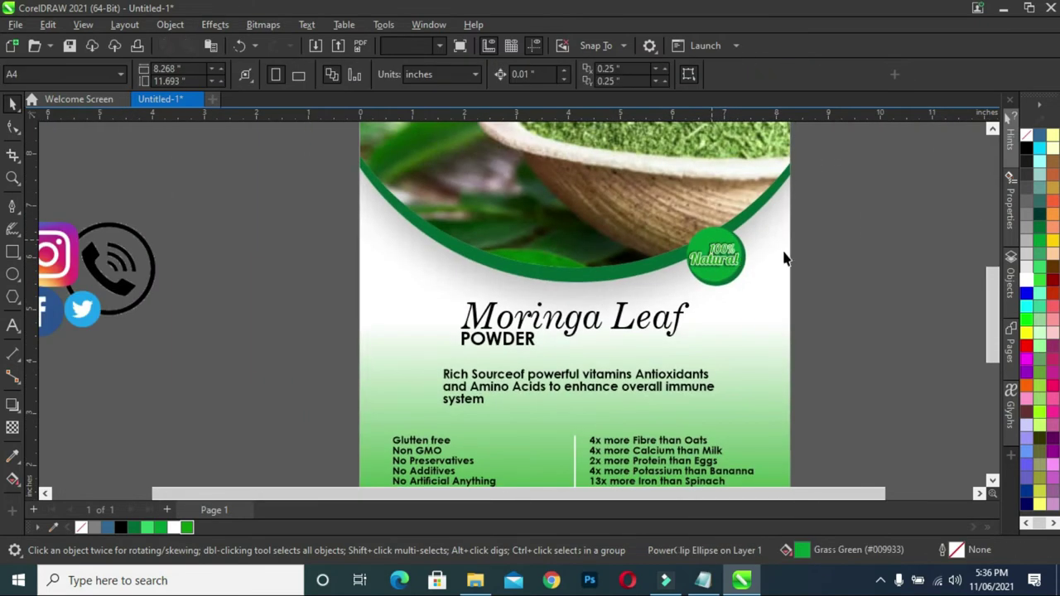
pyautogui.scroll(2, 858, 246)
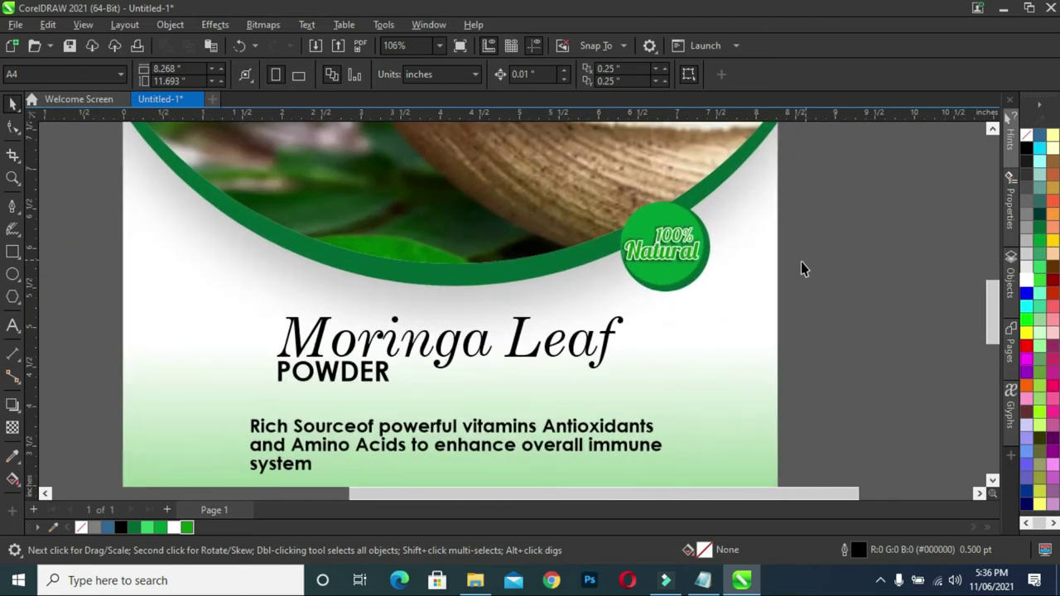
pyautogui.scroll(-4, 801, 262)
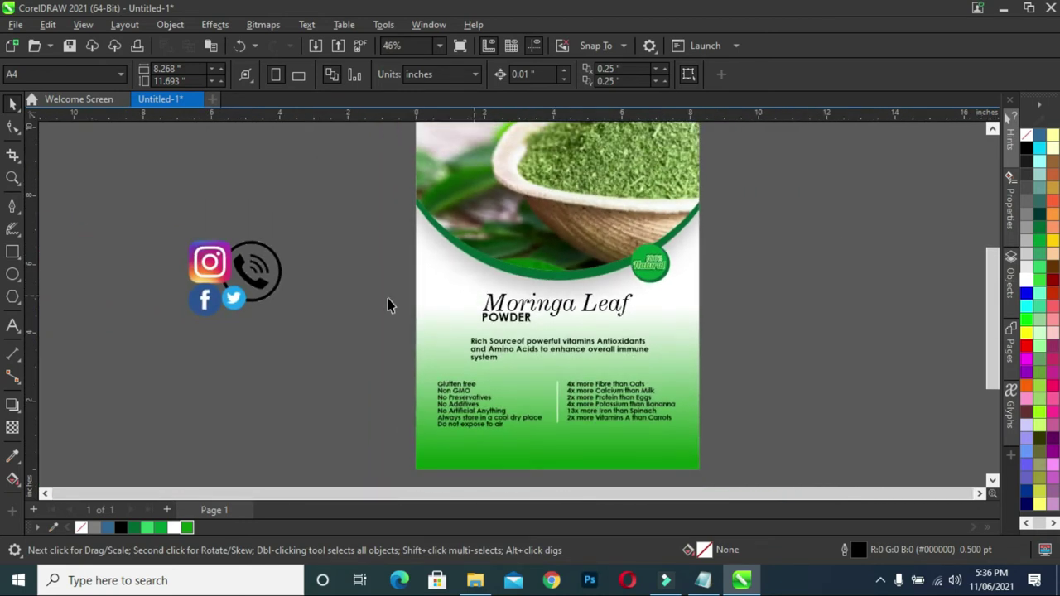
pyautogui.scroll(1, 388, 305)
pyautogui.scroll(1, 387, 305)
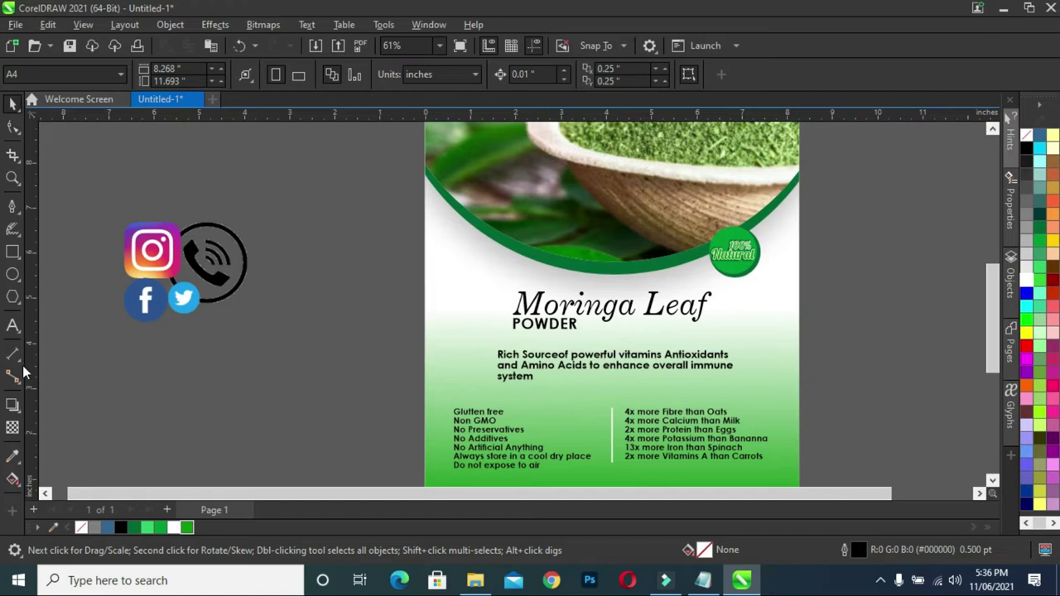
pyautogui.click(12, 326)
# - Copy '200g' from the Packaging text notes and paste it onto the canvas
pyautogui.click(254, 366)
pyautogui.click(703, 580)
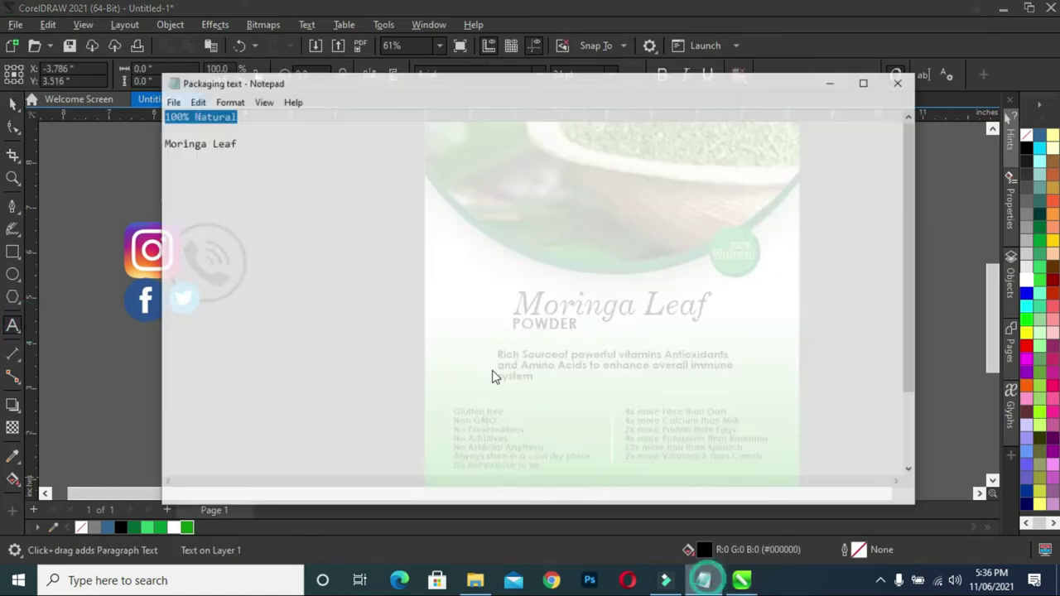
pyautogui.moveTo(171, 181); pyautogui.dragTo(115, 181)
pyautogui.hotkey('ctrl', 'c')
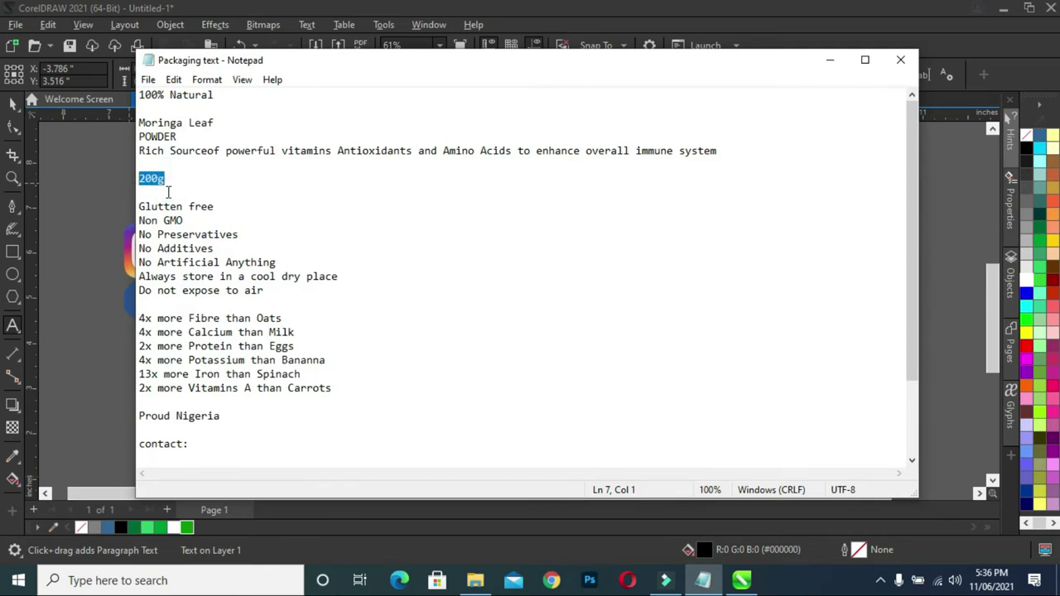
pyautogui.click(832, 61)
pyautogui.click(275, 332)
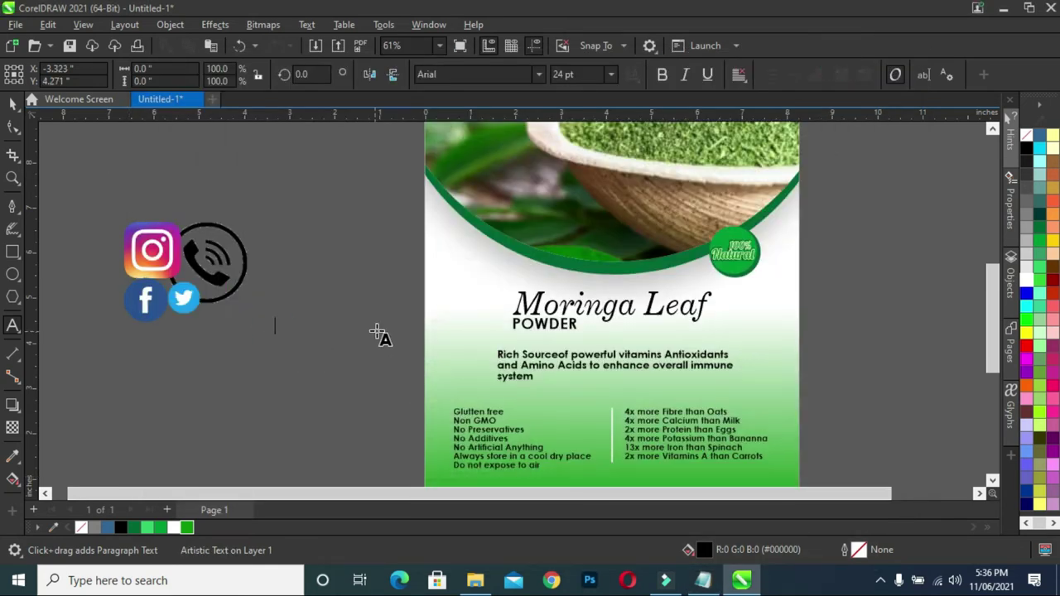
pyautogui.hotkey('ctrl', 'v')
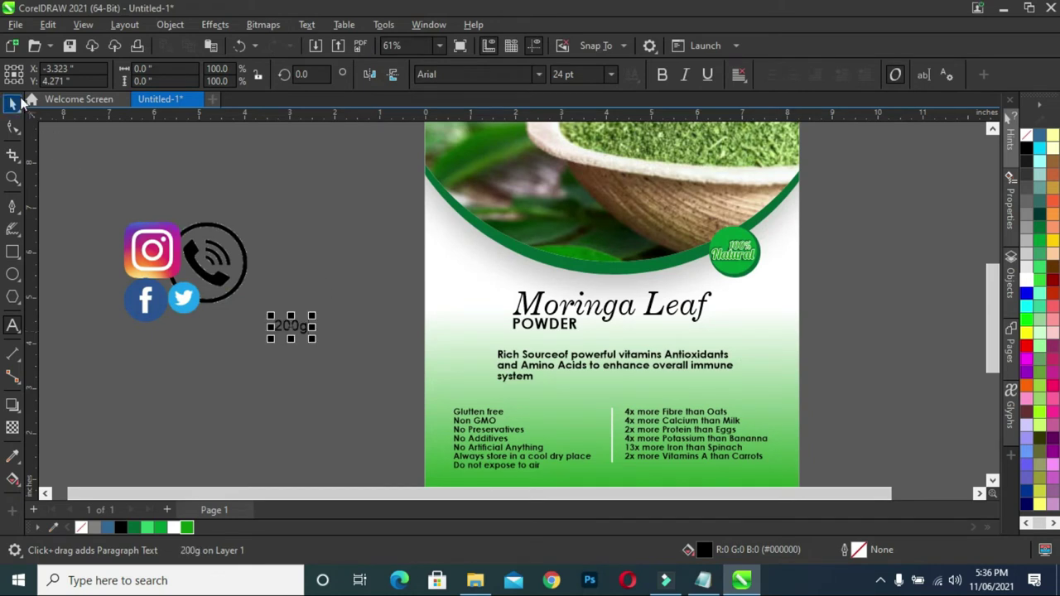
pyautogui.hotkey('ctrl', 'space')
# - Set 200g in Lobster 1.4 and move it onto the label right of the description
pyautogui.click(540, 75)
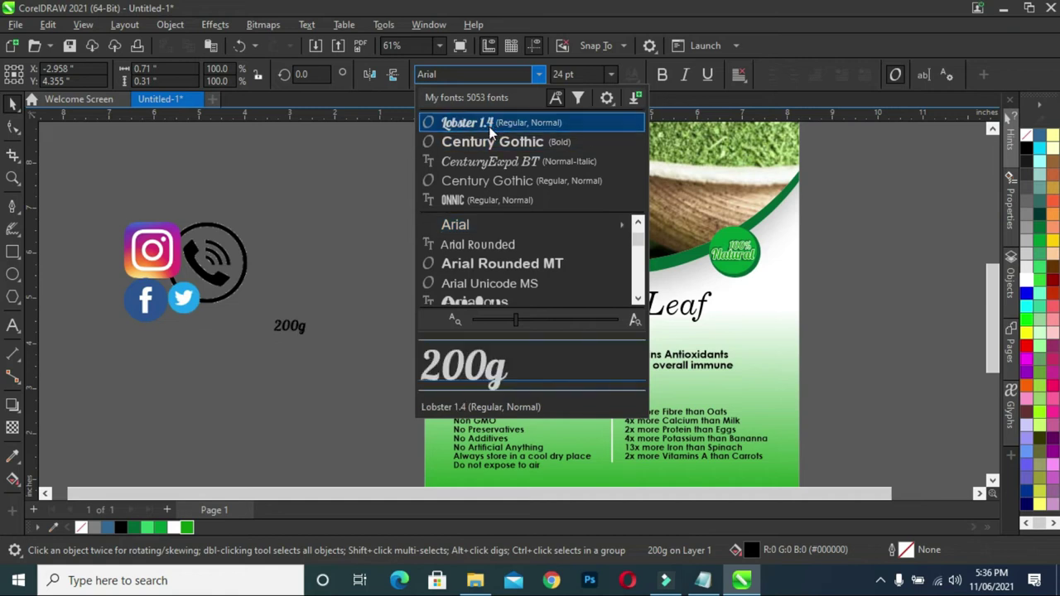
pyautogui.click(489, 124)
pyautogui.moveTo(286, 327); pyautogui.dragTo(744, 388)
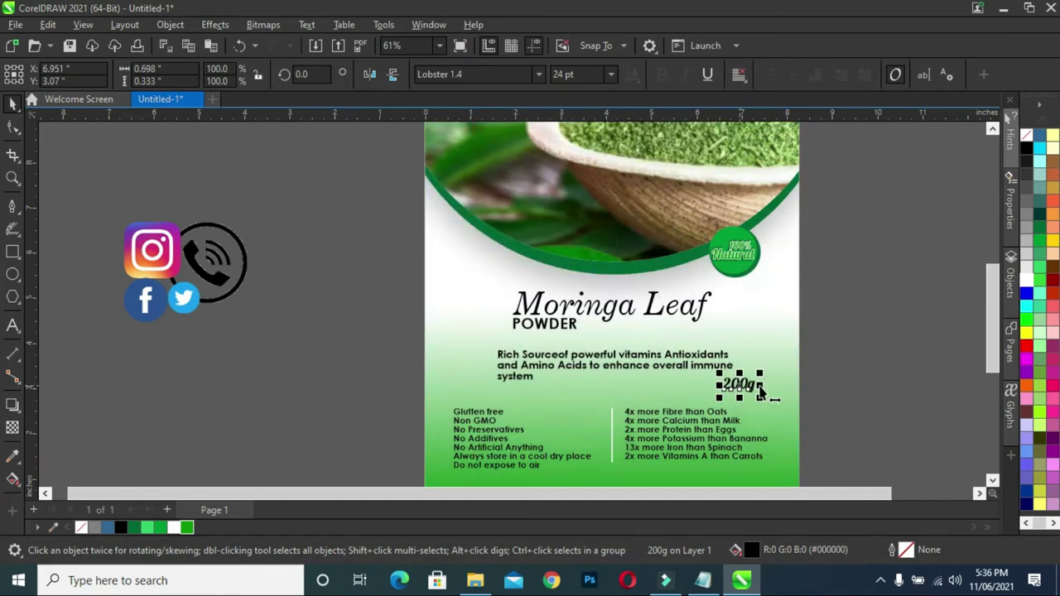
pyautogui.scroll(2, 863, 351)
pyautogui.scroll(-3, 996, 355)
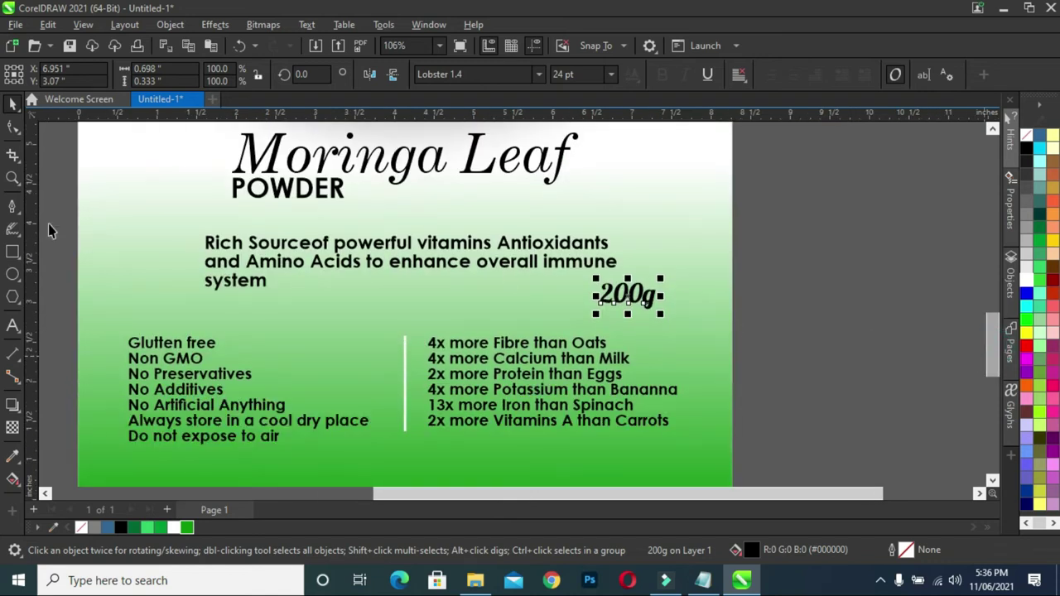
# - Draw a small circle to the right of the 200g text
pyautogui.click(12, 277)
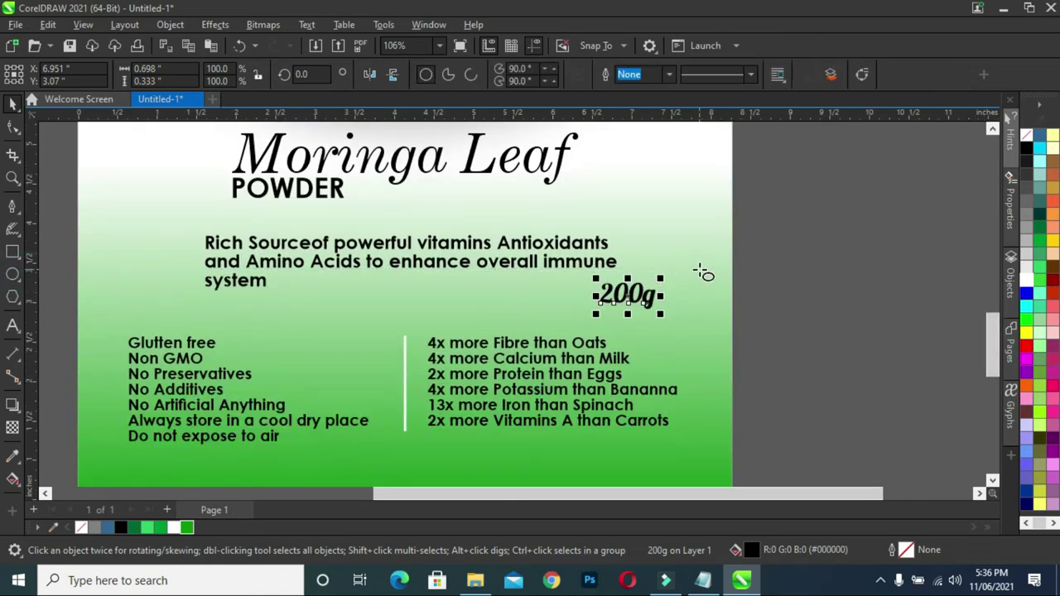
pyautogui.moveTo(693, 256)
pyautogui.mouseDown()
pyautogui.moveTo(764, 351)
pyautogui.moveTo(757, 322)
pyautogui.mouseUp()
pyautogui.click(15, 110)
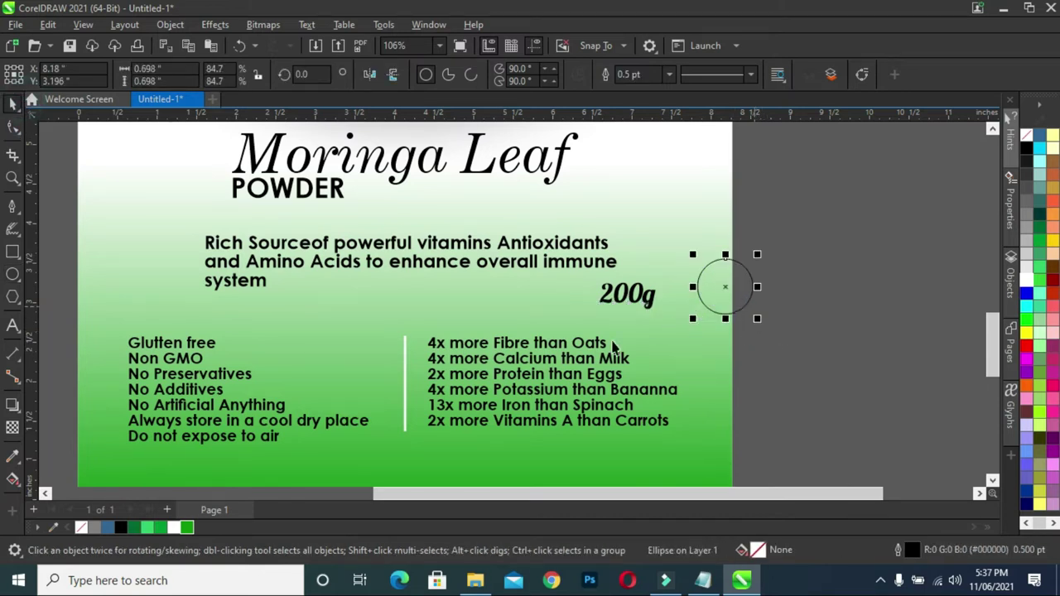
# - Fill the circle Forest Green with no outline and add a smaller bright-green copy in front
pyautogui.click(141, 527)
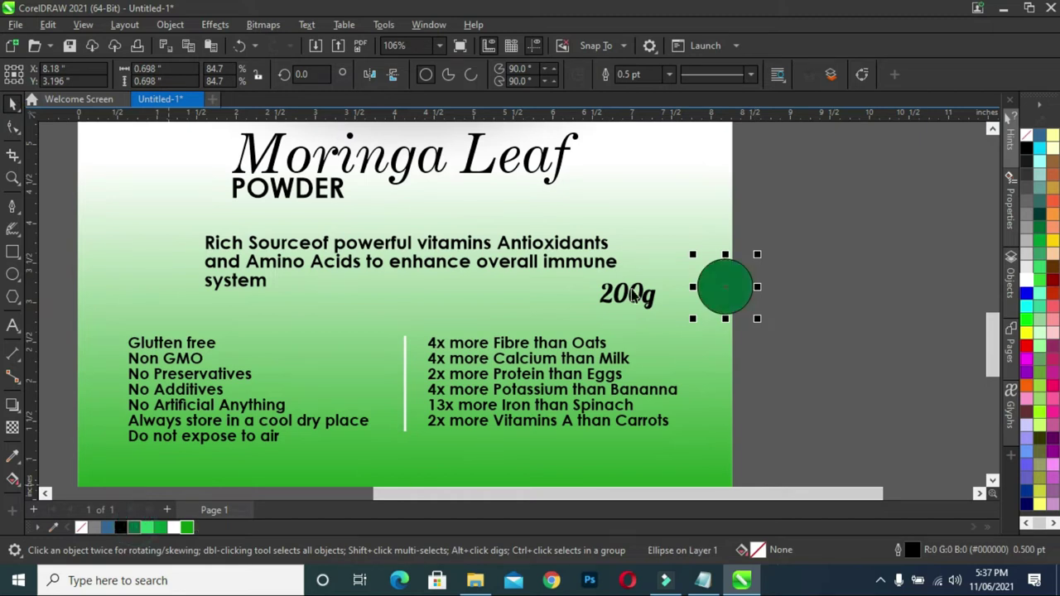
pyautogui.rightClick(76, 528)
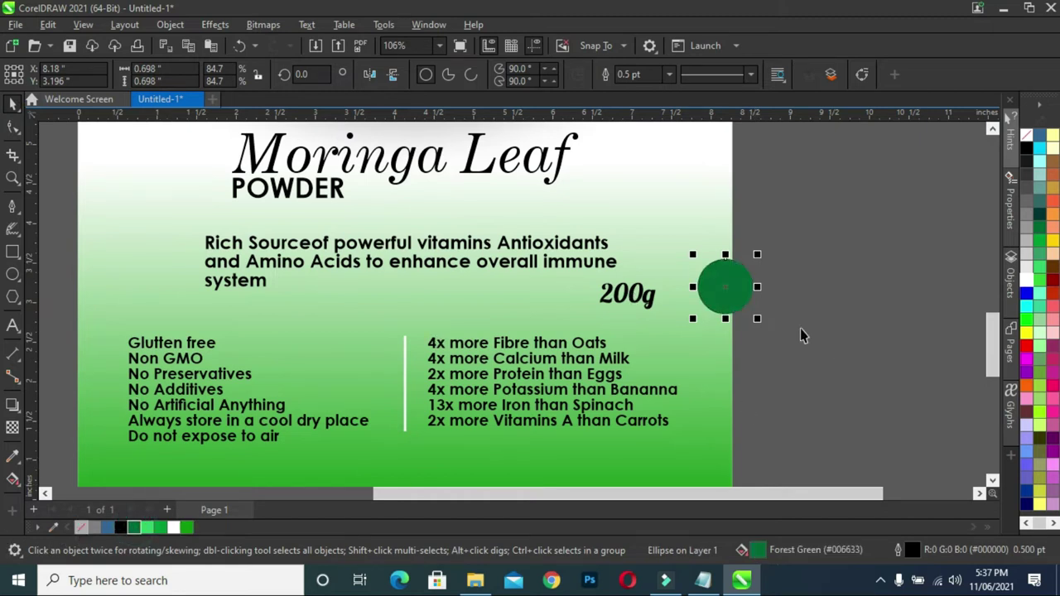
pyautogui.scroll(2, 724, 307)
pyautogui.moveTo(783, 326); pyautogui.dragTo(783, 320)
pyautogui.moveTo(833, 197); pyautogui.dragTo(662, 386)
pyautogui.moveTo(748, 251); pyautogui.dragTo(702, 267)
pyautogui.click(804, 284)
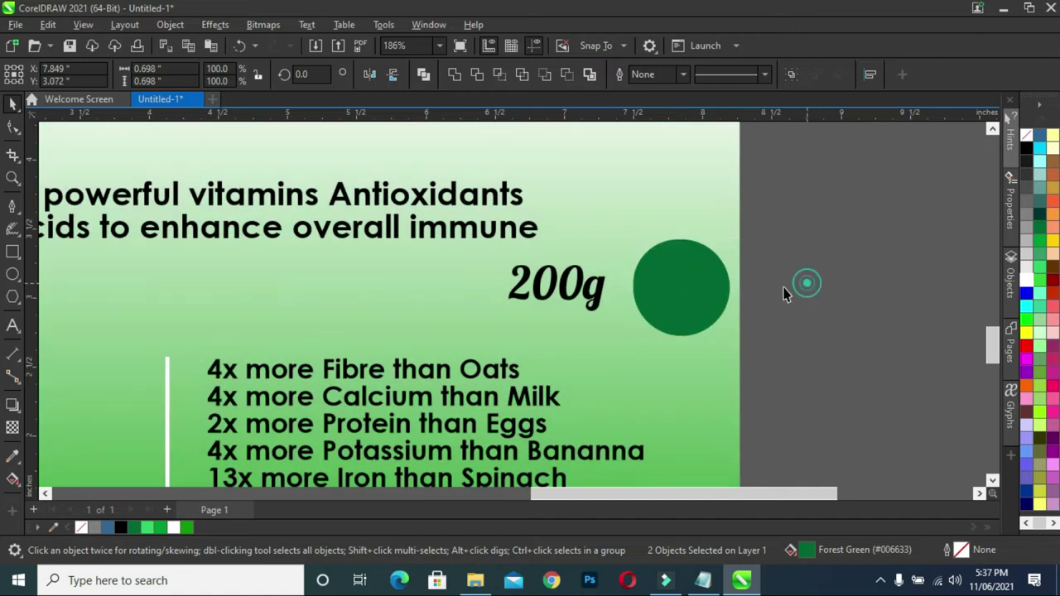
pyautogui.click(688, 293)
pyautogui.click(170, 531)
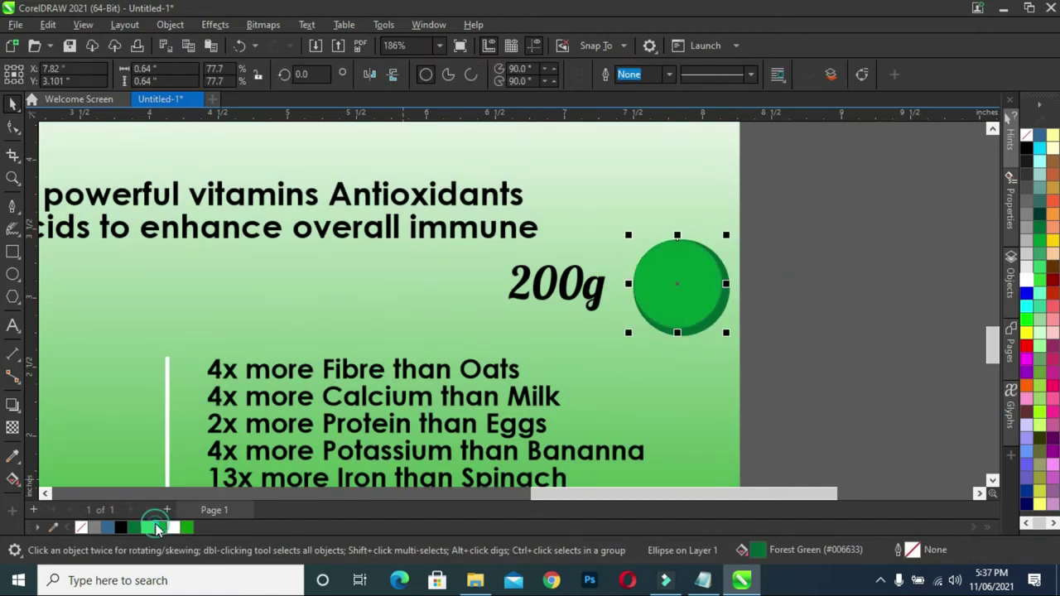
pyautogui.click(847, 321)
# - Shrink the green circle to about three-quarters size and move it onto the 200g text
pyautogui.scroll(2, 696, 305)
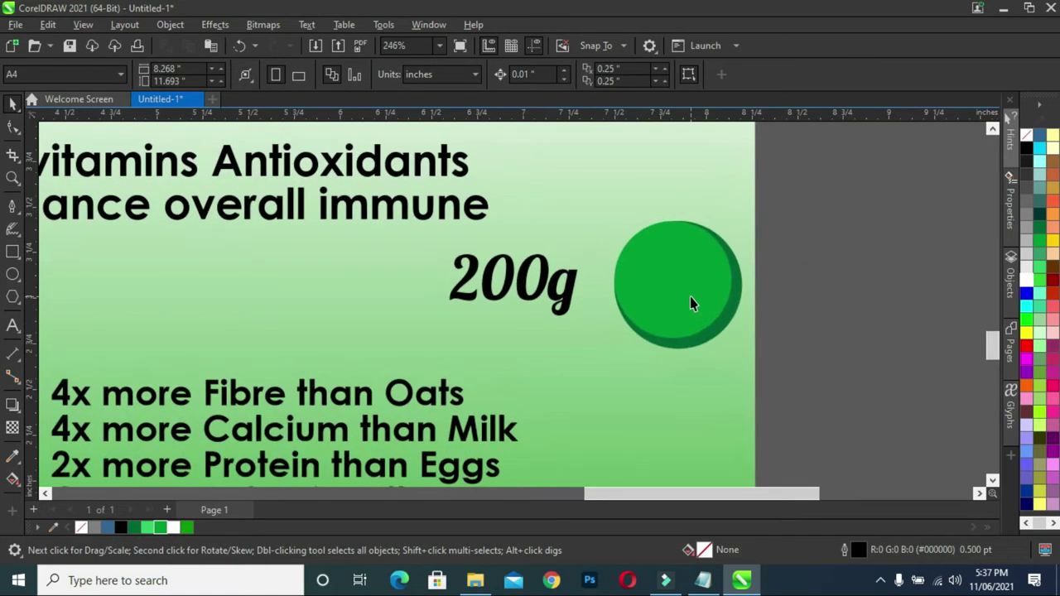
pyautogui.scroll(-1, 748, 260)
pyautogui.scroll(-1, 788, 278)
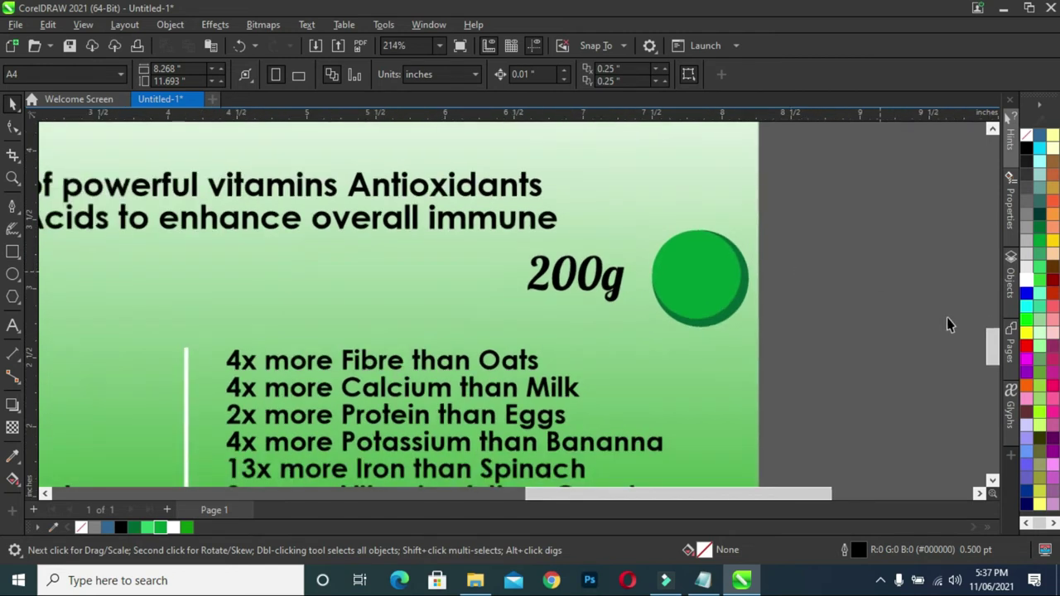
pyautogui.moveTo(991, 351); pyautogui.dragTo(990, 342)
pyautogui.moveTo(819, 434); pyautogui.dragTo(606, 392)
pyautogui.moveTo(642, 432); pyautogui.dragTo(616, 410)
pyautogui.moveTo(584, 374); pyautogui.dragTo(575, 359)
pyautogui.click(849, 363)
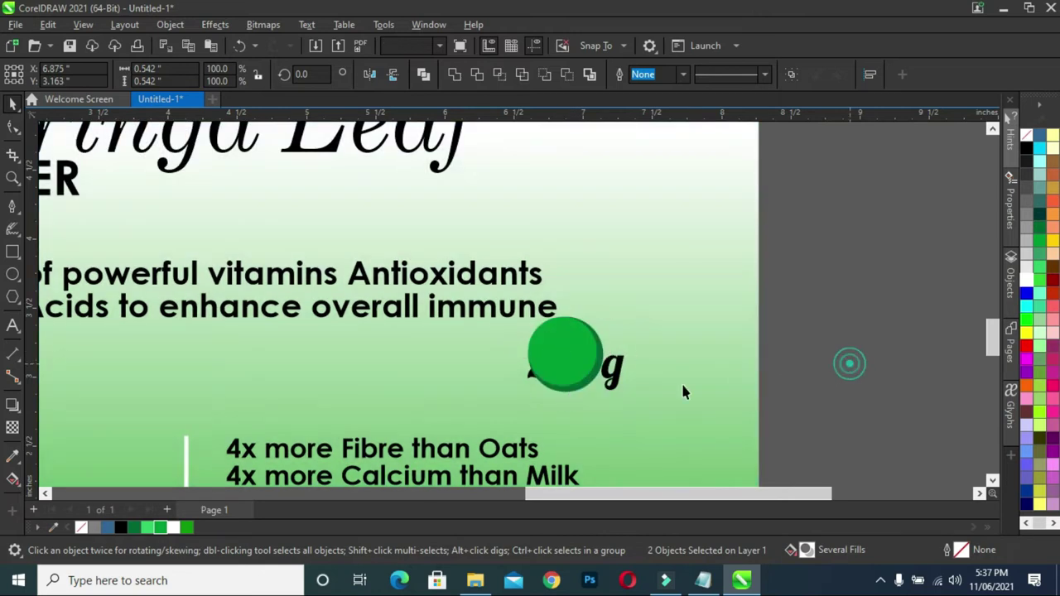
pyautogui.click(617, 383)
# - Bring 200g in front of the circle, scale it down, make it white and centre it inside
pyautogui.moveTo(617, 382); pyautogui.dragTo(603, 381)
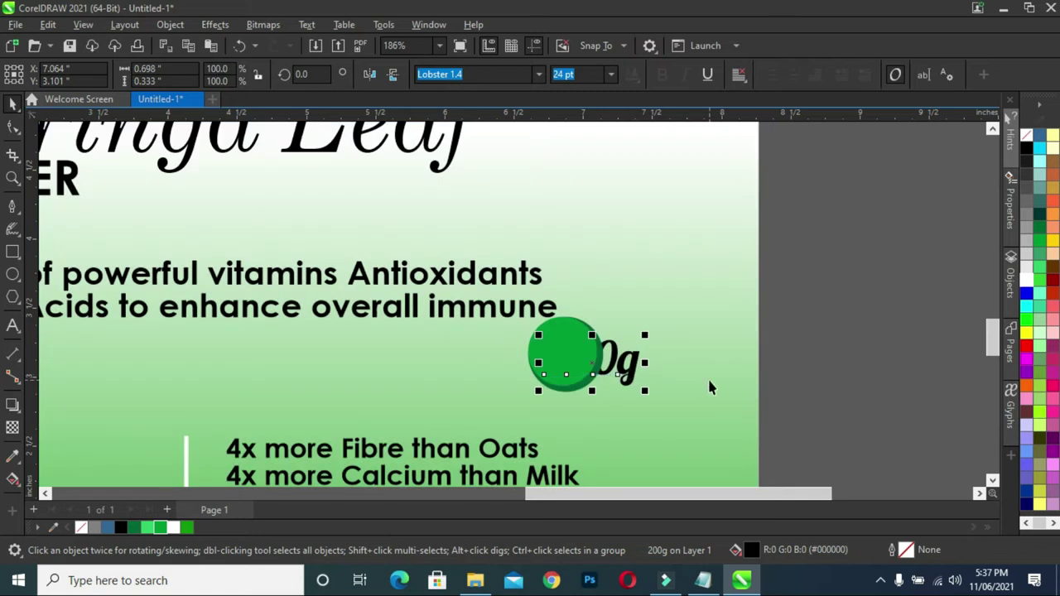
pyautogui.hotkey('shift', 'pageup')
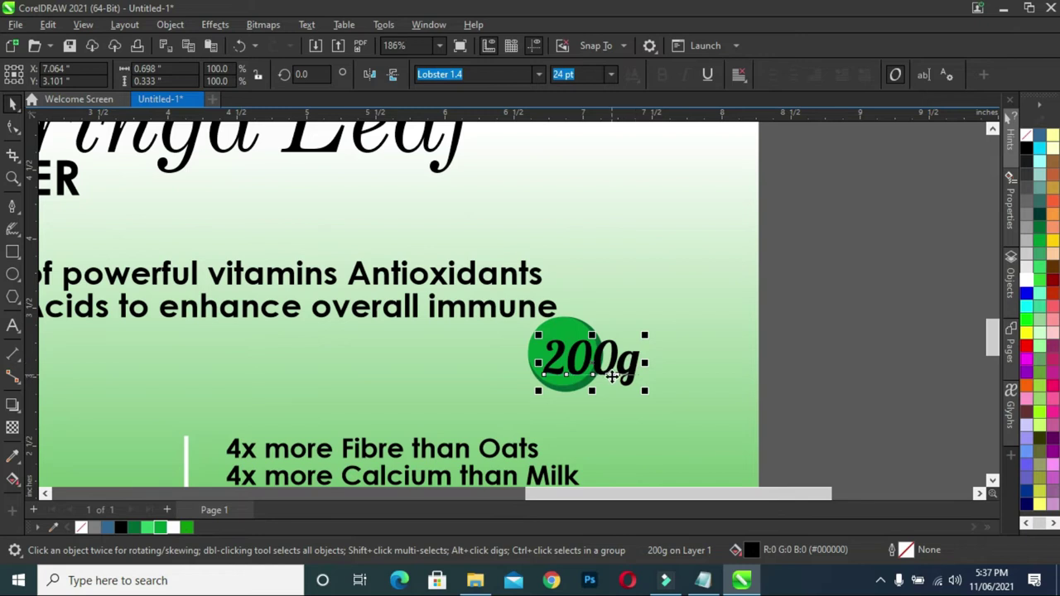
pyautogui.moveTo(622, 370); pyautogui.dragTo(595, 378)
pyautogui.click(1027, 279)
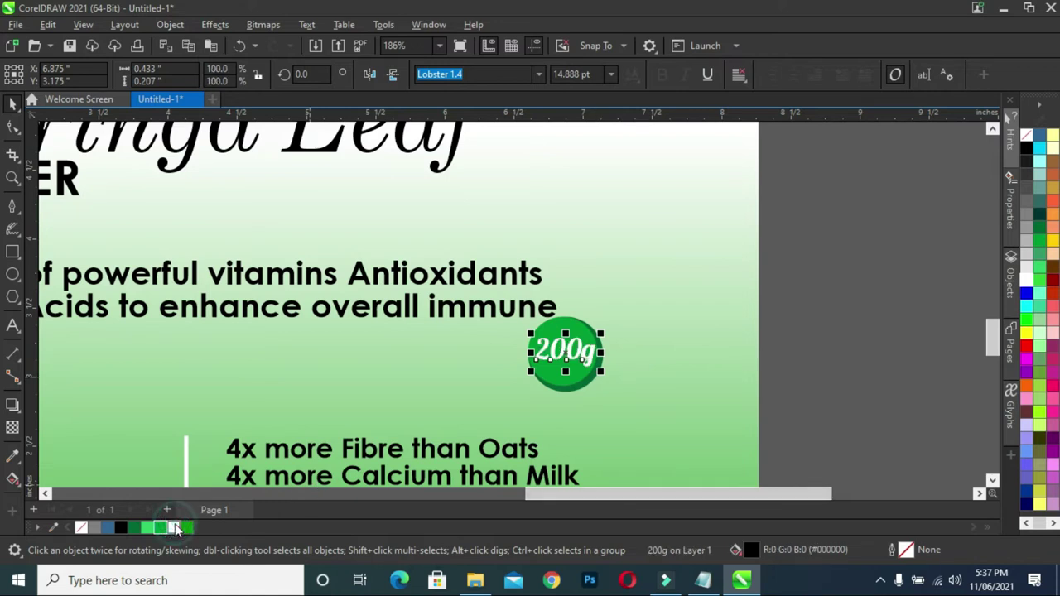
pyautogui.click(899, 292)
pyautogui.scroll(2, 566, 357)
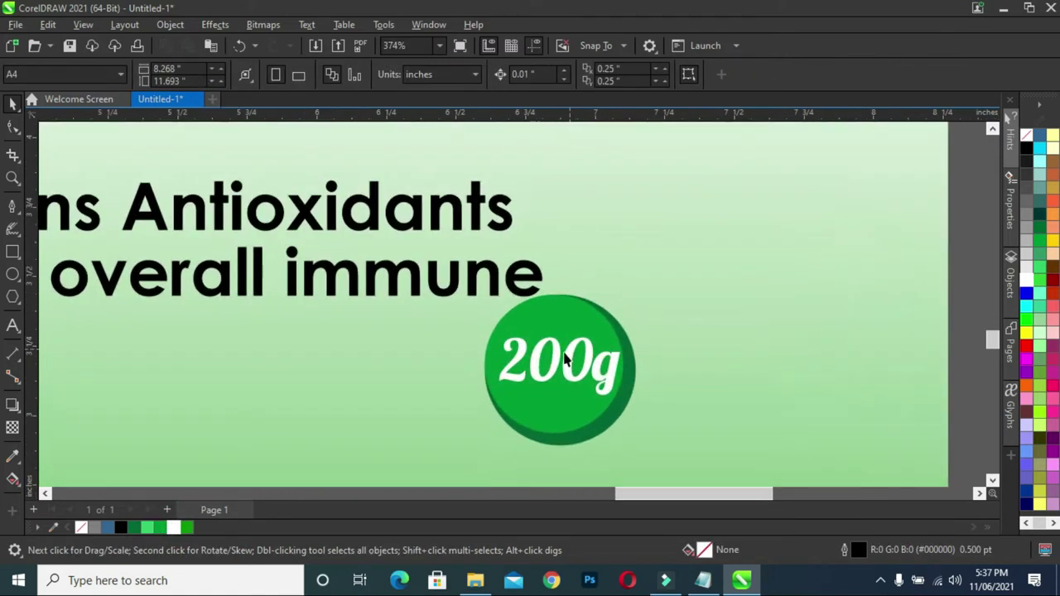
pyautogui.moveTo(569, 365); pyautogui.dragTo(562, 357)
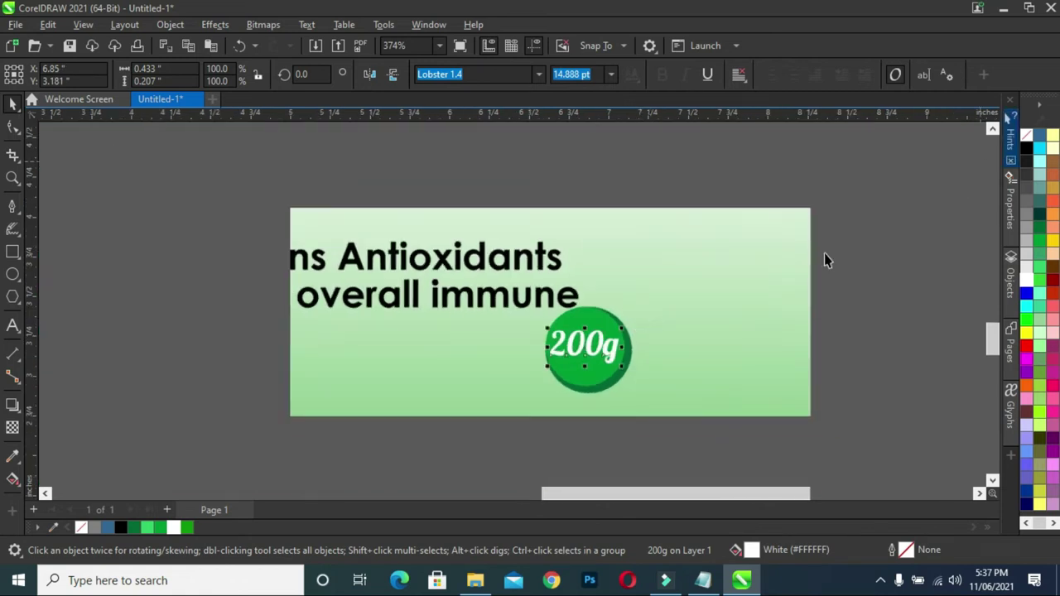
# - Add a drop shadow beneath the 200g badge text
pyautogui.click(12, 405)
pyautogui.scroll(2, 590, 347)
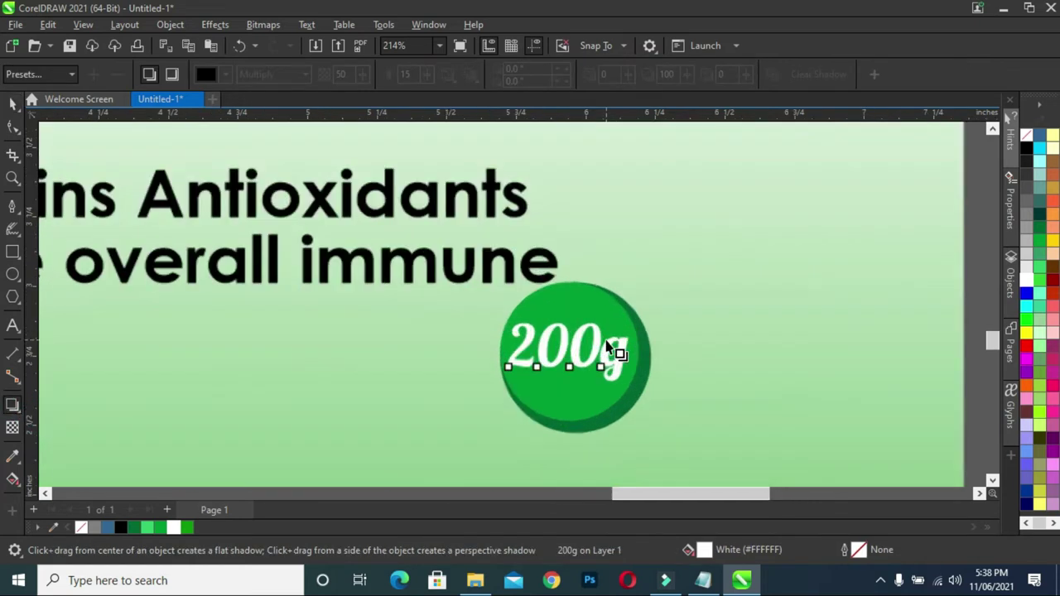
pyautogui.moveTo(568, 325); pyautogui.dragTo(568, 386)
pyautogui.scroll(3, 568, 381)
pyautogui.scroll(-3, 603, 378)
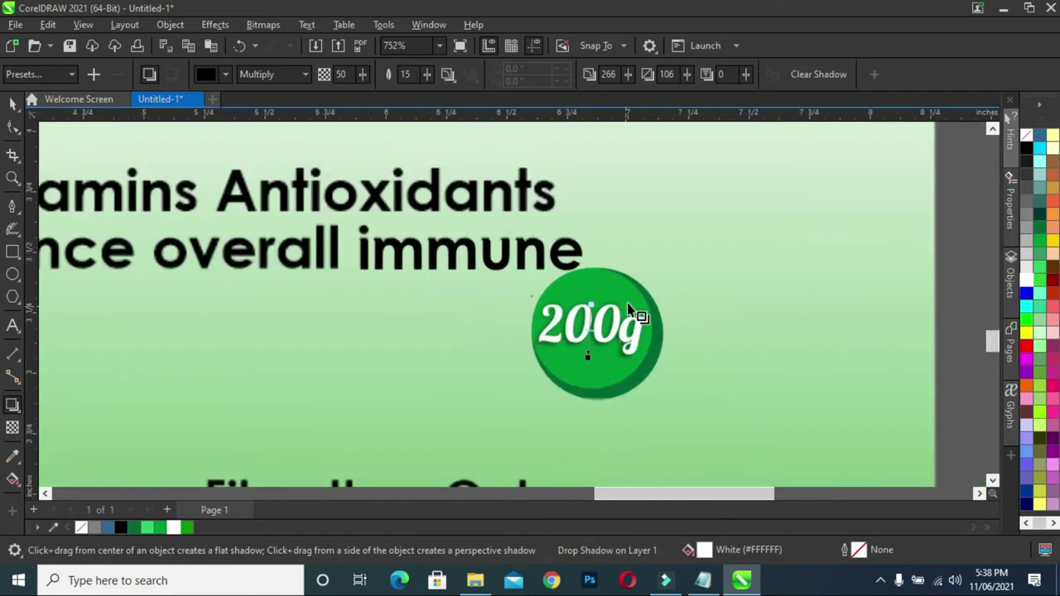
pyautogui.scroll(-3, 629, 311)
pyautogui.scroll(1, 622, 301)
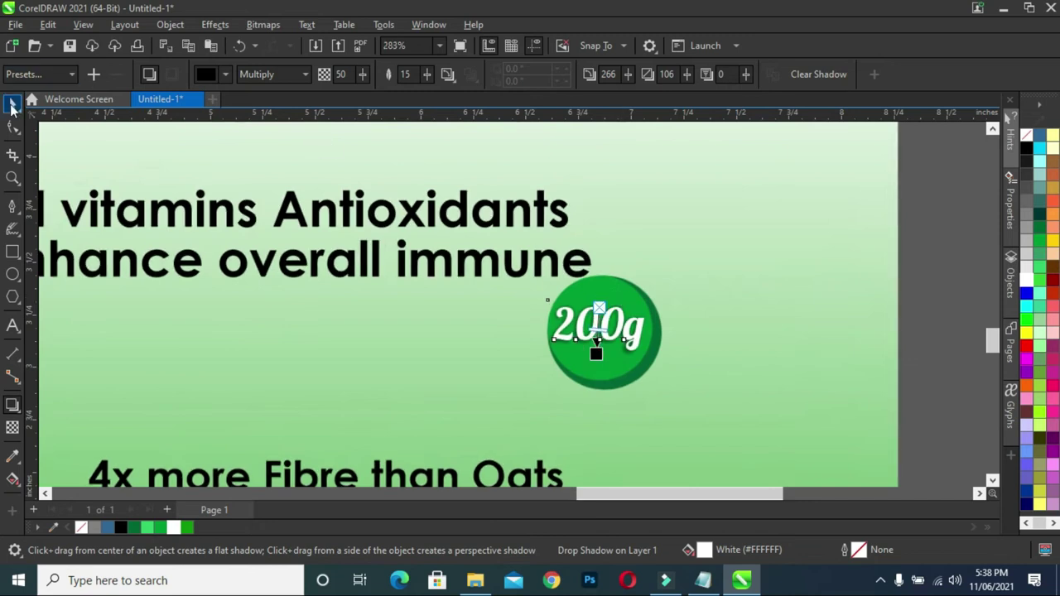
# - Break the 200g badge's drop shadow apart
pyautogui.click(12, 105)
pyautogui.rightClick(590, 338)
pyautogui.click(662, 162)
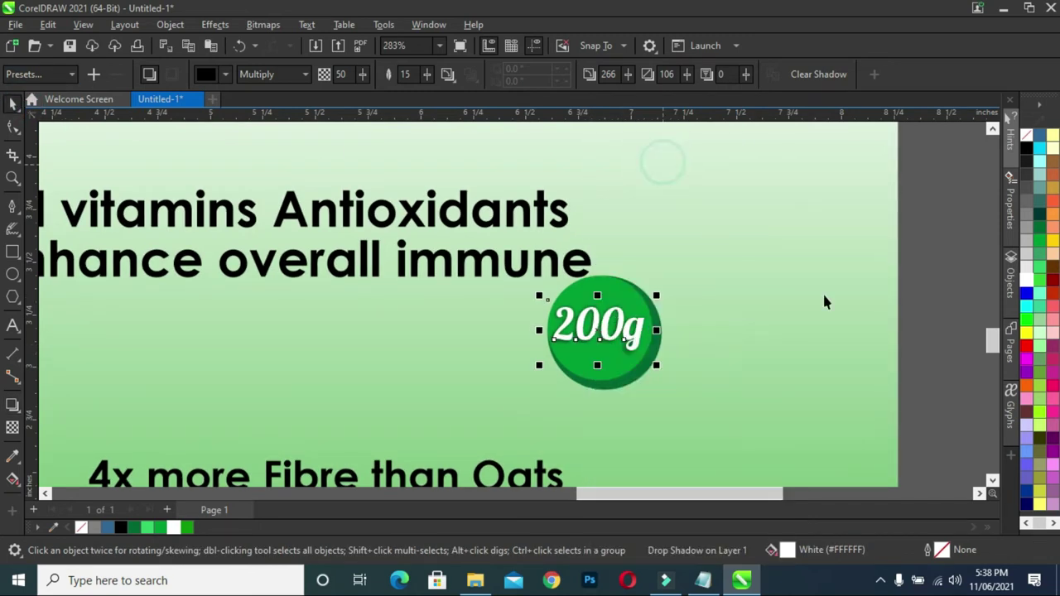
# - PowerClip the shadow's lens rectangle inside the 200g badge circle
pyautogui.click(930, 318)
pyautogui.click(600, 344)
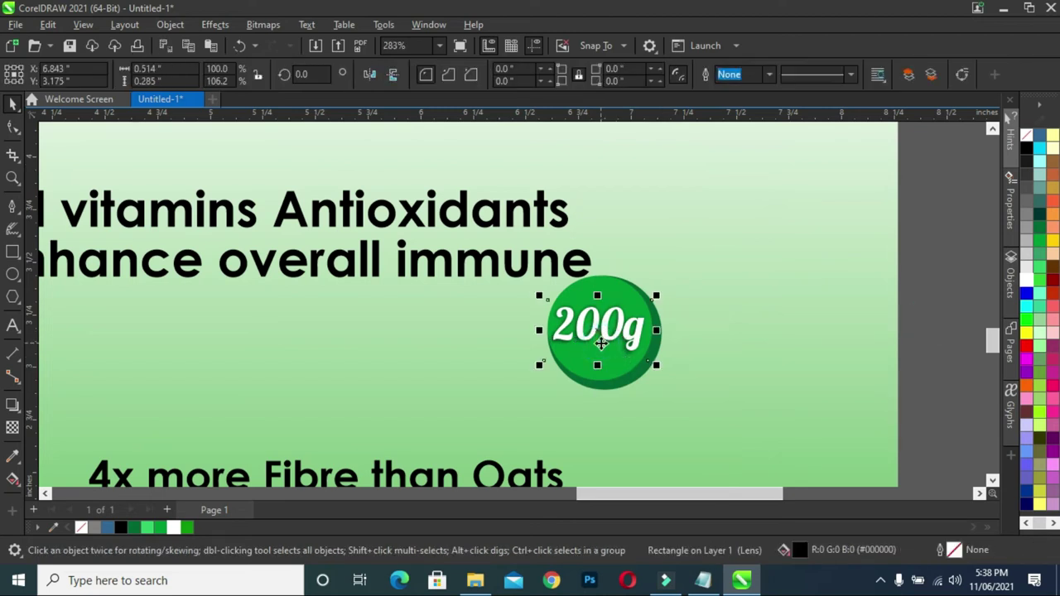
pyautogui.rightClick(600, 344)
pyautogui.click(651, 290)
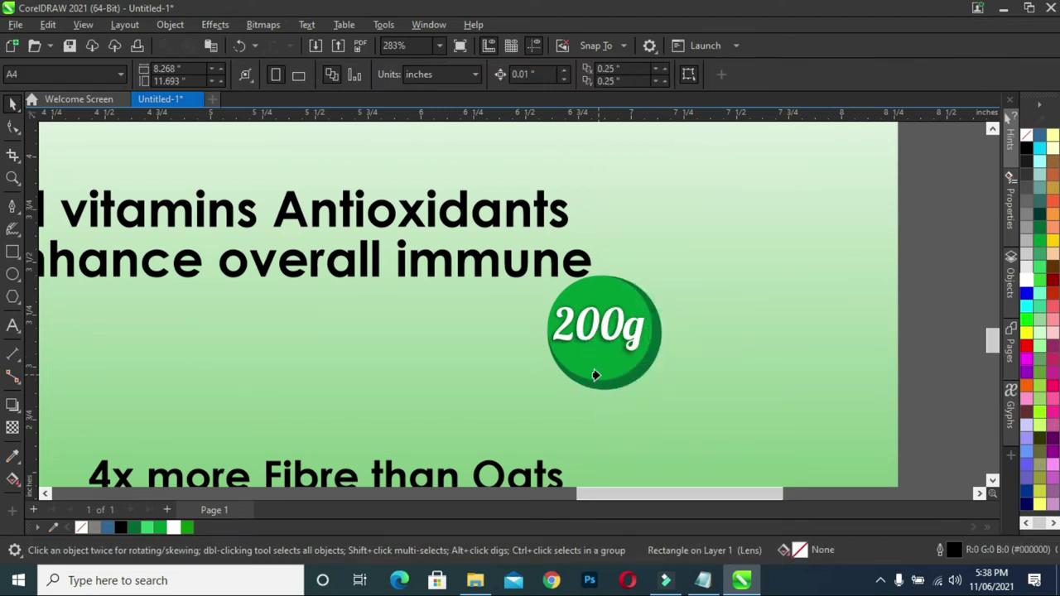
pyautogui.click(595, 375)
pyautogui.click(967, 296)
pyautogui.scroll(-3, 696, 270)
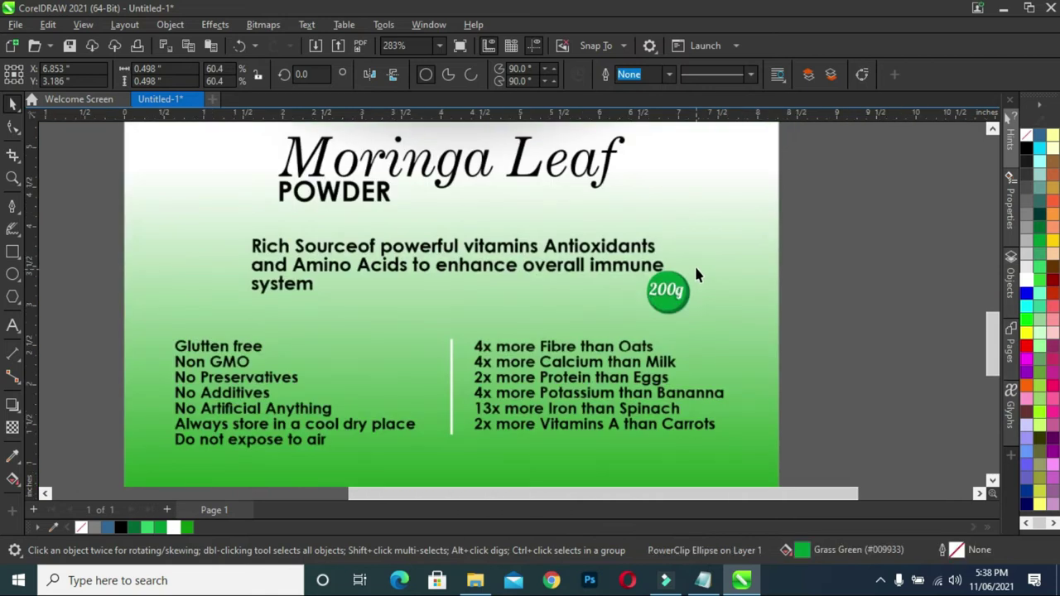
pyautogui.press('Escape')
pyautogui.scroll(-4, 762, 232)
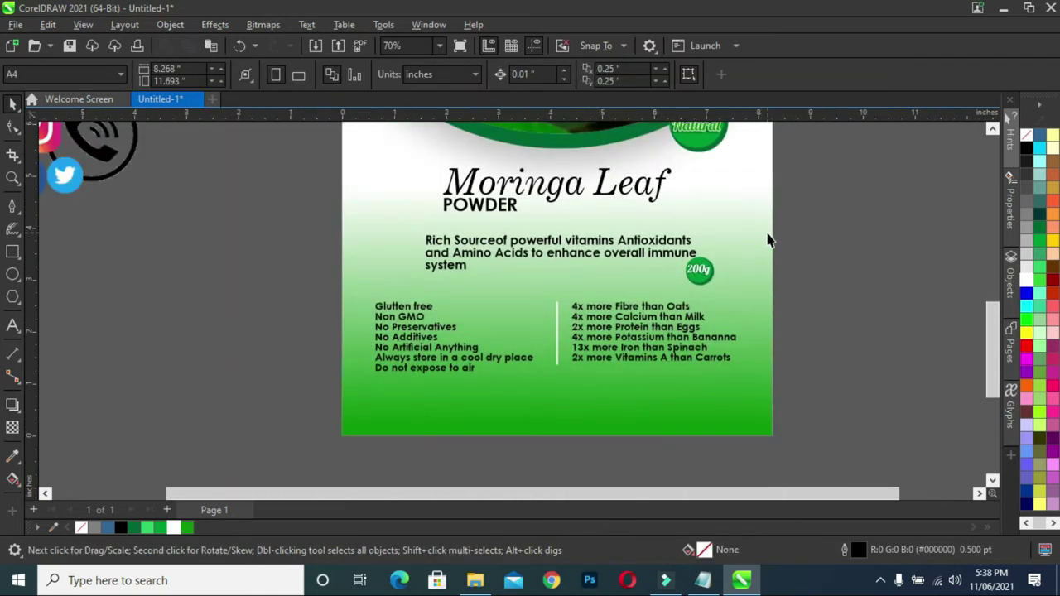
pyautogui.scroll(-2, 769, 239)
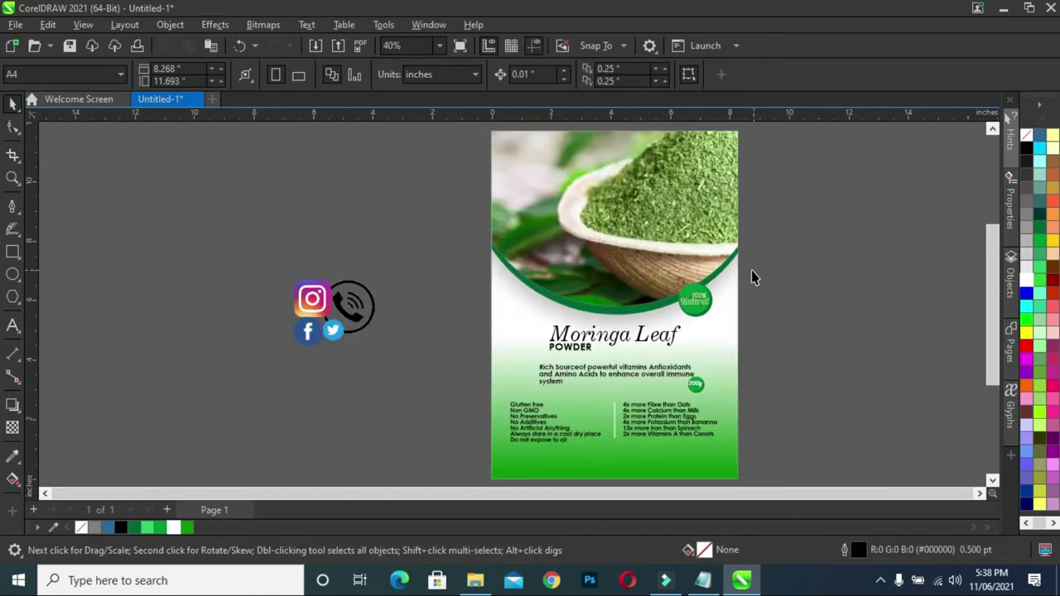
pyautogui.scroll(3, 740, 291)
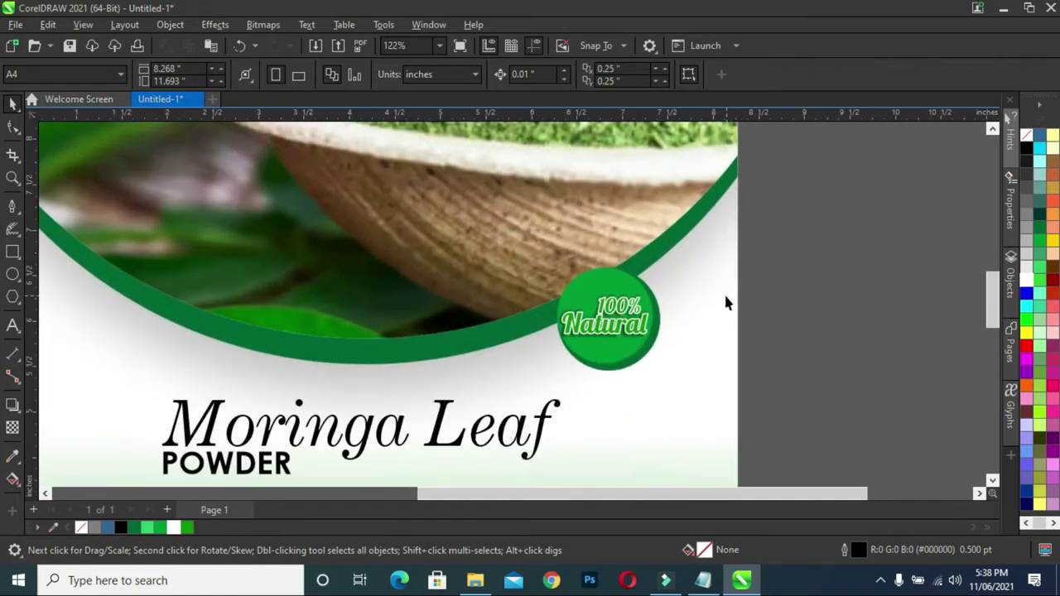
pyautogui.scroll(2, 726, 303)
pyautogui.click(593, 388)
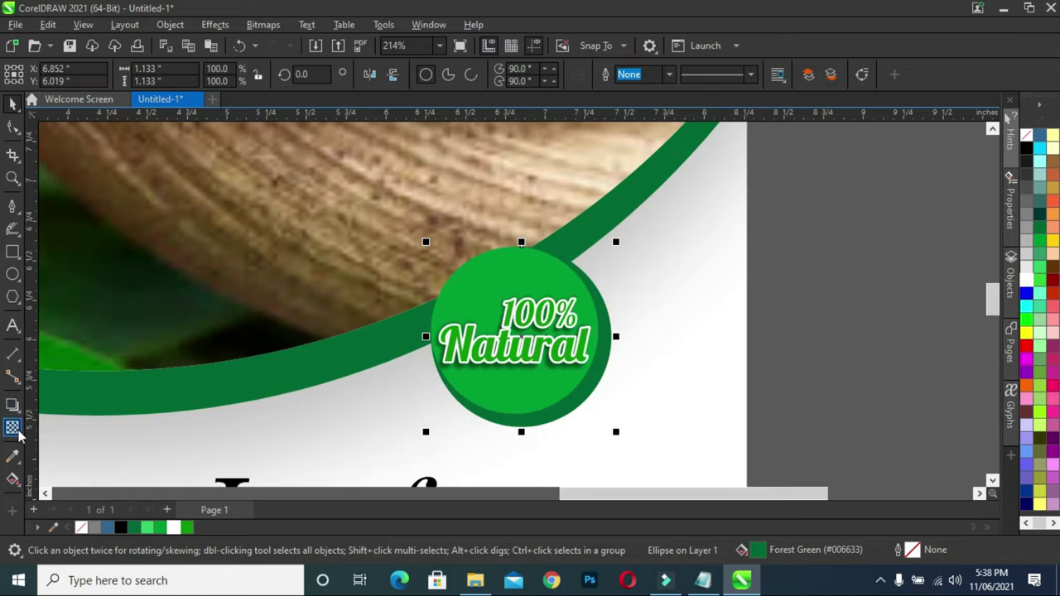
# - Add a downward drop shadow to the 100% Natural badge with opacity 42
pyautogui.click(11, 406)
pyautogui.moveTo(519, 246); pyautogui.dragTo(521, 424)
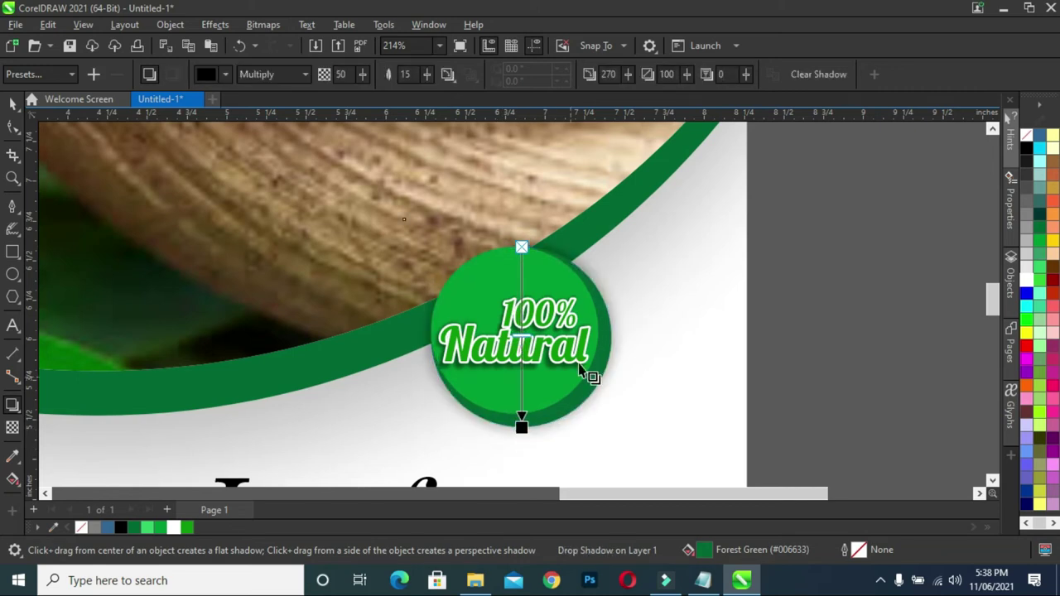
pyautogui.scroll(-2, 595, 360)
pyautogui.scroll(-1, 602, 348)
pyautogui.moveTo(362, 75); pyautogui.dragTo(423, 83)
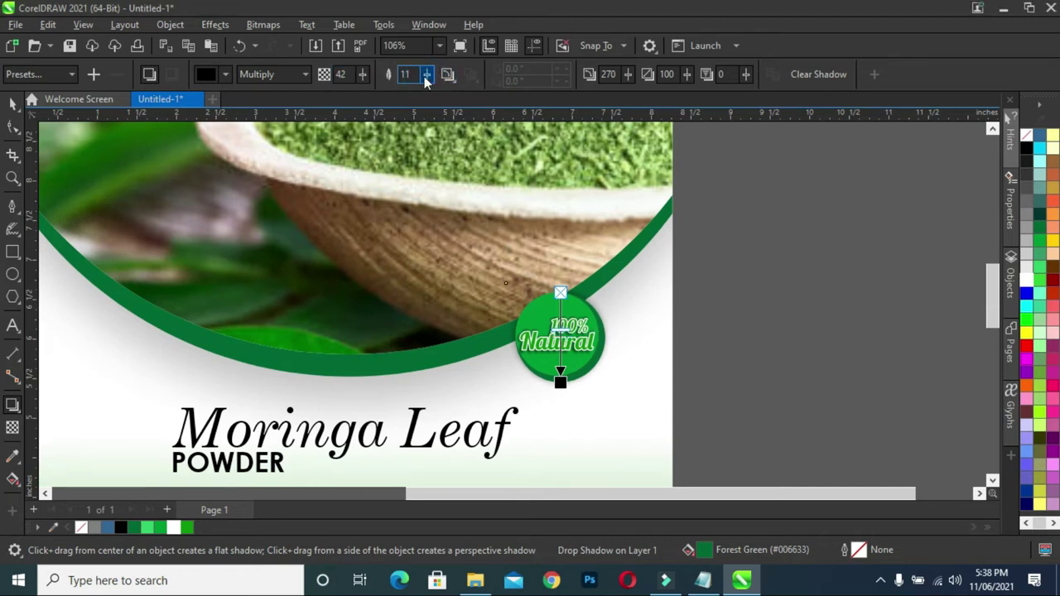
# - Break the drop shadow apart from the badge and select its lens rectangle
pyautogui.click(13, 105)
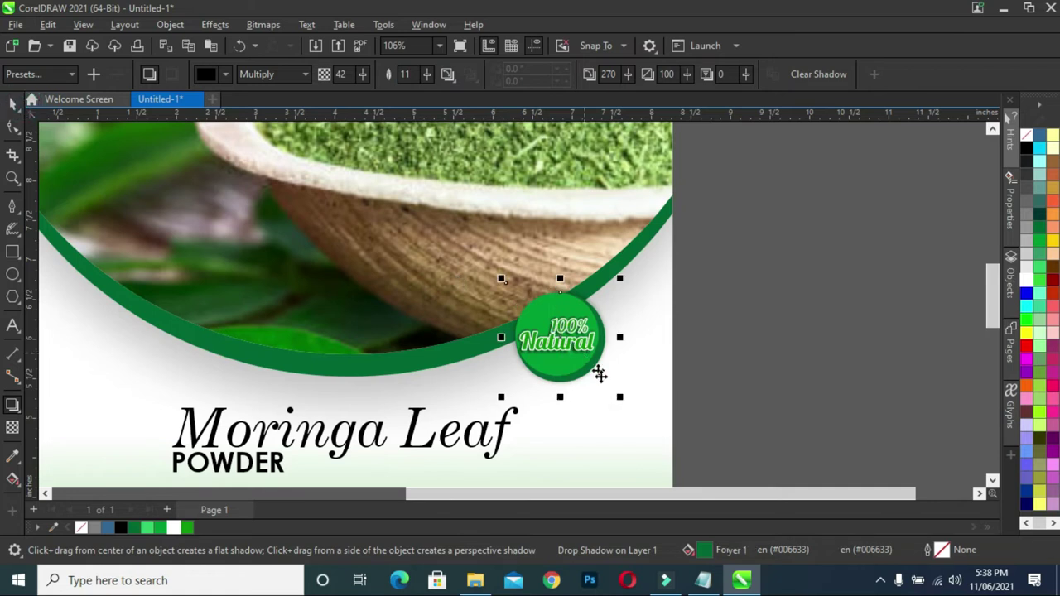
pyautogui.rightClick(598, 382)
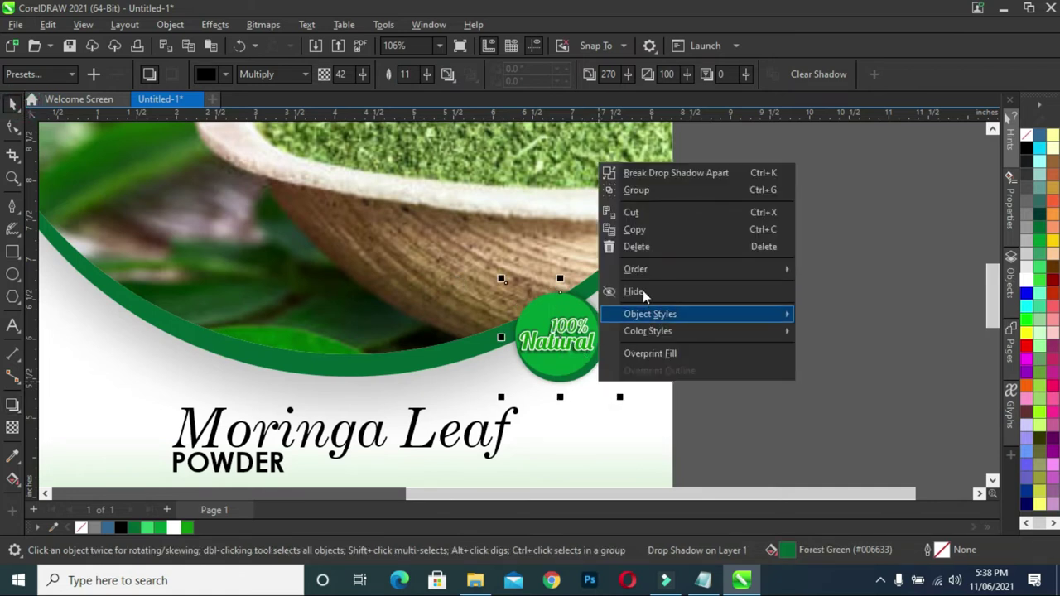
pyautogui.click(634, 170)
pyautogui.click(777, 325)
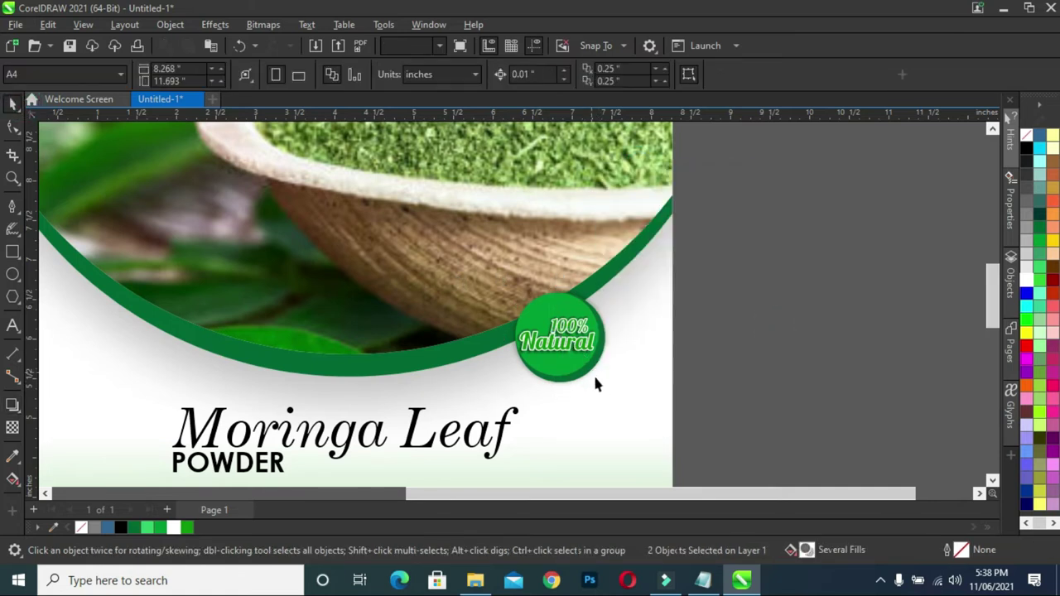
pyautogui.click(596, 380)
pyautogui.rightClick(596, 380)
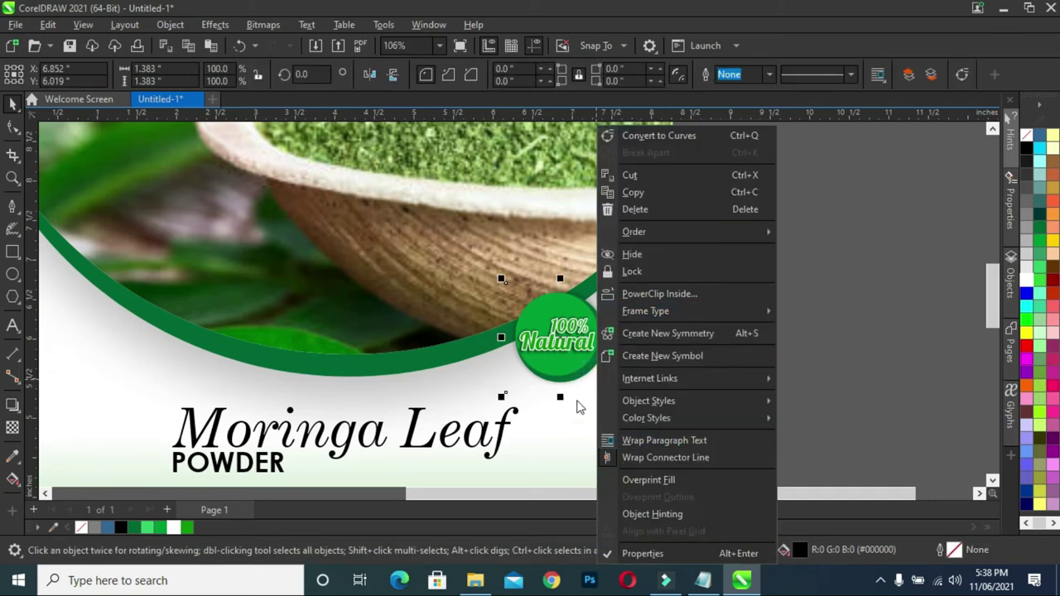
pyautogui.click(581, 386)
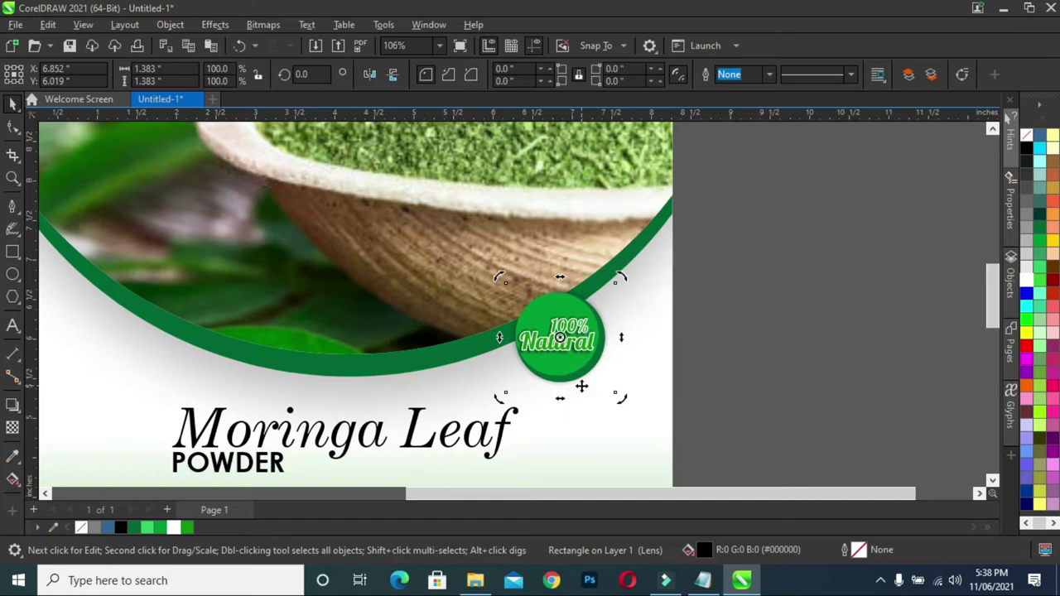
# - Nudge the shadow lens into place and PowerClip it inside the 100% Natural badge
pyautogui.press('Down')
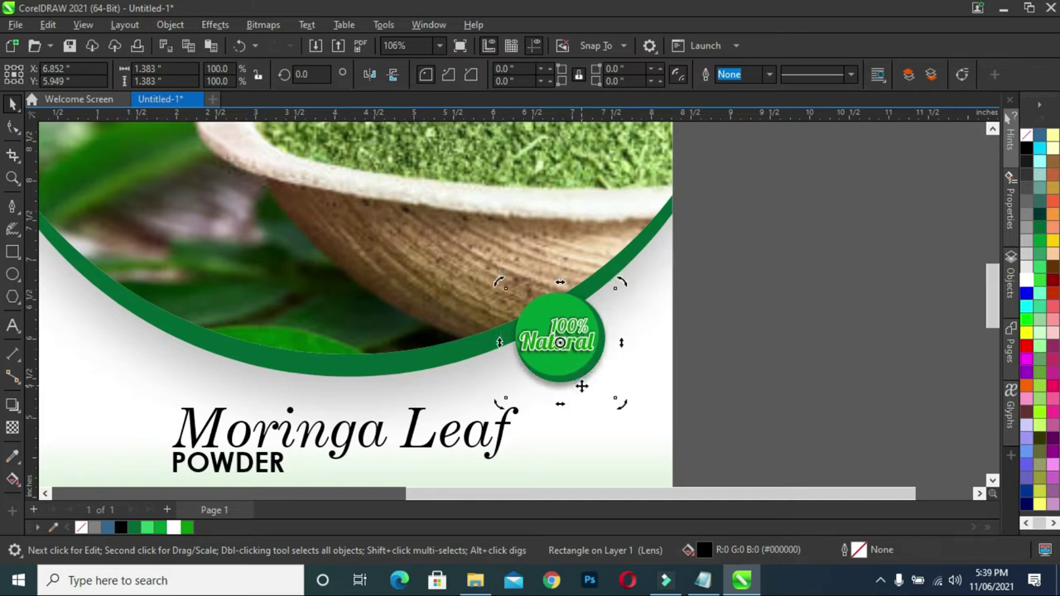
pyautogui.moveTo(580, 385); pyautogui.dragTo(582, 386)
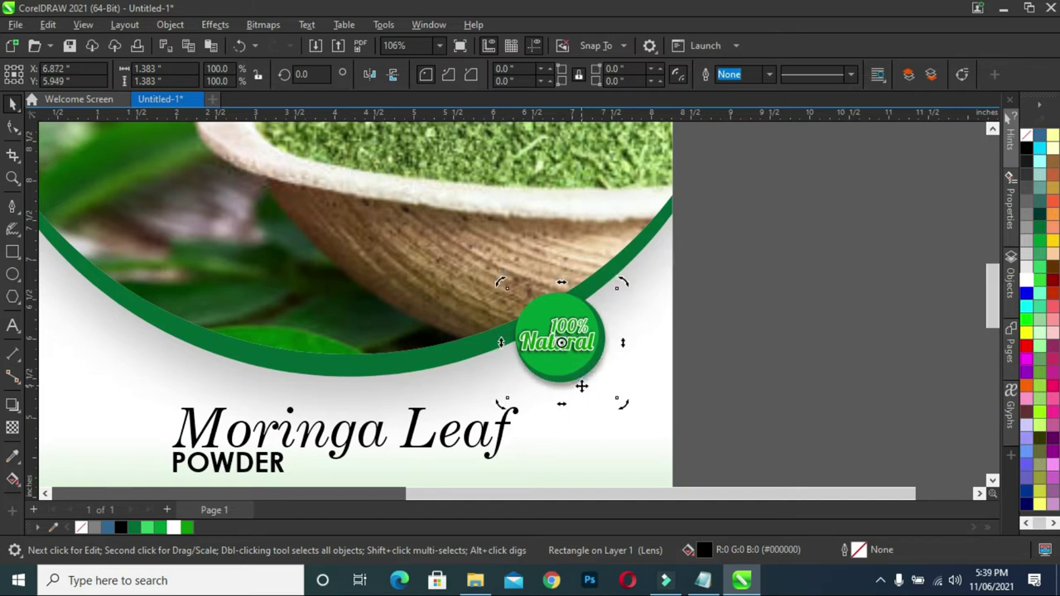
pyautogui.press('Up')
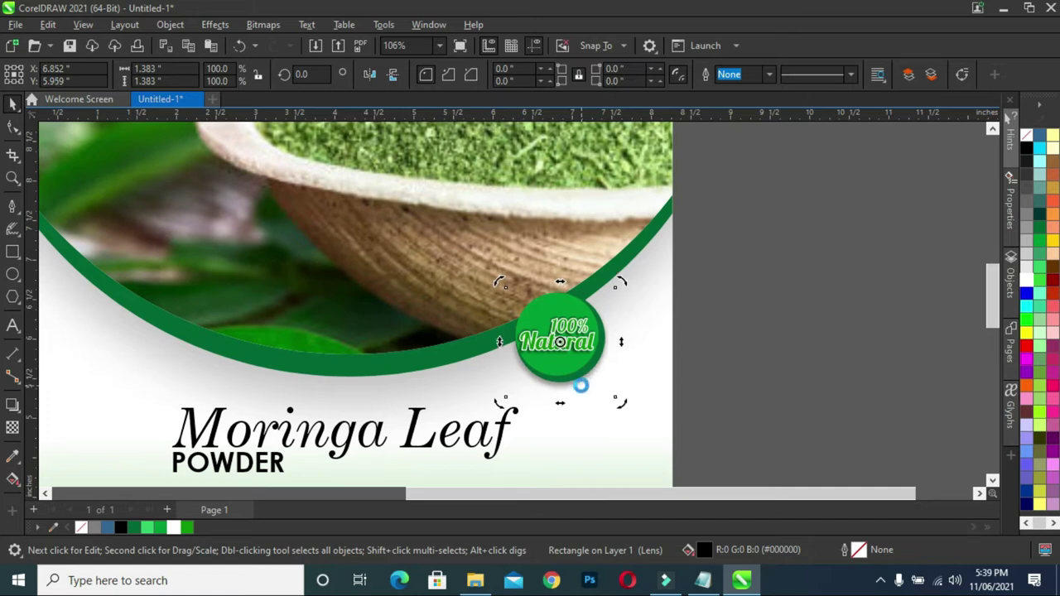
pyautogui.rightClick(581, 386)
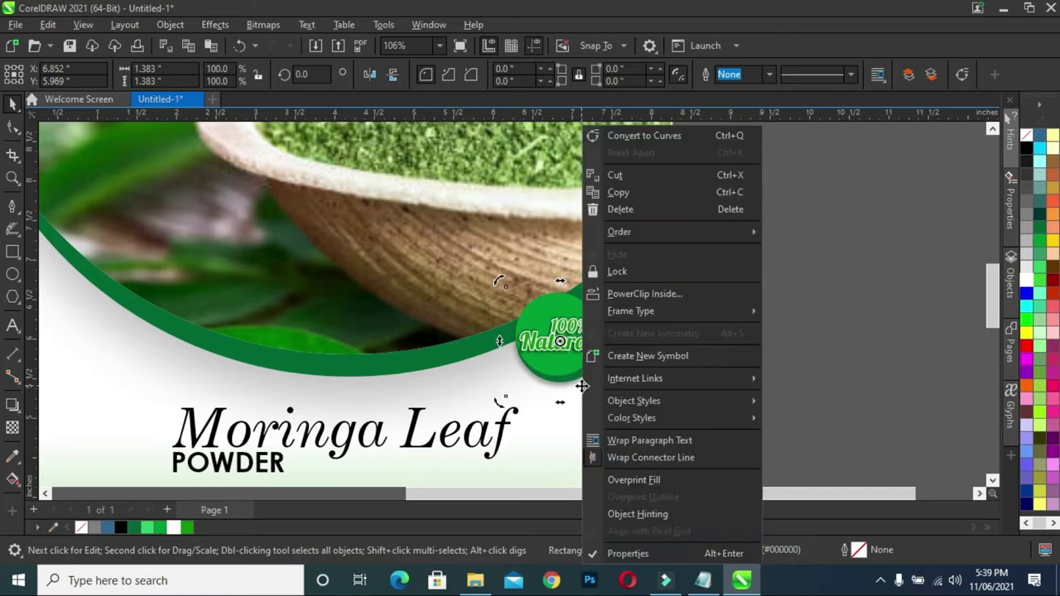
pyautogui.click(671, 295)
pyautogui.click(609, 416)
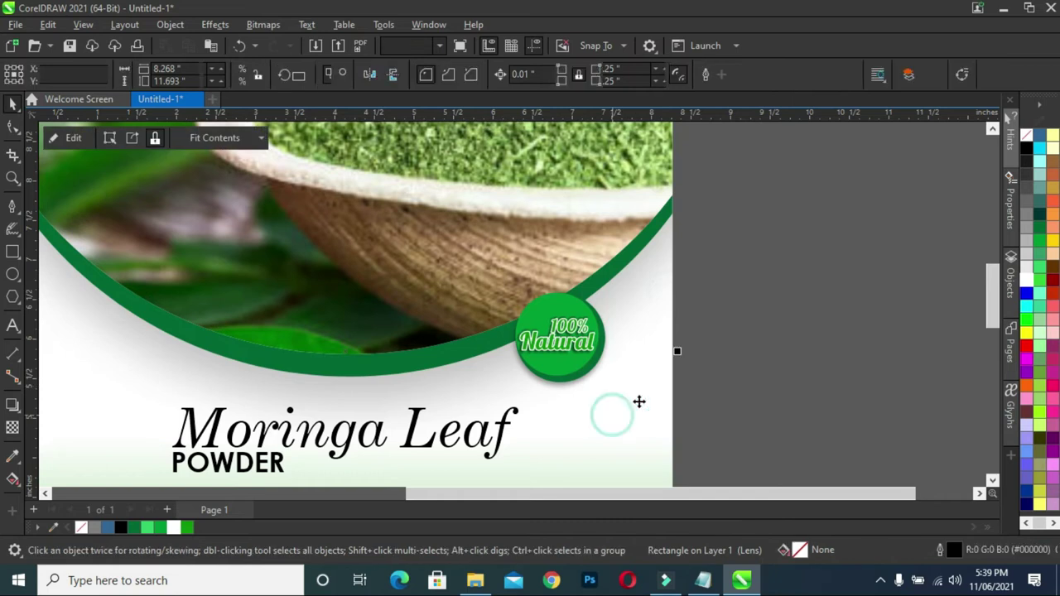
# - Move the phone icon down and right and shrink it to about a third
pyautogui.scroll(-2, 823, 289)
pyautogui.scroll(-3, 994, 307)
pyautogui.scroll(-2, 663, 338)
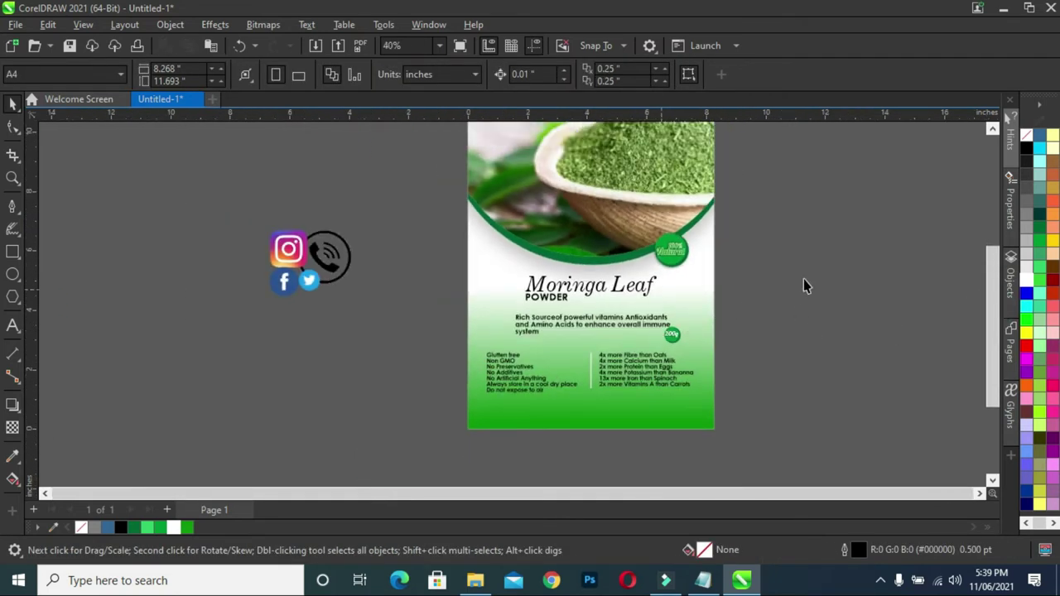
pyautogui.moveTo(985, 386); pyautogui.dragTo(996, 373)
pyautogui.scroll(-1, 812, 364)
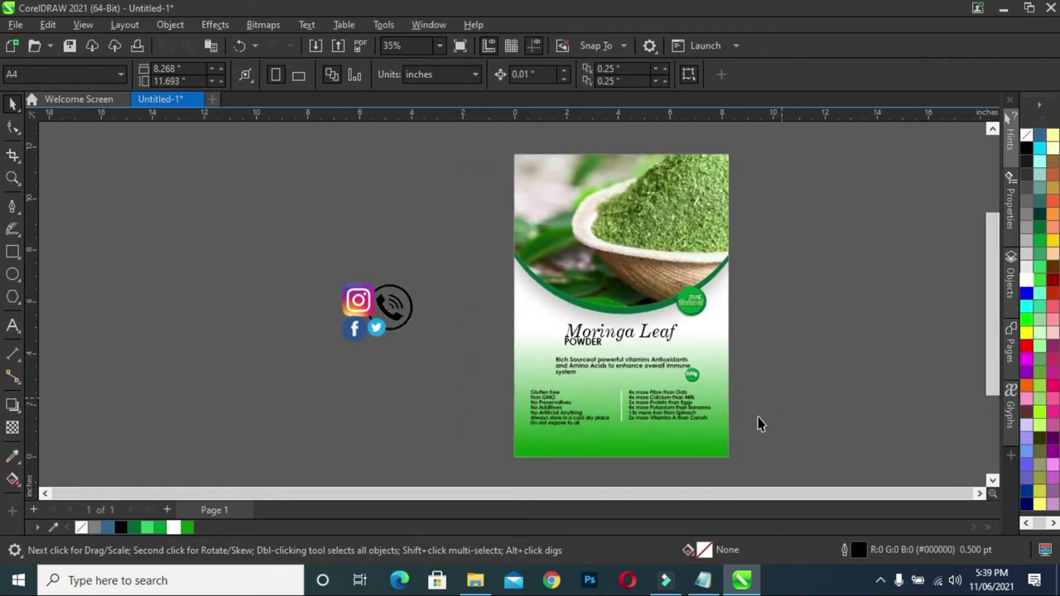
pyautogui.scroll(2, 758, 424)
pyautogui.moveTo(992, 371); pyautogui.dragTo(987, 381)
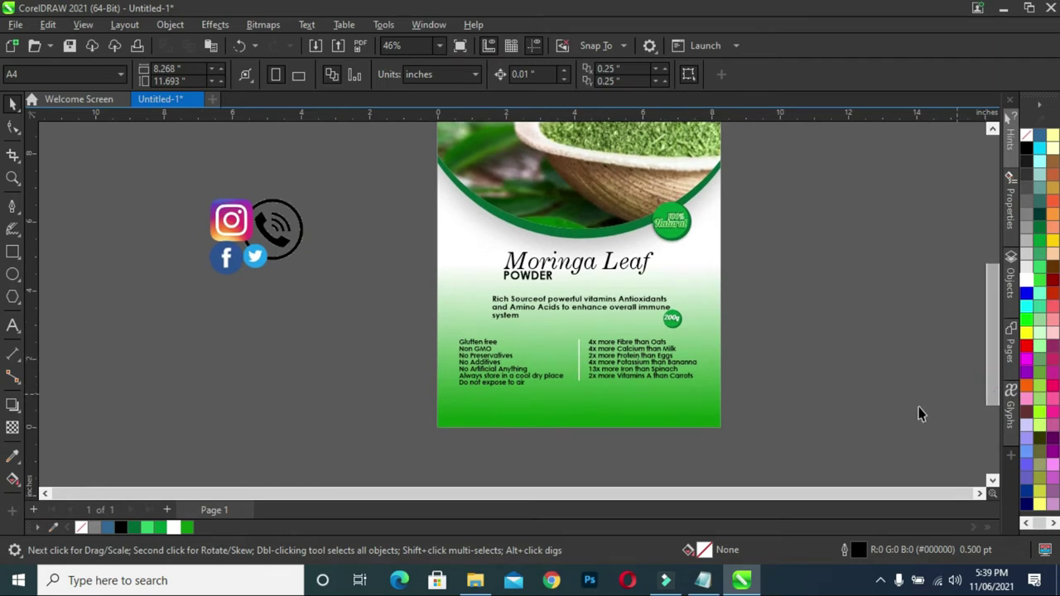
pyautogui.click(285, 236)
pyautogui.moveTo(286, 236); pyautogui.dragTo(314, 304)
pyautogui.moveTo(337, 268); pyautogui.dragTo(298, 298)
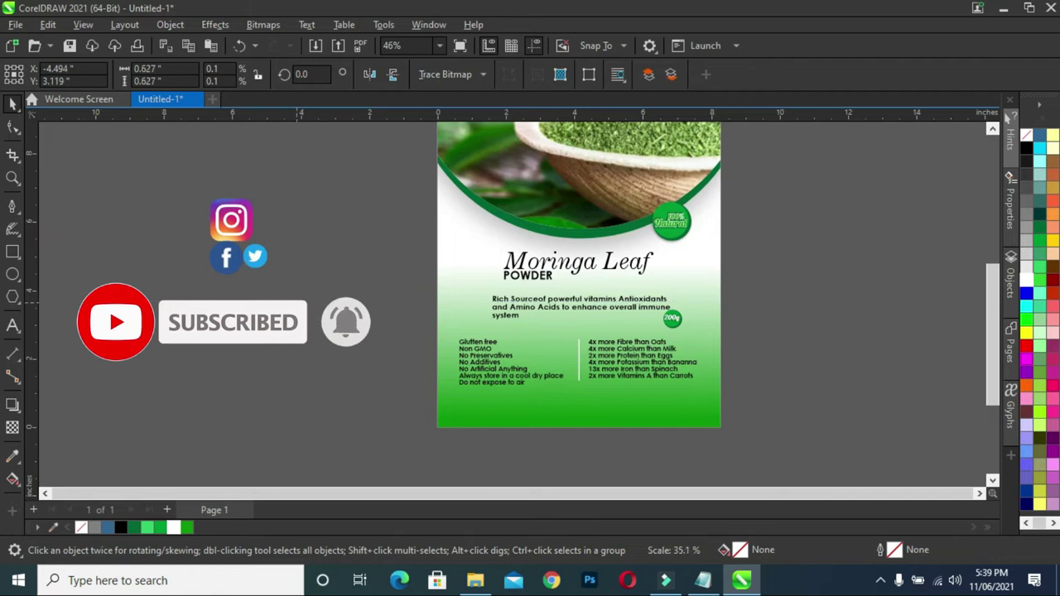
# - Place the Twitter icon beside the phone icon and the Facebook icon above it
pyautogui.scroll(5, 290, 295)
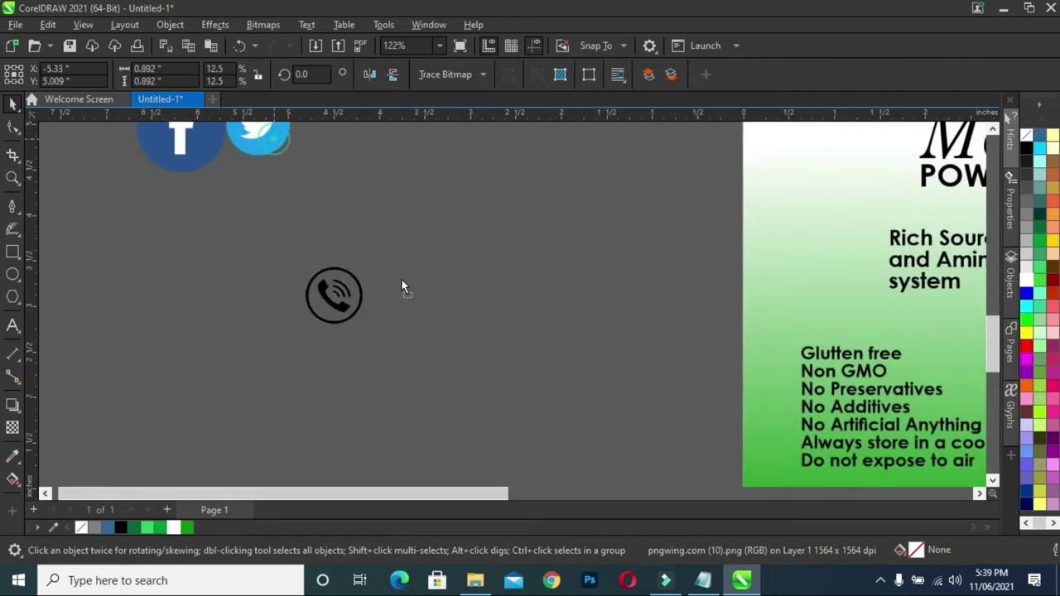
pyautogui.hotkey('ctrl', 'v')
pyautogui.moveTo(435, 318); pyautogui.dragTo(371, 249)
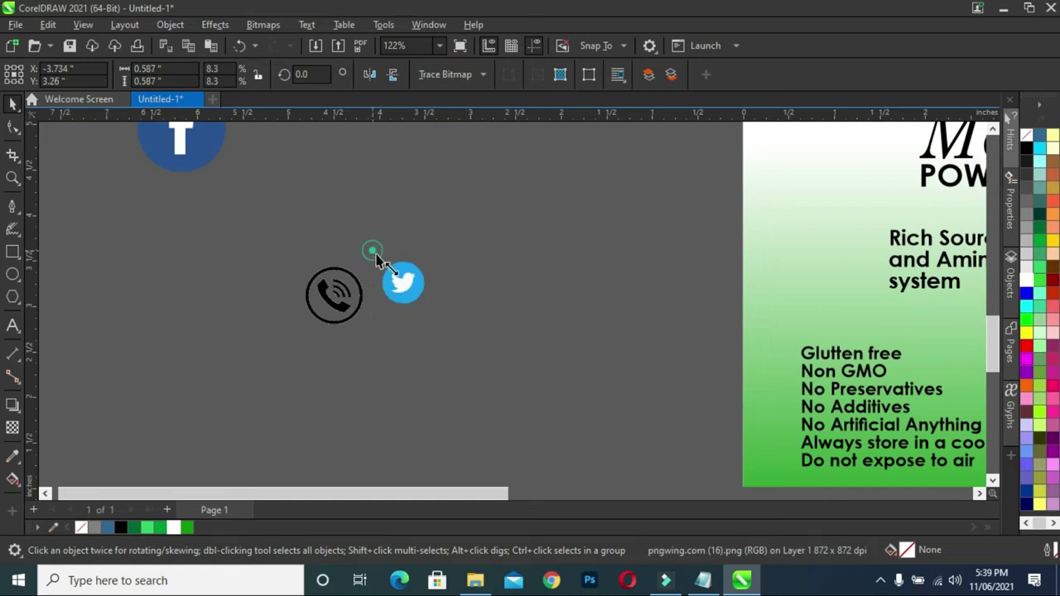
pyautogui.moveTo(406, 284); pyautogui.dragTo(422, 286)
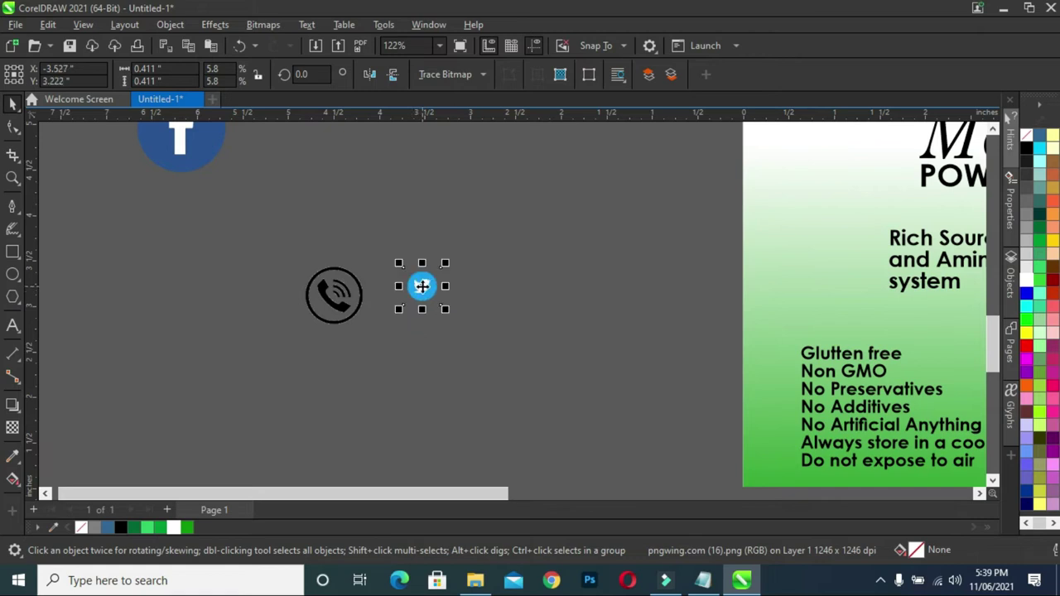
pyautogui.moveTo(190, 147); pyautogui.dragTo(409, 206)
# - Start tracing the Twitter icon bitmap as a logo
pyautogui.click(422, 285)
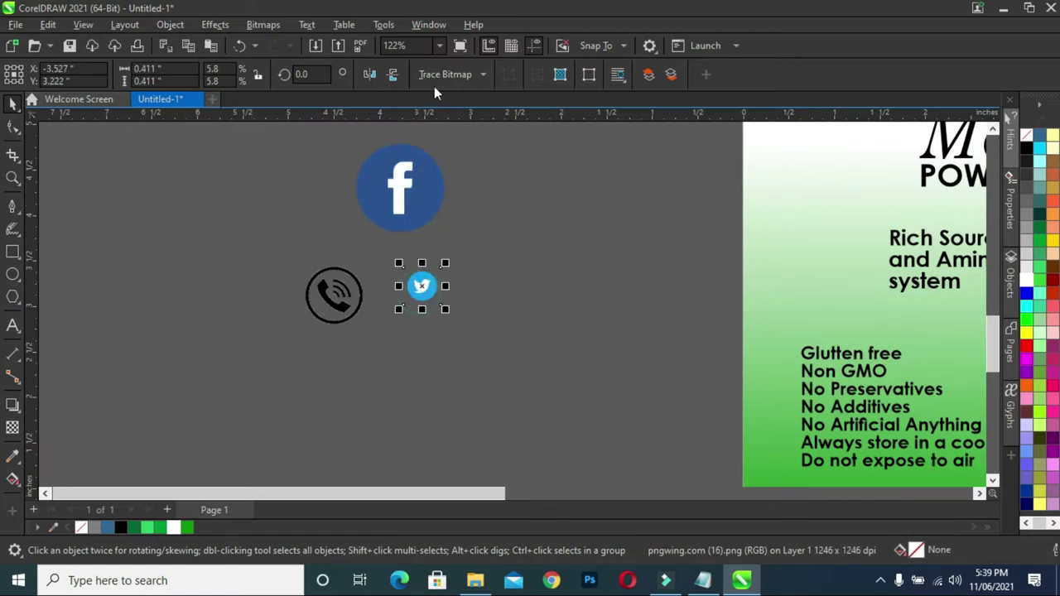
pyautogui.click(480, 74)
pyautogui.moveTo(480, 130)
pyautogui.click(562, 145)
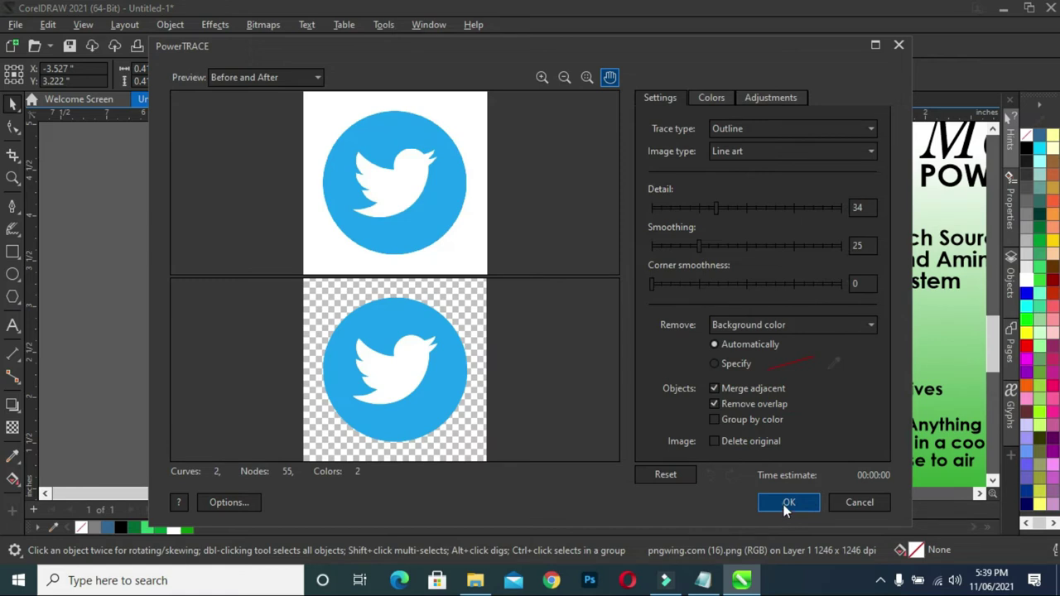
# - Accept the Twitter trace and delete the original Twitter bitmap underneath
pyautogui.click(788, 503)
pyautogui.moveTo(425, 283); pyautogui.dragTo(473, 295)
pyautogui.click(427, 294)
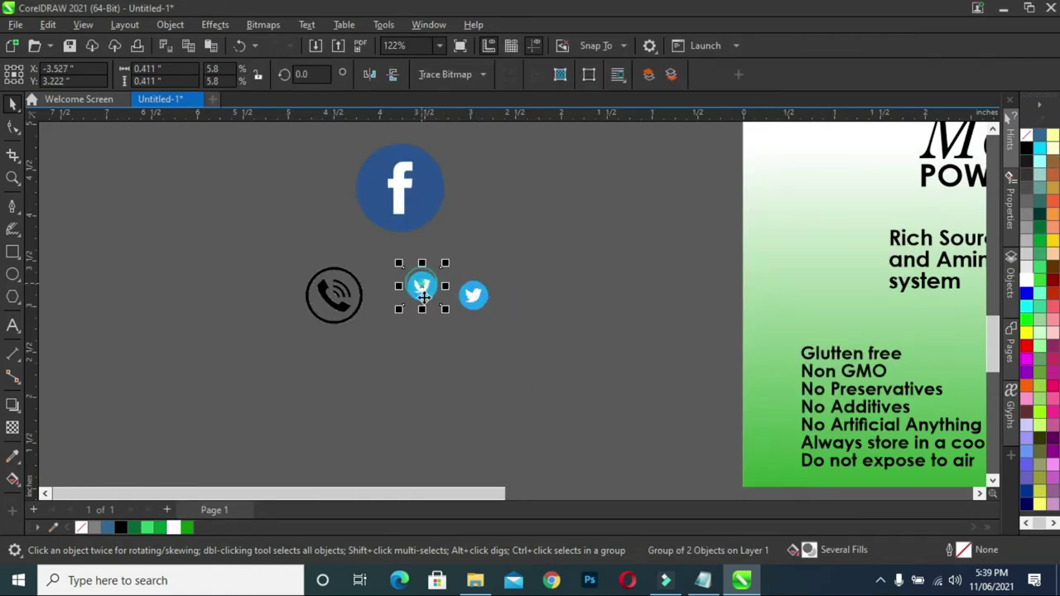
pyautogui.press('Delete')
pyautogui.click(474, 297)
# - Trace the Facebook image as Line Art and delete the original bitmap
pyautogui.click(411, 182)
pyautogui.moveTo(411, 182); pyautogui.dragTo(500, 214)
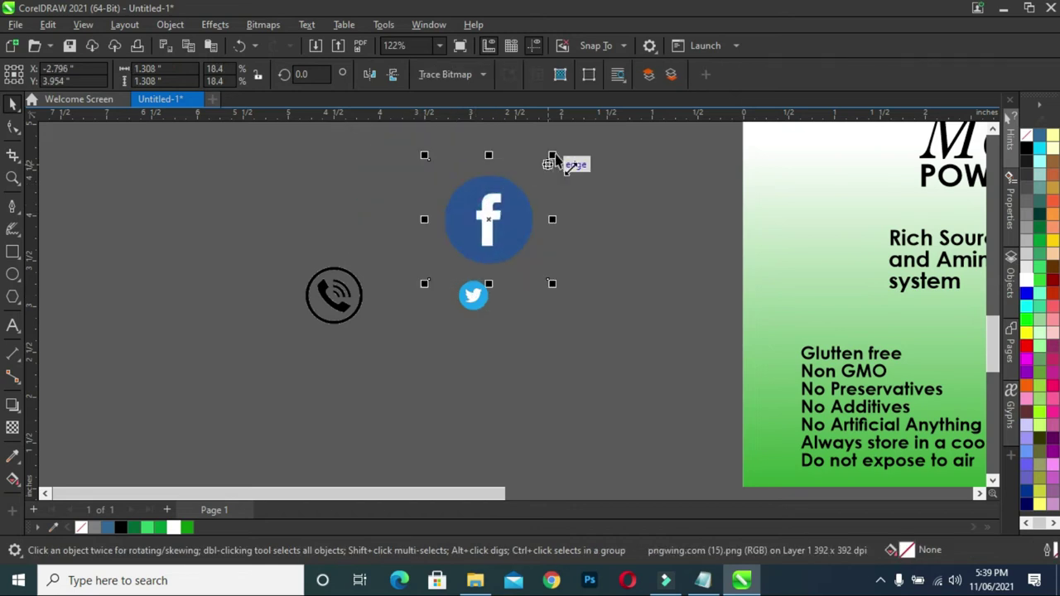
pyautogui.click(484, 74)
pyautogui.moveTo(490, 128)
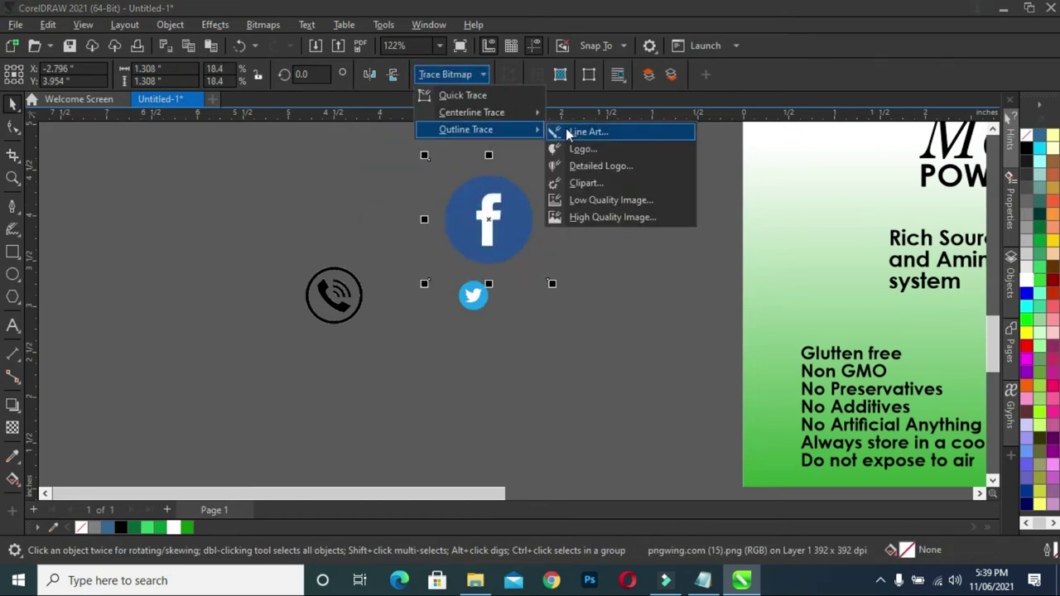
pyautogui.click(555, 131)
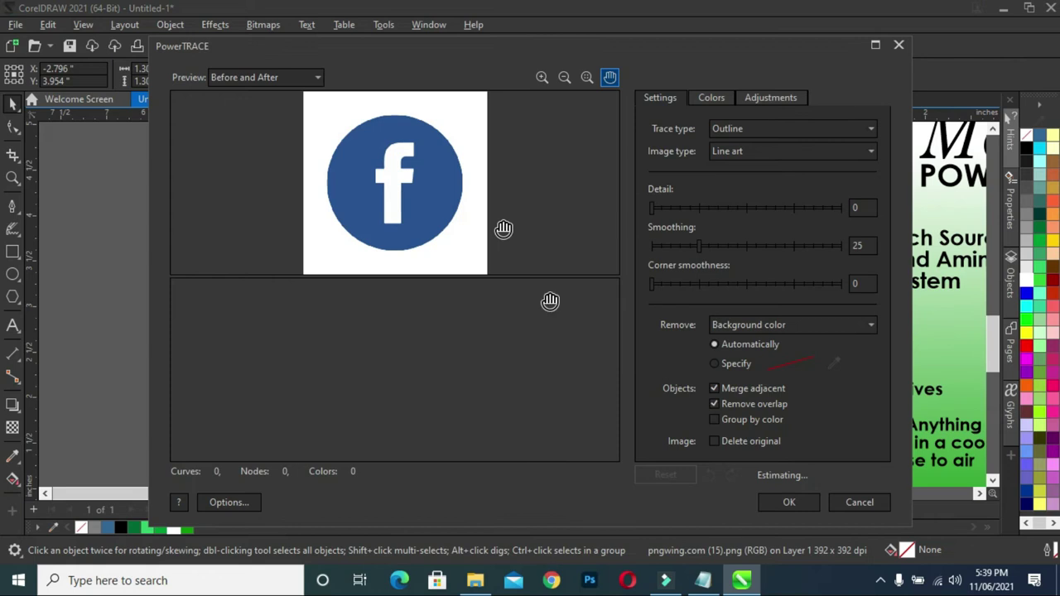
pyautogui.click(781, 501)
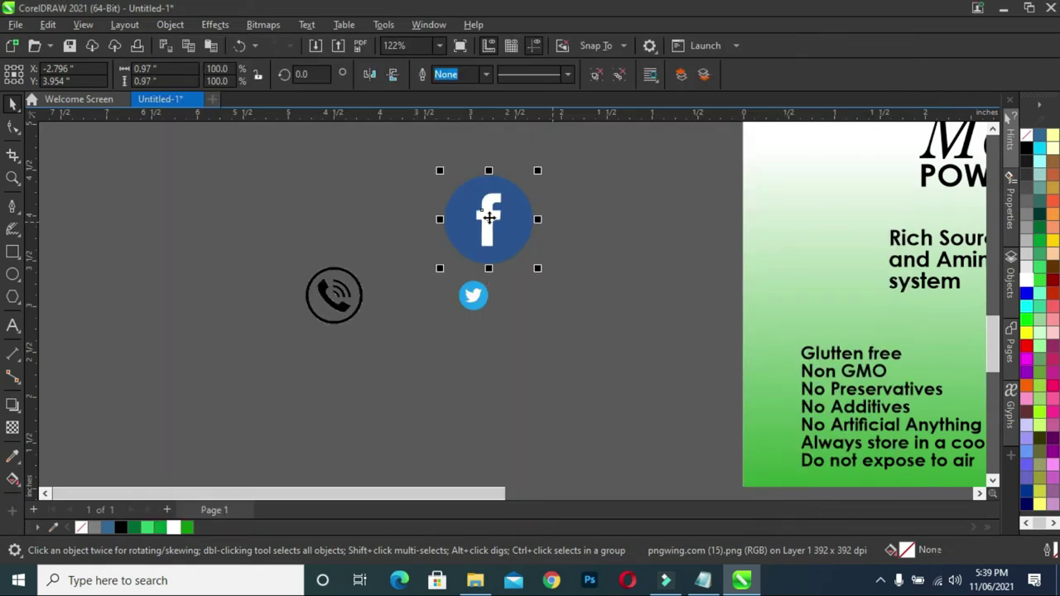
pyautogui.press('Delete')
# - Shrink the traced Facebook icon to half size and the Twitter icon to about 73%
pyautogui.click(570, 239)
pyautogui.moveTo(611, 193)
pyautogui.mouseDown()
pyautogui.moveTo(618, 201)
pyautogui.moveTo(539, 271)
pyautogui.moveTo(524, 306)
pyautogui.moveTo(518, 289)
pyautogui.mouseUp()
pyautogui.scroll(2, 457, 294)
pyautogui.scroll(1, 457, 296)
pyautogui.click(472, 277)
pyautogui.moveTo(455, 253); pyautogui.dragTo(470, 267)
pyautogui.moveTo(463, 329); pyautogui.dragTo(516, 296)
# - Bring the Instagram image down, shrink it to icon size and place it beside Facebook
pyautogui.scroll(-2, 660, 276)
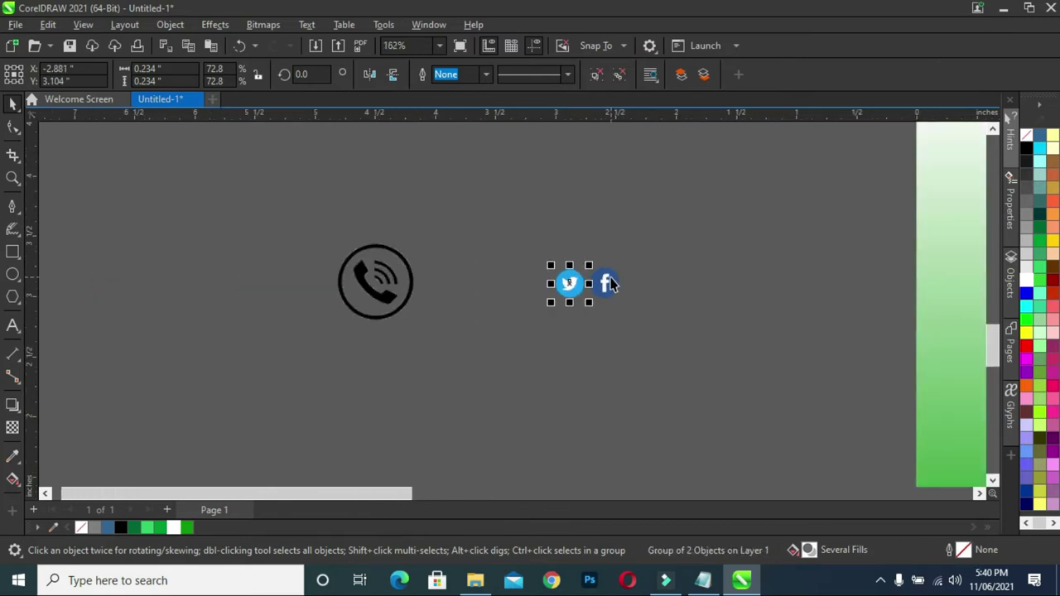
pyautogui.scroll(1, 615, 276)
pyautogui.scroll(-3, 519, 291)
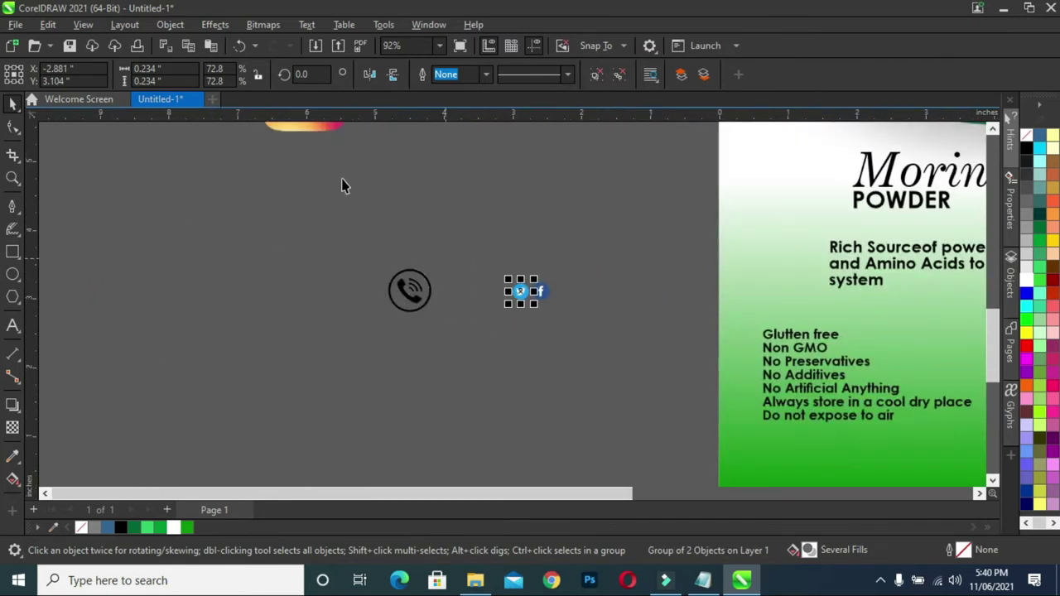
pyautogui.moveTo(310, 127); pyautogui.dragTo(314, 269)
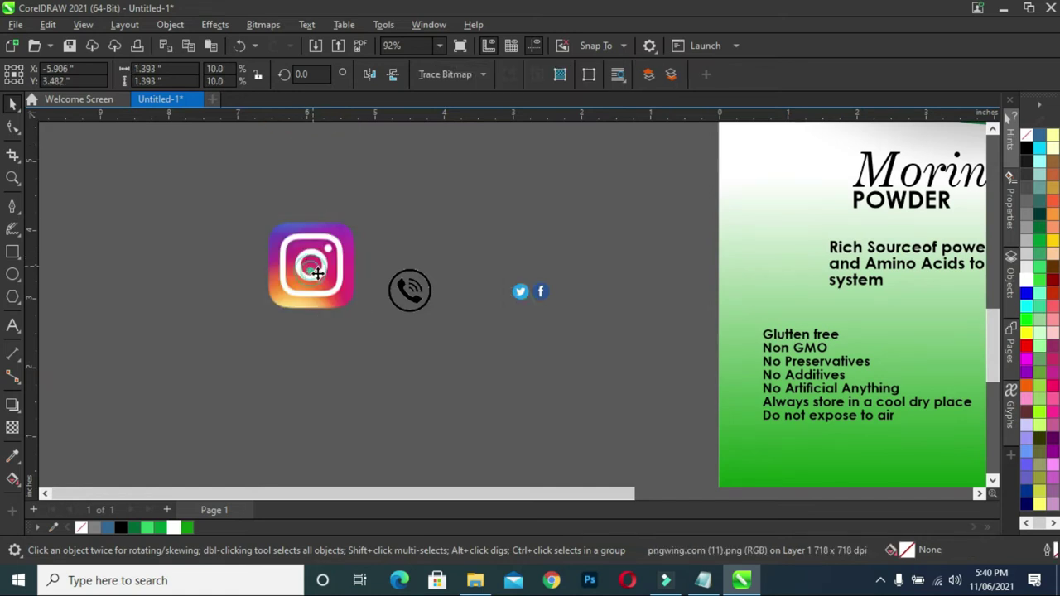
pyautogui.moveTo(370, 221); pyautogui.dragTo(489, 298)
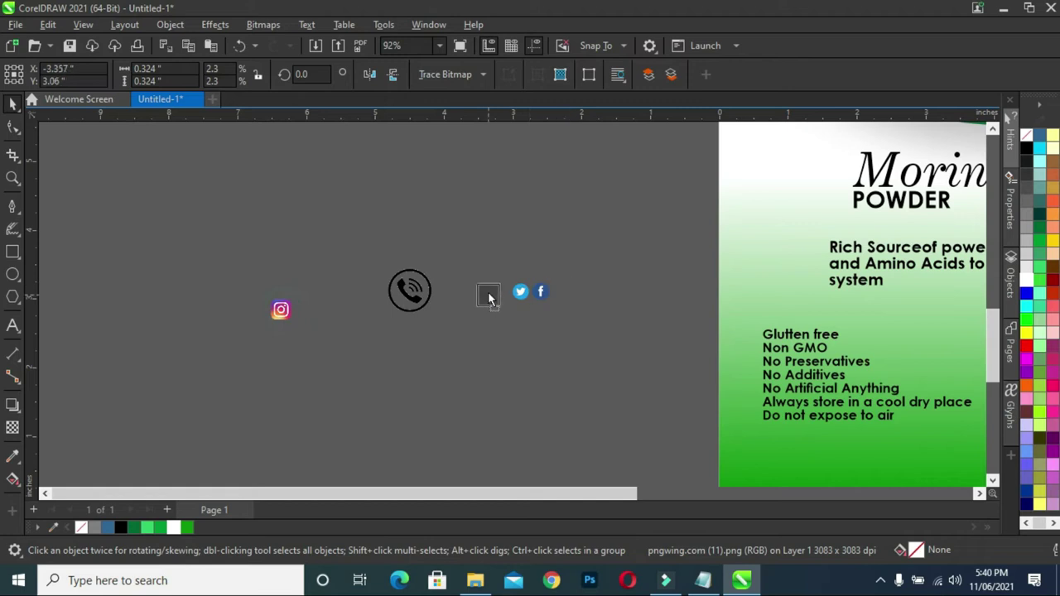
pyautogui.moveTo(573, 296); pyautogui.dragTo(570, 294)
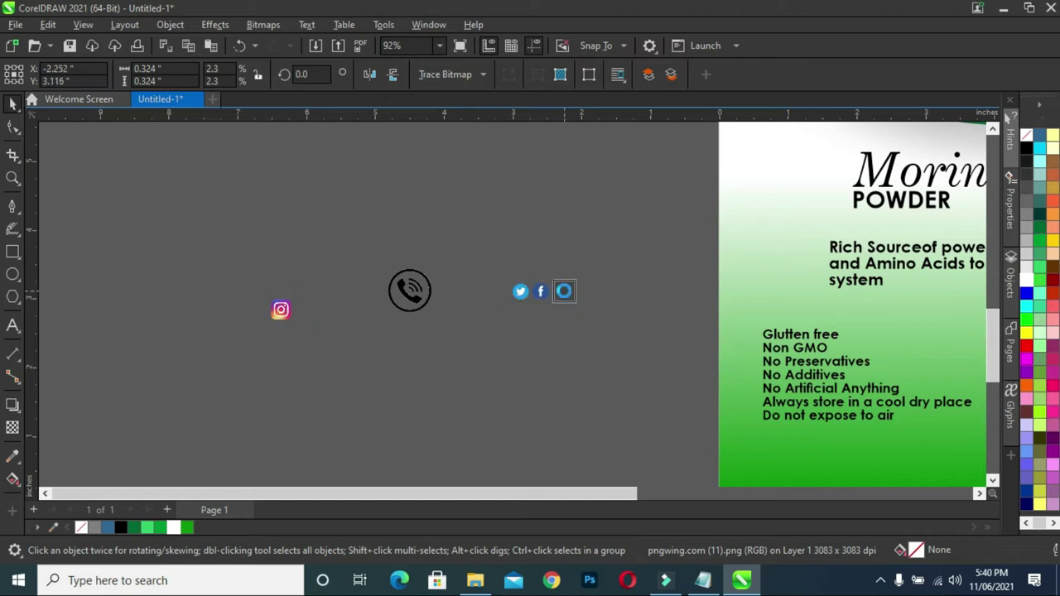
# - Line up Facebook, Instagram and Twitter in one row, Instagram shrunk slightly to match
pyautogui.scroll(3, 545, 313)
pyautogui.moveTo(527, 264); pyautogui.dragTo(405, 262)
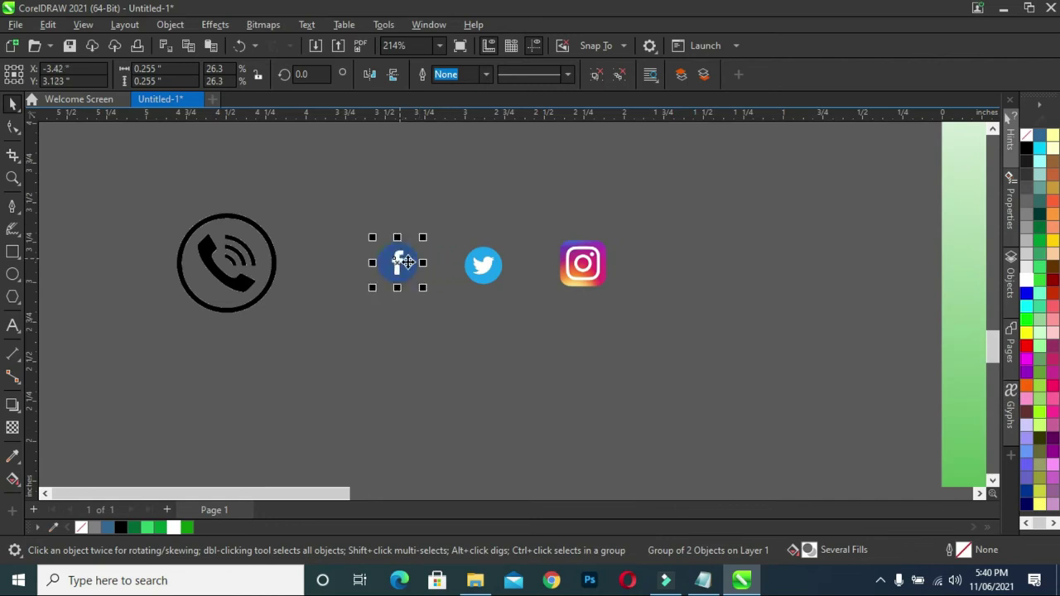
pyautogui.moveTo(586, 266); pyautogui.dragTo(477, 273)
pyautogui.scroll(3, 439, 262)
pyautogui.moveTo(567, 262); pyautogui.dragTo(568, 259)
pyautogui.scroll(1, 568, 260)
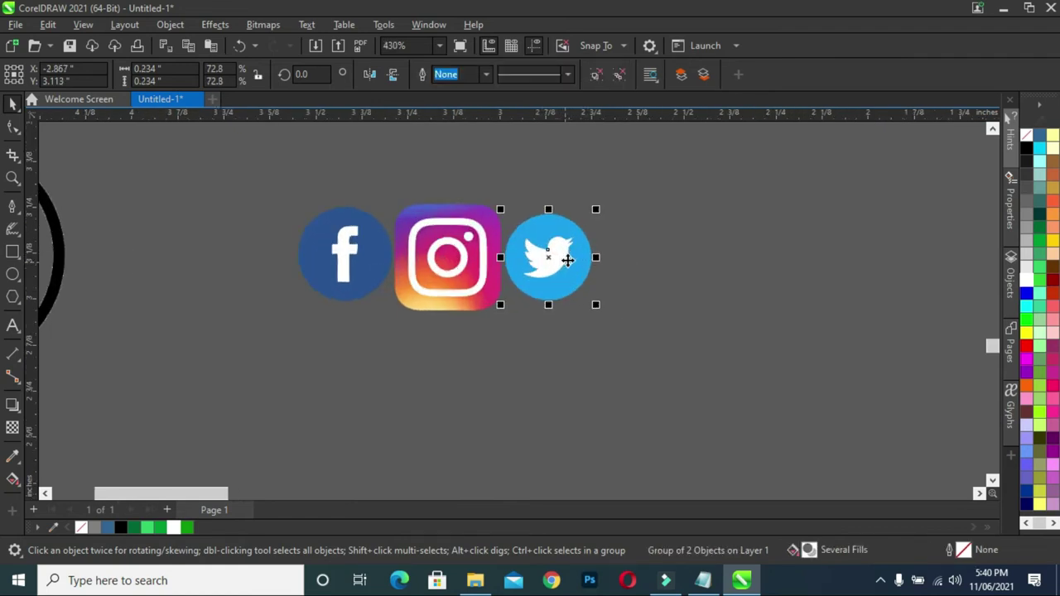
pyautogui.moveTo(364, 265); pyautogui.dragTo(360, 261)
pyautogui.scroll(-1, 501, 239)
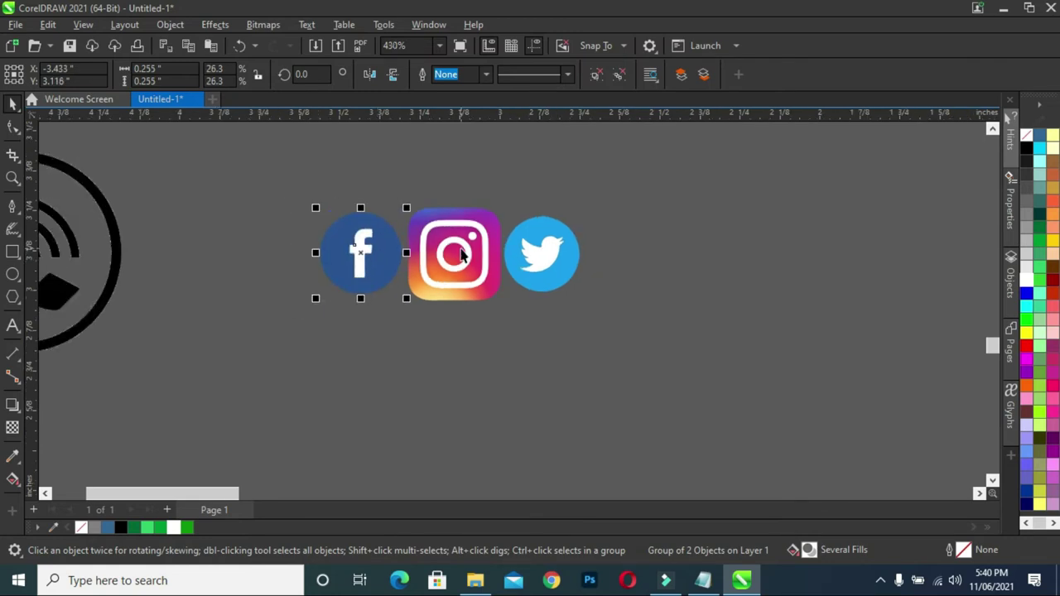
pyautogui.click(469, 246)
pyautogui.click(514, 313)
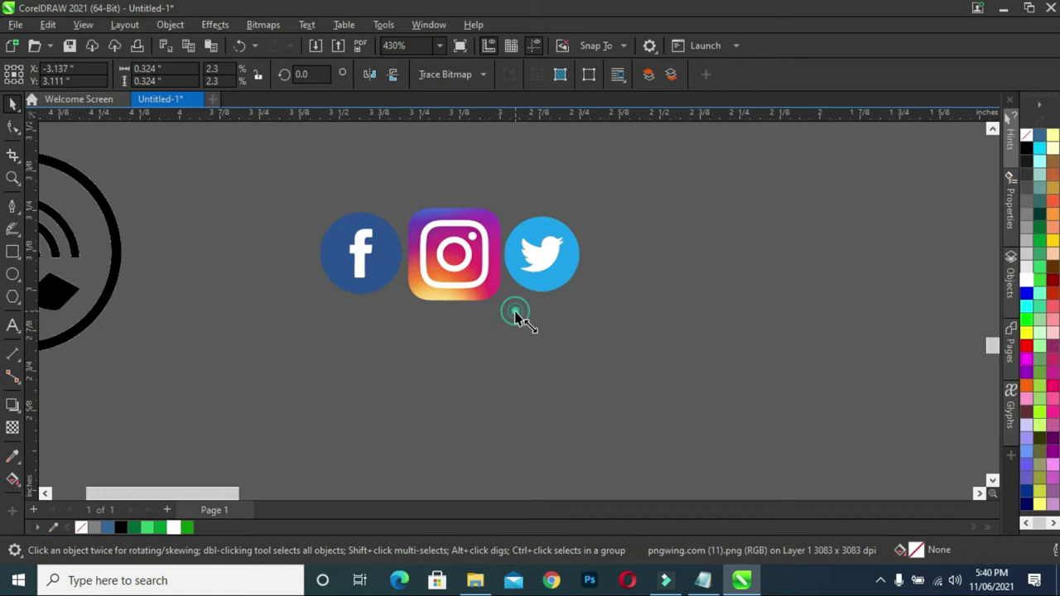
pyautogui.moveTo(511, 317); pyautogui.dragTo(505, 303)
pyautogui.scroll(2, 523, 246)
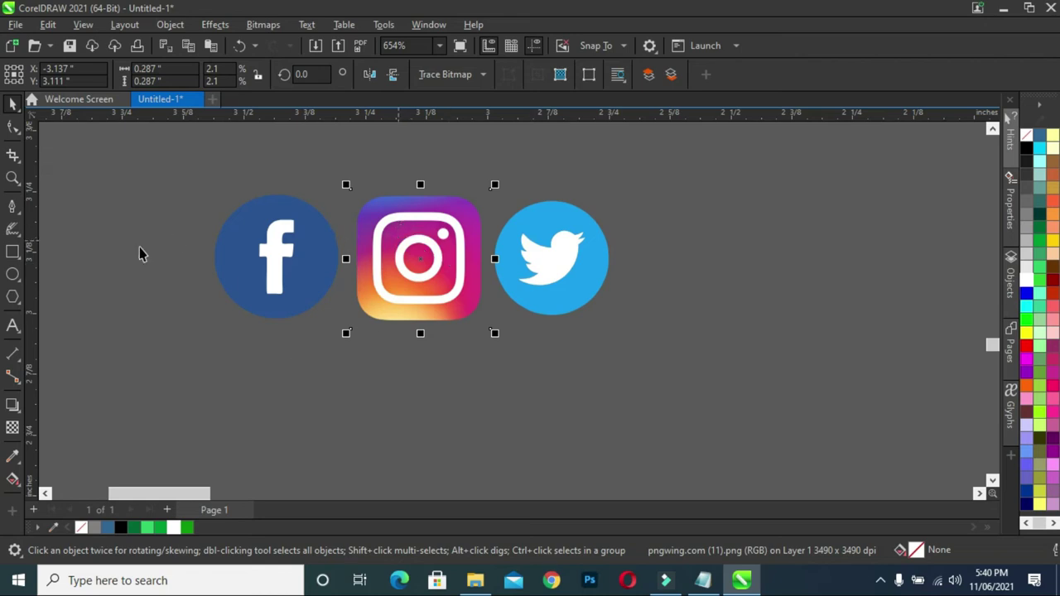
# - Draw a rectangle over the Instagram icon, stretched to its left and top edges
pyautogui.click(11, 254)
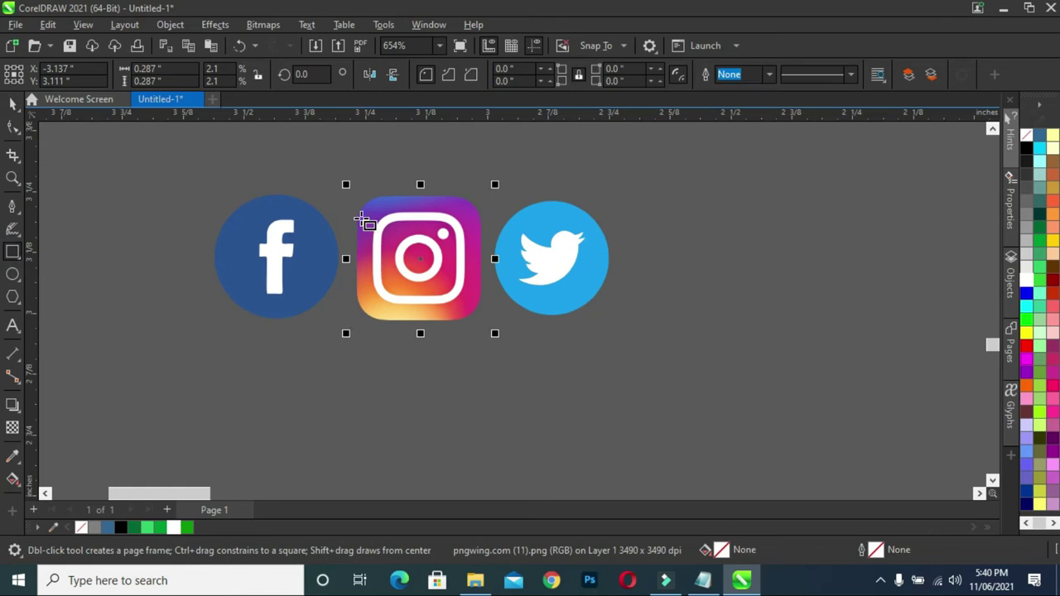
pyautogui.moveTo(367, 200); pyautogui.dragTo(481, 324)
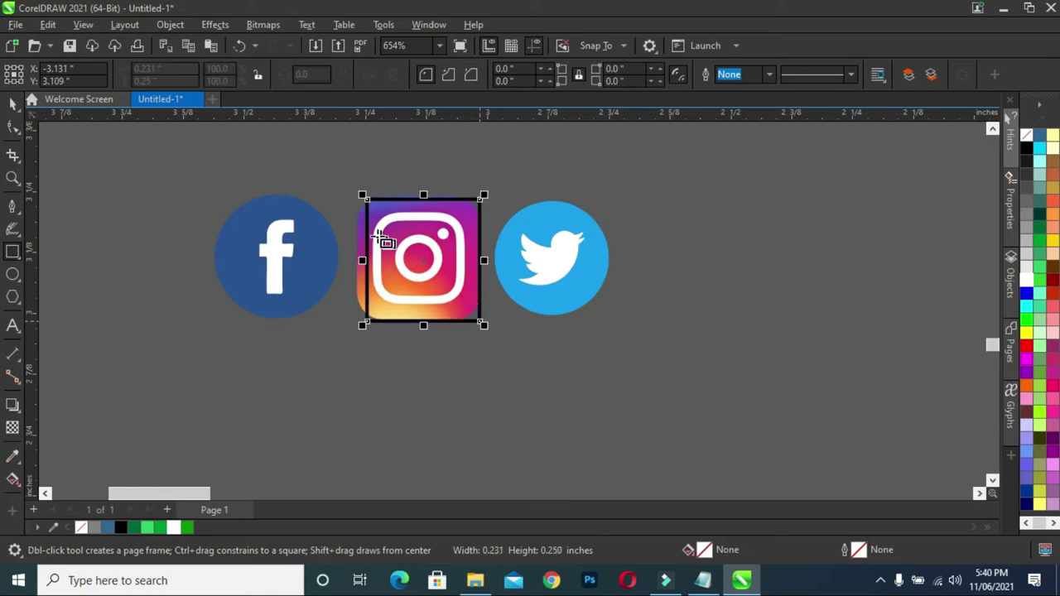
pyautogui.scroll(2, 367, 294)
pyautogui.moveTo(364, 290); pyautogui.dragTo(343, 290)
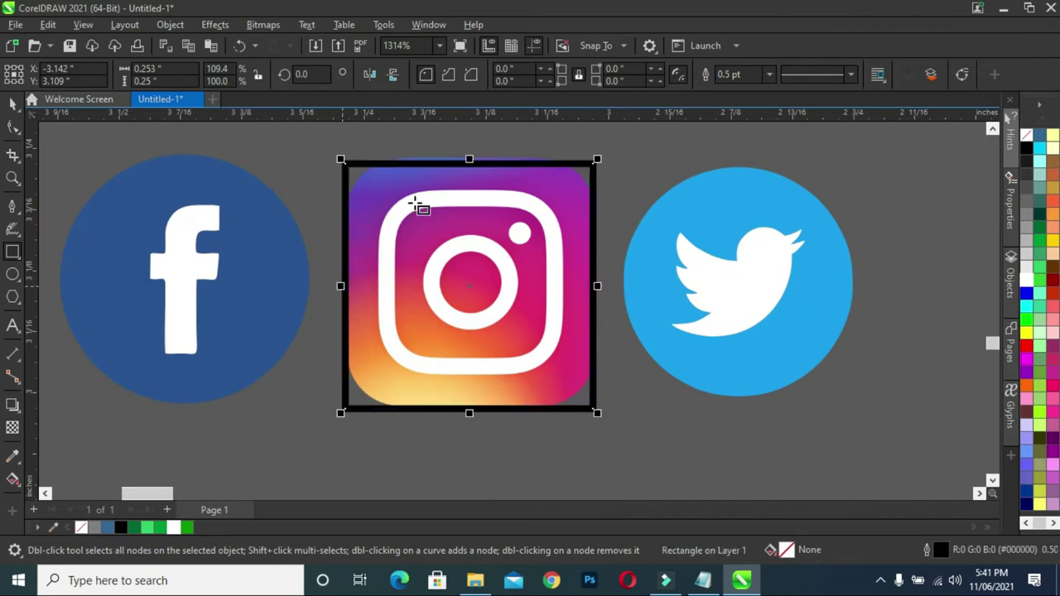
pyautogui.scroll(4, 514, 207)
pyautogui.scroll(-3, 487, 149)
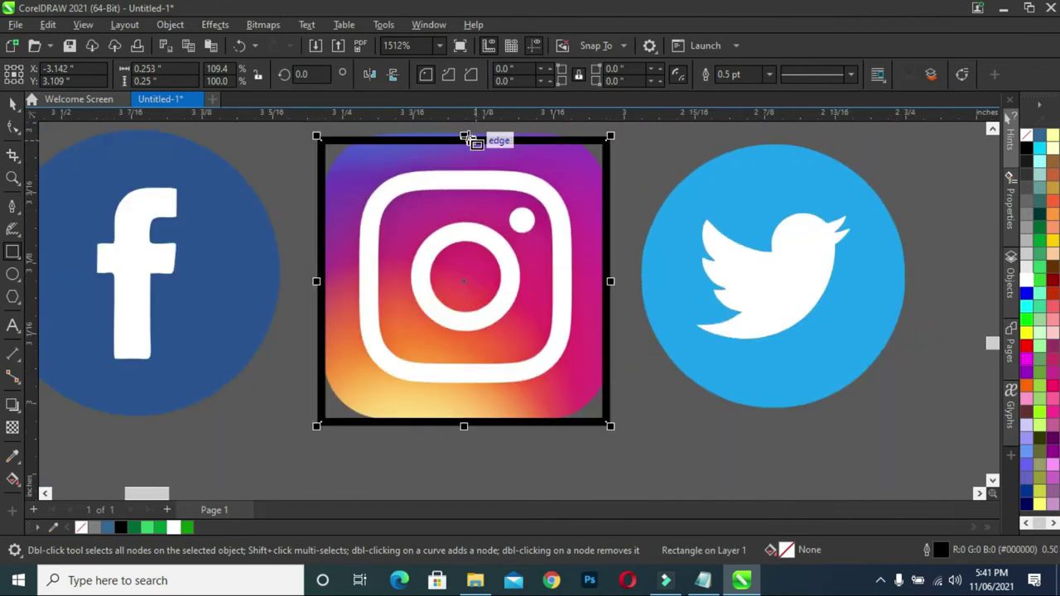
pyautogui.moveTo(468, 140); pyautogui.dragTo(464, 174)
# - Round the rectangle's corners to 0.052 in and reselect the Instagram image
pyautogui.click(13, 101)
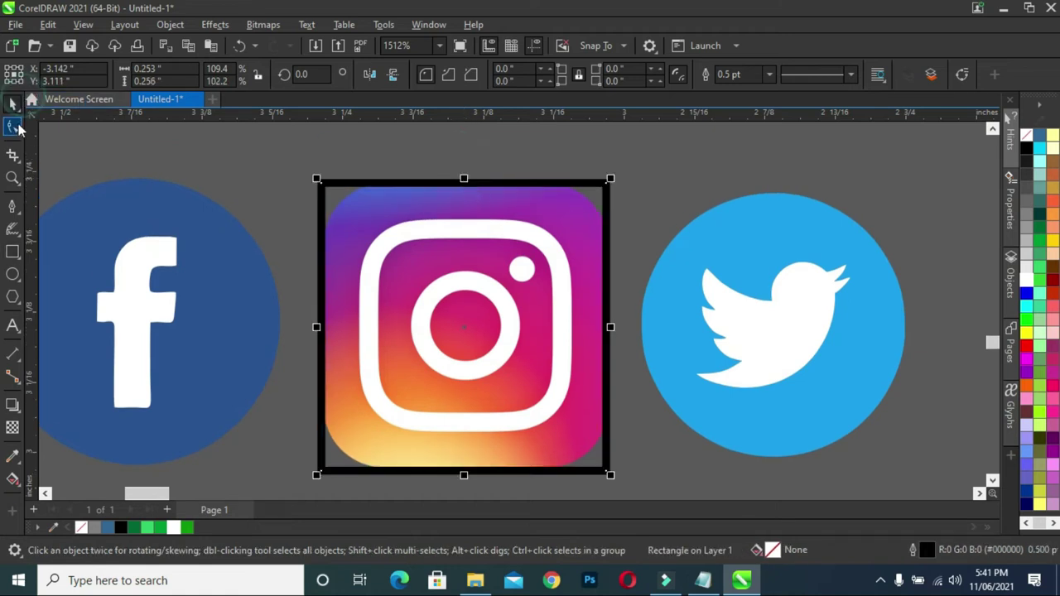
pyautogui.click(12, 127)
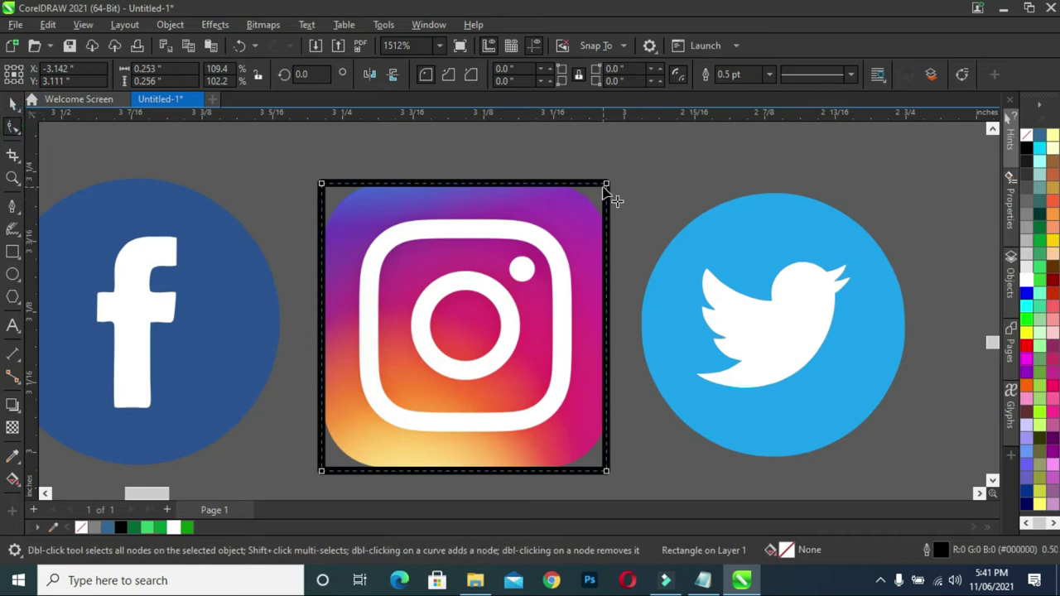
pyautogui.moveTo(607, 184); pyautogui.dragTo(621, 245)
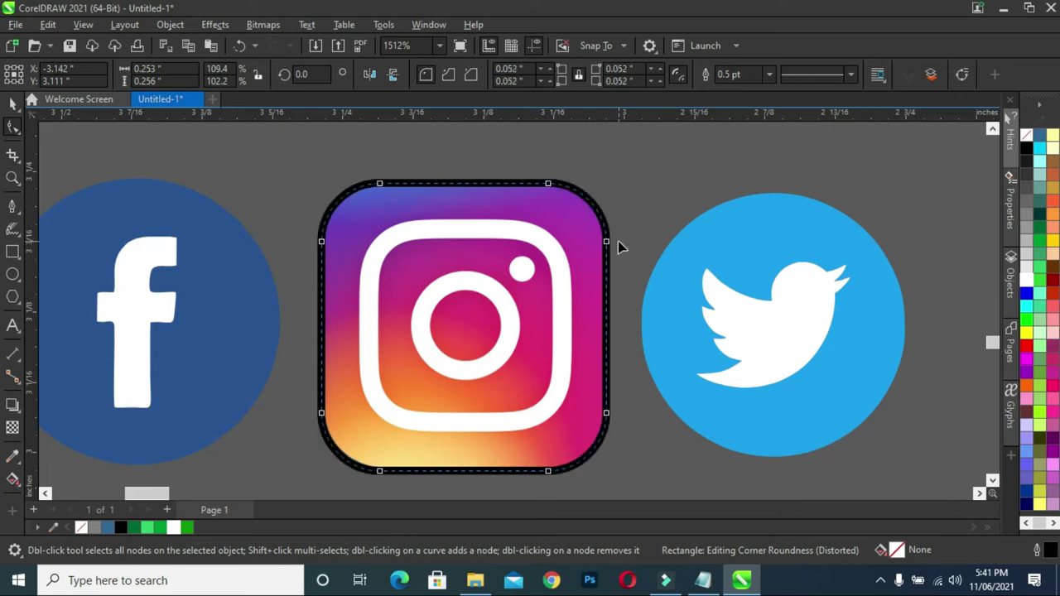
pyautogui.click(12, 102)
pyautogui.click(284, 229)
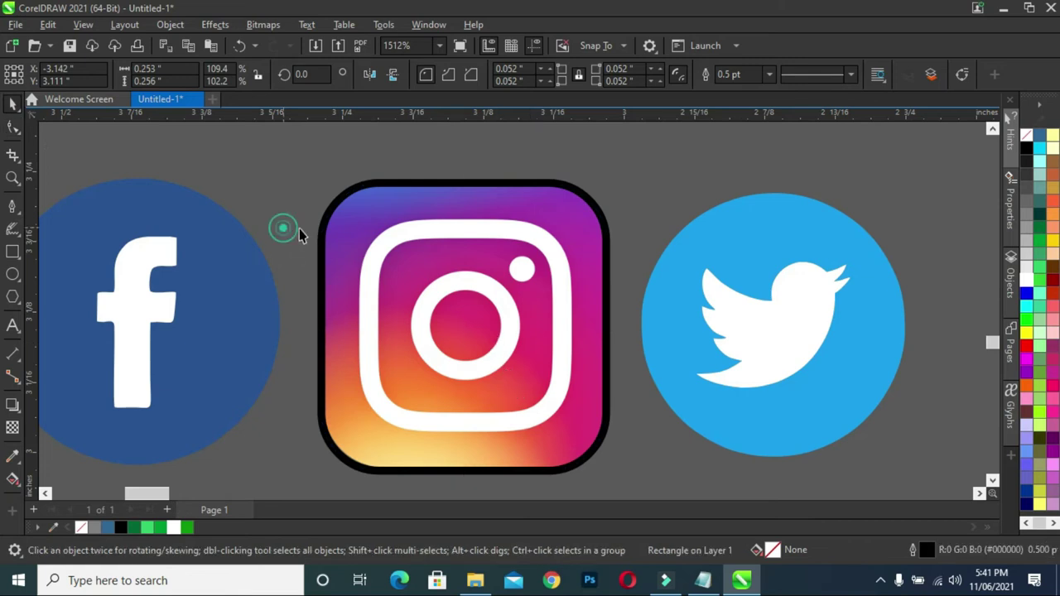
pyautogui.click(314, 218)
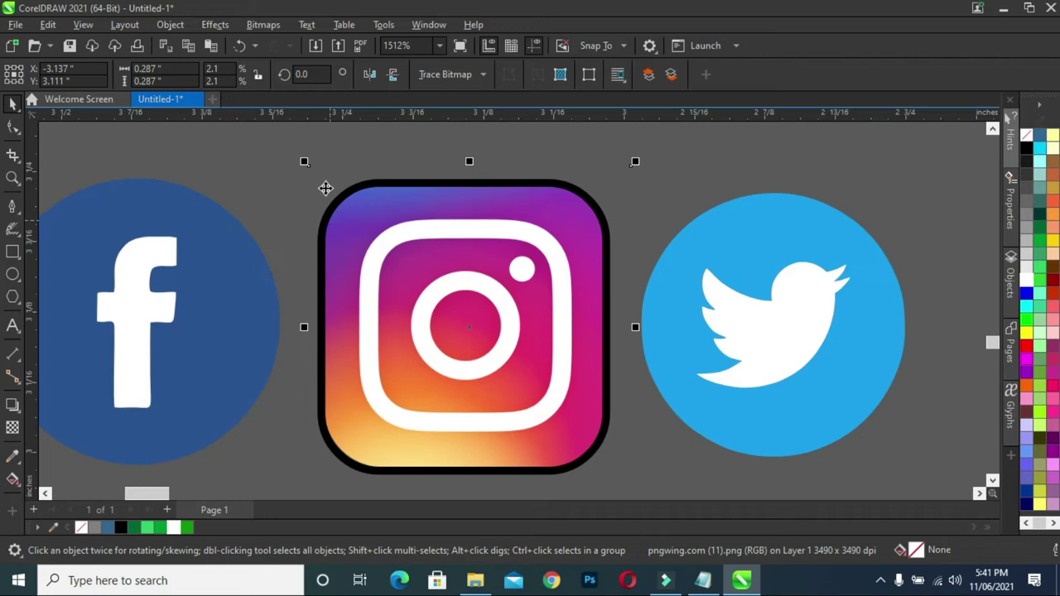
pyautogui.rightClick(324, 189)
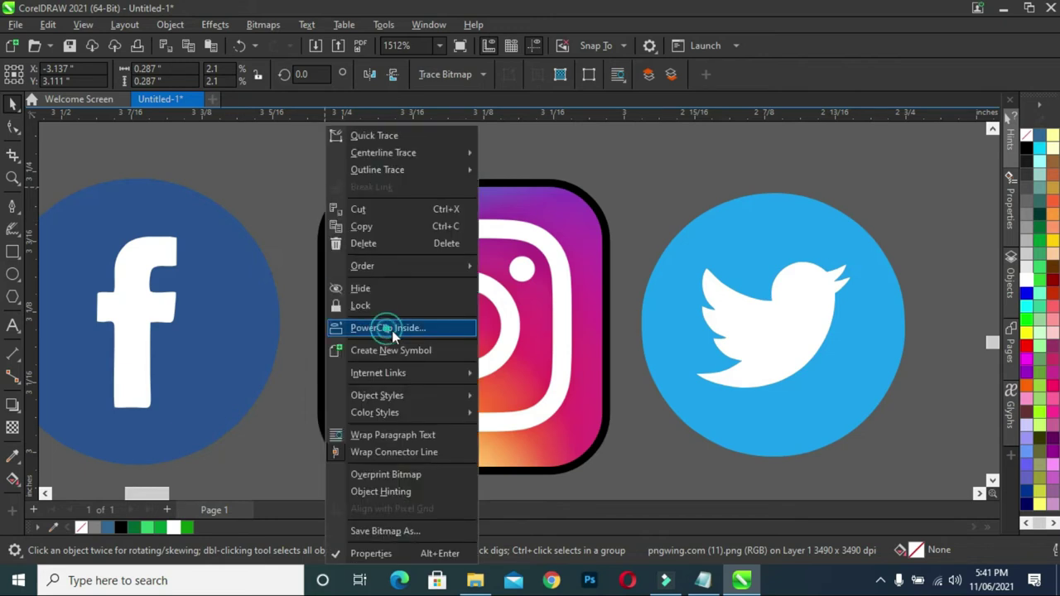
# - PowerClip the Instagram image inside the rounded rectangle and remove its black outline
pyautogui.click(398, 328)
pyautogui.click(426, 337)
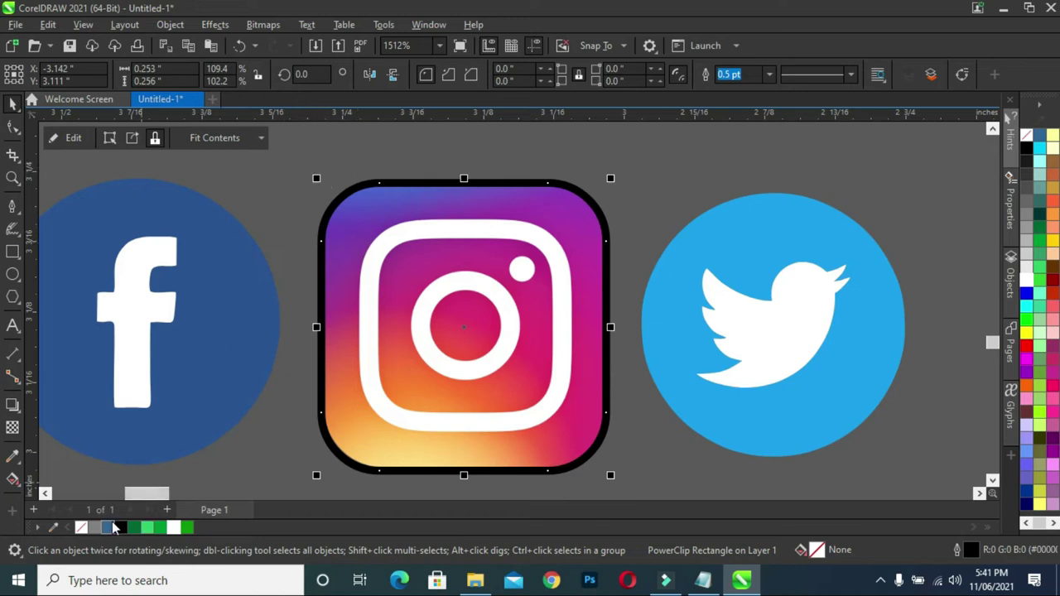
pyautogui.rightClick(81, 530)
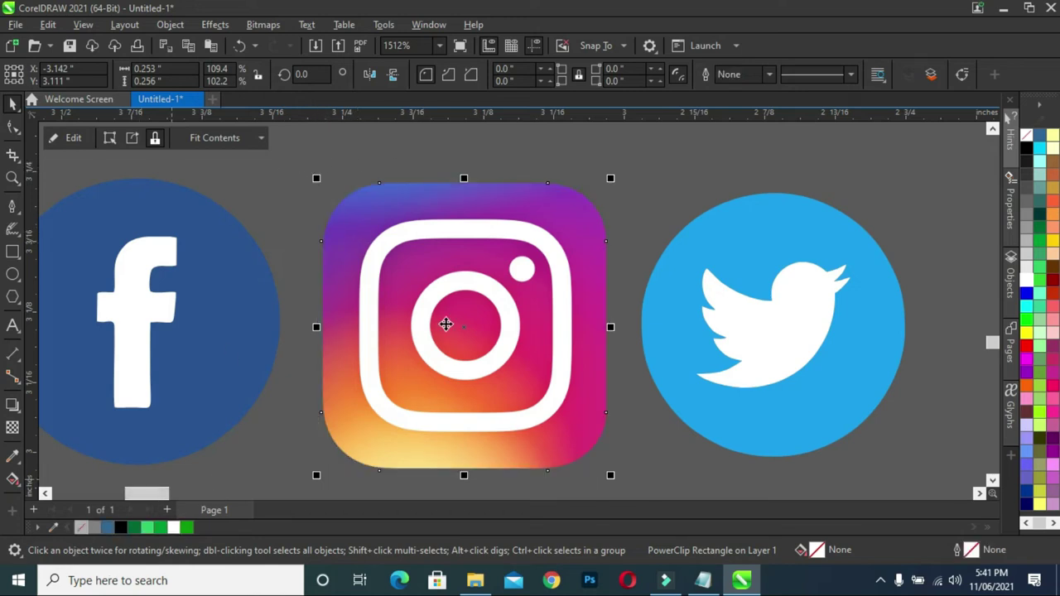
pyautogui.scroll(-3, 470, 300)
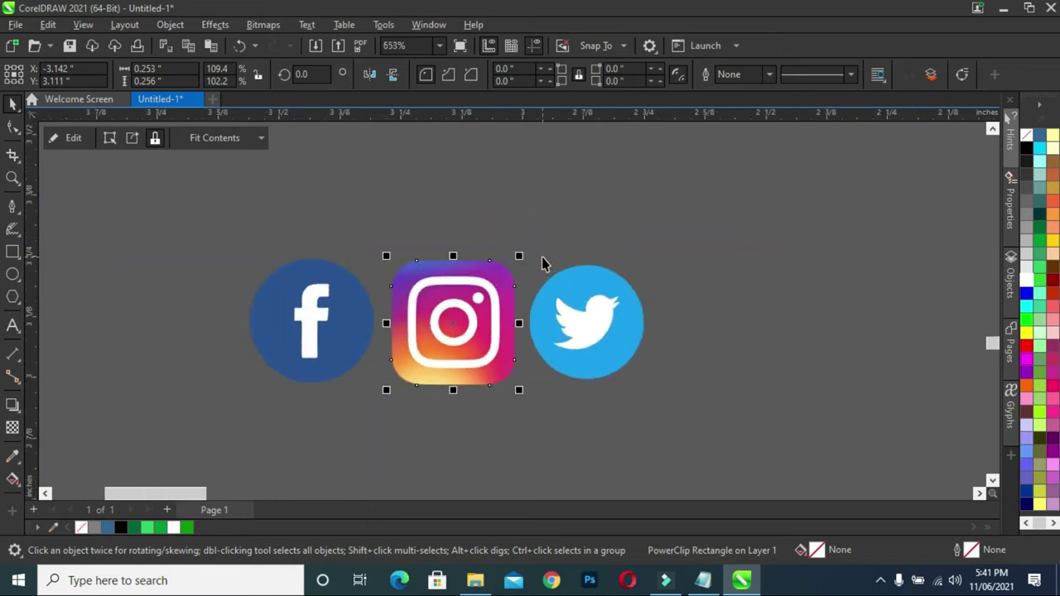
# - Marquee-select the three social icons and move them together
pyautogui.press('Escape')
pyautogui.scroll(1, 452, 286)
pyautogui.scroll(-5, 451, 286)
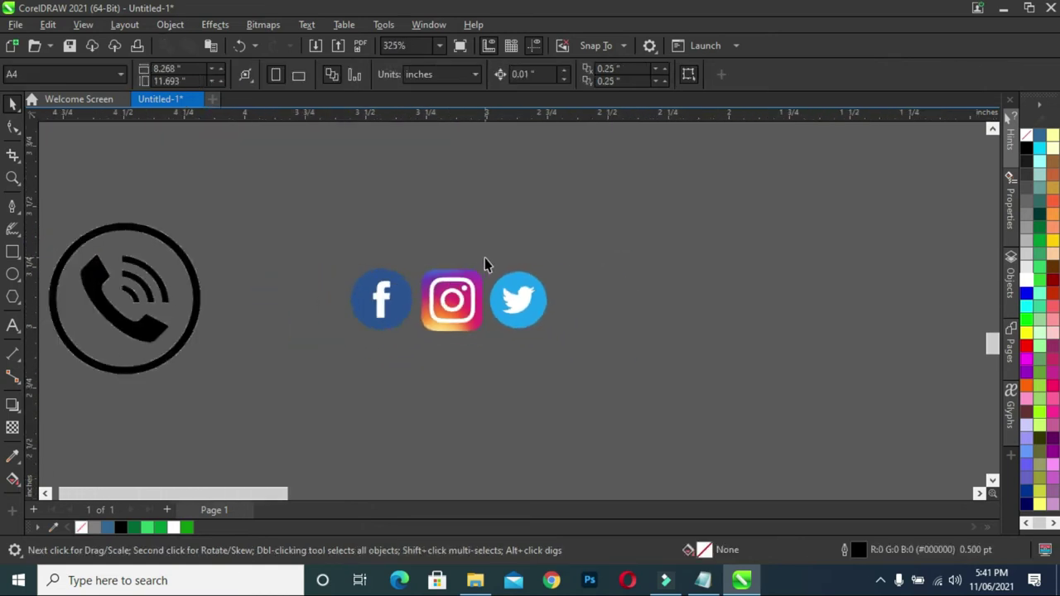
pyautogui.scroll(2, 480, 297)
pyautogui.moveTo(403, 220); pyautogui.dragTo(508, 295)
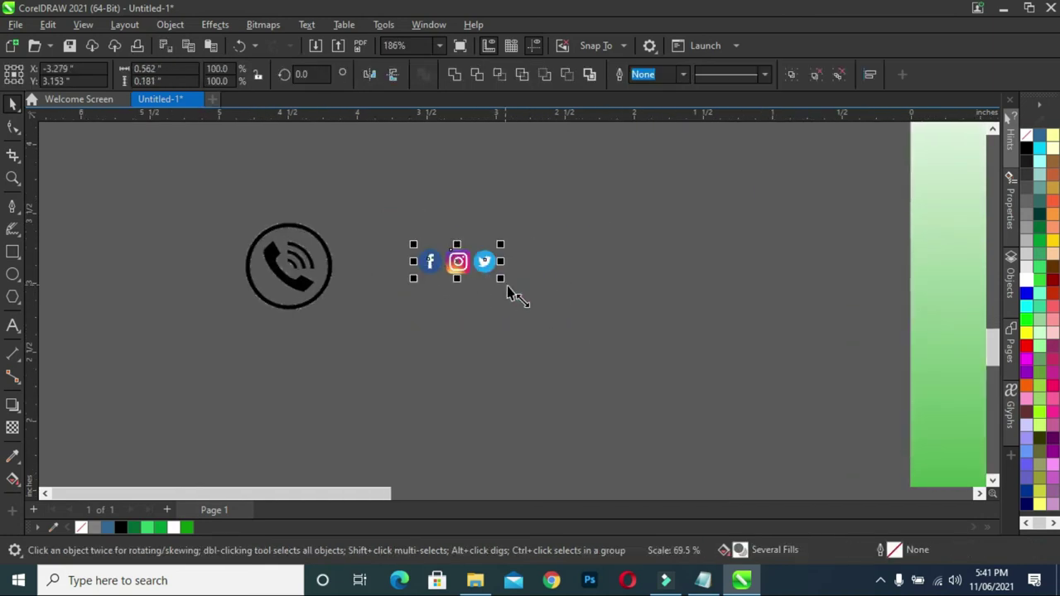
pyautogui.scroll(5, 509, 295)
# - Move the Twitter icon closer to Instagram and shrink the Instagram icon slightly
pyautogui.click(484, 310)
pyautogui.click(408, 226)
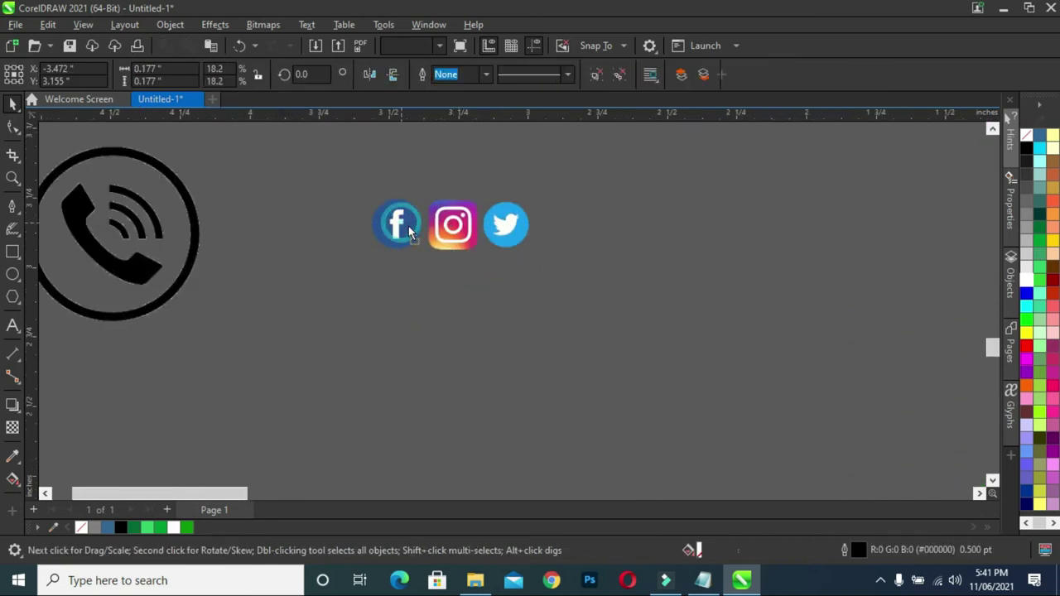
pyautogui.moveTo(513, 228); pyautogui.dragTo(506, 226)
pyautogui.click(544, 284)
pyautogui.click(502, 227)
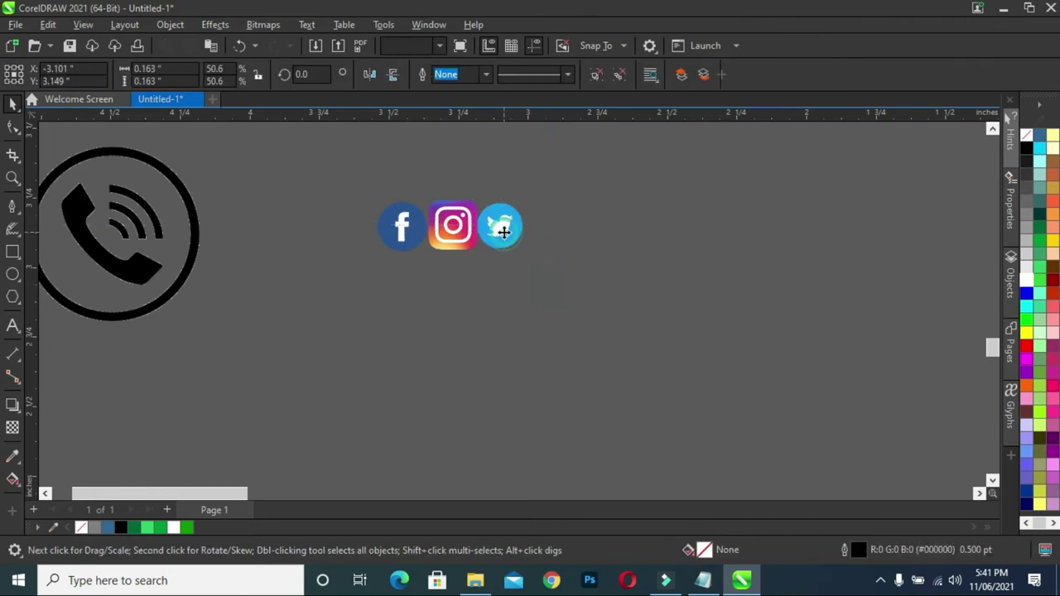
pyautogui.press('Tab')
pyautogui.moveTo(482, 254); pyautogui.dragTo(472, 244)
# - Nudge the Twitter icon with the arrow keys so it sits evenly beside Instagram
pyautogui.moveTo(348, 181); pyautogui.dragTo(577, 324)
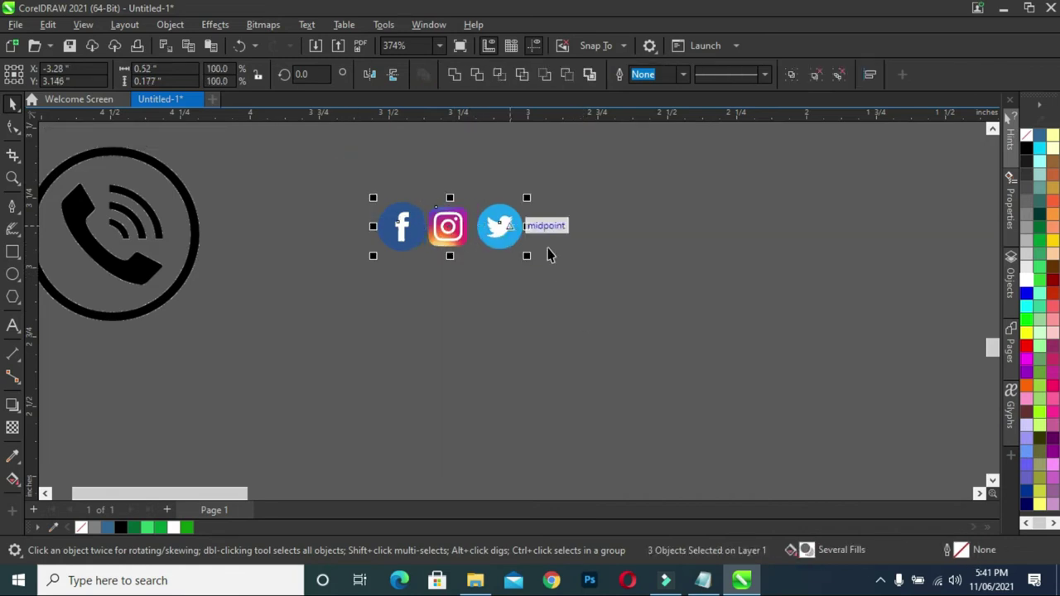
pyautogui.click(507, 238)
pyautogui.press('Left')
pyautogui.press('Left')
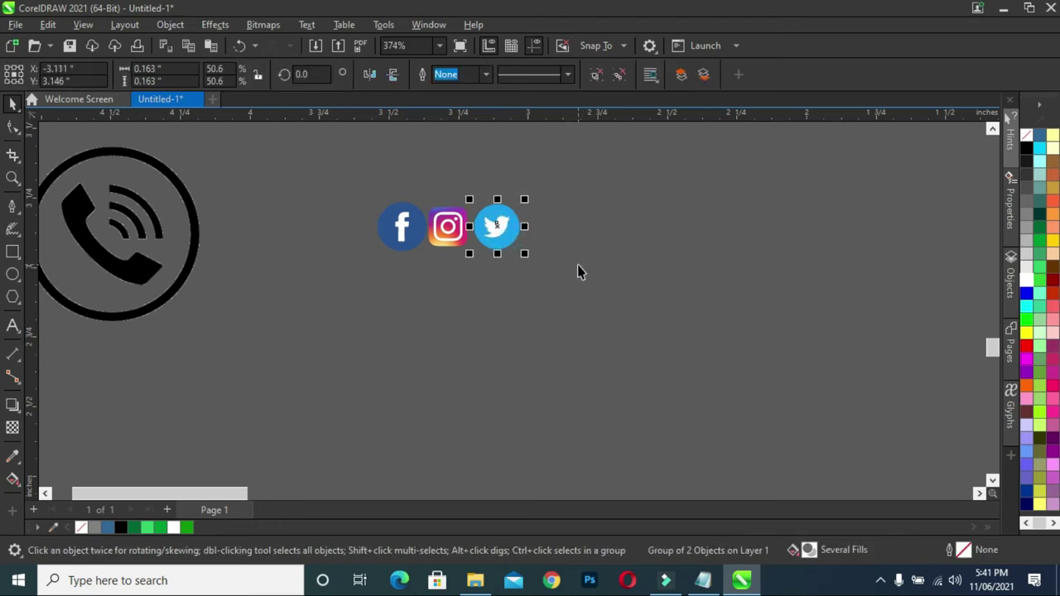
pyautogui.press('Left')
pyautogui.press('Left')
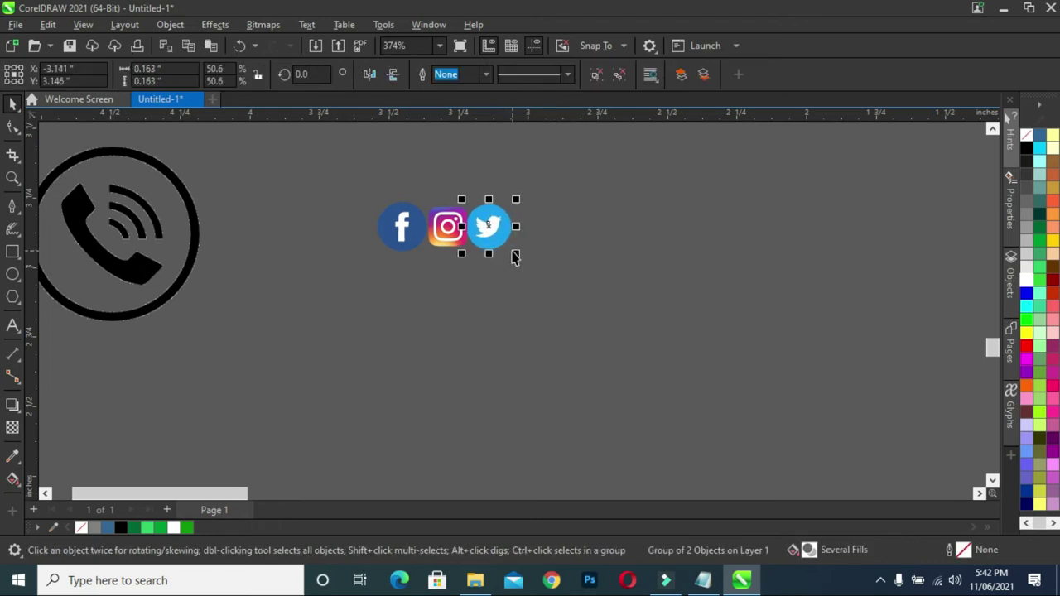
pyautogui.press('Right')
pyautogui.press('Right')
pyautogui.click(451, 240)
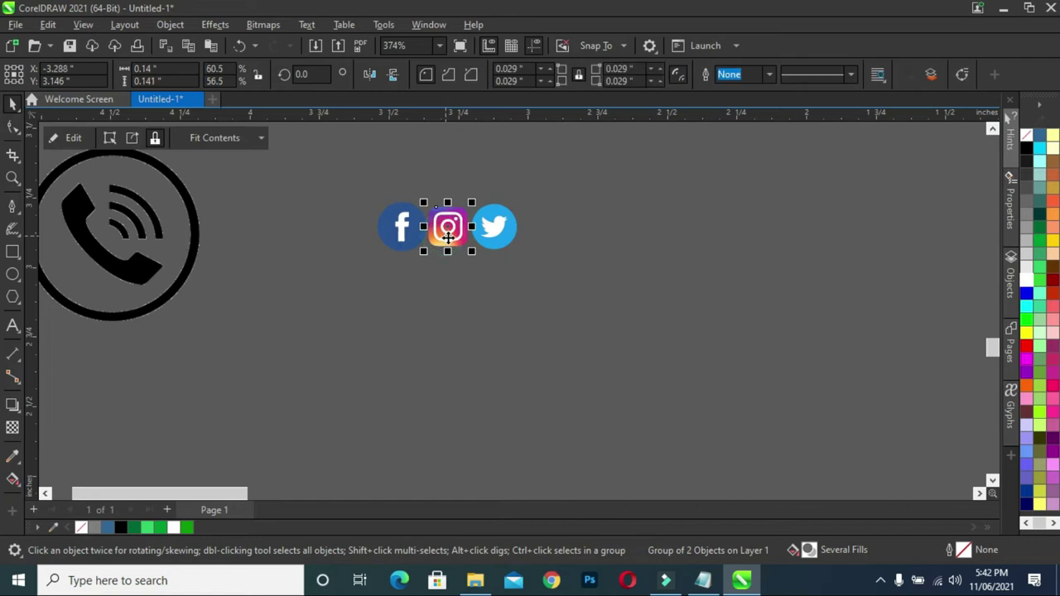
pyautogui.click(550, 263)
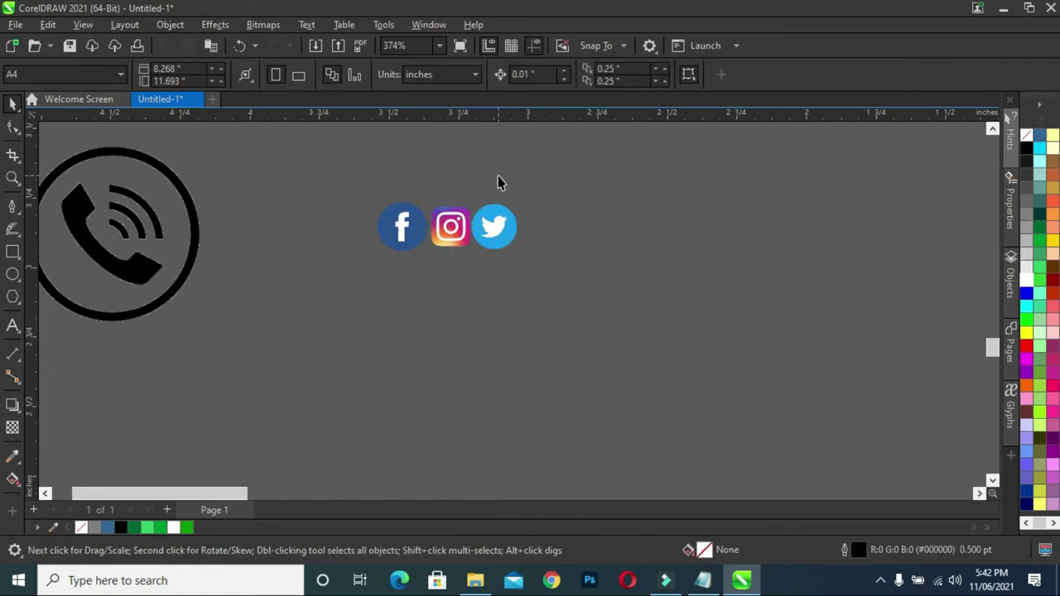
pyautogui.scroll(2, 498, 181)
# - Shrink the Facebook and Twitter icons to match the rounded Instagram icon
pyautogui.click(352, 263)
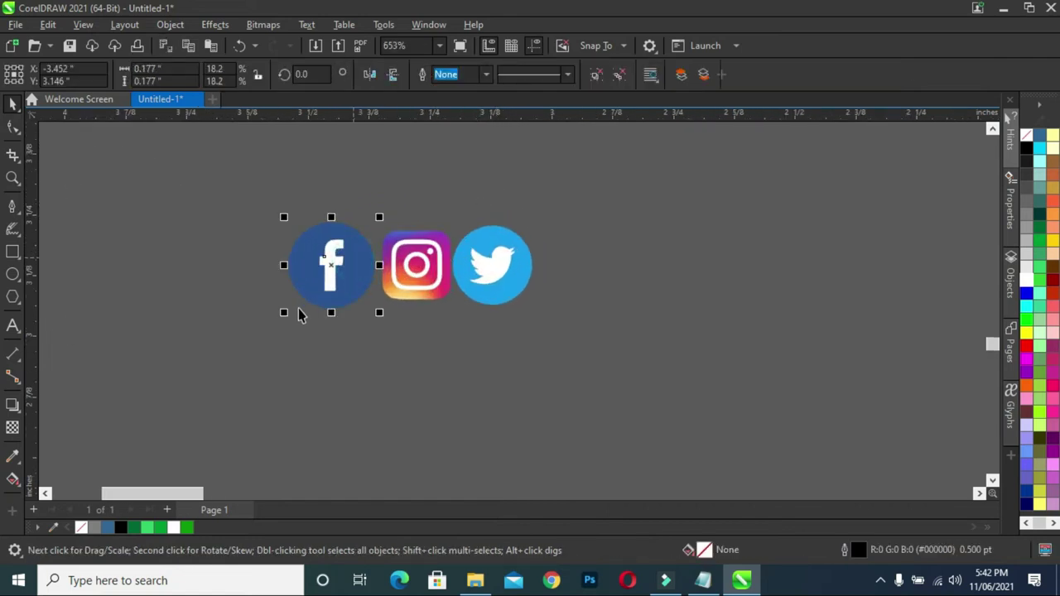
pyautogui.moveTo(289, 315); pyautogui.dragTo(295, 320)
pyautogui.click(493, 265)
pyautogui.moveTo(541, 311); pyautogui.dragTo(530, 307)
pyautogui.moveTo(529, 222); pyautogui.dragTo(530, 237)
pyautogui.click(340, 250)
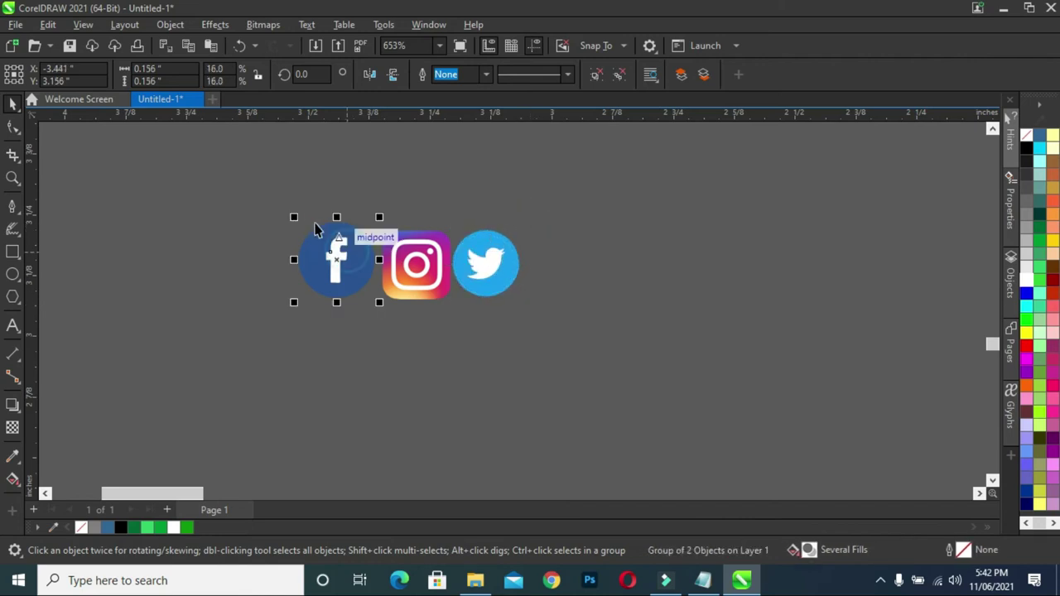
pyautogui.moveTo(297, 220); pyautogui.dragTo(601, 350)
pyautogui.click(245, 197)
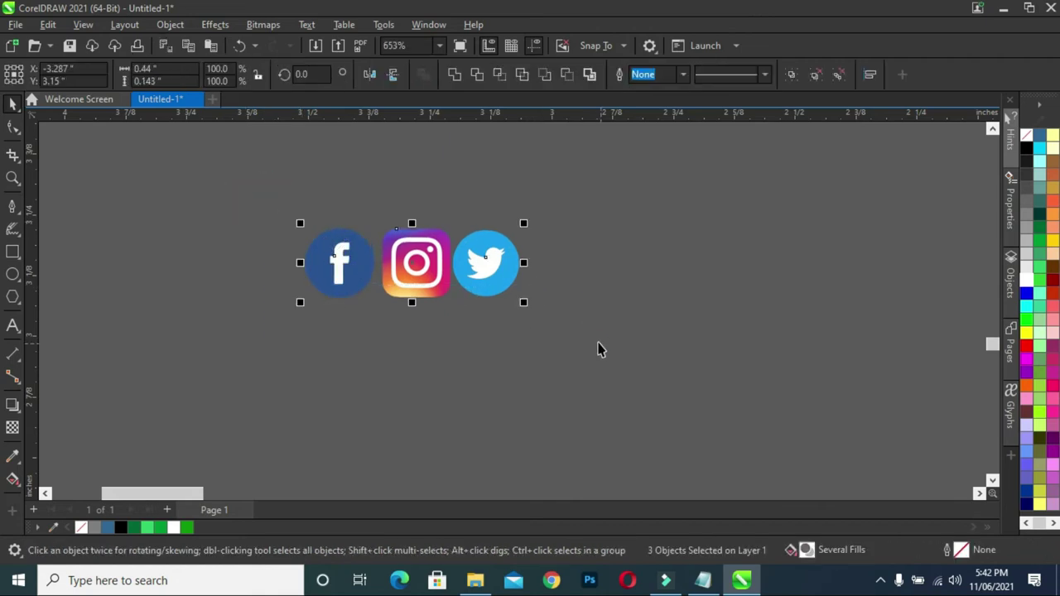
pyautogui.scroll(-6, 599, 350)
pyautogui.click(509, 328)
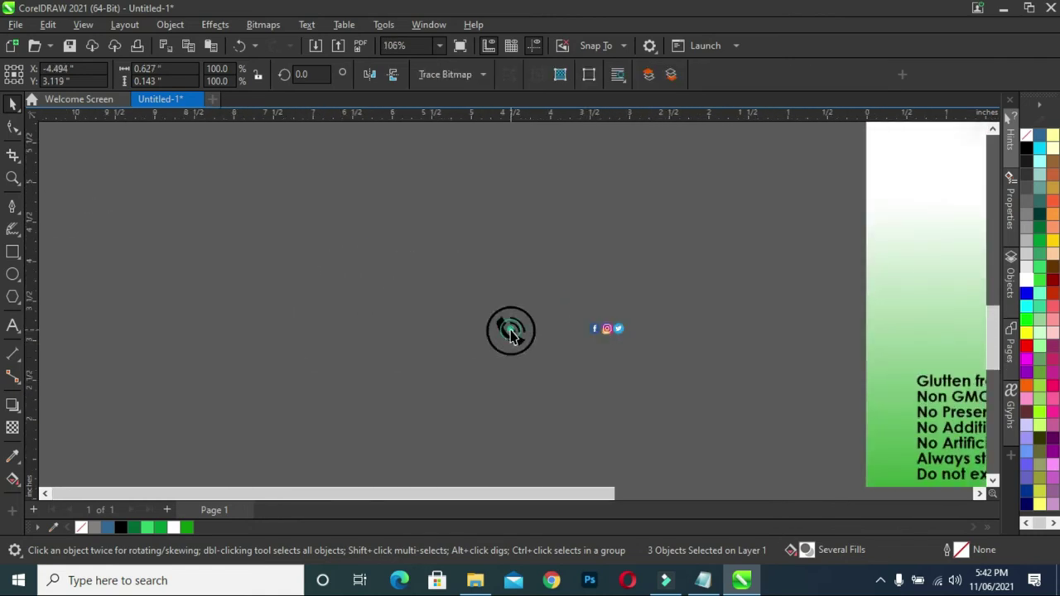
# - Trace the phone icon as Line Art and delete the original phone bitmap
pyautogui.click(482, 76)
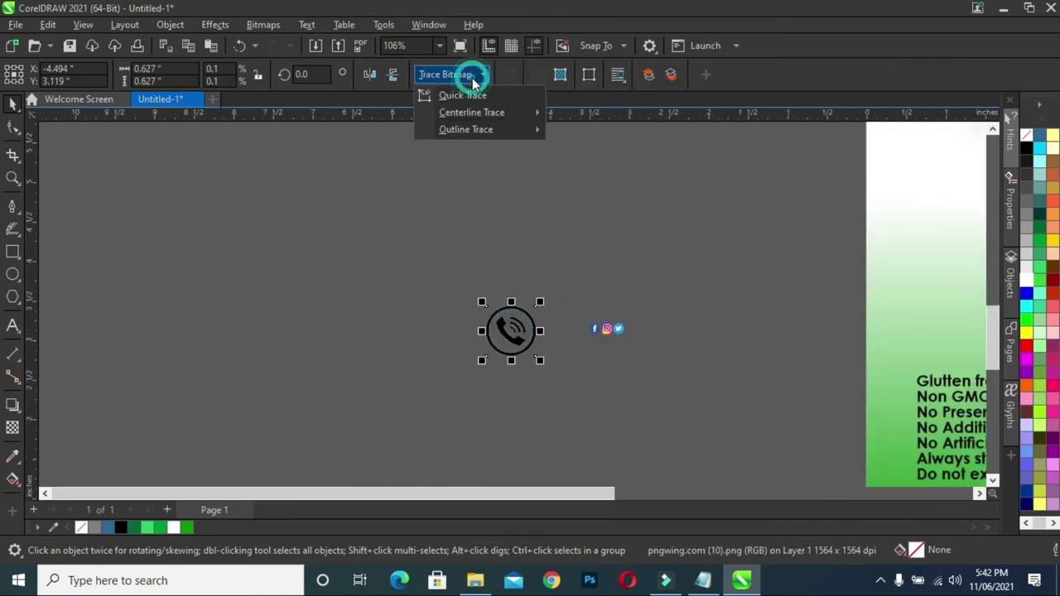
pyautogui.moveTo(489, 129)
pyautogui.click(580, 138)
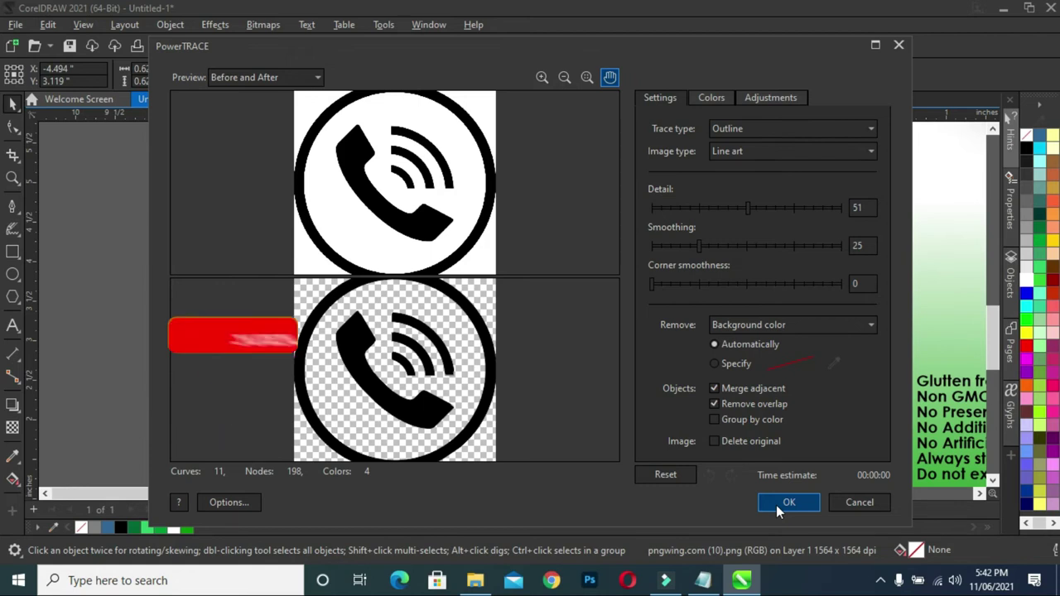
pyautogui.click(779, 503)
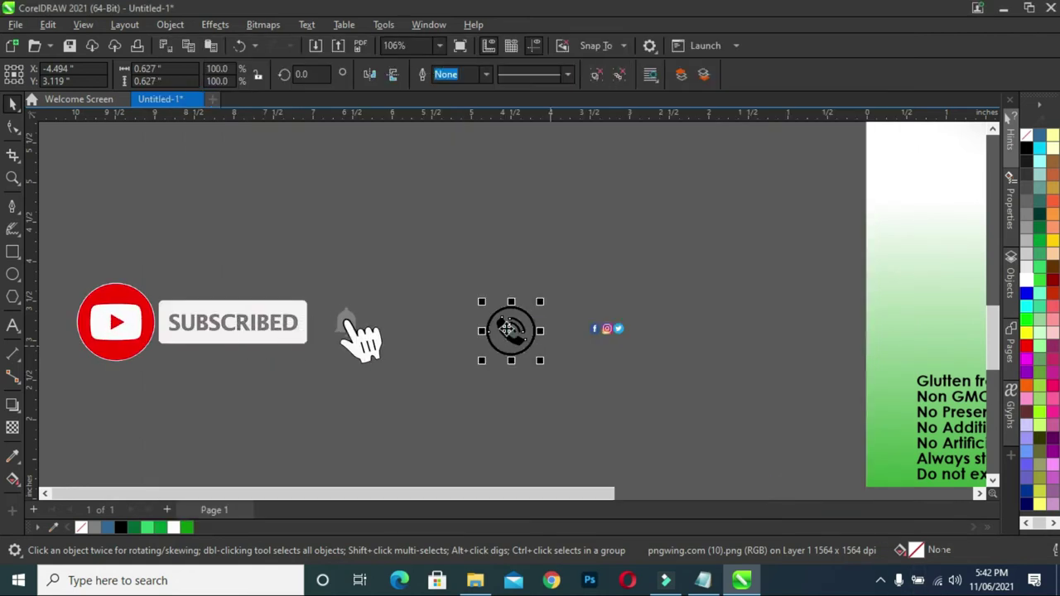
pyautogui.click(542, 340)
pyautogui.moveTo(510, 331); pyautogui.dragTo(456, 276)
pyautogui.press('Delete')
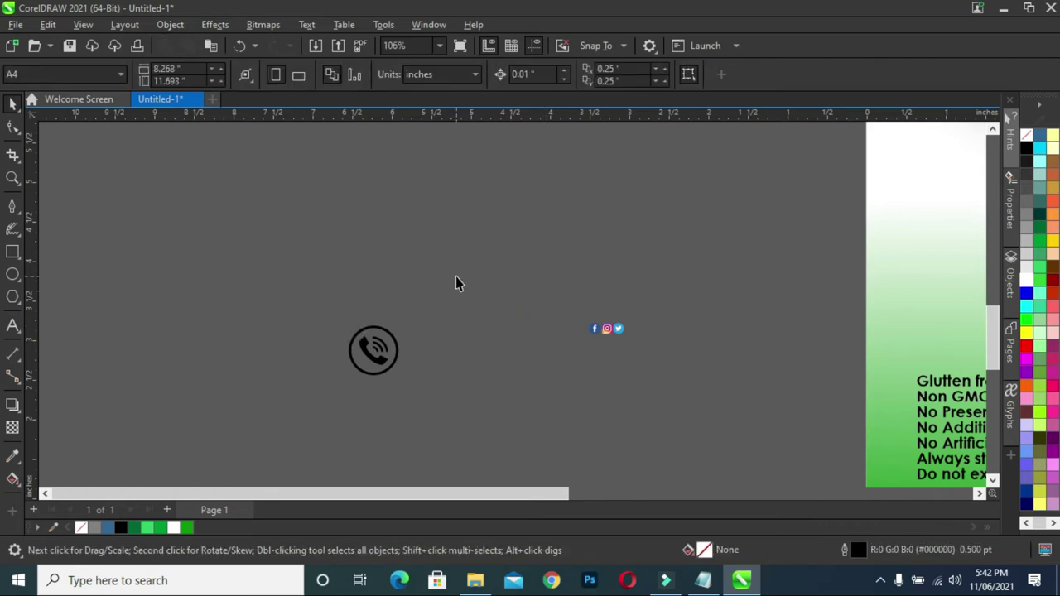
# - Shrink the traced phone icon to about 0.136 in at the row's left end
pyautogui.moveTo(372, 354); pyautogui.dragTo(516, 327)
pyautogui.scroll(2, 516, 319)
pyautogui.moveTo(462, 270); pyautogui.dragTo(577, 327)
pyautogui.scroll(3, 613, 372)
pyautogui.moveTo(610, 296); pyautogui.dragTo(696, 301)
pyautogui.scroll(1, 696, 321)
pyautogui.scroll(-3, 639, 323)
pyautogui.moveTo(605, 277); pyautogui.dragTo(891, 348)
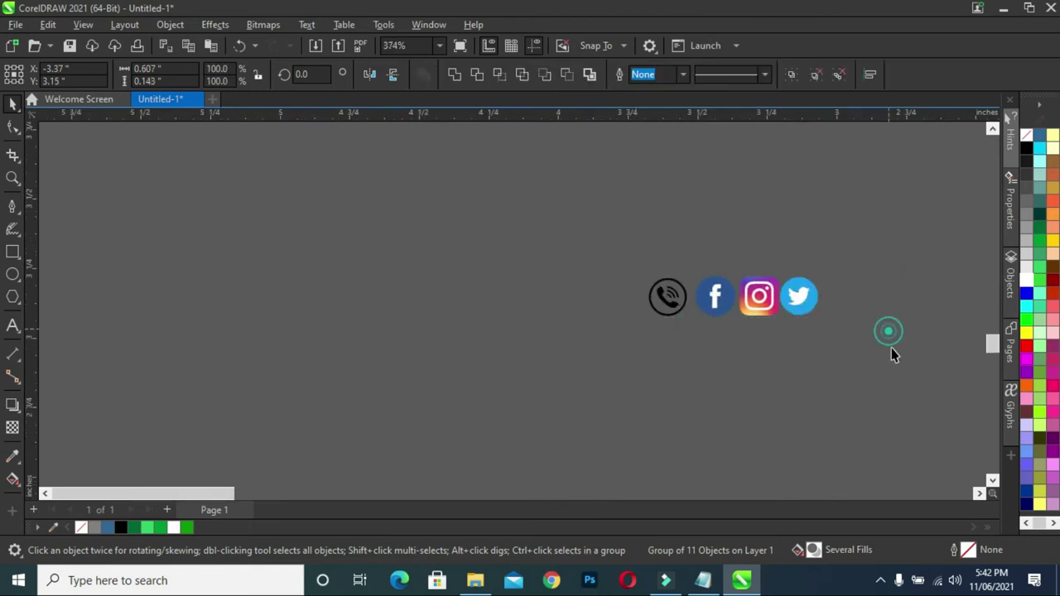
pyautogui.moveTo(571, 217); pyautogui.dragTo(942, 335)
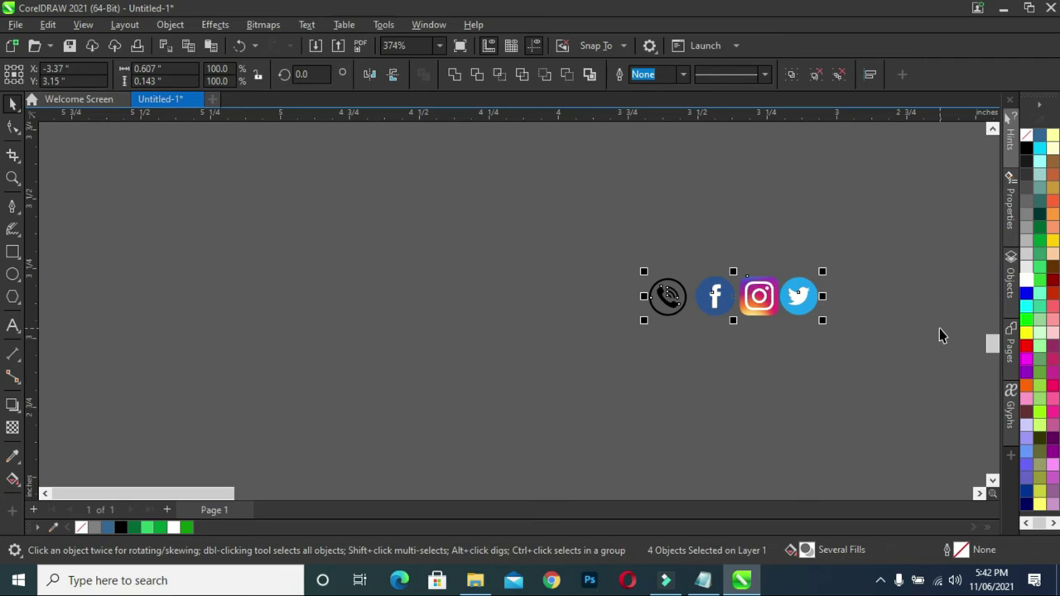
pyautogui.scroll(-5, 712, 343)
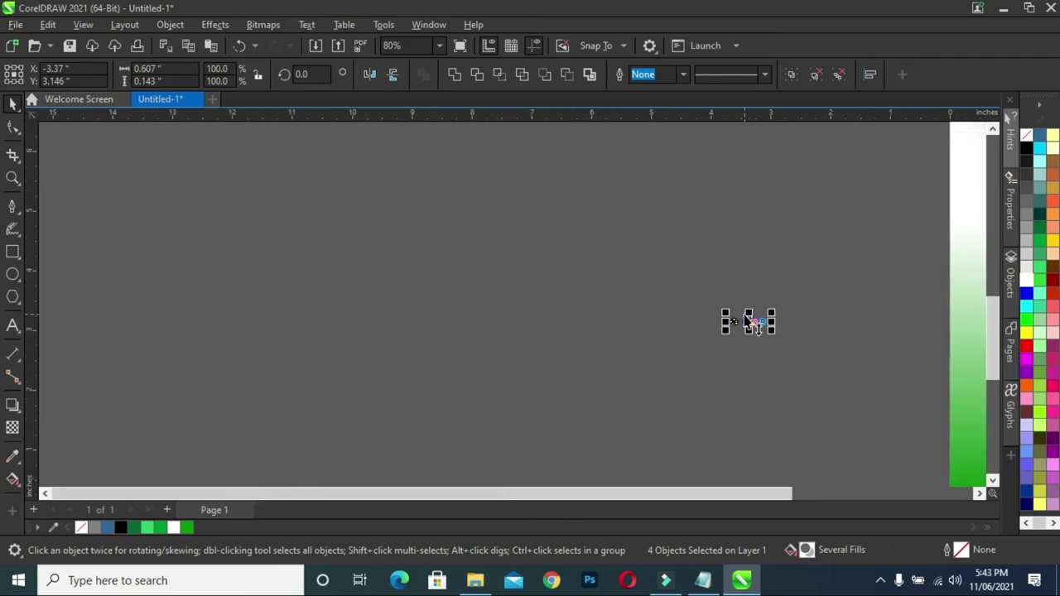
# - Move the icon row onto the bottom of the label and zoom in on it
pyautogui.scroll(-2, 748, 321)
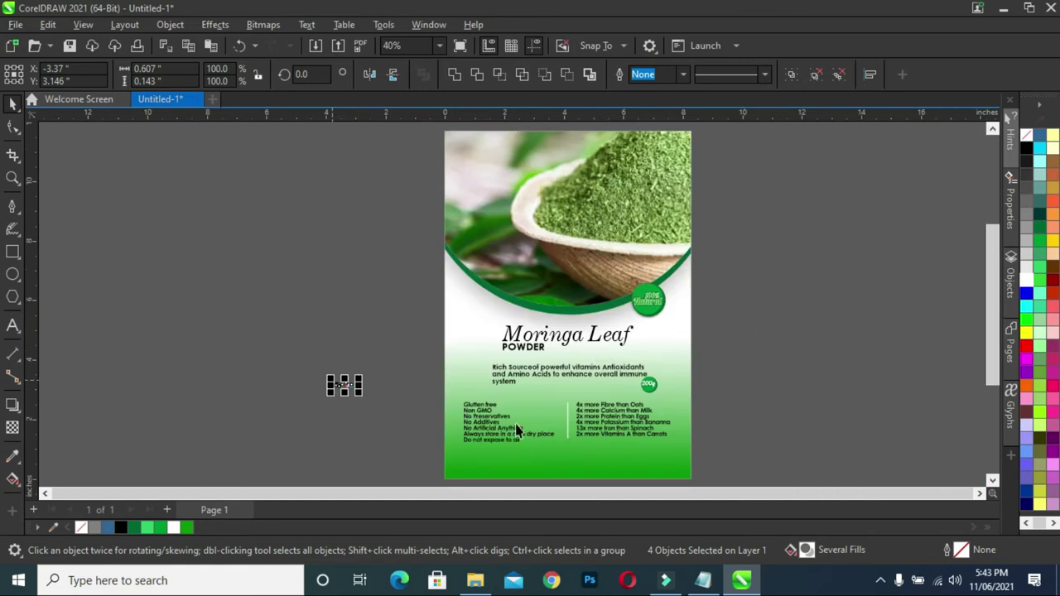
pyautogui.moveTo(344, 385); pyautogui.dragTo(474, 461)
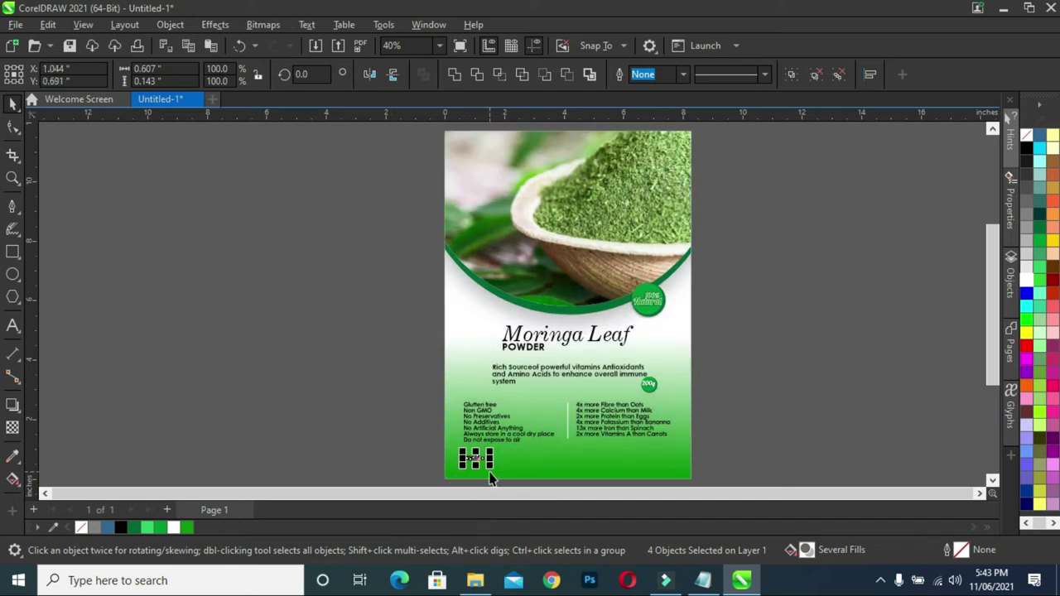
pyautogui.scroll(1, 489, 478)
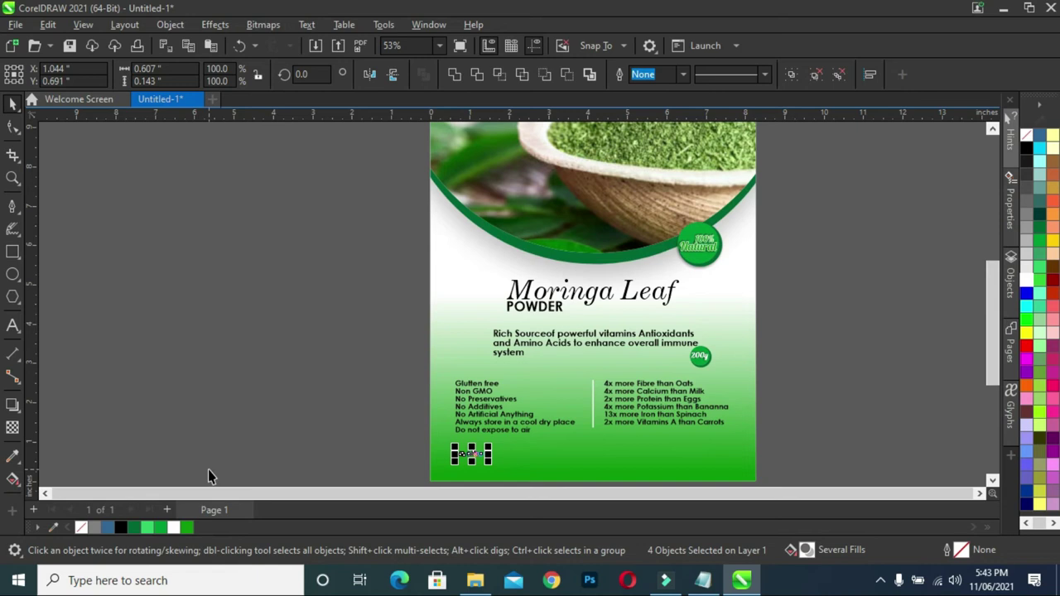
pyautogui.press('z')
pyautogui.moveTo(328, 370); pyautogui.dragTo(521, 464)
pyautogui.moveTo(785, 563); pyautogui.dragTo(828, 450)
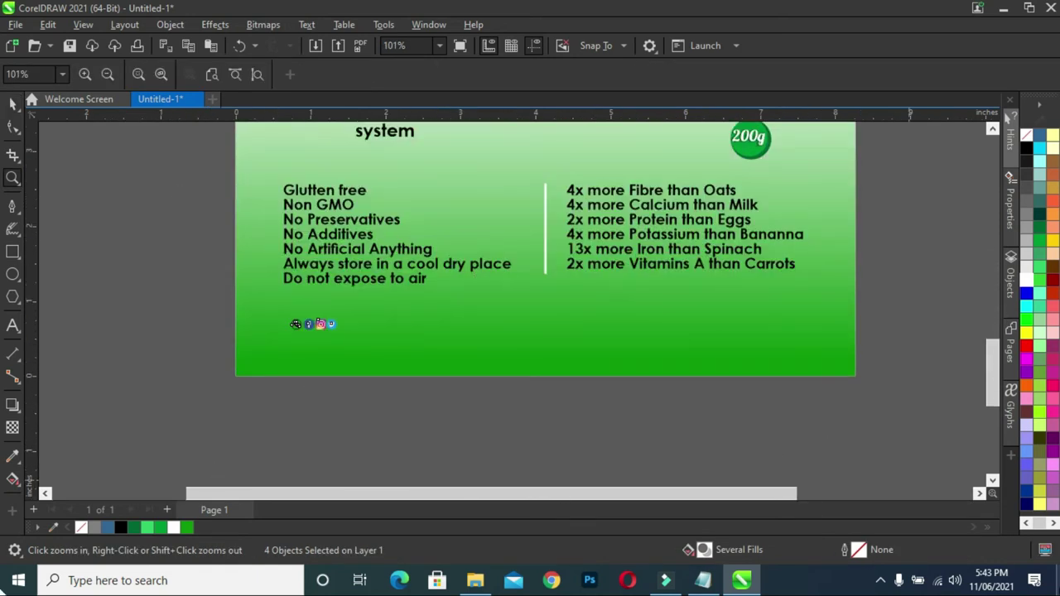
# - Shift the three social icons toward the right and enlarge them
pyautogui.click(13, 102)
pyautogui.click(142, 276)
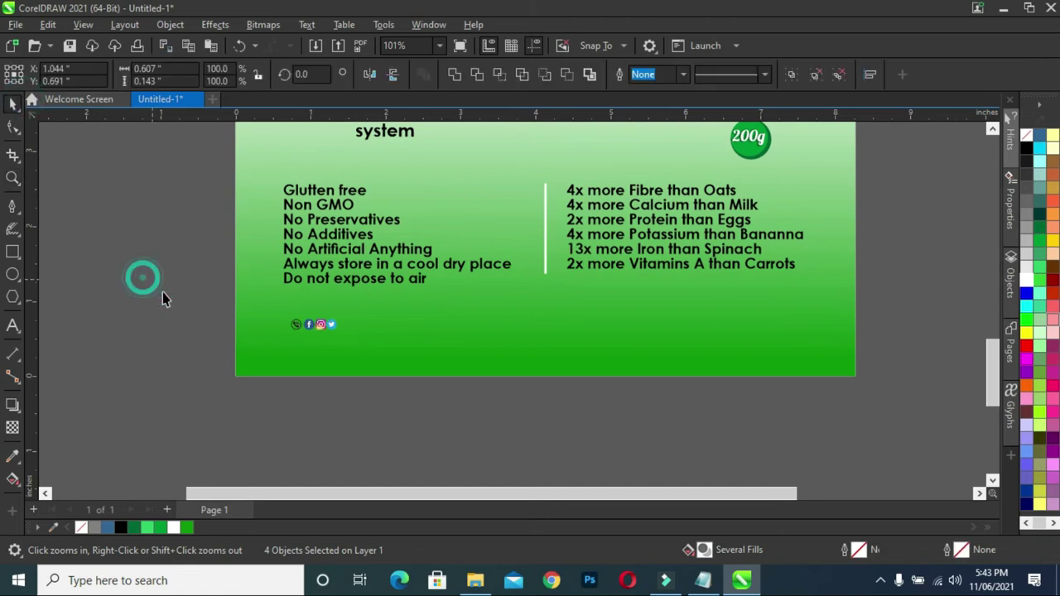
pyautogui.moveTo(393, 396); pyautogui.dragTo(635, 330)
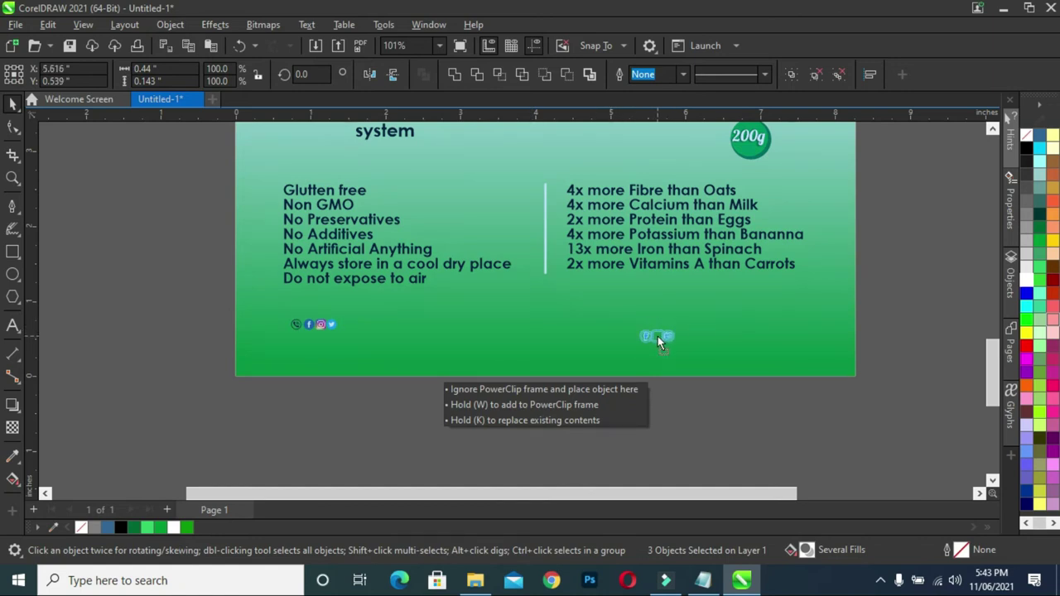
pyautogui.moveTo(658, 336); pyautogui.dragTo(658, 335)
pyautogui.moveTo(703, 383); pyautogui.dragTo(608, 302)
pyautogui.moveTo(676, 324); pyautogui.dragTo(700, 315)
pyautogui.click(564, 398)
pyautogui.moveTo(635, 315); pyautogui.dragTo(764, 414)
pyautogui.moveTo(700, 321); pyautogui.dragTo(709, 324)
pyautogui.click(693, 394)
# - Move the phone icon toward the bottom centre, colour it white and enlarge it
pyautogui.moveTo(217, 310); pyautogui.dragTo(385, 361)
pyautogui.moveTo(296, 324); pyautogui.dragTo(546, 336)
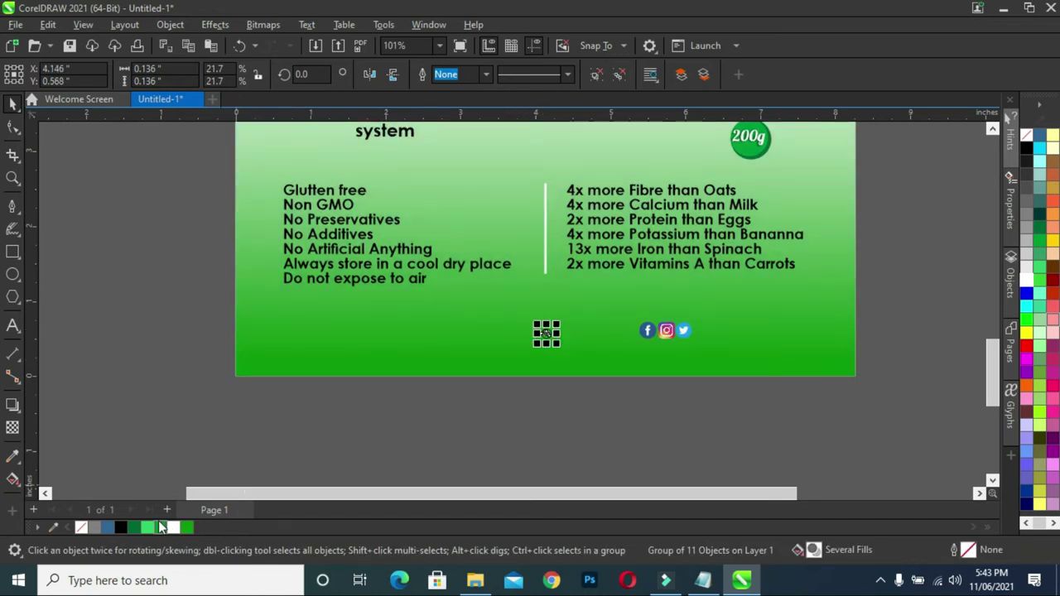
pyautogui.click(289, 469)
pyautogui.scroll(2, 516, 415)
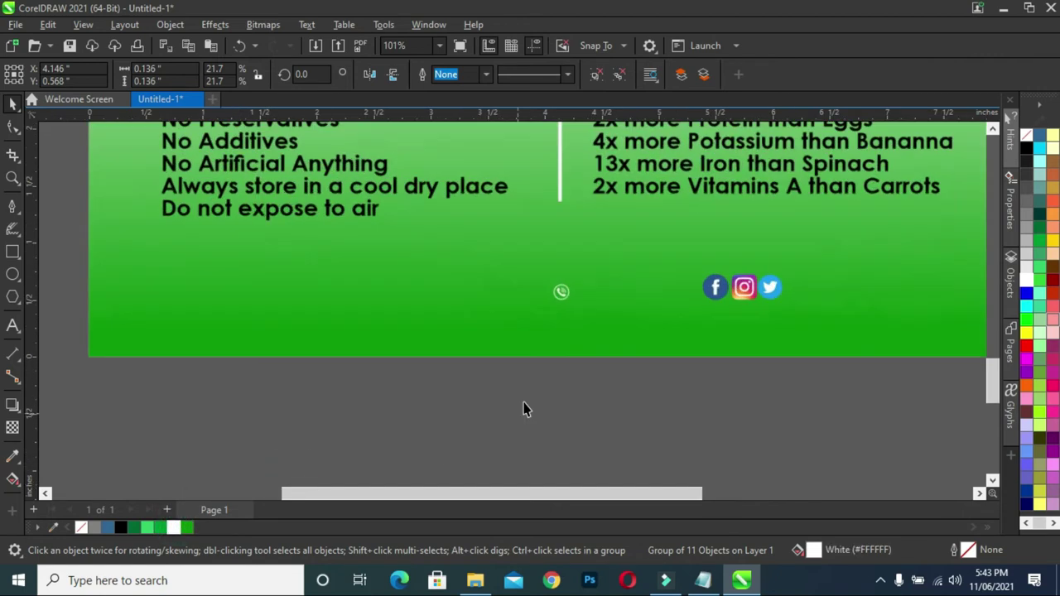
pyautogui.moveTo(582, 398); pyautogui.dragTo(521, 243)
pyautogui.moveTo(579, 288); pyautogui.dragTo(597, 284)
pyautogui.click(605, 389)
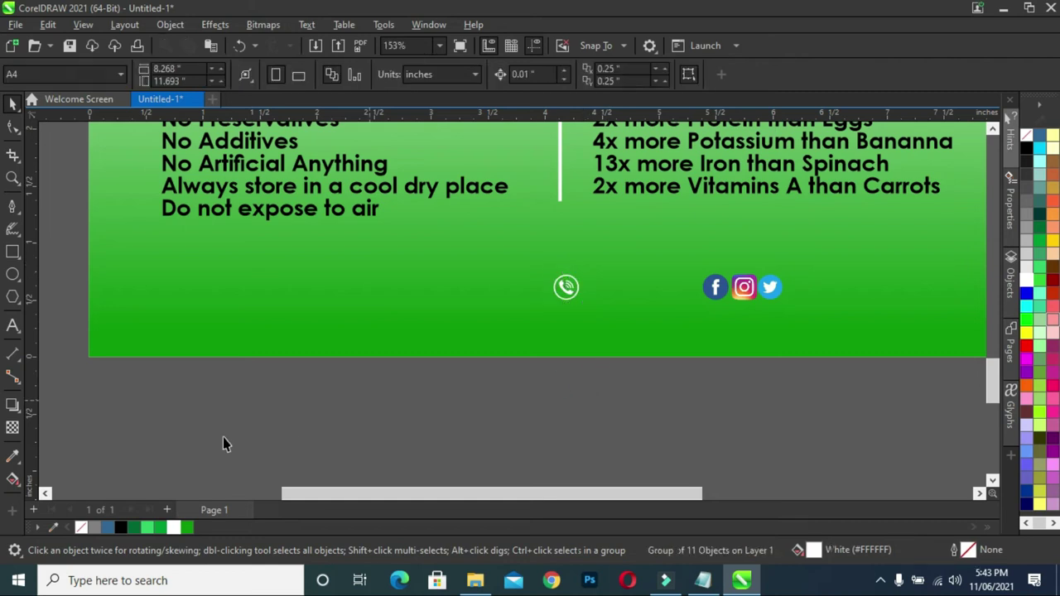
# - Draw a rectangle around the phone icon, nudge both down, and round its corners
pyautogui.click(12, 253)
pyautogui.moveTo(546, 265); pyautogui.dragTo(588, 305)
pyautogui.click(12, 126)
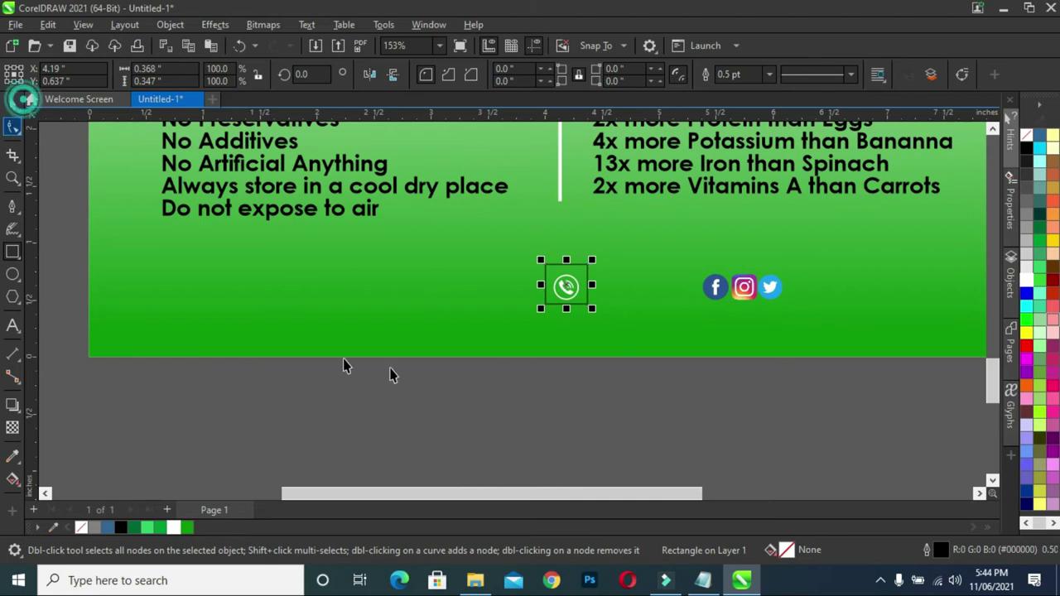
pyautogui.press('space')
pyautogui.moveTo(649, 396); pyautogui.dragTo(453, 254)
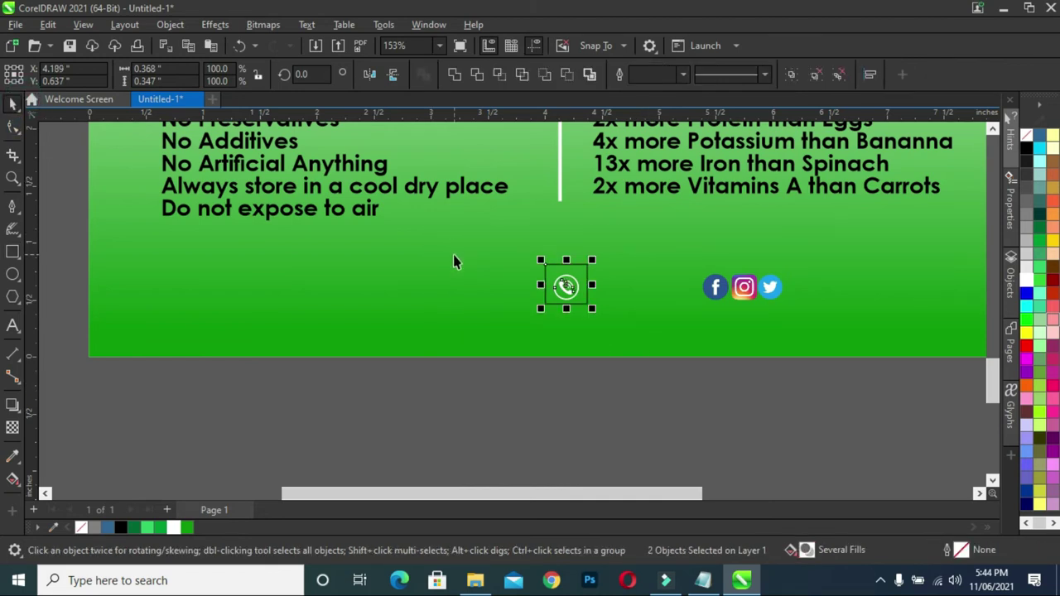
pyautogui.press('Down')
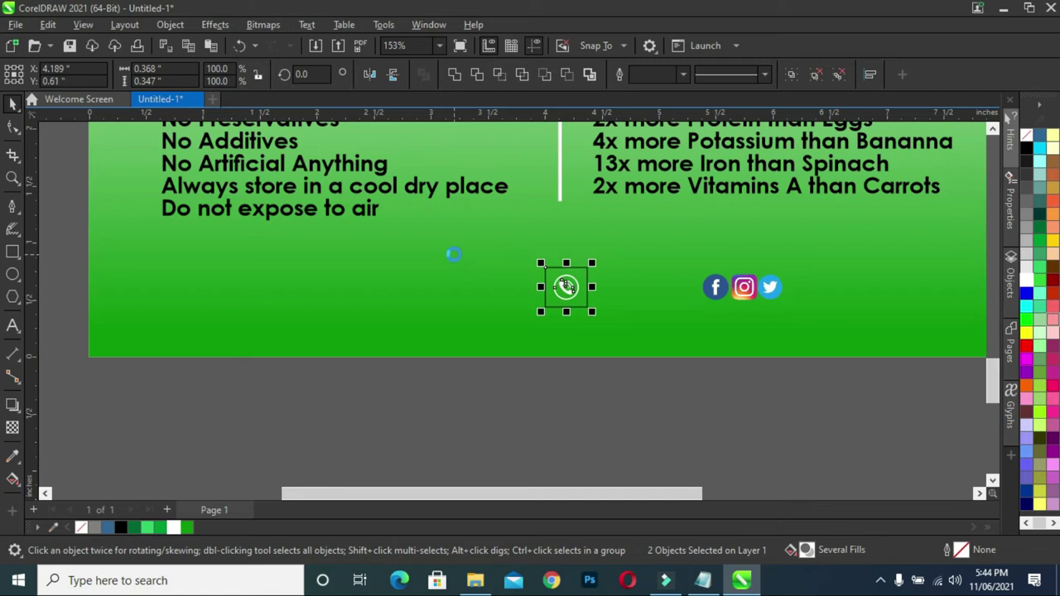
pyautogui.click(542, 419)
pyautogui.click(555, 302)
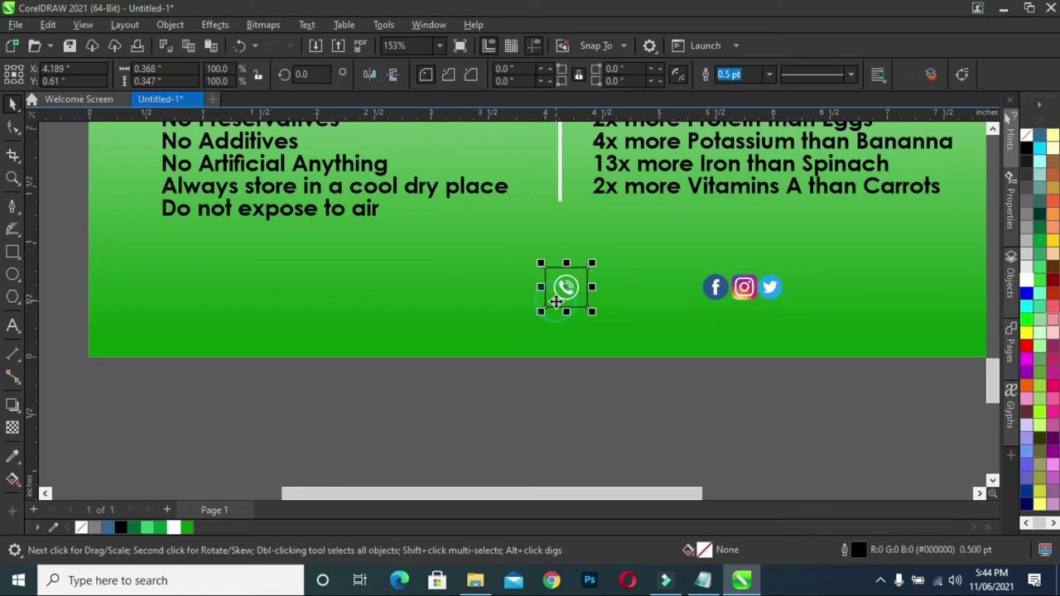
pyautogui.click(13, 127)
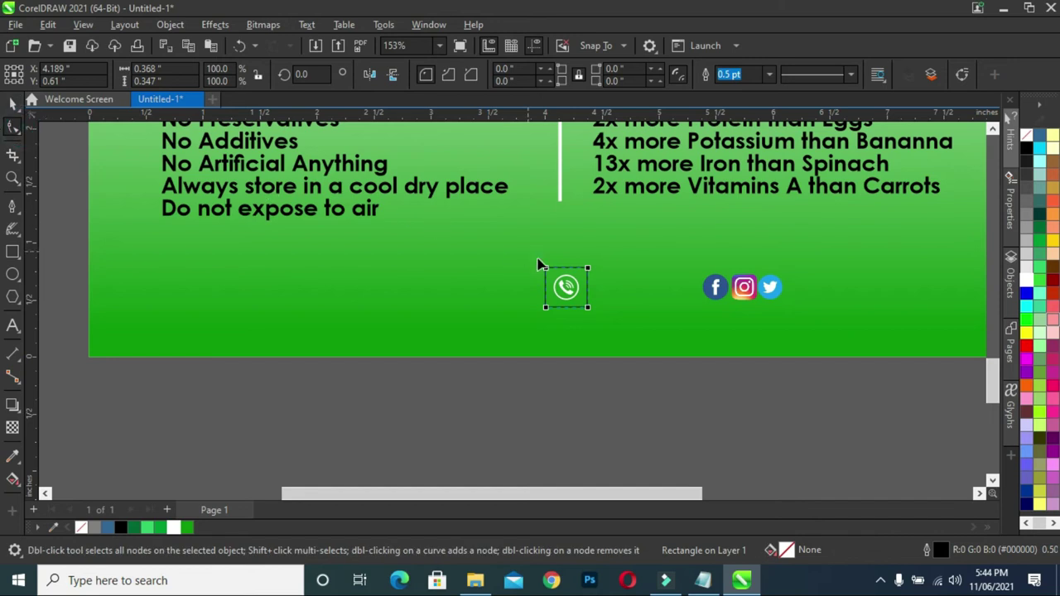
pyautogui.moveTo(546, 270); pyautogui.dragTo(556, 269)
# - Fill the rounded square Forest Green with no outline and place it behind the phone icon
pyautogui.click(12, 102)
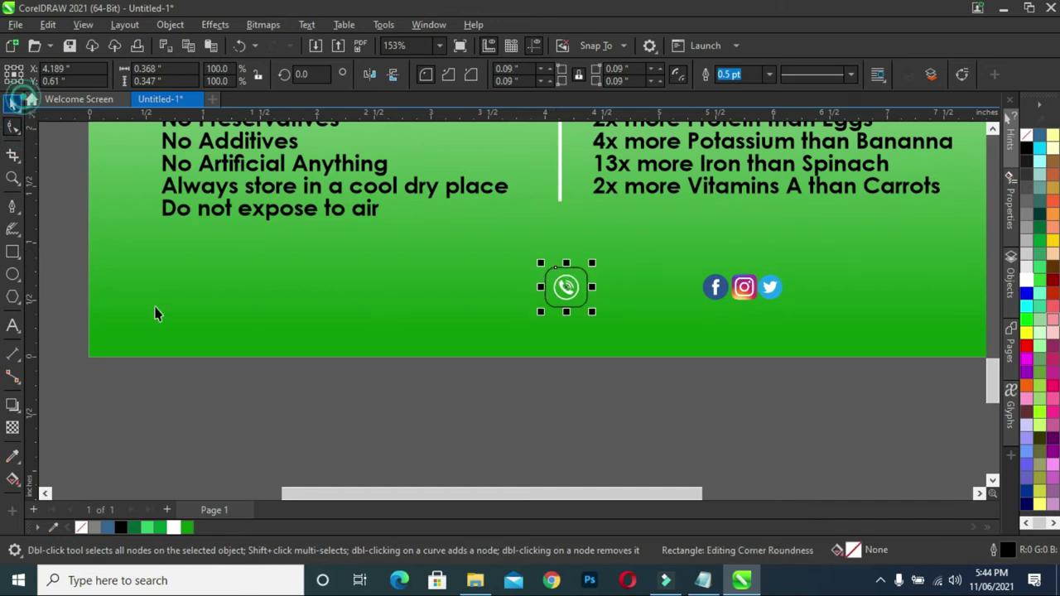
pyautogui.click(282, 386)
pyautogui.click(578, 309)
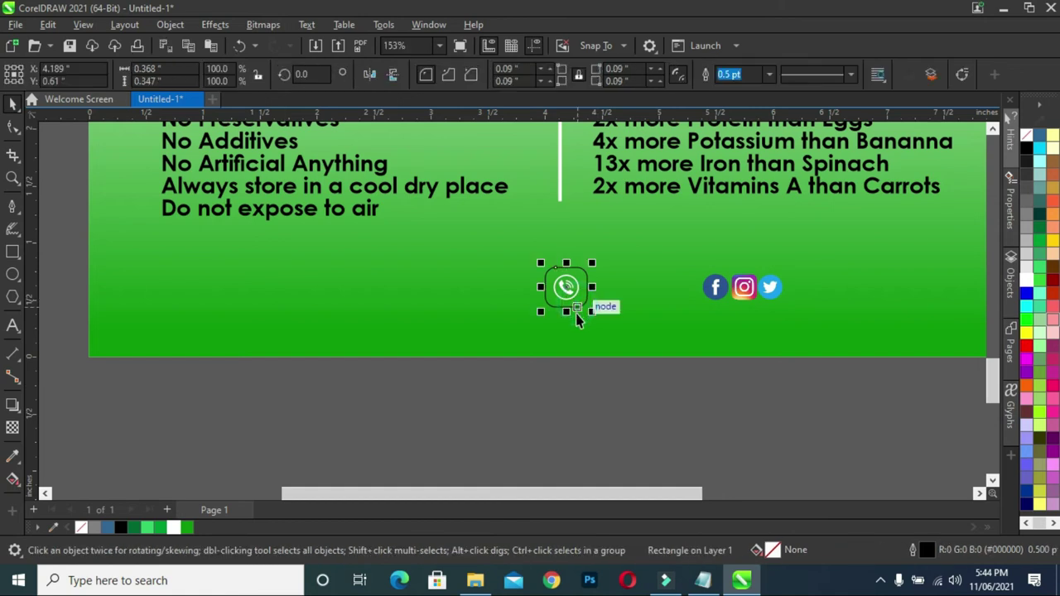
pyautogui.click(135, 528)
pyautogui.rightClick(79, 528)
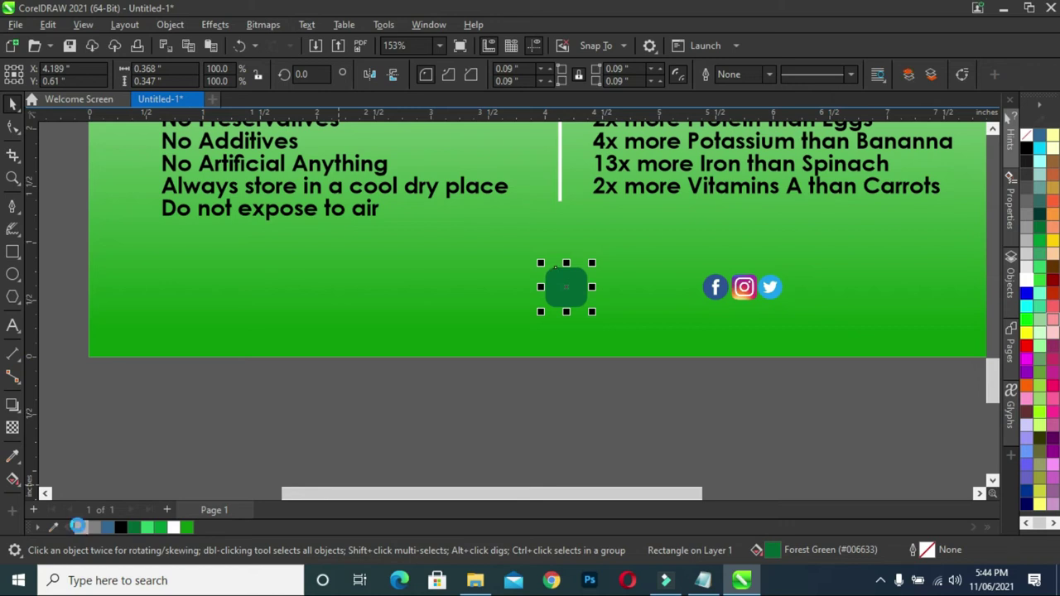
pyautogui.hotkey('ctrl', 'z')
pyautogui.hotkey('ctrl', 'shift', 'z')
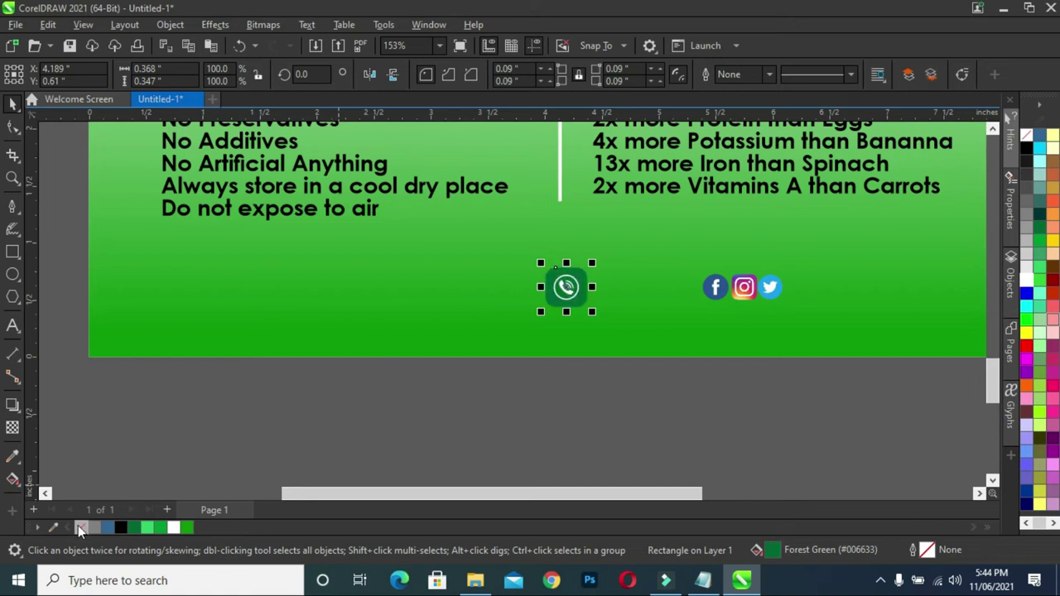
pyautogui.click(532, 427)
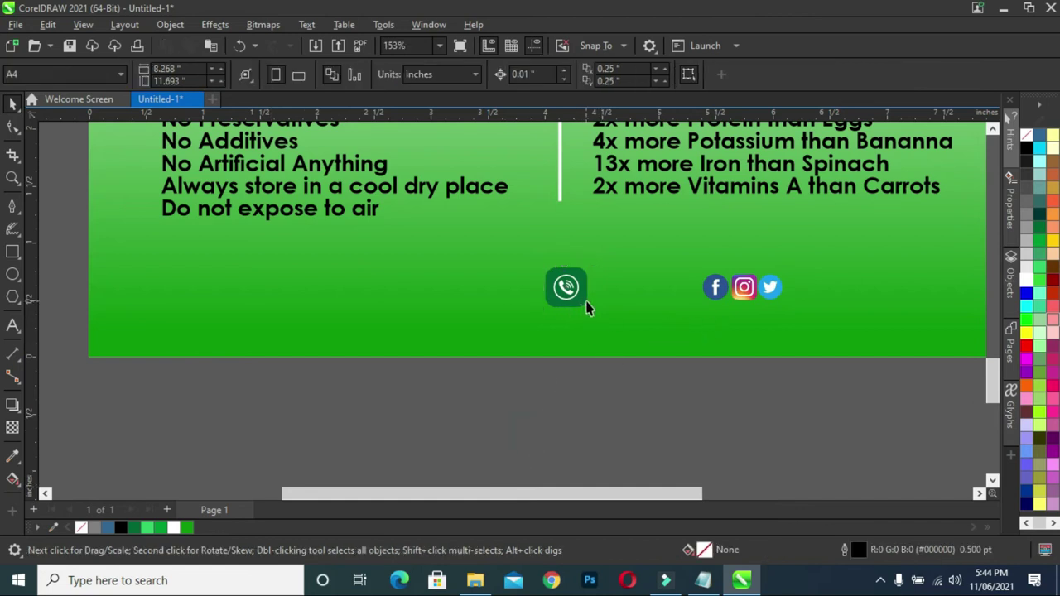
# - Shrink the phone icon's green square slightly
pyautogui.scroll(2, 704, 300)
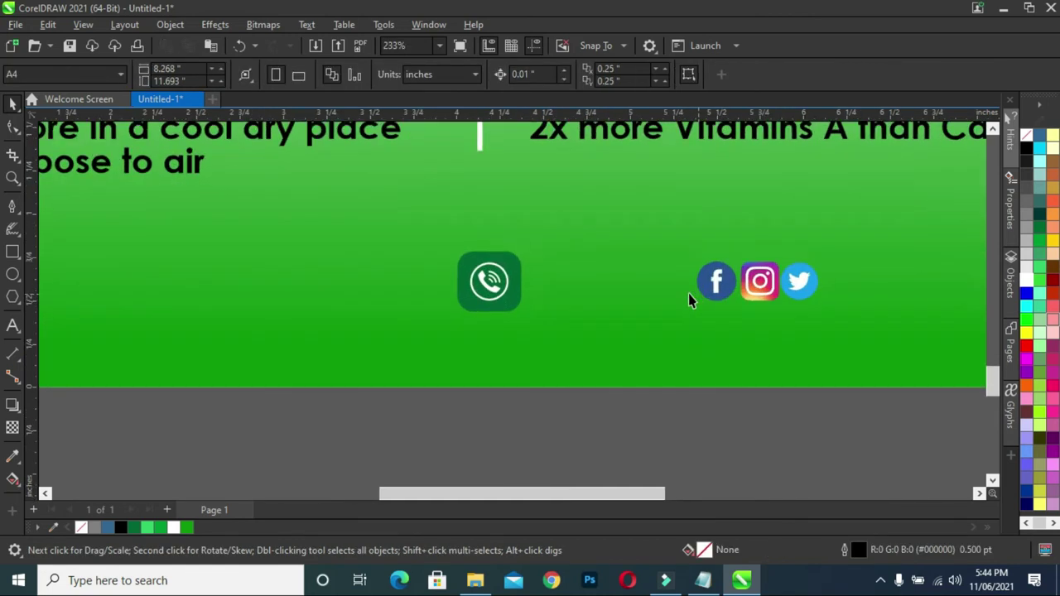
pyautogui.click(726, 281)
pyautogui.moveTo(509, 297); pyautogui.dragTo(654, 298)
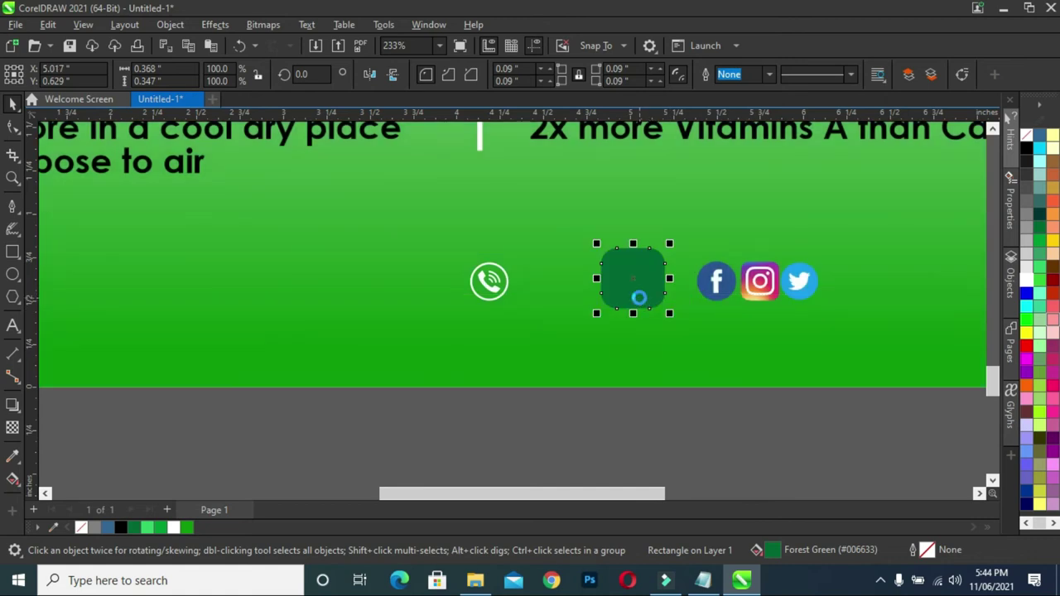
pyautogui.hotkey('ctrl', 'z')
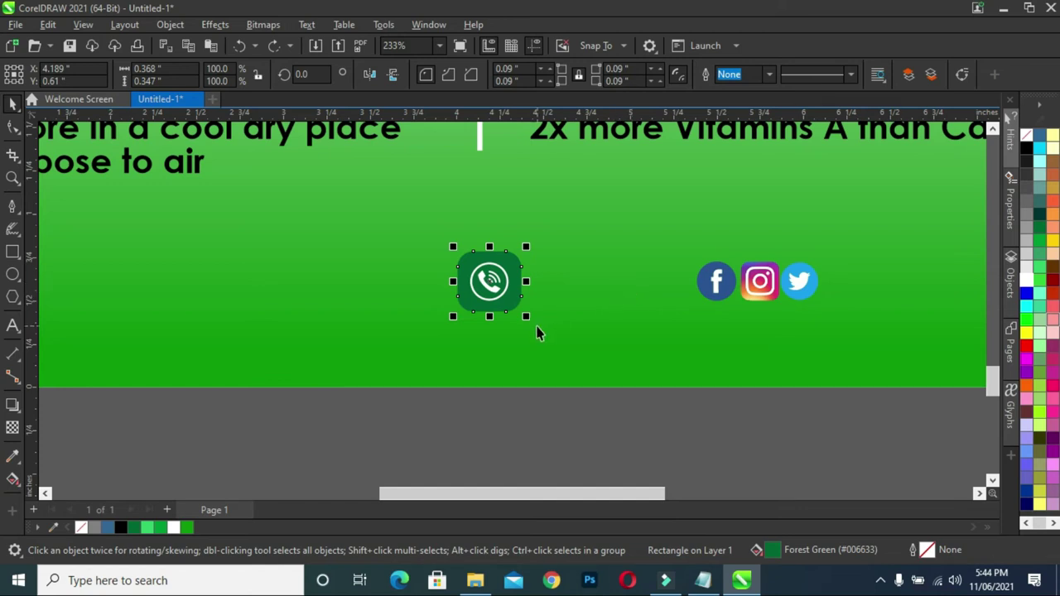
pyautogui.click(553, 421)
pyautogui.click(507, 306)
pyautogui.moveTo(528, 320); pyautogui.dragTo(518, 316)
pyautogui.click(542, 390)
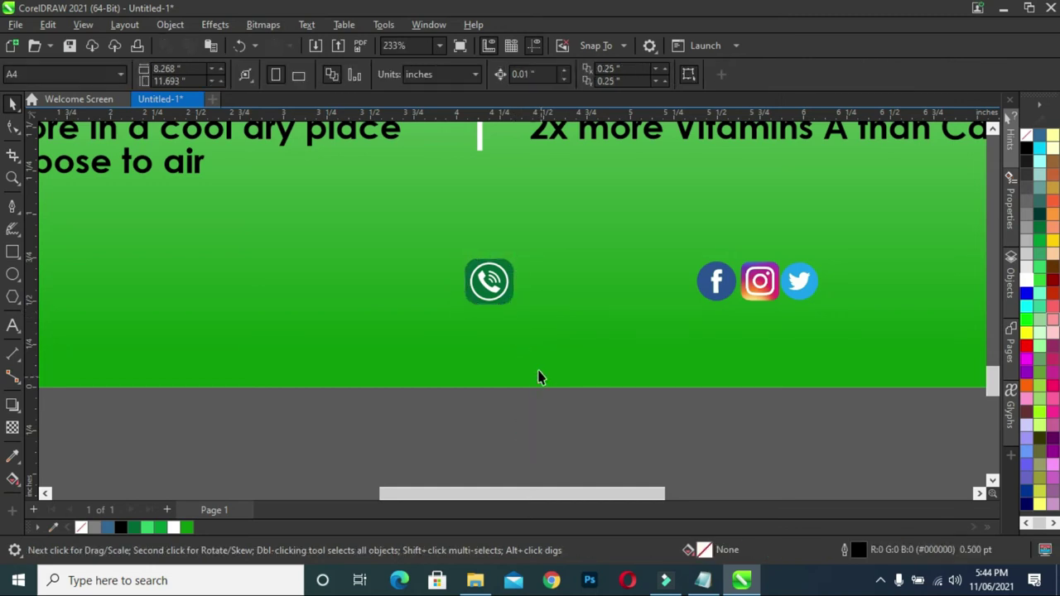
# - Copy the green square onto the Facebook icon and shift Instagram and Twitter further right
pyautogui.click(511, 300)
pyautogui.moveTo(511, 301); pyautogui.dragTo(741, 298)
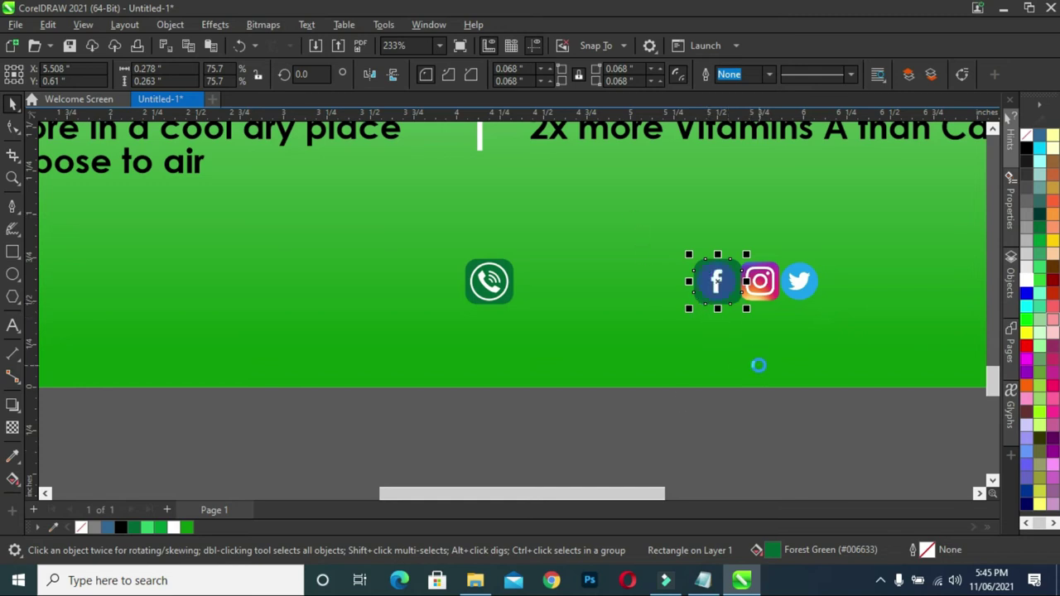
pyautogui.click(814, 457)
pyautogui.moveTo(886, 421); pyautogui.dragTo(729, 227)
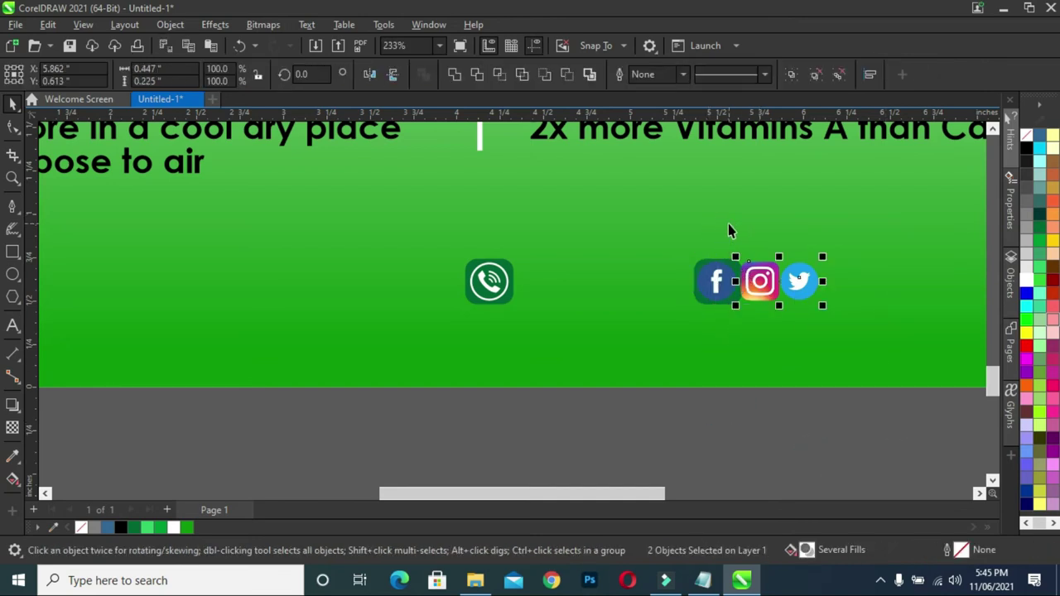
pyautogui.press('Right')
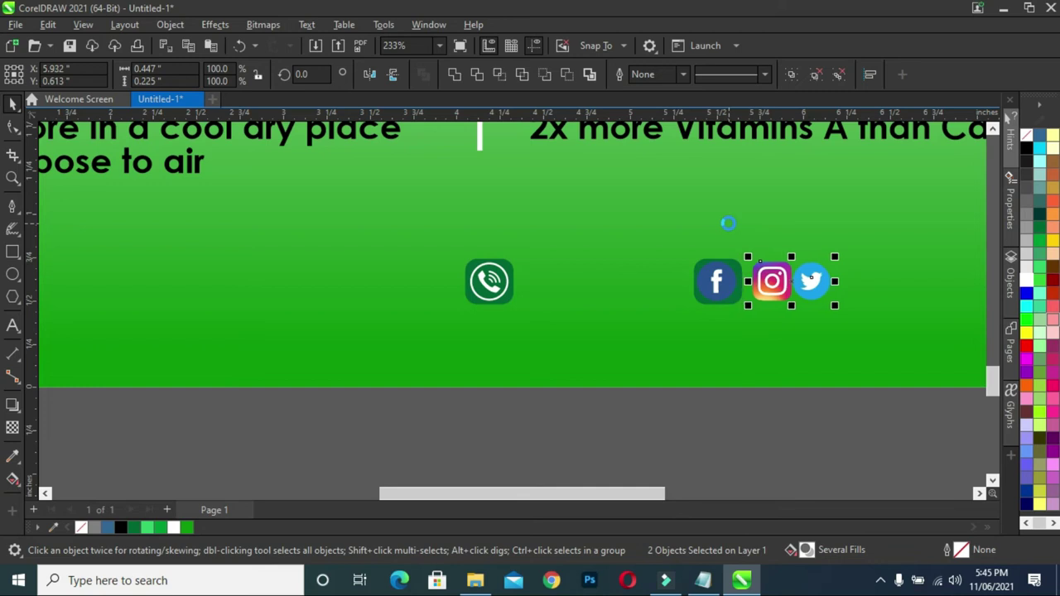
pyautogui.press('Right')
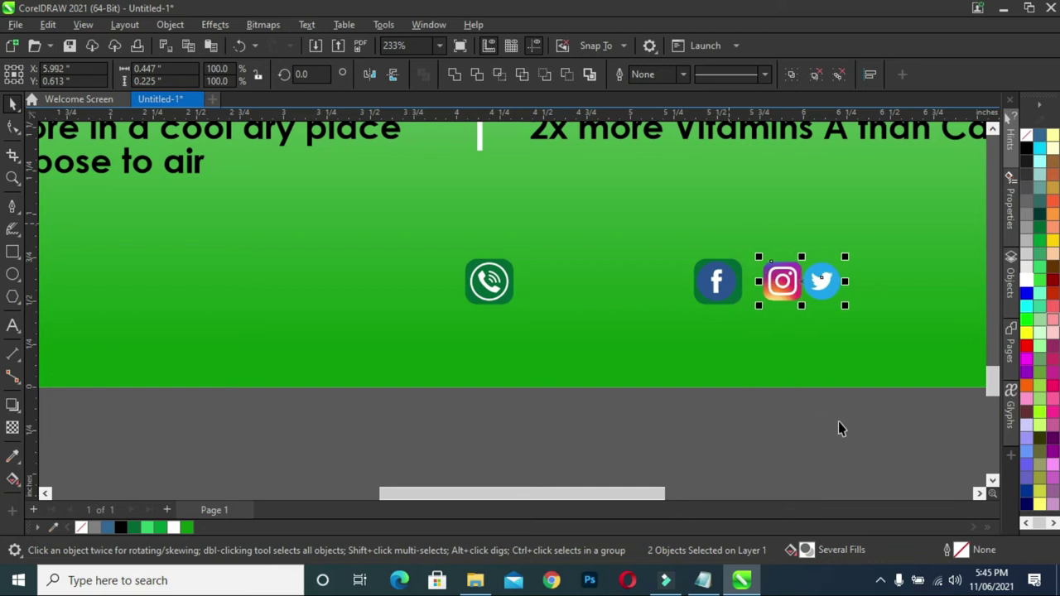
pyautogui.click(838, 428)
pyautogui.click(825, 280)
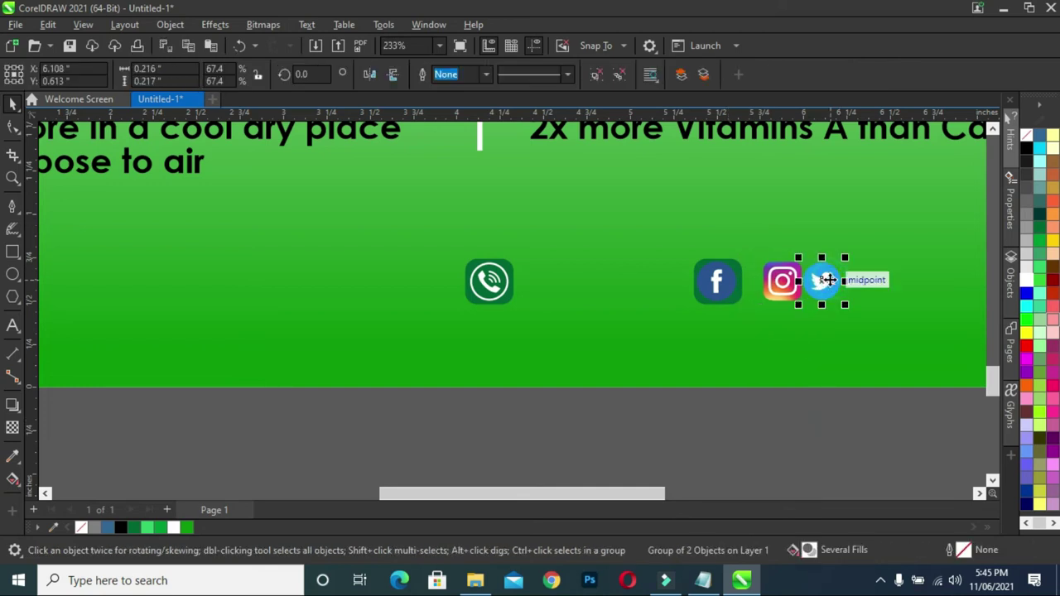
pyautogui.moveTo(828, 280); pyautogui.dragTo(846, 280)
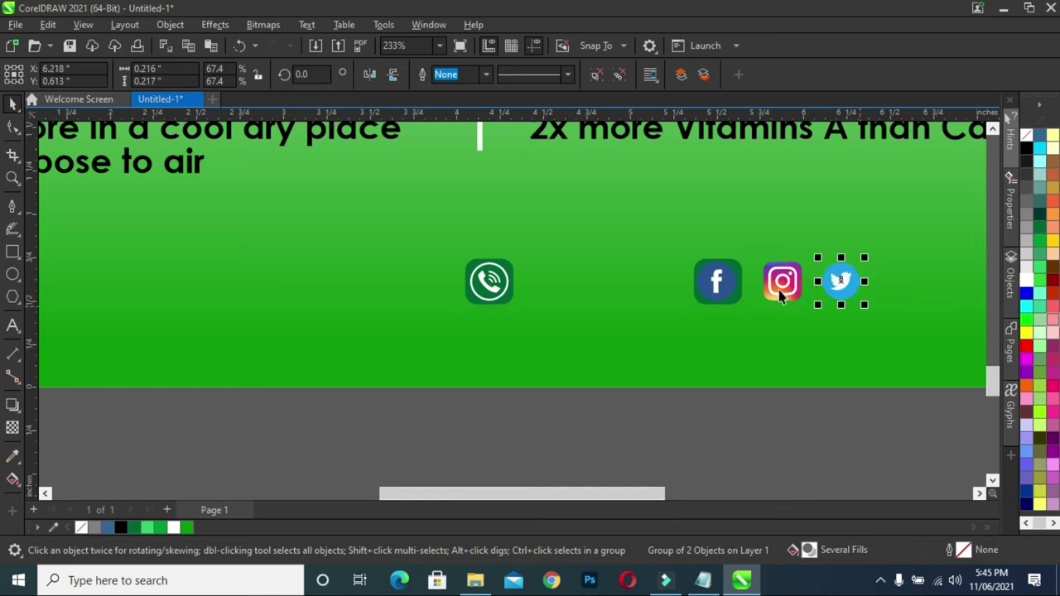
# - Copy the green square onto Instagram and centre the Instagram and Facebook logos in their squares
pyautogui.click(783, 452)
pyautogui.click(702, 263)
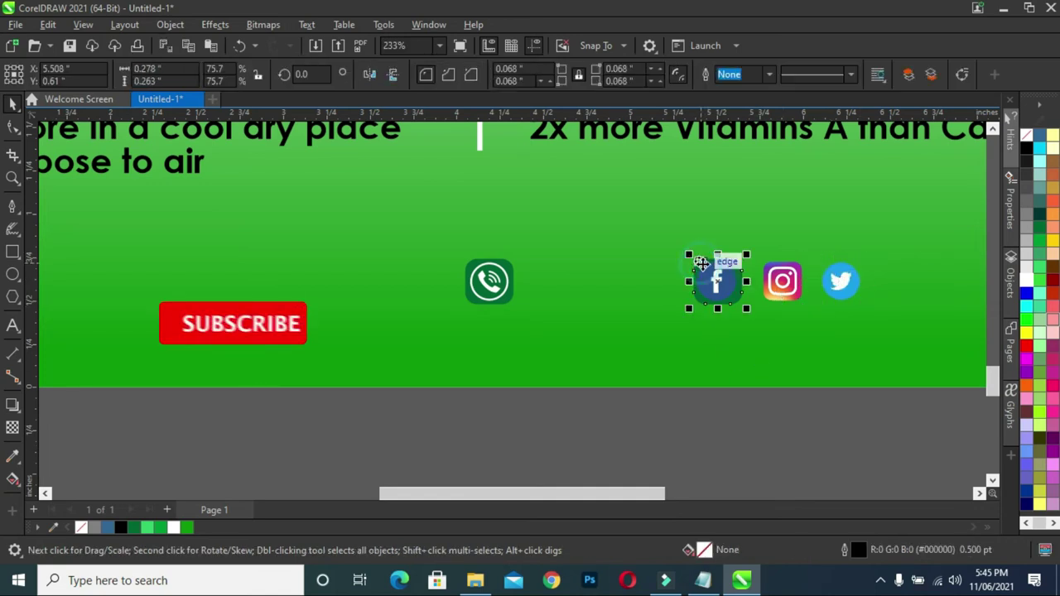
pyautogui.moveTo(717, 281); pyautogui.dragTo(783, 285)
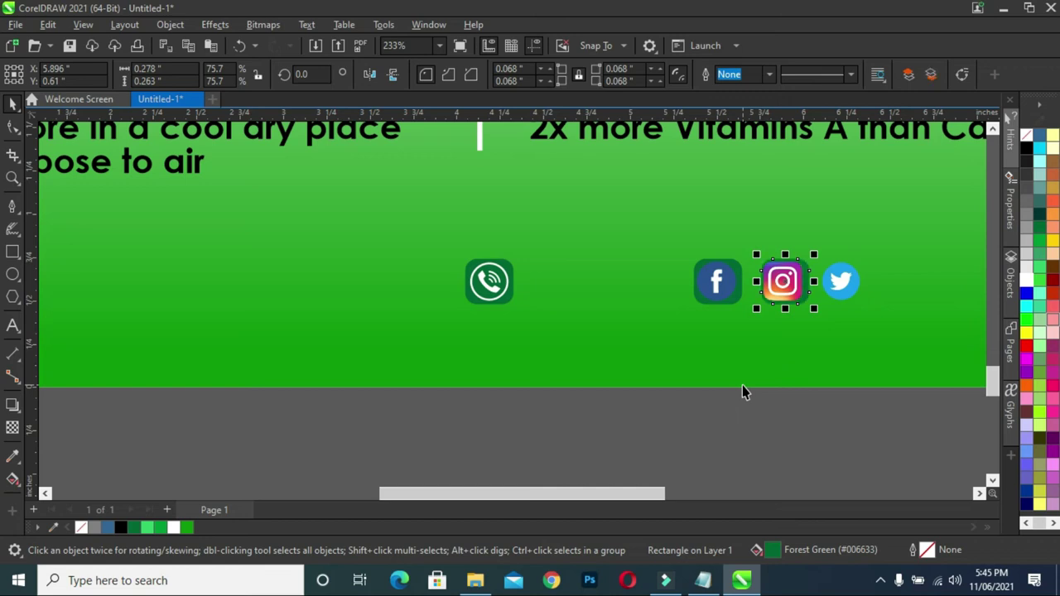
pyautogui.moveTo(877, 444); pyautogui.dragTo(764, 258)
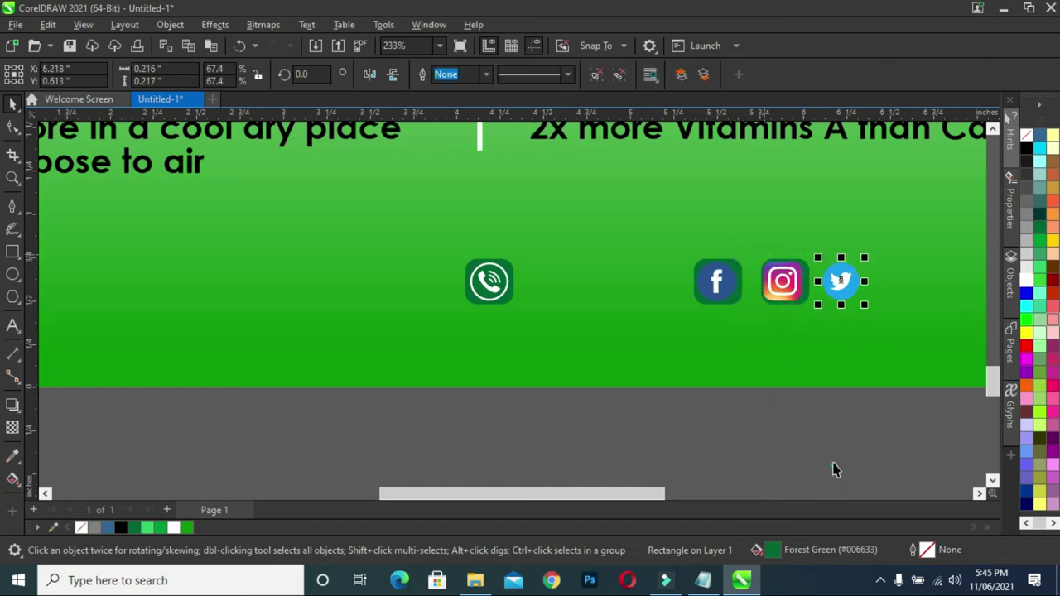
pyautogui.click(828, 414)
pyautogui.moveTo(827, 408); pyautogui.dragTo(743, 226)
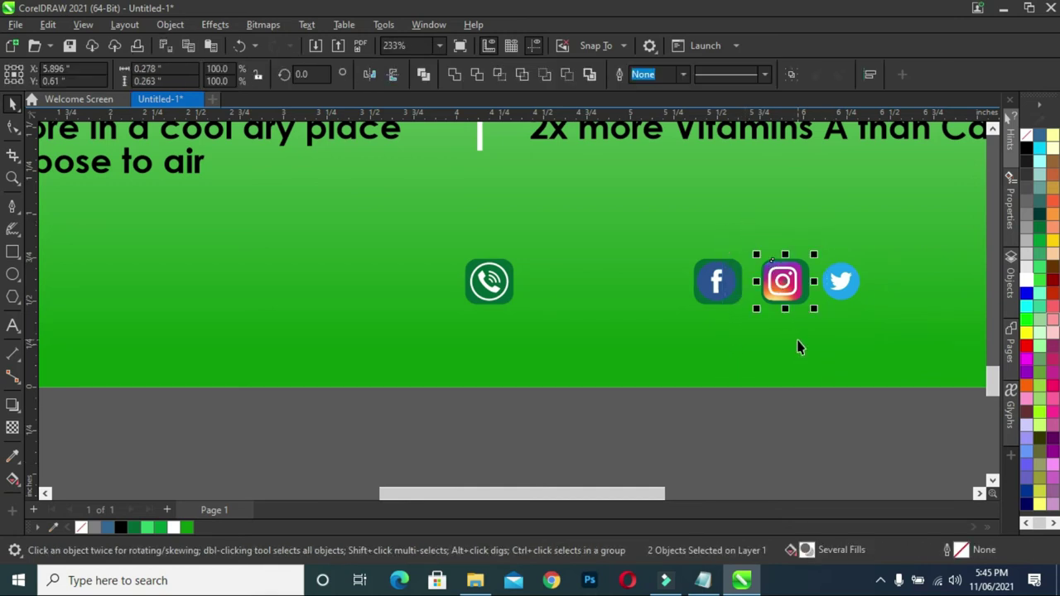
pyautogui.press('c')
pyautogui.press('e')
pyautogui.click(829, 437)
pyautogui.moveTo(766, 426); pyautogui.dragTo(642, 230)
pyautogui.press('e')
pyautogui.click(839, 442)
pyautogui.scroll(1, 780, 301)
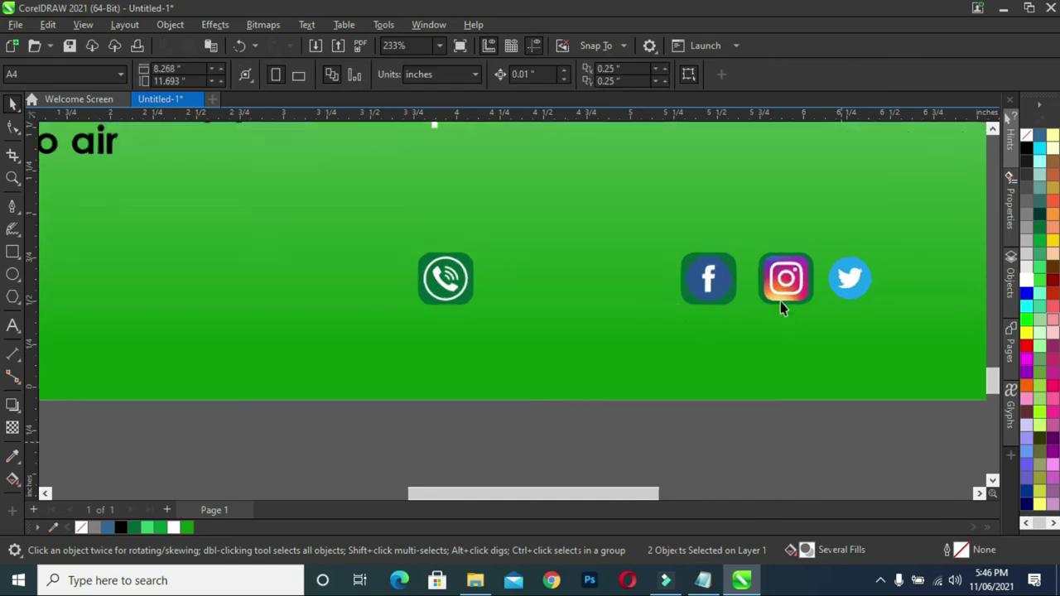
# - Enlarge the Instagram logo slightly within its green square
pyautogui.scroll(2, 780, 302)
pyautogui.moveTo(627, 488); pyautogui.dragTo(635, 495)
pyautogui.click(753, 481)
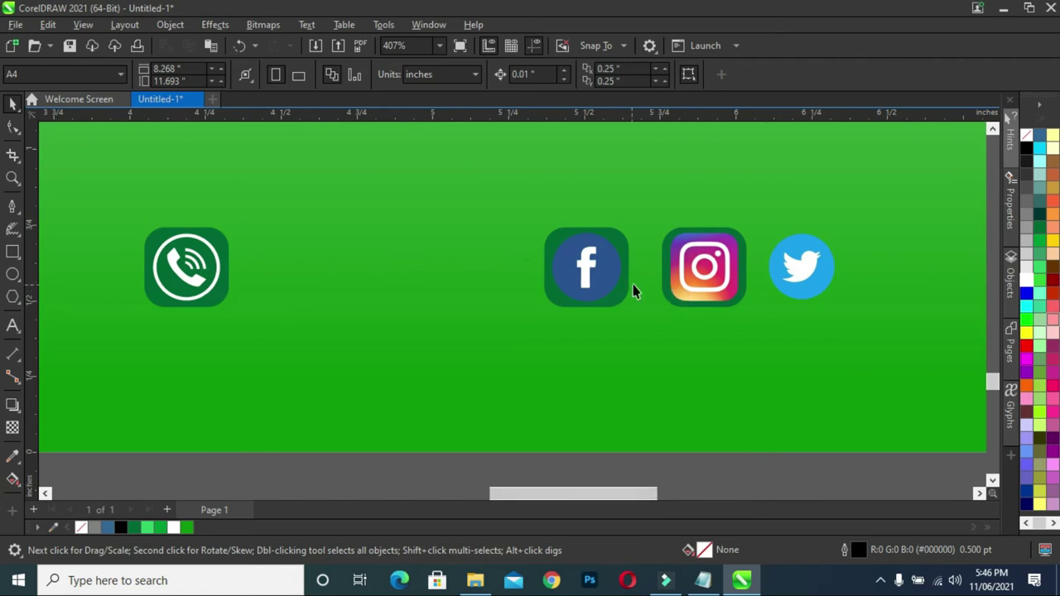
pyautogui.click(694, 290)
pyautogui.moveTo(743, 306); pyautogui.dragTo(736, 300)
pyautogui.click(776, 491)
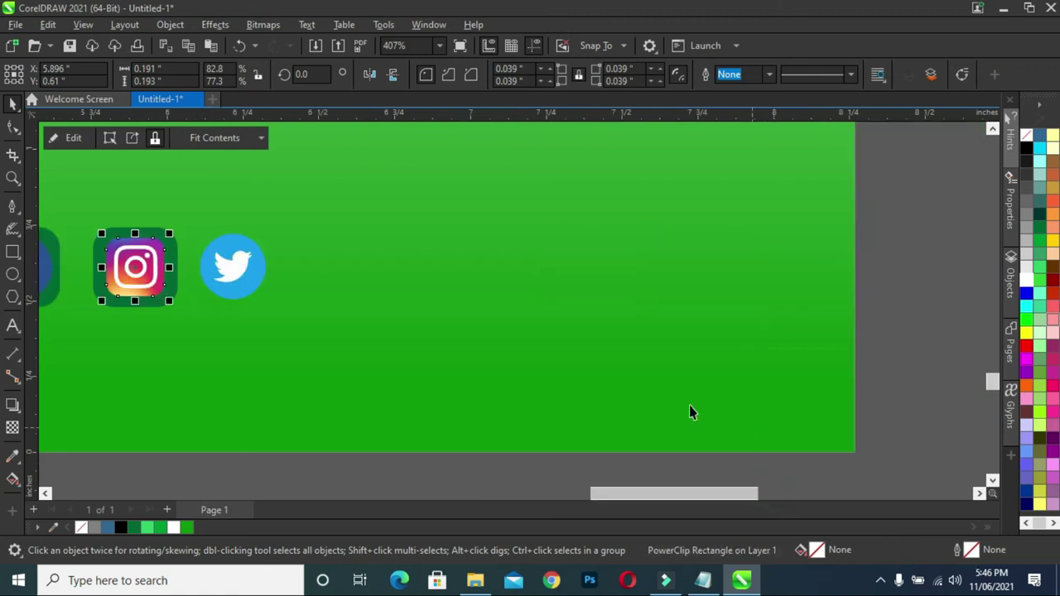
pyautogui.moveTo(622, 492); pyautogui.dragTo(542, 495)
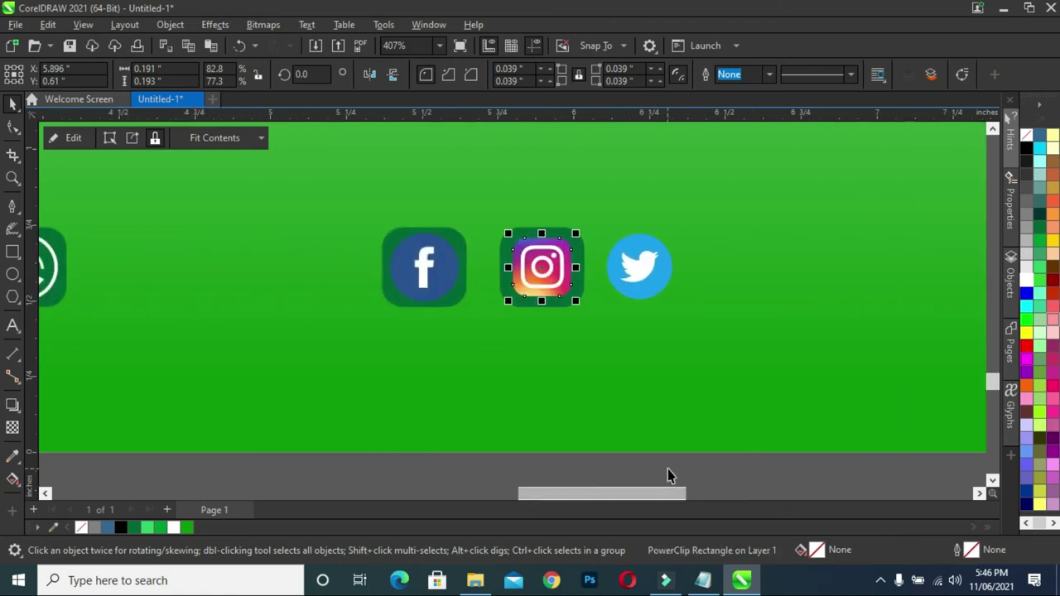
pyautogui.click(668, 476)
pyautogui.click(548, 290)
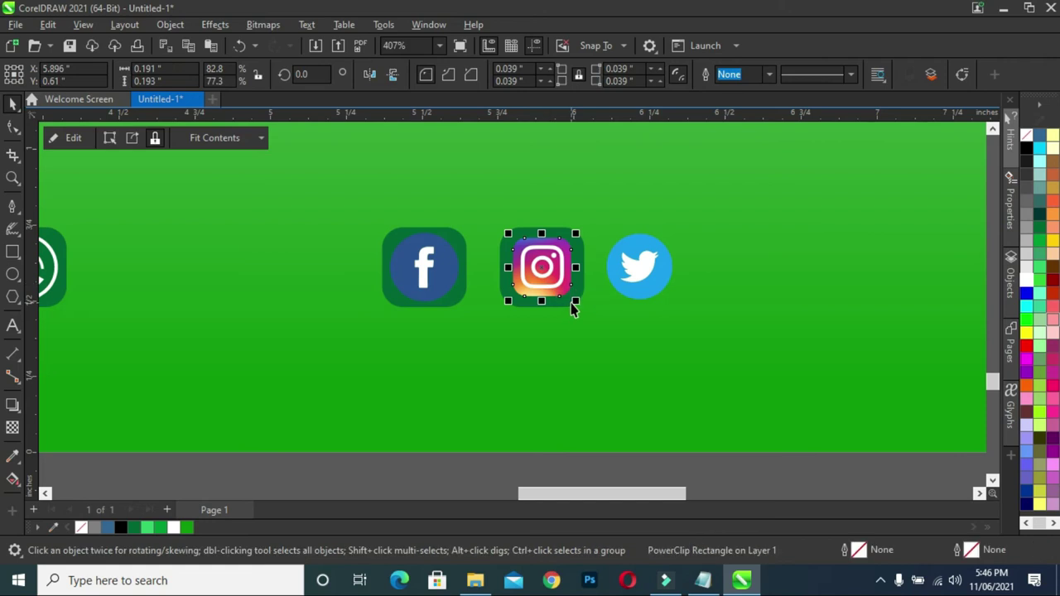
pyautogui.moveTo(578, 304); pyautogui.dragTo(578, 304)
pyautogui.click(419, 480)
# - Copy the green square onto the Twitter icon and order it just above the background
pyautogui.click(580, 284)
pyautogui.moveTo(618, 276); pyautogui.dragTo(694, 294)
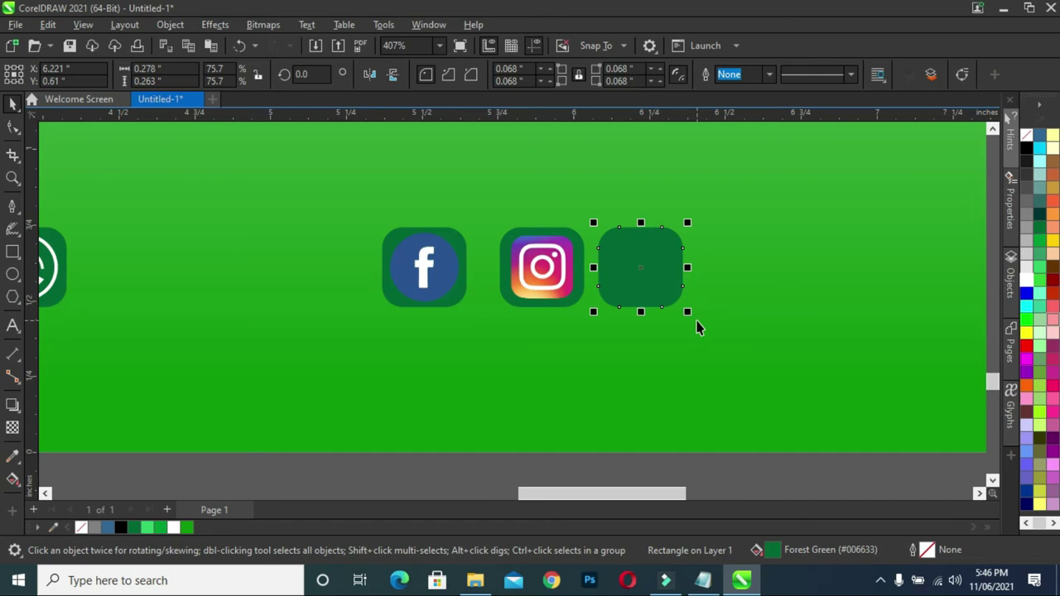
pyautogui.hotkey('shift', 'pagedown')
pyautogui.hotkey('ctrl', 'pageup')
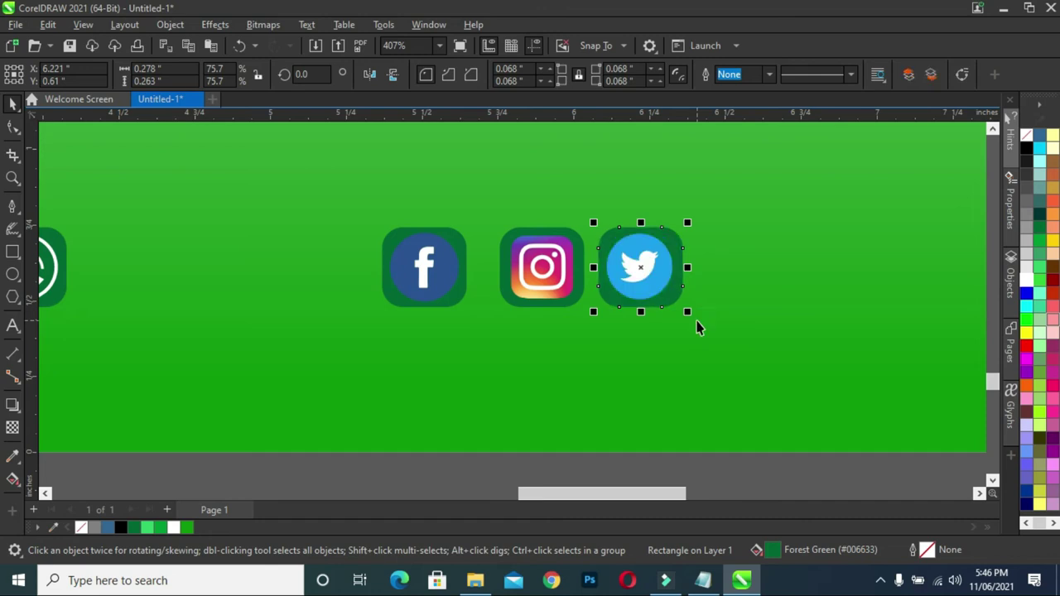
pyautogui.moveTo(713, 469); pyautogui.dragTo(588, 209)
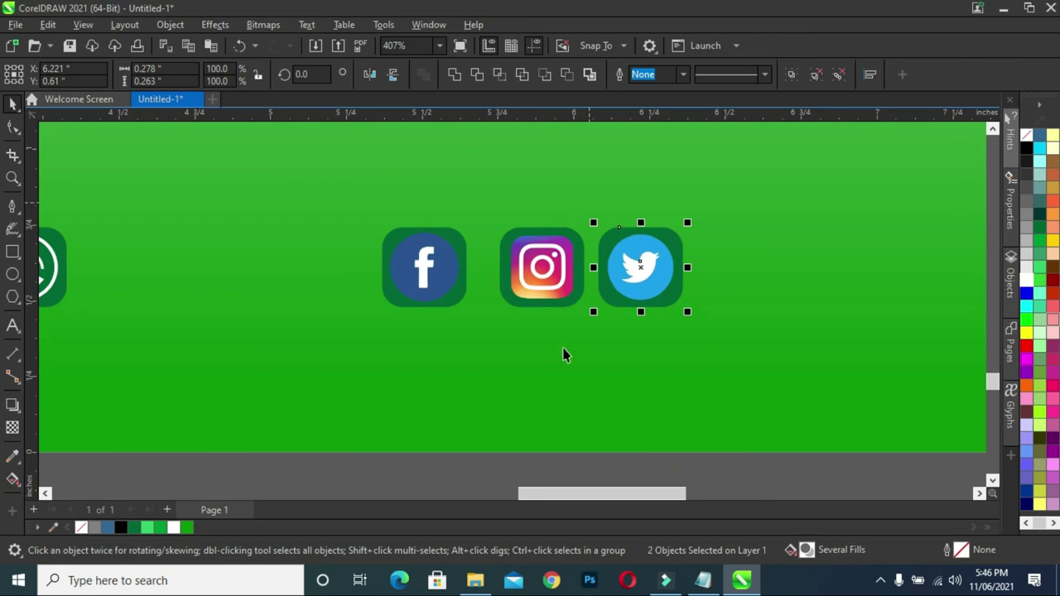
pyautogui.click(464, 464)
# - Group the Twitter, Instagram, Facebook and phone icons each with its green square
pyautogui.scroll(-4, 654, 271)
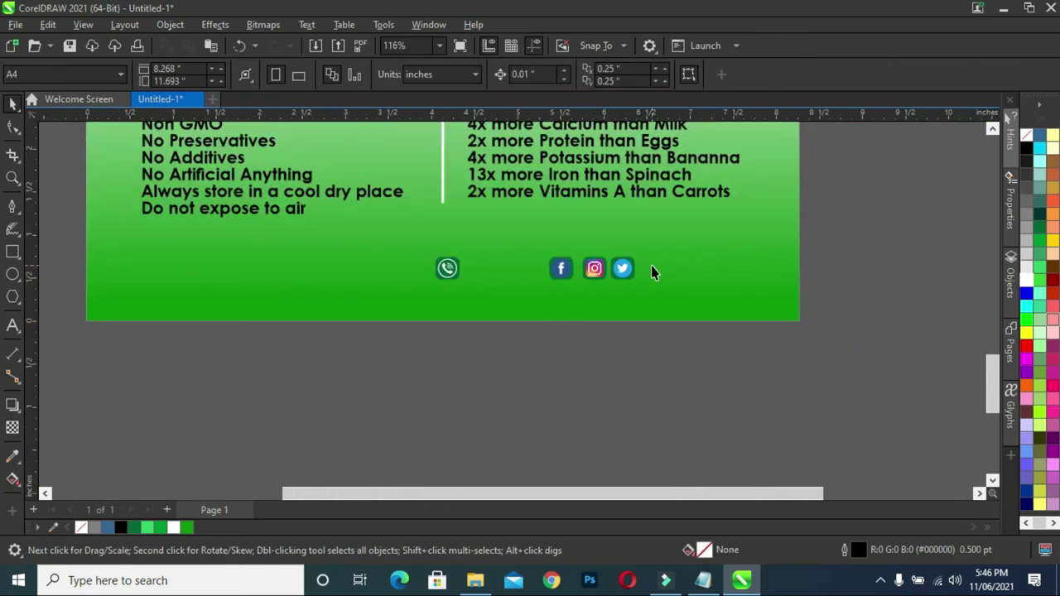
pyautogui.scroll(-1, 580, 298)
pyautogui.scroll(2, 572, 331)
pyautogui.moveTo(701, 317); pyautogui.dragTo(624, 168)
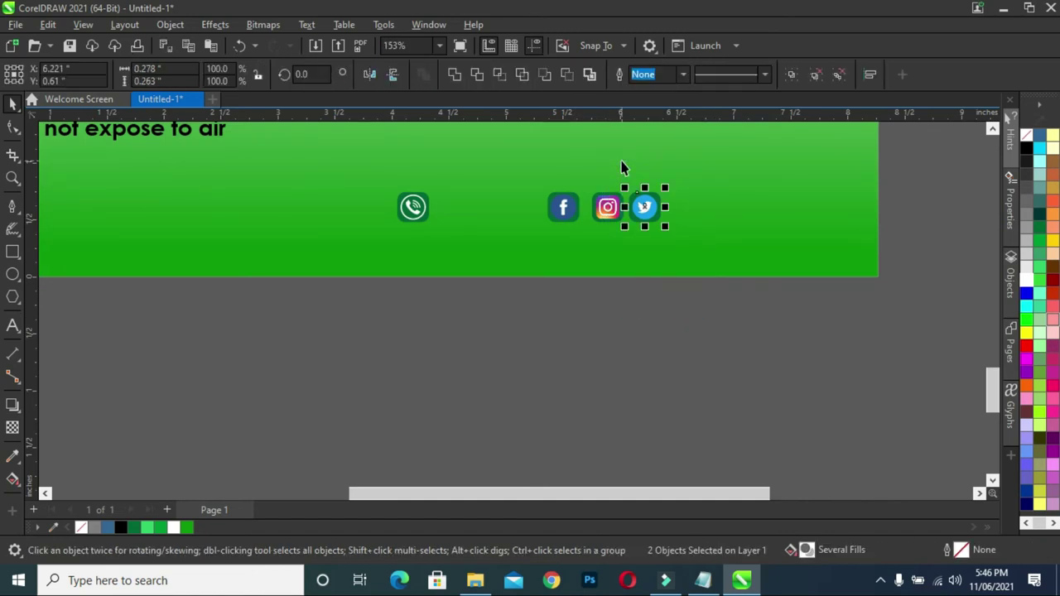
pyautogui.hotkey('ctrl', 'g')
pyautogui.moveTo(652, 325); pyautogui.dragTo(585, 161)
pyautogui.hotkey('ctrl', 'g')
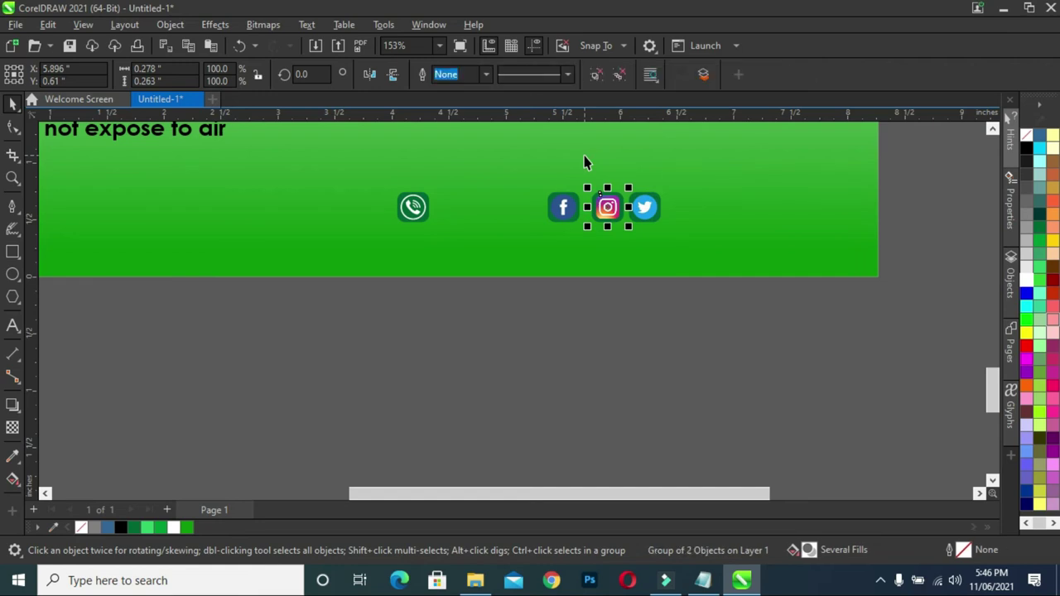
pyautogui.moveTo(492, 318); pyautogui.dragTo(595, 168)
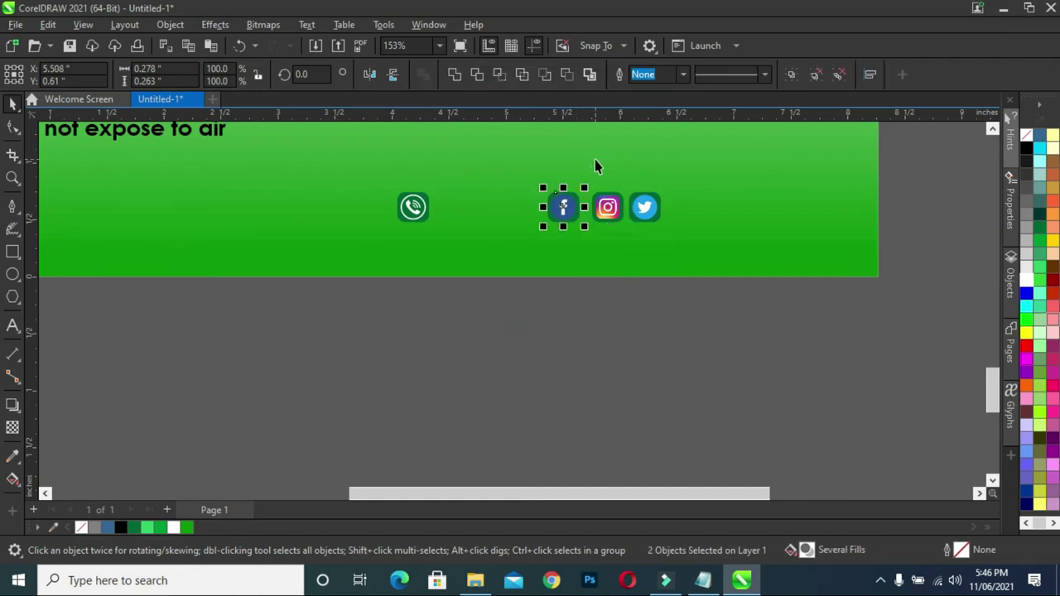
pyautogui.hotkey('ctrl', 'g')
pyautogui.moveTo(492, 308); pyautogui.dragTo(374, 149)
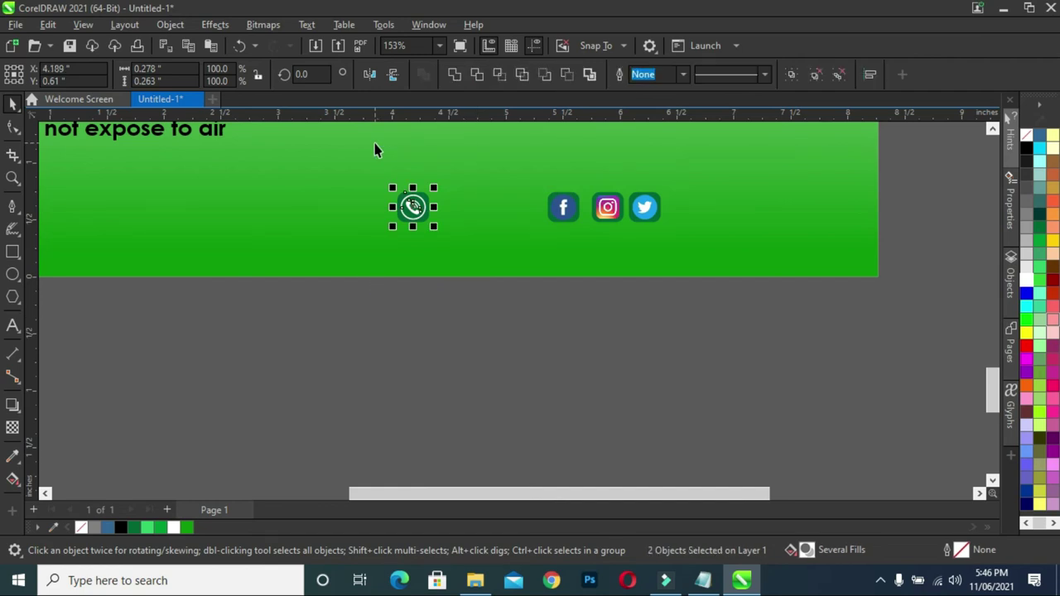
pyautogui.hotkey('ctrl', 'g')
# - Nudge Facebook right and Twitter left so both sit closer to Instagram
pyautogui.click(564, 217)
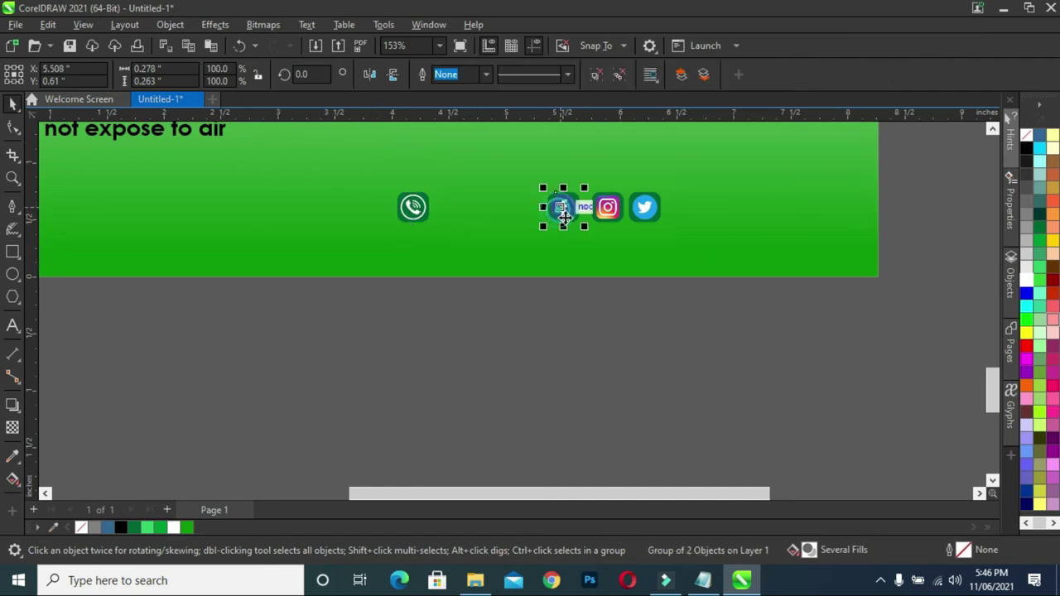
pyautogui.press('Right')
pyautogui.press('Right')
pyautogui.press('Right')
pyautogui.press('Right')
pyautogui.press('Right')
pyautogui.press('Right')
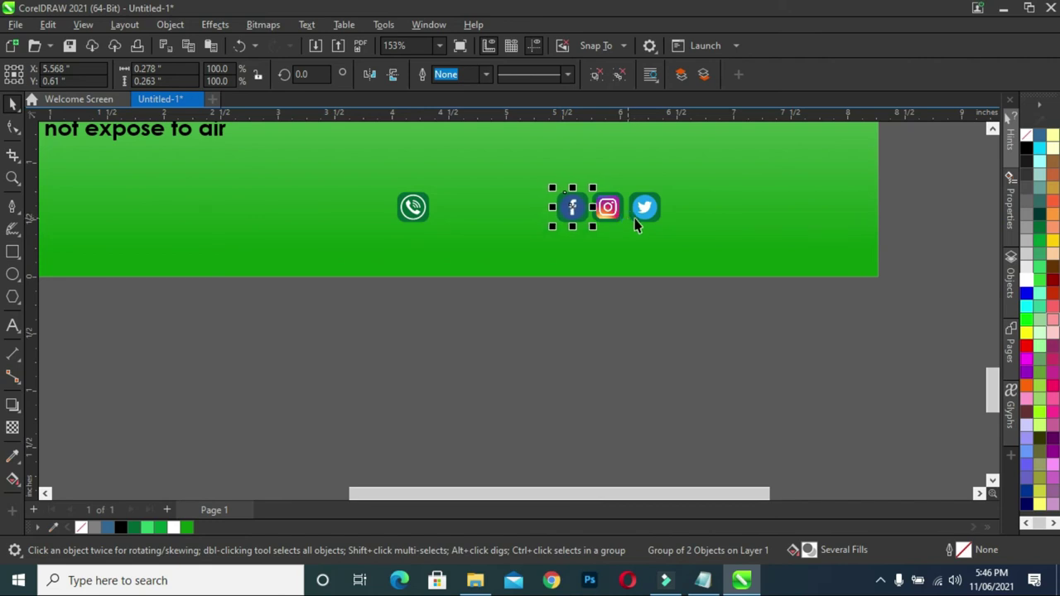
pyautogui.click(642, 217)
pyautogui.press('Left')
pyautogui.click(702, 335)
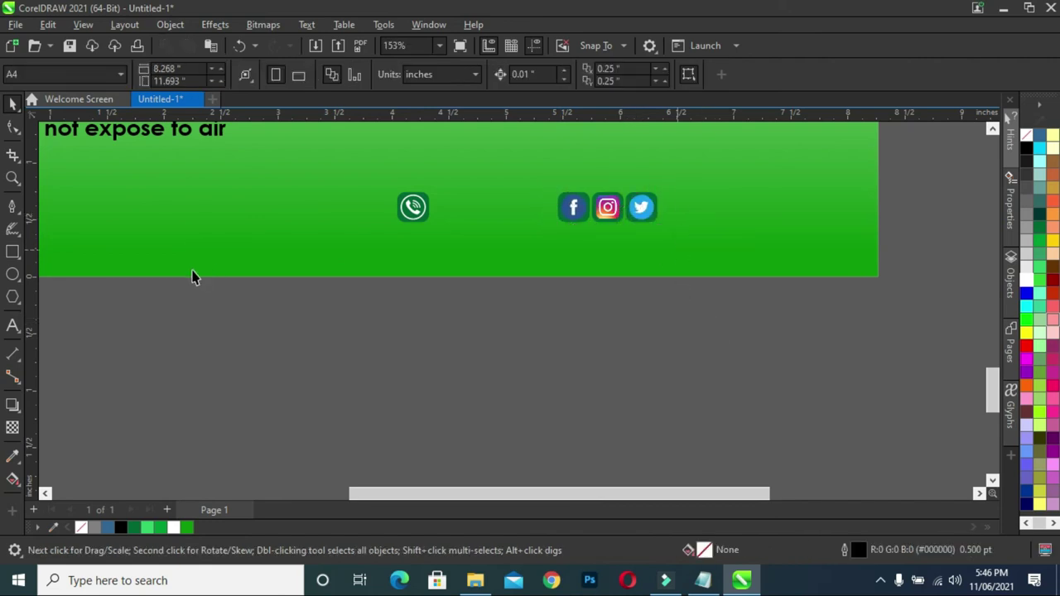
# - Type the social-media handle below the green banner, correcting the typos
pyautogui.click(12, 326)
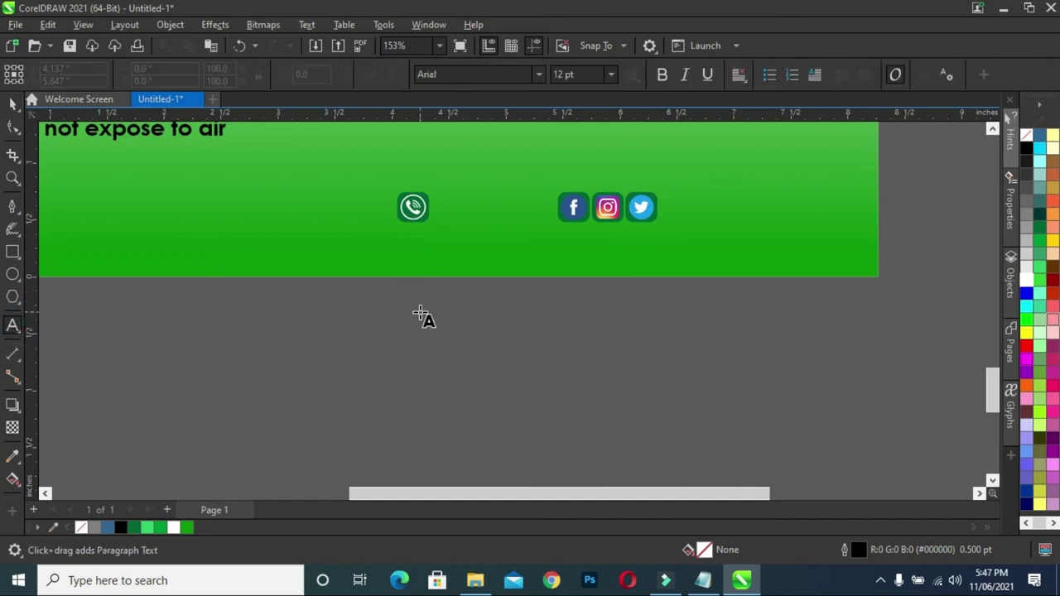
pyautogui.click(461, 294)
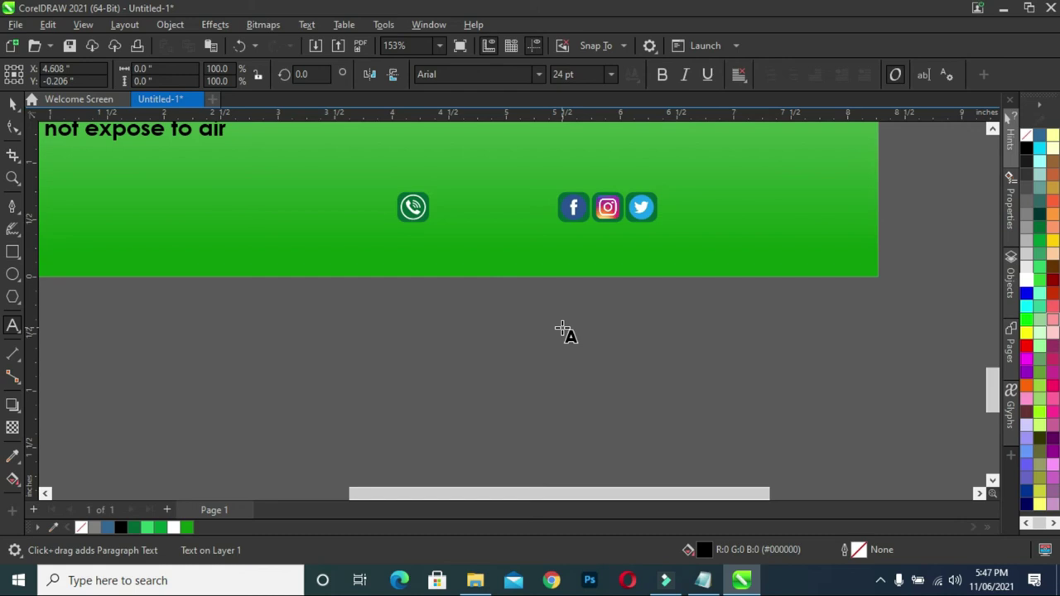
pyautogui.write('morin')
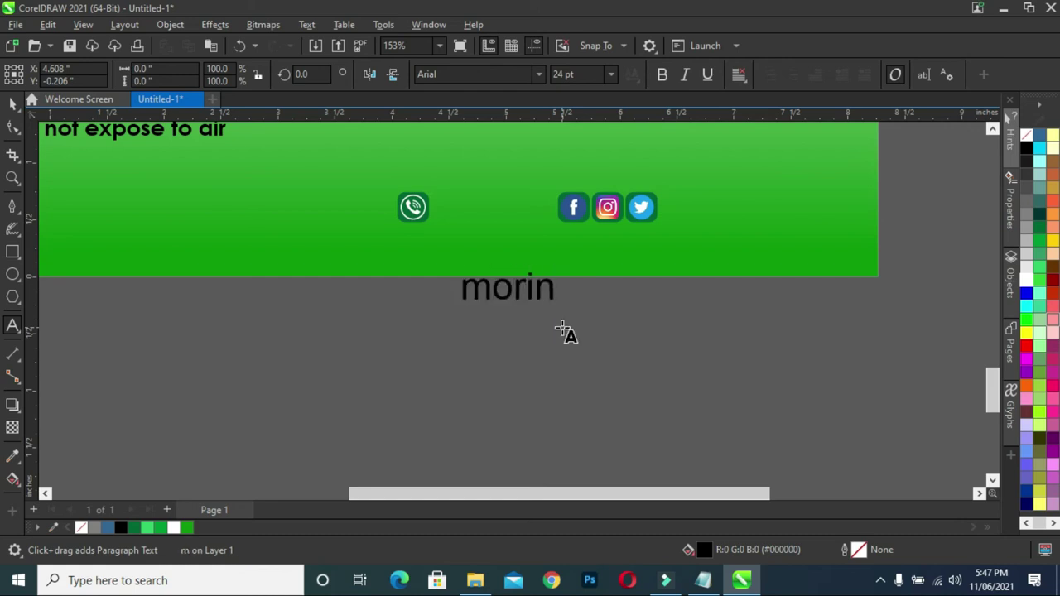
pyautogui.press('BackSpace')
pyautogui.write('nga')
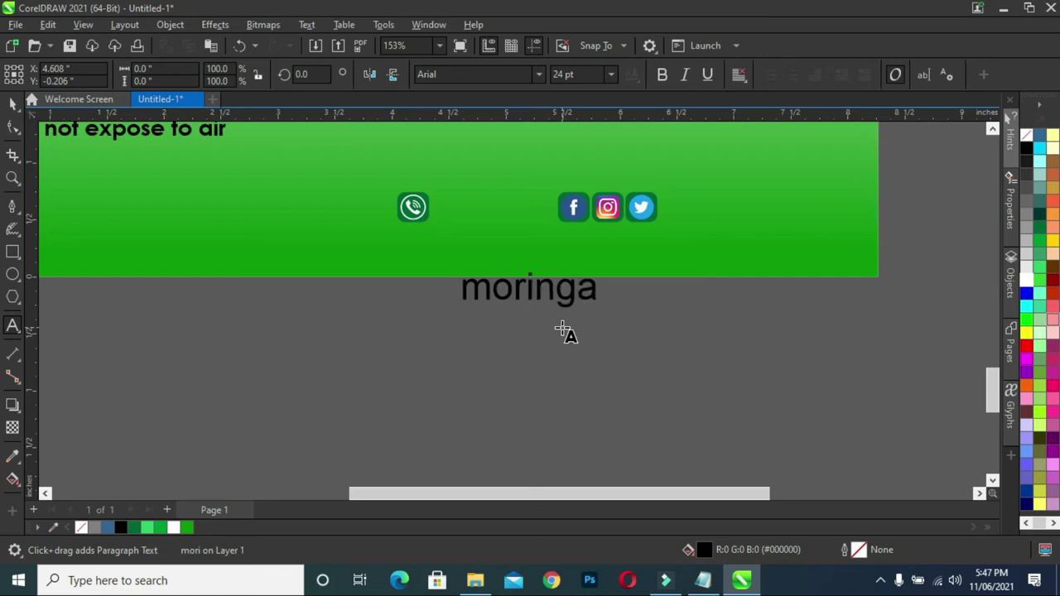
pyautogui.write('goodie')
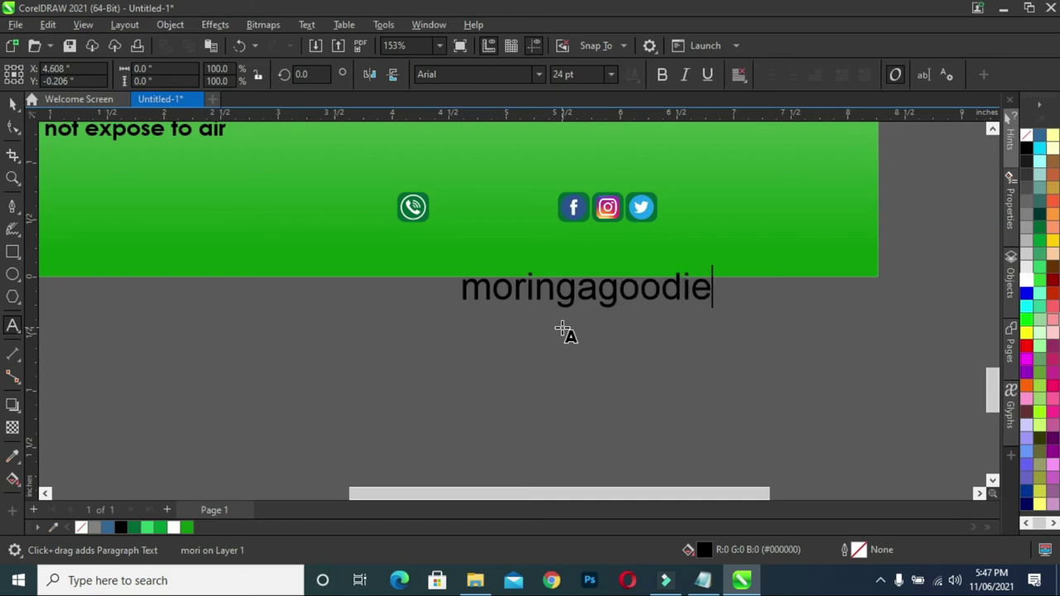
pyautogui.moveTo(617, 286); pyautogui.dragTo(595, 290)
pyautogui.write('f')
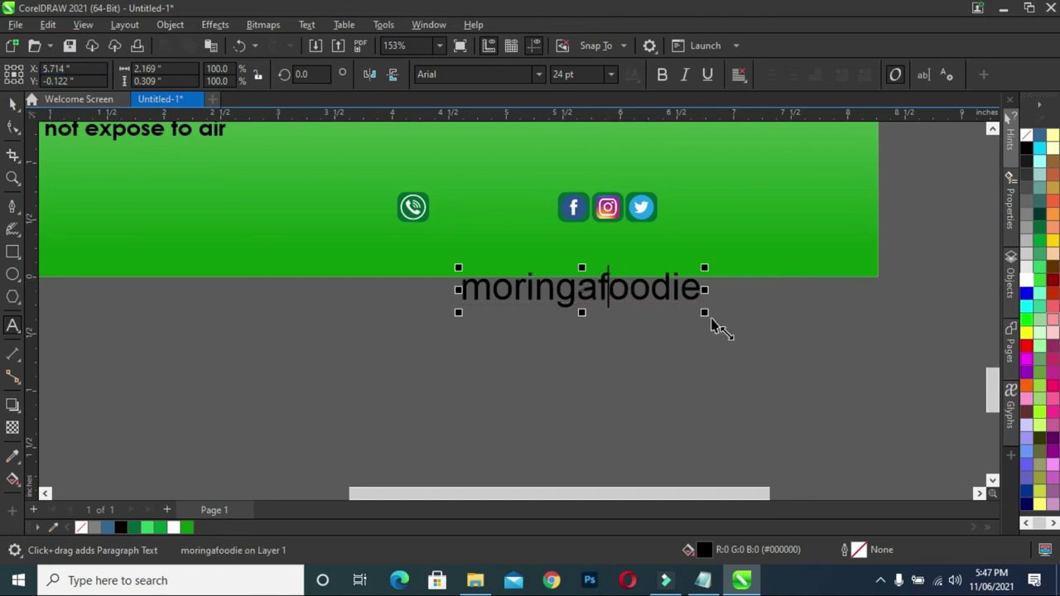
pyautogui.click(694, 289)
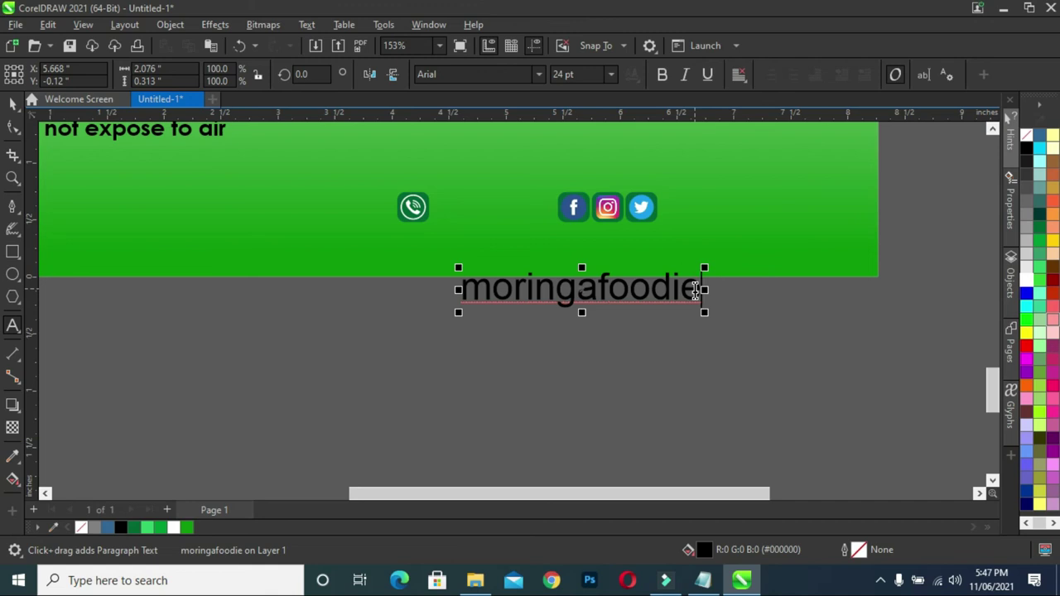
pyautogui.write('ng')
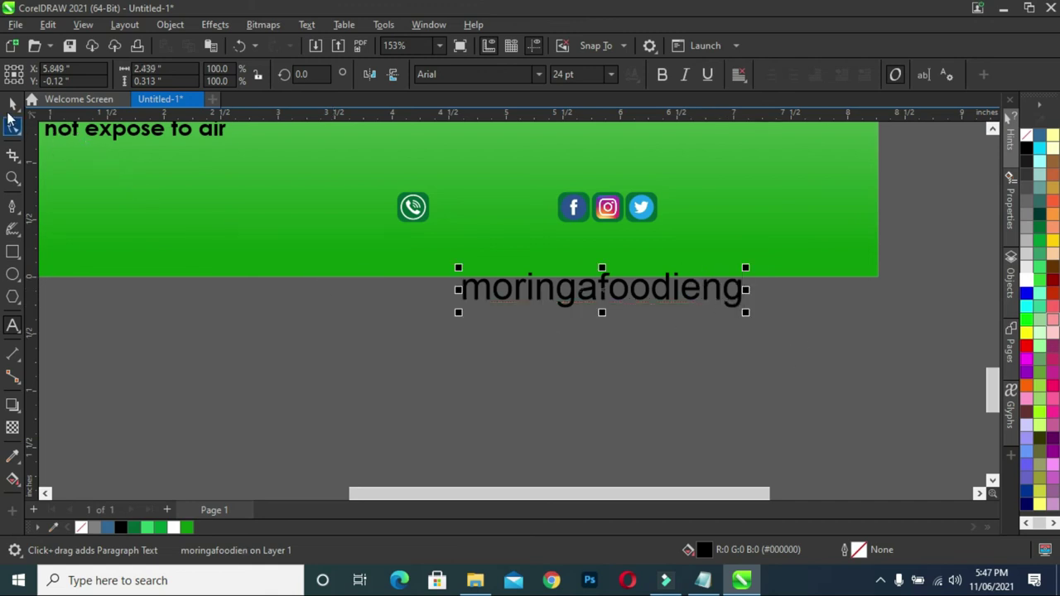
pyautogui.click(462, 289)
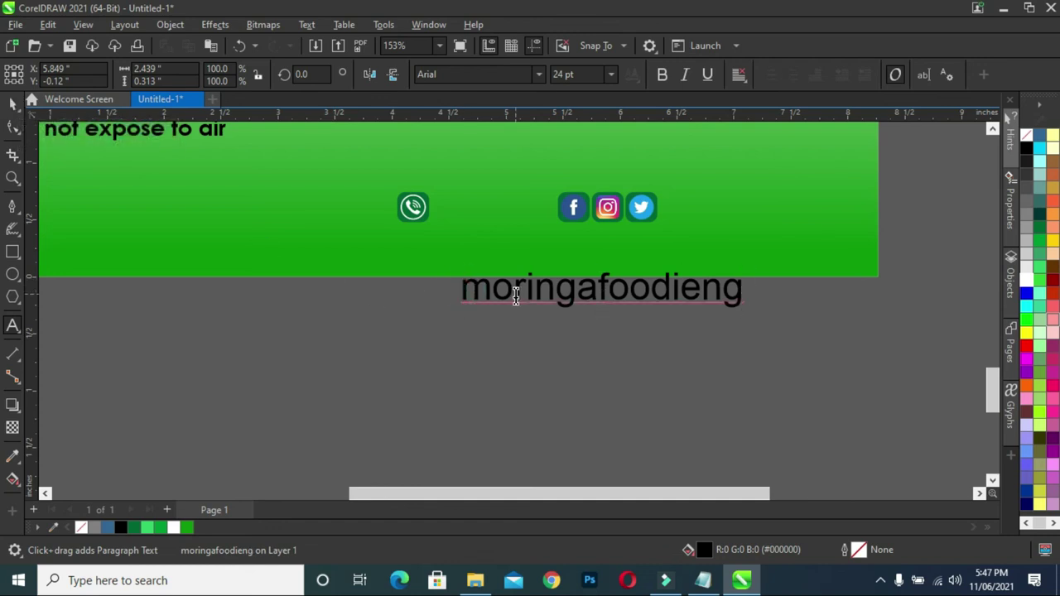
pyautogui.write('@')
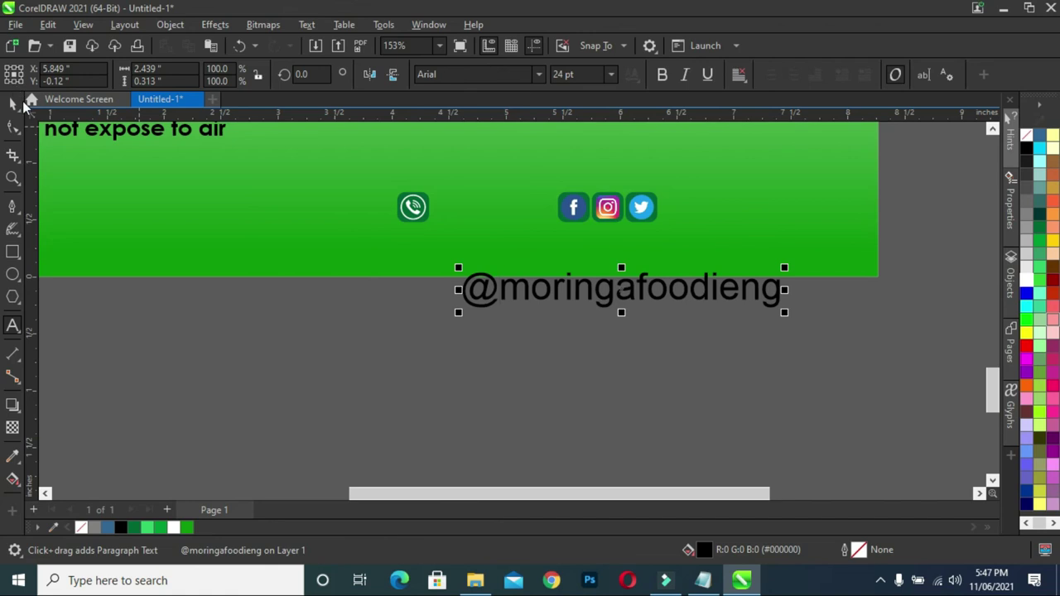
pyautogui.click(12, 103)
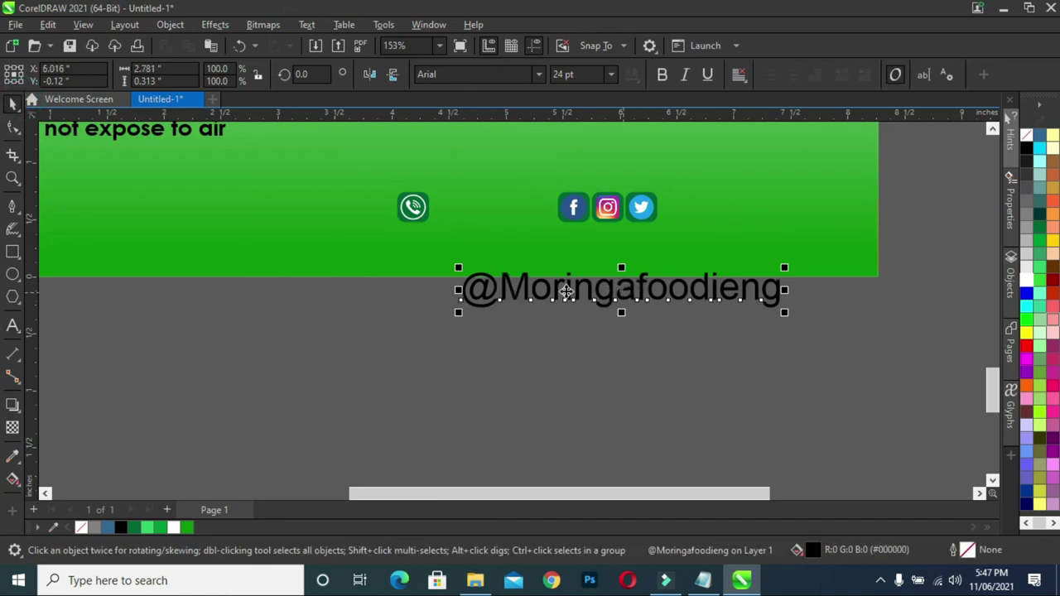
# - Change the handle to lowercase, shrink it to about 12 pt, and move it beside Twitter
pyautogui.click(530, 290)
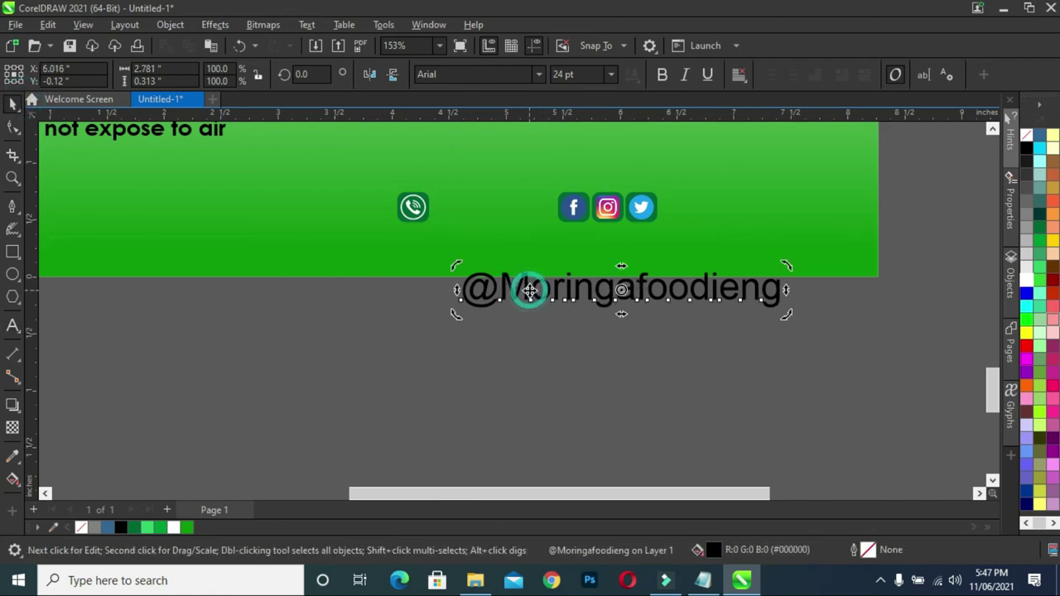
pyautogui.click(307, 25)
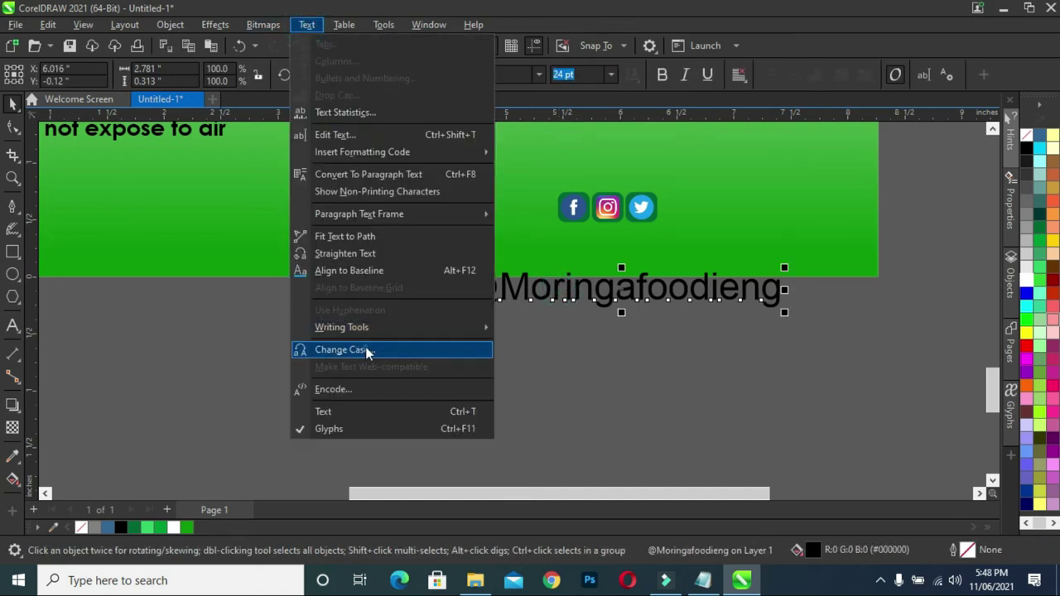
pyautogui.click(352, 349)
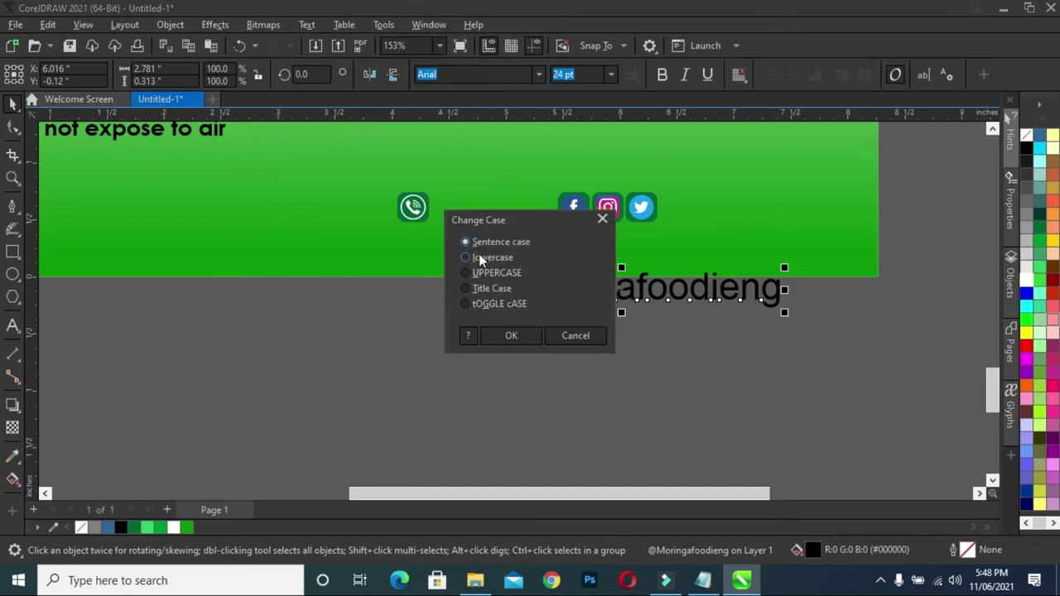
pyautogui.click(478, 256)
pyautogui.click(507, 334)
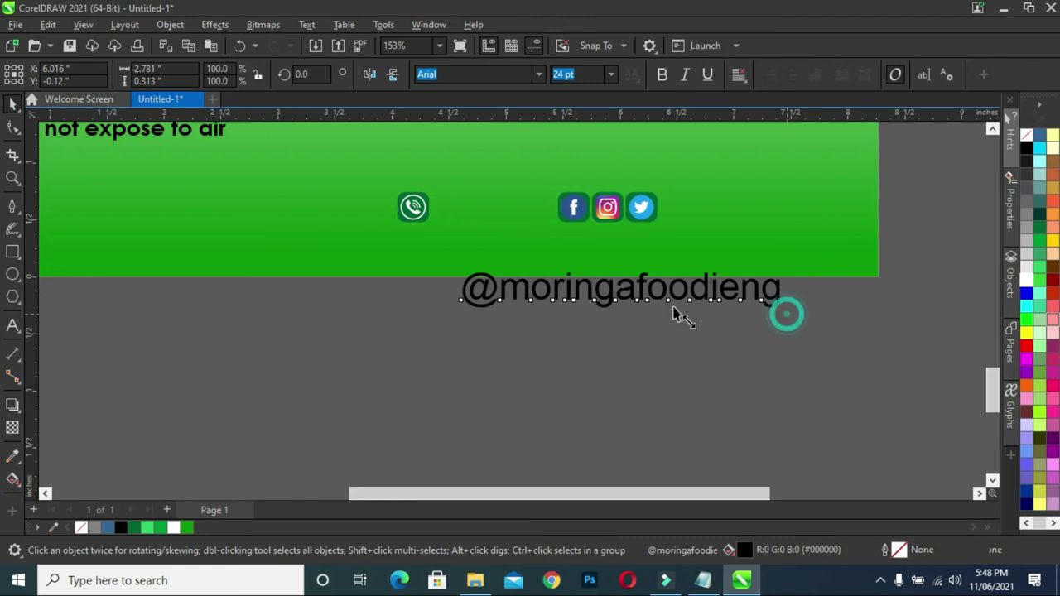
pyautogui.moveTo(786, 312); pyautogui.dragTo(658, 312)
pyautogui.moveTo(546, 282); pyautogui.dragTo(747, 206)
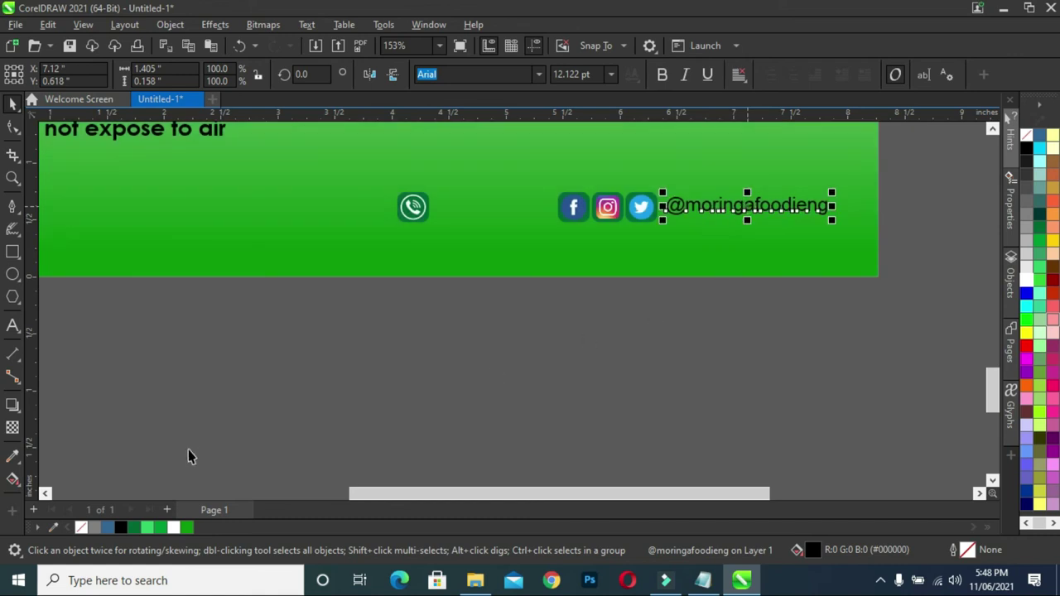
# - Colour the handle black in Century Gothic Bold and place a copy beside the phone icon
pyautogui.click(120, 528)
pyautogui.click(655, 372)
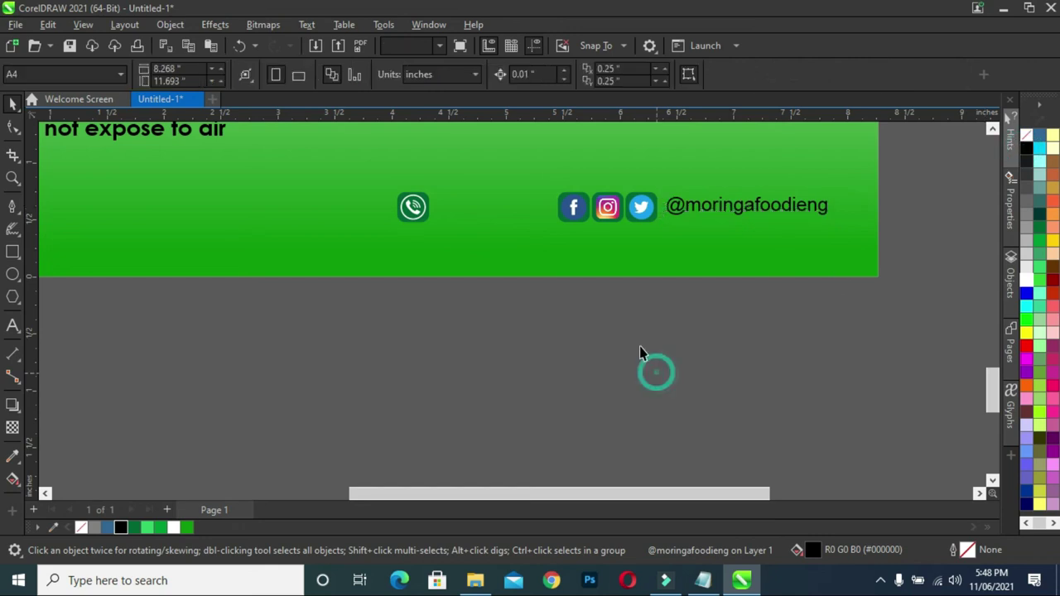
pyautogui.scroll(-2, 640, 347)
pyautogui.scroll(2, 572, 290)
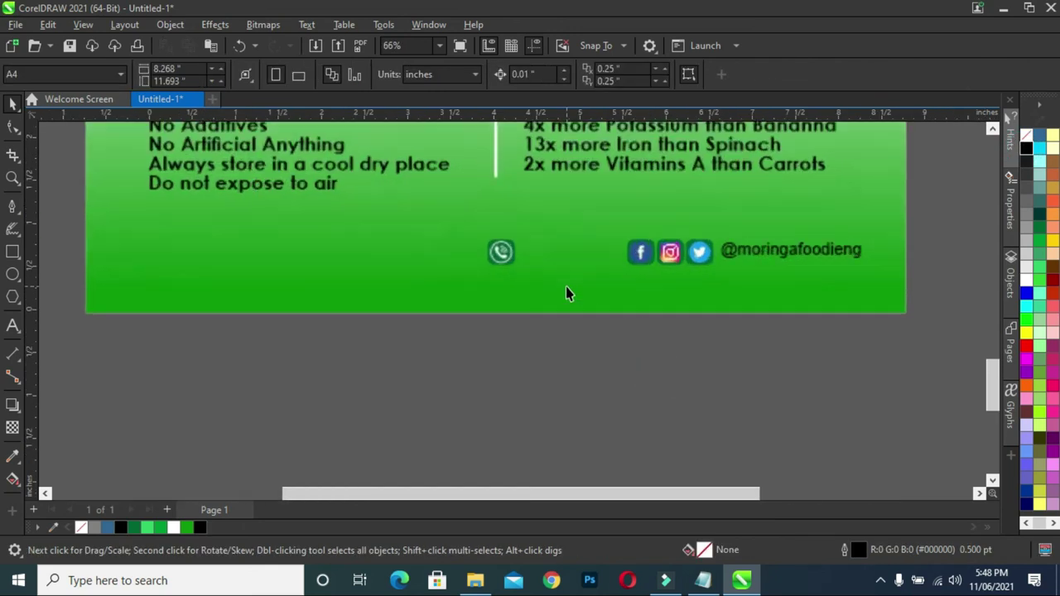
pyautogui.scroll(2, 565, 293)
pyautogui.click(853, 245)
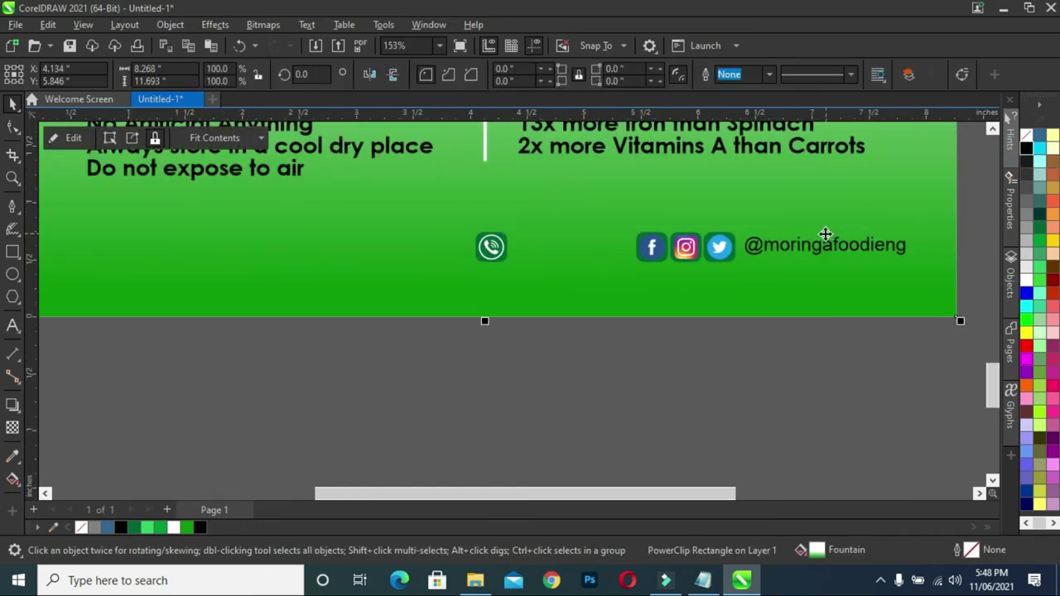
pyautogui.keyDown('ctrl'); pyautogui.click(824, 242); pyautogui.keyUp('ctrl')
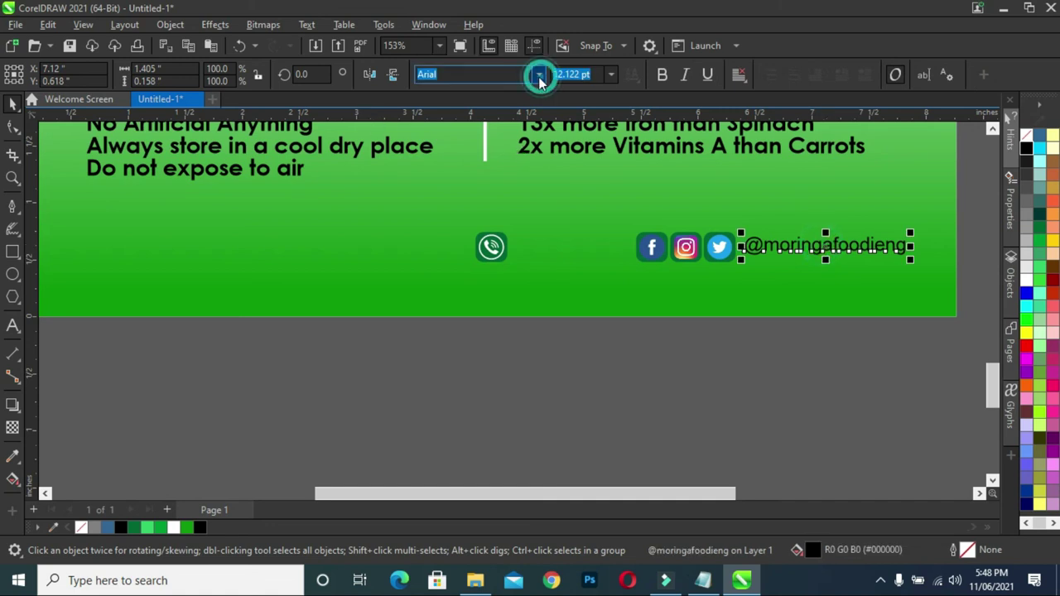
pyautogui.click(539, 76)
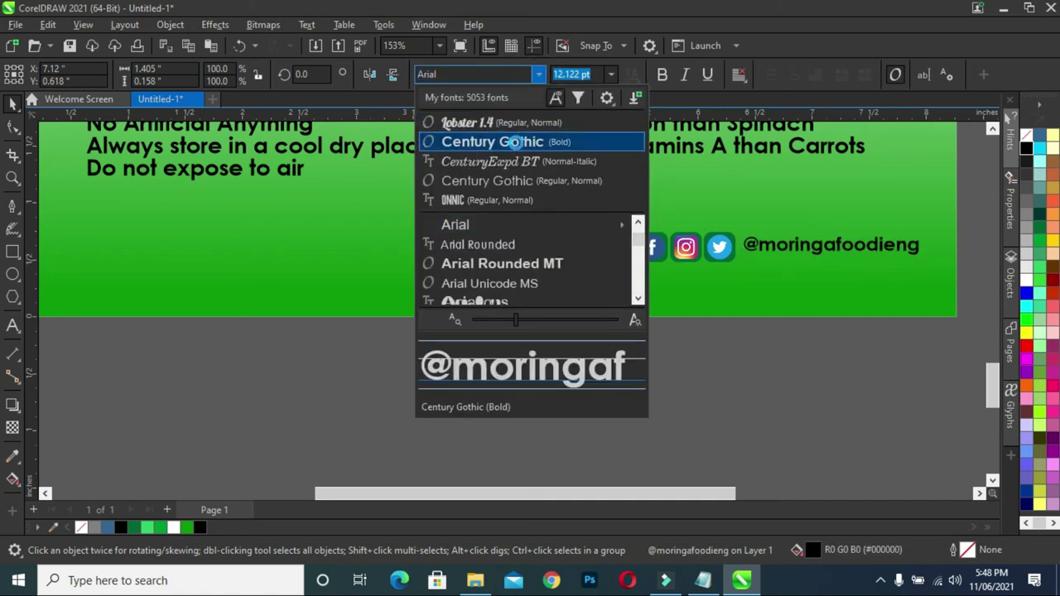
pyautogui.click(517, 142)
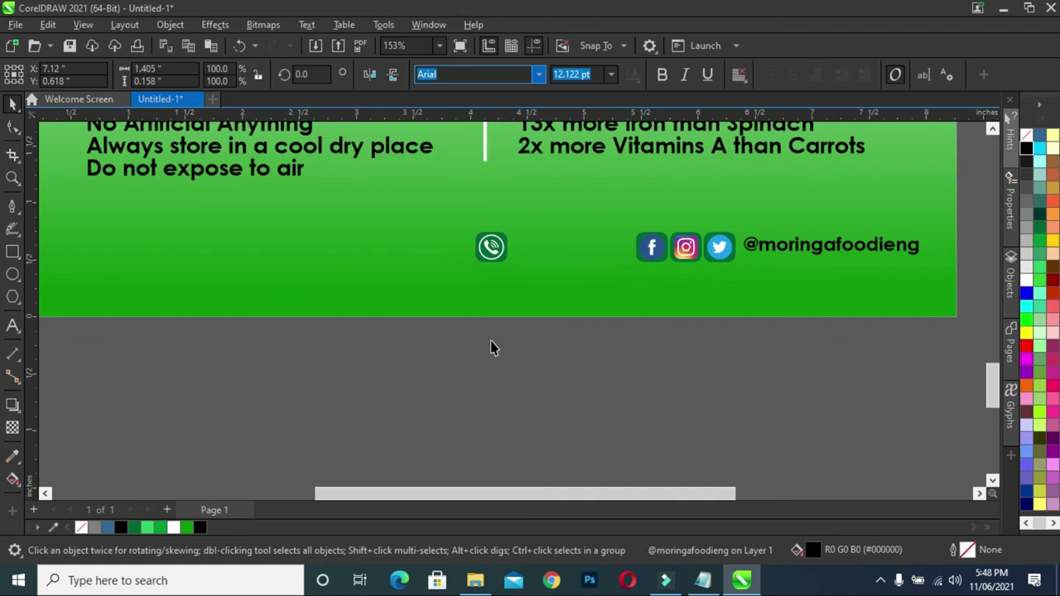
pyautogui.moveTo(826, 244); pyautogui.dragTo(599, 250)
pyautogui.doubleClick(575, 251)
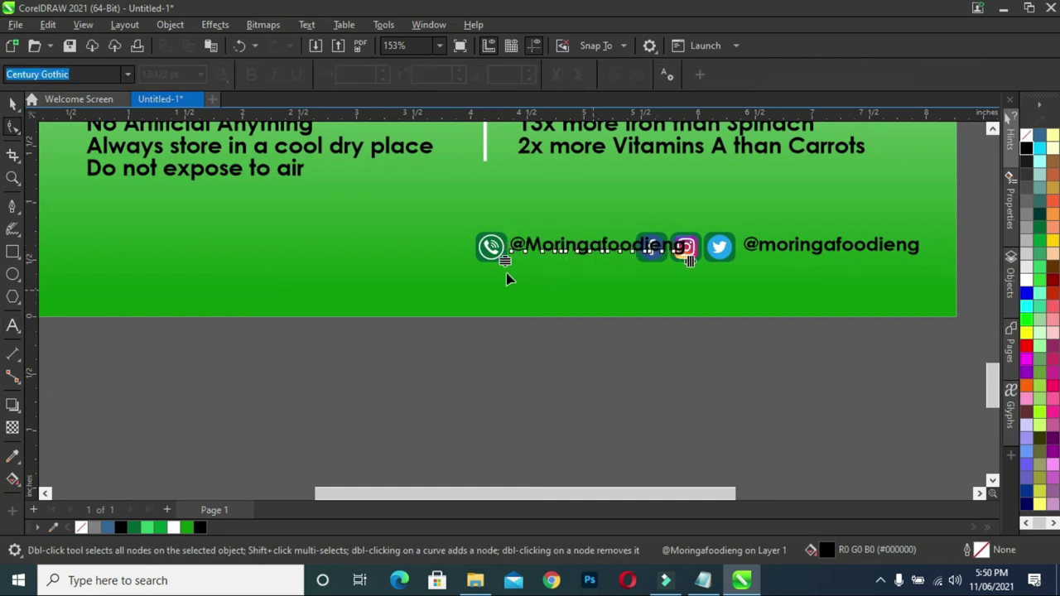
# - Replace the copied handle text beside the phone icon with the contact phone number
pyautogui.hotkey('ctrl', 'a')
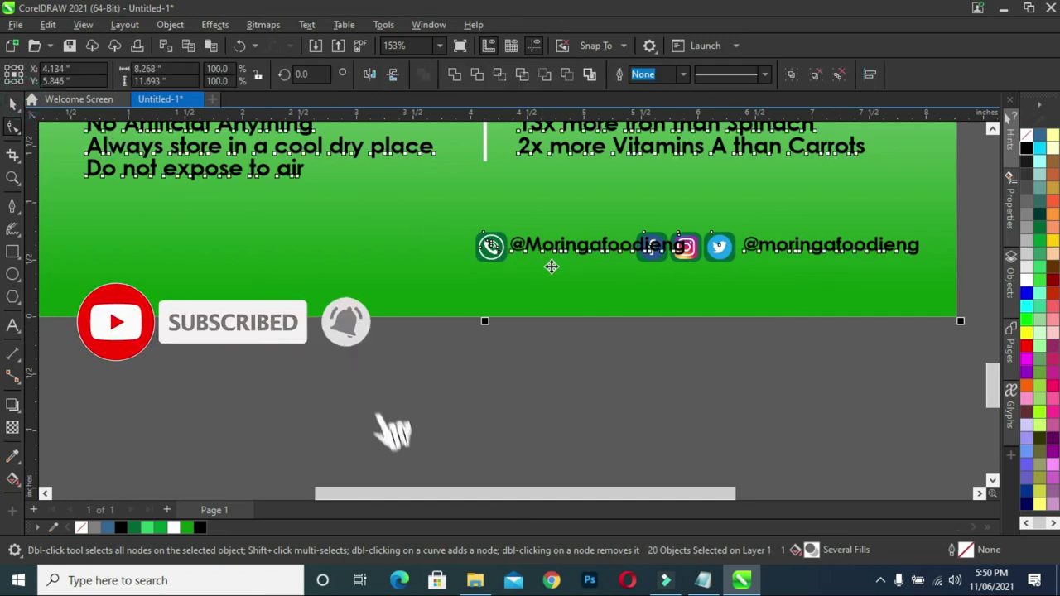
pyautogui.press('space')
pyautogui.doubleClick(555, 246)
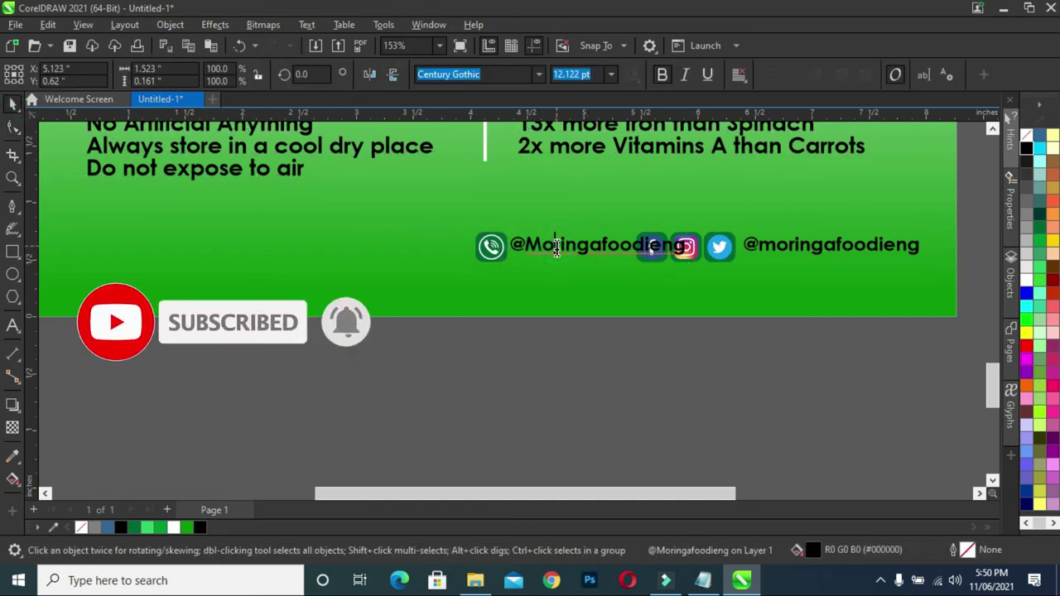
pyautogui.hotkey('ctrl', 'a')
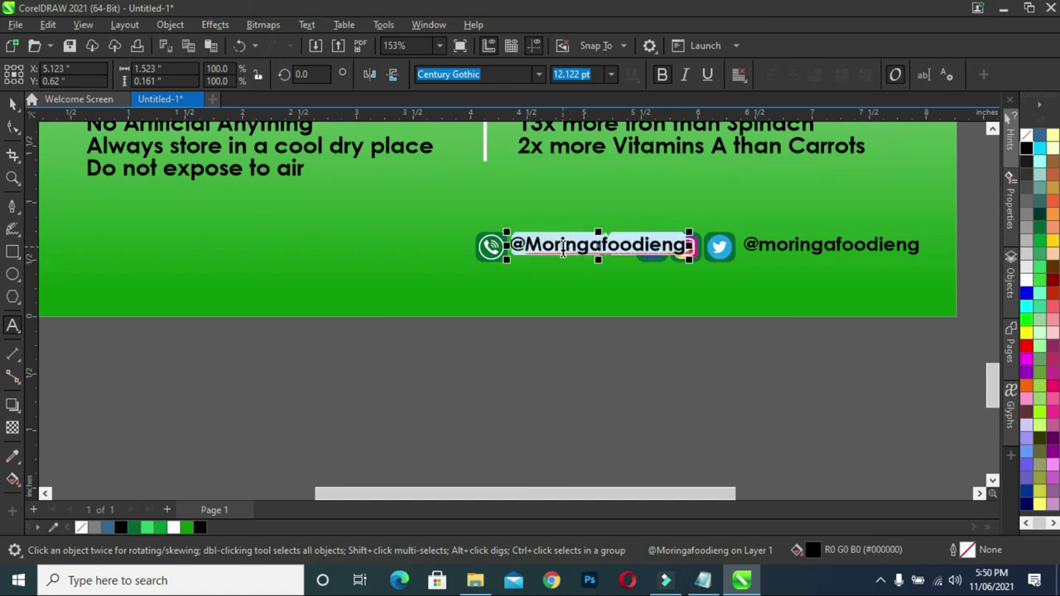
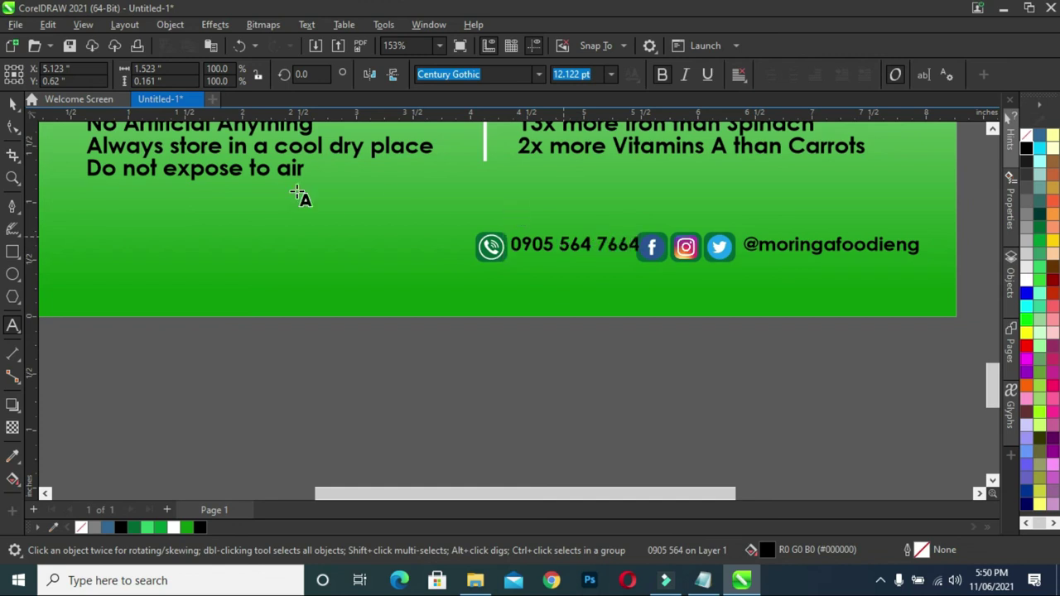
pyautogui.click(13, 103)
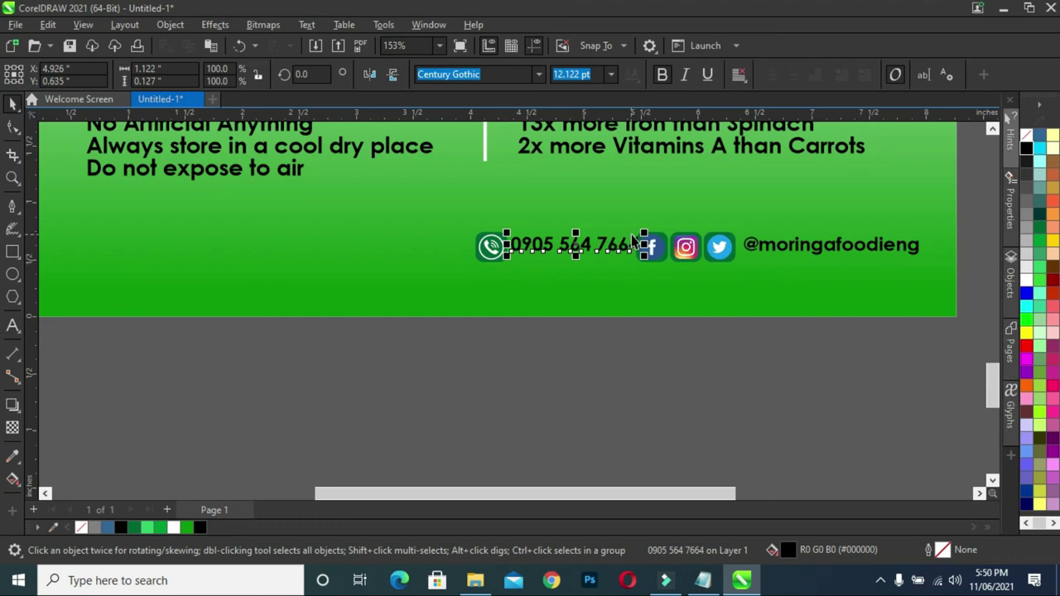
# - Nudge the phone icon and phone number left, closing the gap between them
pyautogui.moveTo(528, 346); pyautogui.dragTo(462, 215)
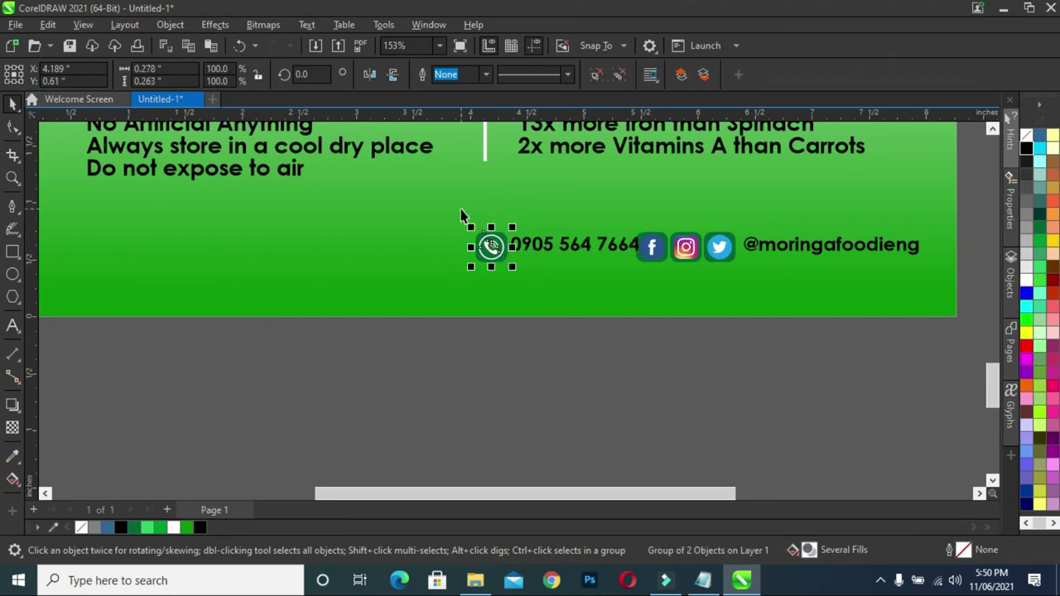
pyautogui.press('Left')
pyautogui.press('Left')
pyautogui.press('Left')
pyautogui.press('Left')
pyautogui.press('Left')
pyautogui.press('Left')
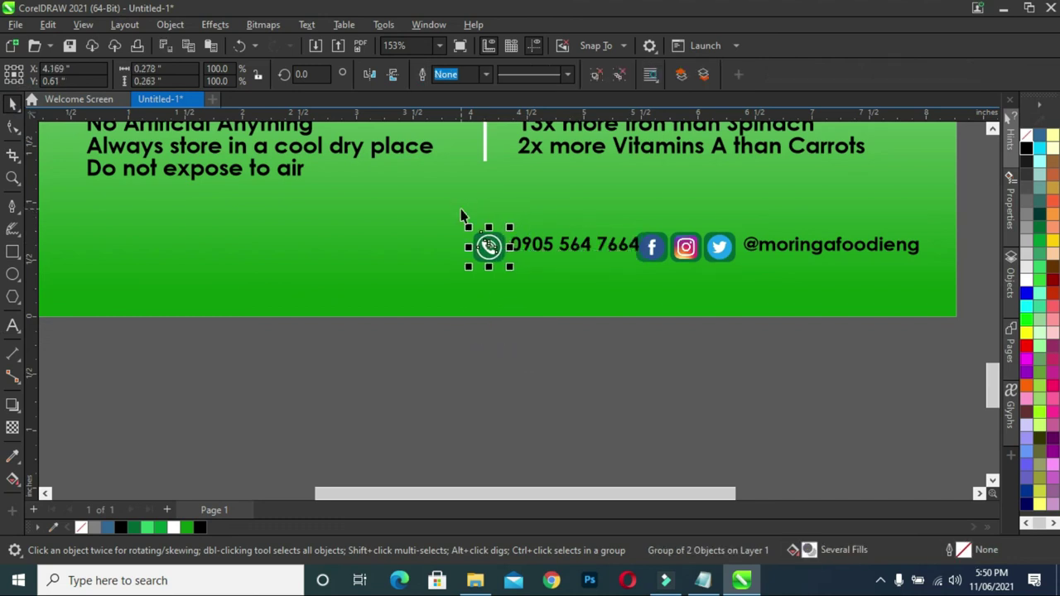
pyautogui.click(528, 242)
pyautogui.press('Left')
pyautogui.press('Left')
pyautogui.press('Left')
pyautogui.press('Left')
pyautogui.press('Left')
pyautogui.press('Left')
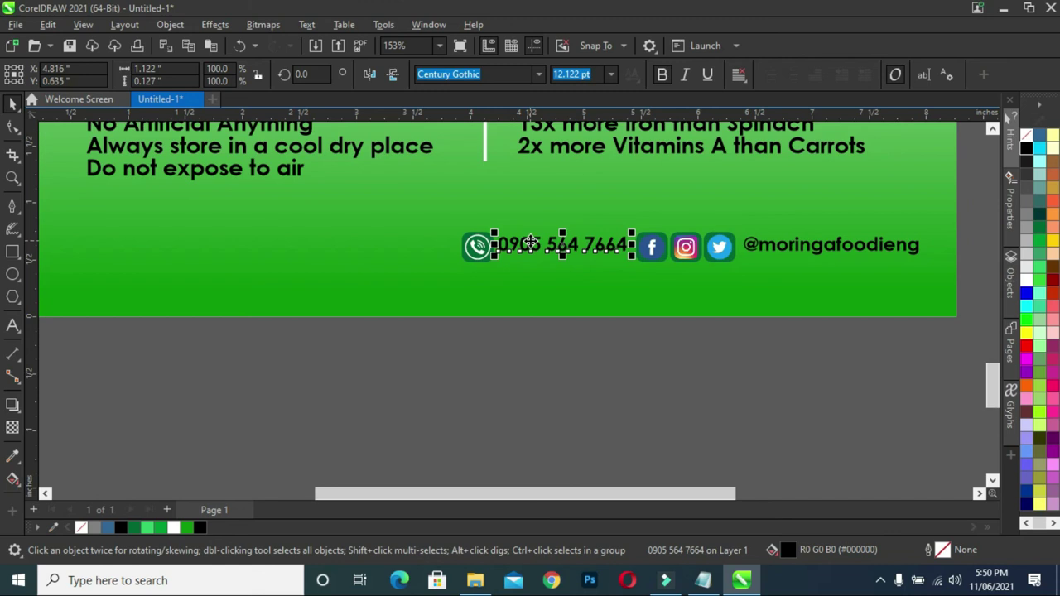
pyautogui.moveTo(662, 333); pyautogui.dragTo(401, 202)
pyautogui.press('Left')
pyautogui.press('Left')
pyautogui.press('Left')
pyautogui.press('Left')
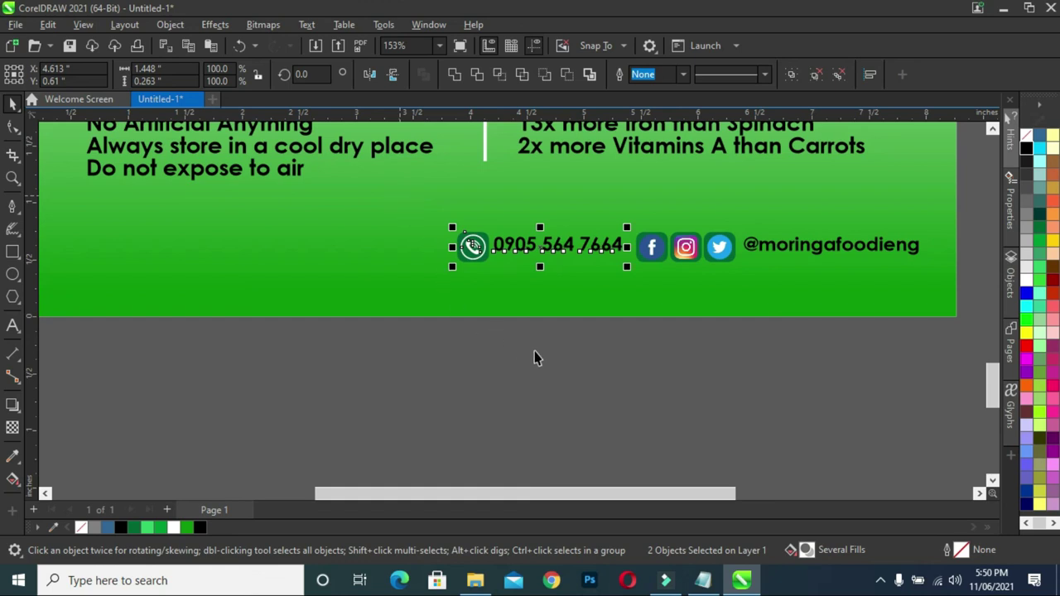
# - Lower the phone number and handle texts to line up with the icon centres
pyautogui.click(543, 365)
pyautogui.click(553, 246)
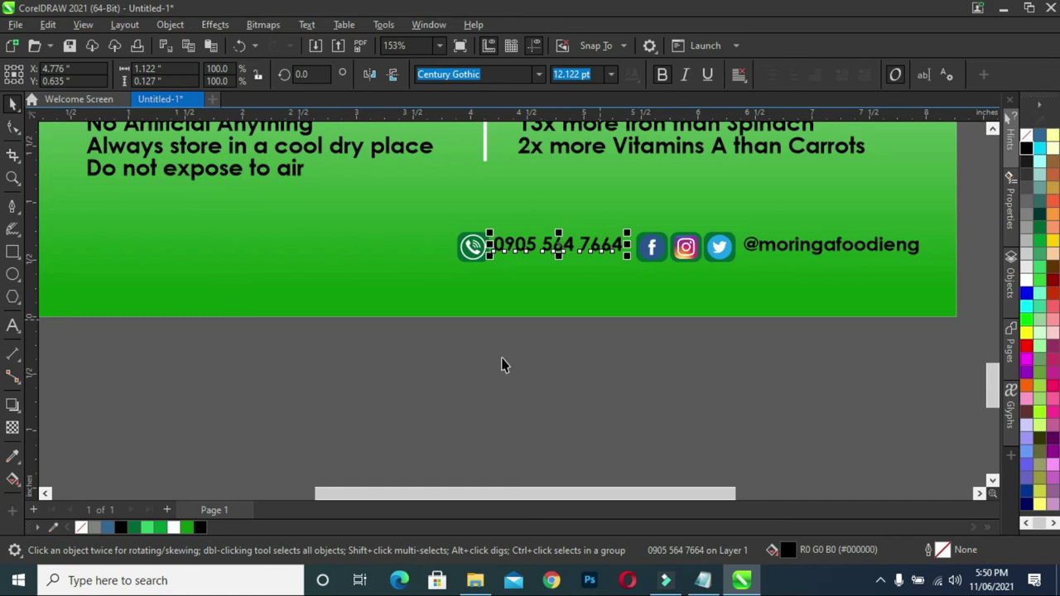
pyautogui.moveTo(427, 356)
pyautogui.mouseDown()
pyautogui.moveTo(600, 226)
pyautogui.moveTo(955, 189)
pyautogui.mouseUp()
pyautogui.press('e')
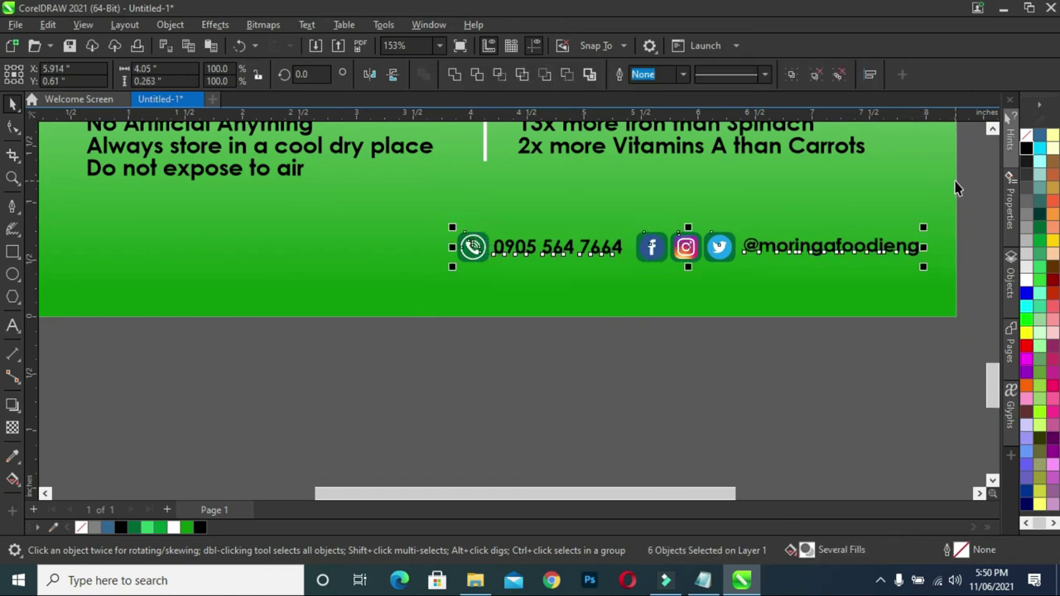
pyautogui.click(698, 331)
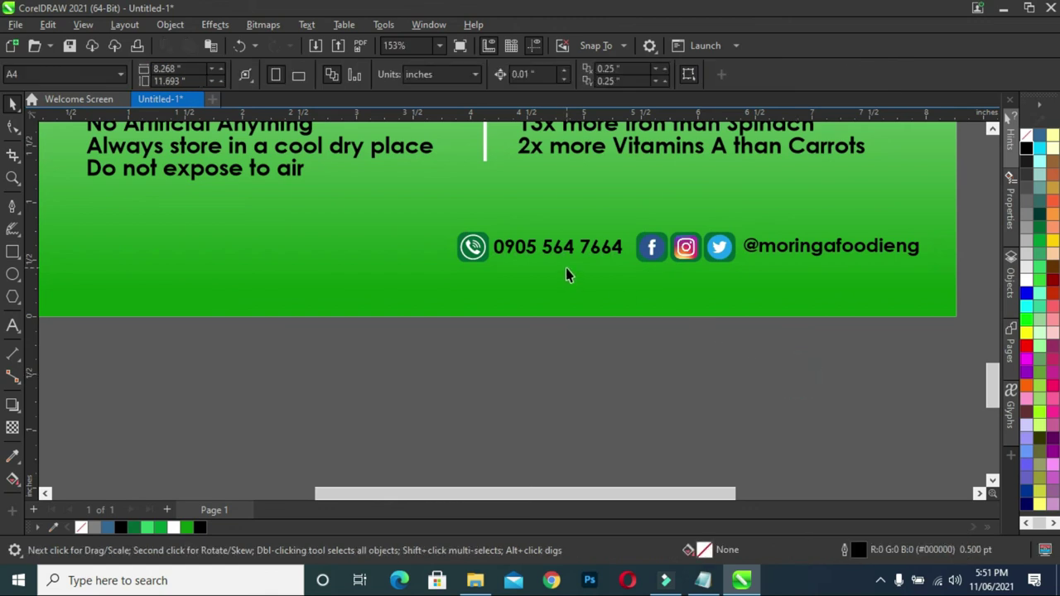
# - Move all six contact-row items two nudges down and two nudges left
pyautogui.scroll(-2, 566, 266)
pyautogui.scroll(-5, 564, 272)
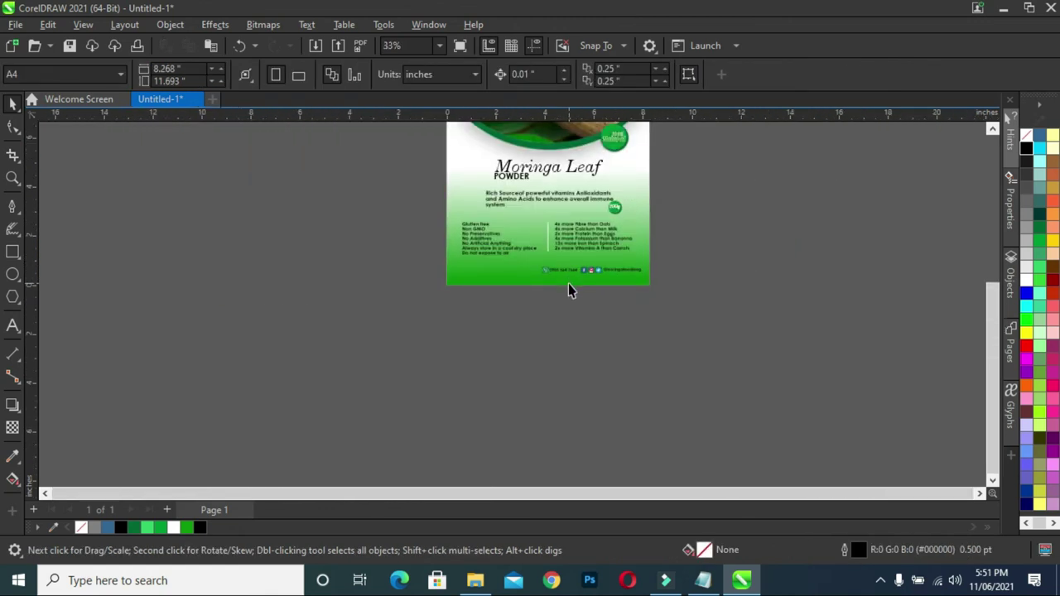
pyautogui.hotkey('shift', 'F4')
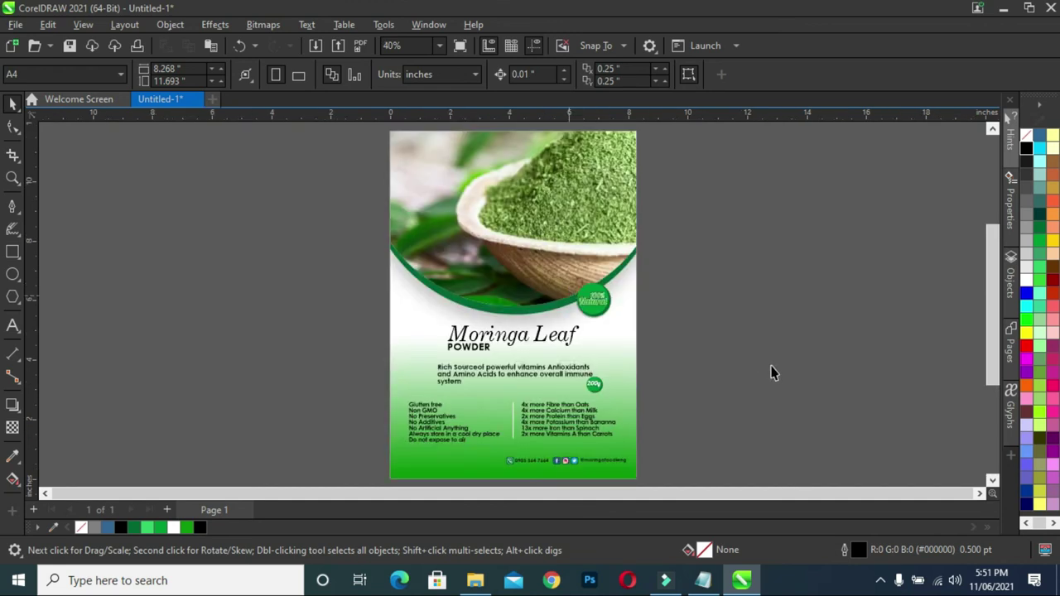
pyautogui.moveTo(680, 452); pyautogui.dragTo(473, 480)
pyautogui.press('Down')
pyautogui.press('Down')
pyautogui.press('Down')
pyautogui.press('Down')
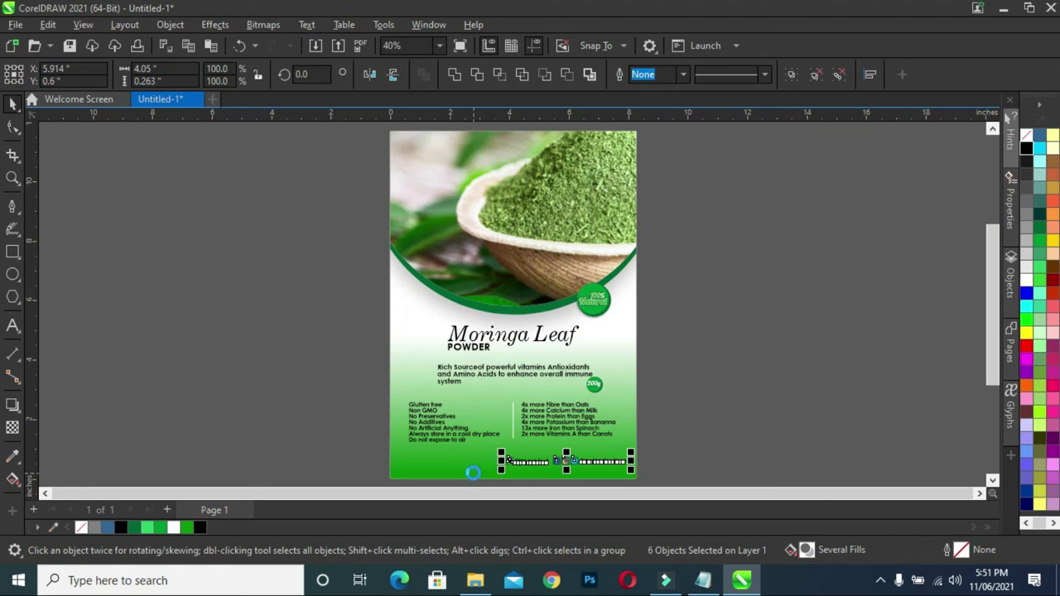
pyautogui.press('Down')
pyautogui.press('Down')
pyautogui.press('Down')
pyautogui.press('Down')
pyautogui.press('Down')
pyautogui.press('Down')
pyautogui.press('Down')
pyautogui.press('Down')
pyautogui.press('Down')
pyautogui.press('Down')
pyautogui.press('Down')
pyautogui.press('Down')
pyautogui.press('Down')
pyautogui.press('Down')
pyautogui.press('Down')
pyautogui.press('Down')
pyautogui.press('Down')
pyautogui.press('Down')
pyautogui.press('Down')
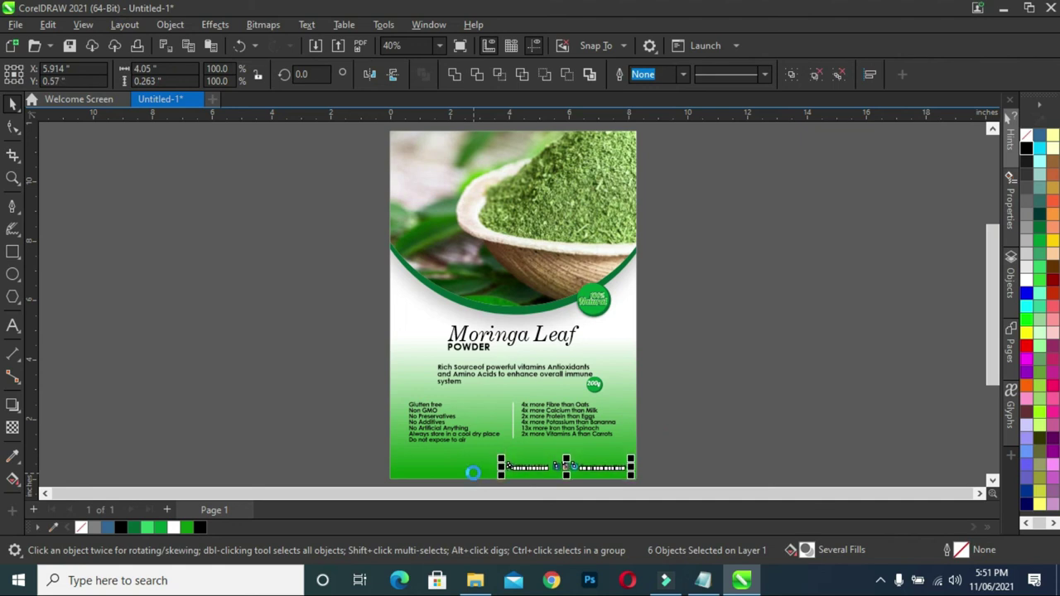
pyautogui.press('Left')
pyautogui.press('Left')
pyautogui.press('Left')
pyautogui.press('Left')
pyautogui.press('Left')
pyautogui.press('Left')
pyautogui.press('Left')
pyautogui.press('Left')
pyautogui.press('Left')
pyautogui.press('Left')
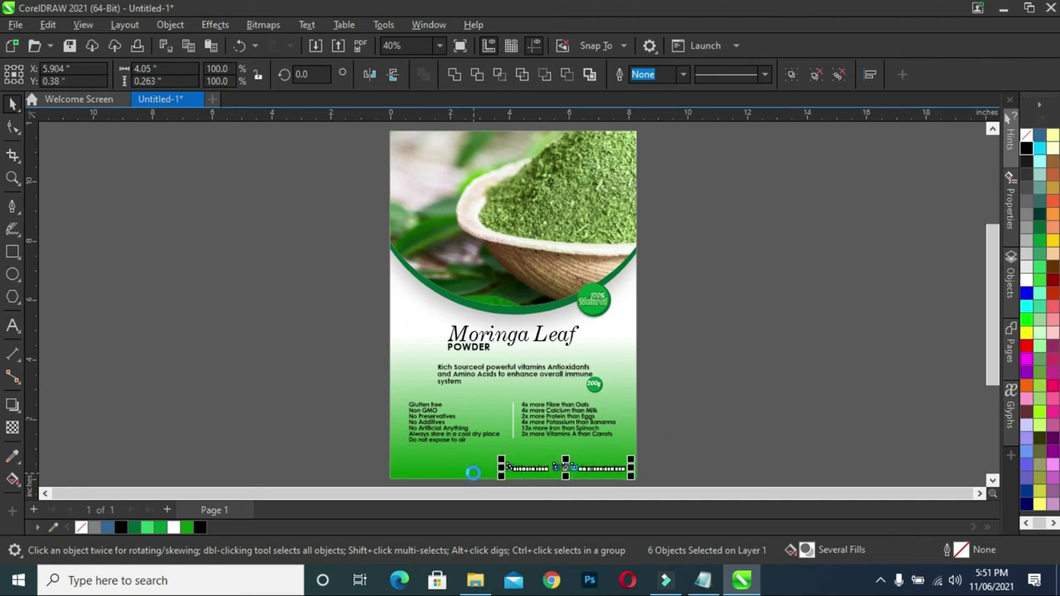
pyautogui.press('Left')
pyautogui.press('Left')
pyautogui.press('Left')
pyautogui.press('Left')
pyautogui.press('Left')
pyautogui.press('Left')
pyautogui.press('Left')
pyautogui.press('Left')
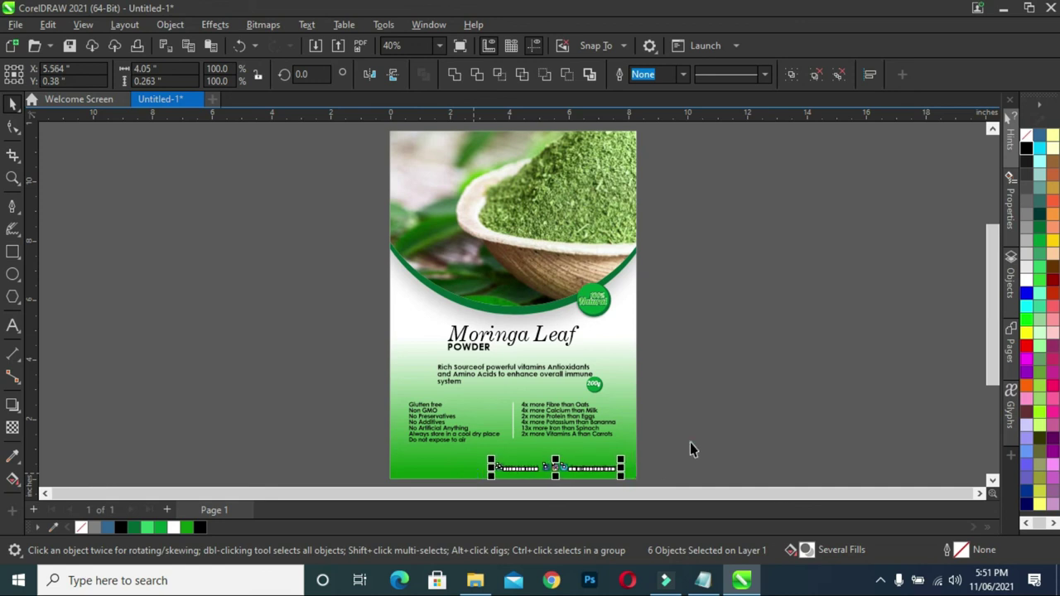
pyautogui.press('Escape')
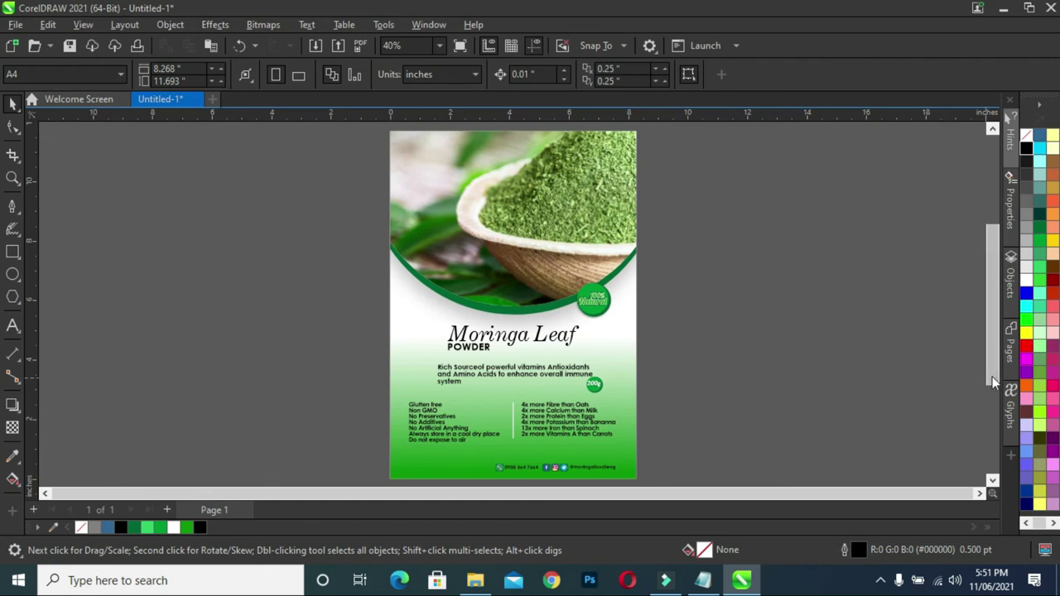
# - Shift the contact row back slightly right so it sits near the bottom edge
pyautogui.scroll(-2, 993, 381)
pyautogui.moveTo(701, 451); pyautogui.dragTo(422, 400)
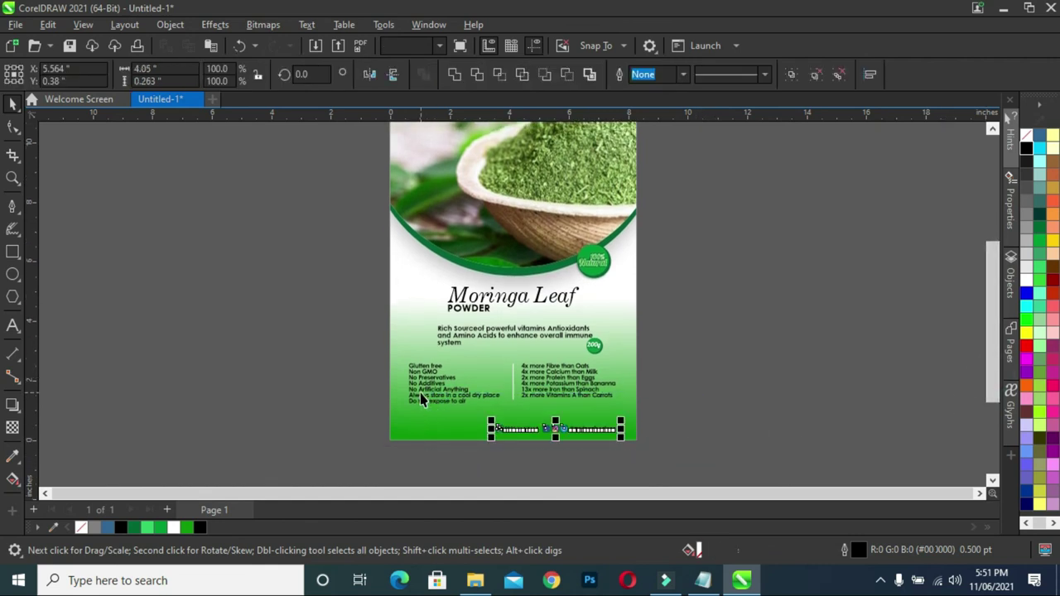
pyautogui.press('Right')
pyautogui.press('Right')
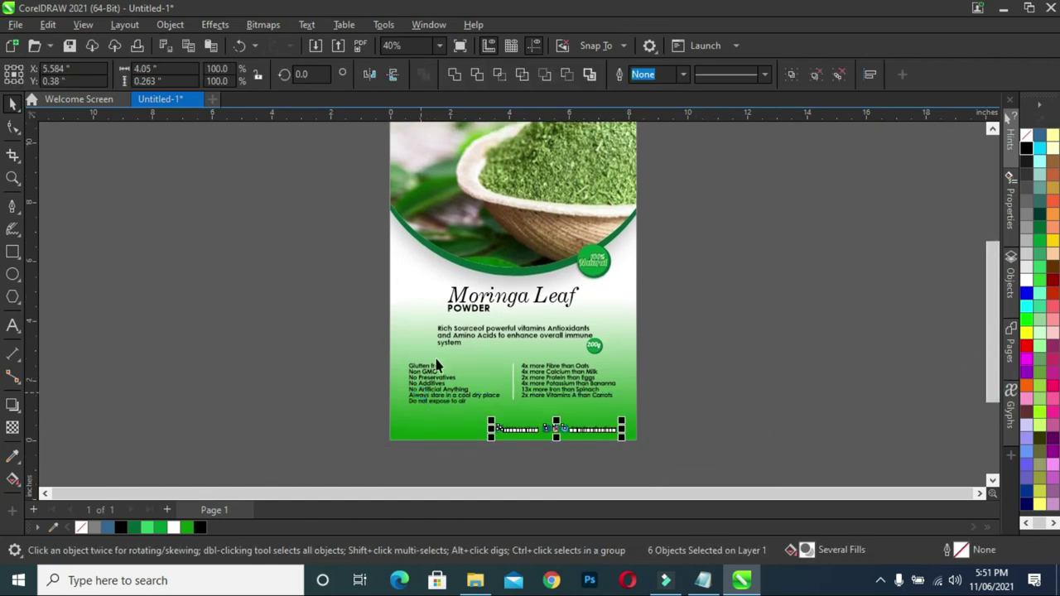
pyautogui.click(729, 383)
pyautogui.click(658, 440)
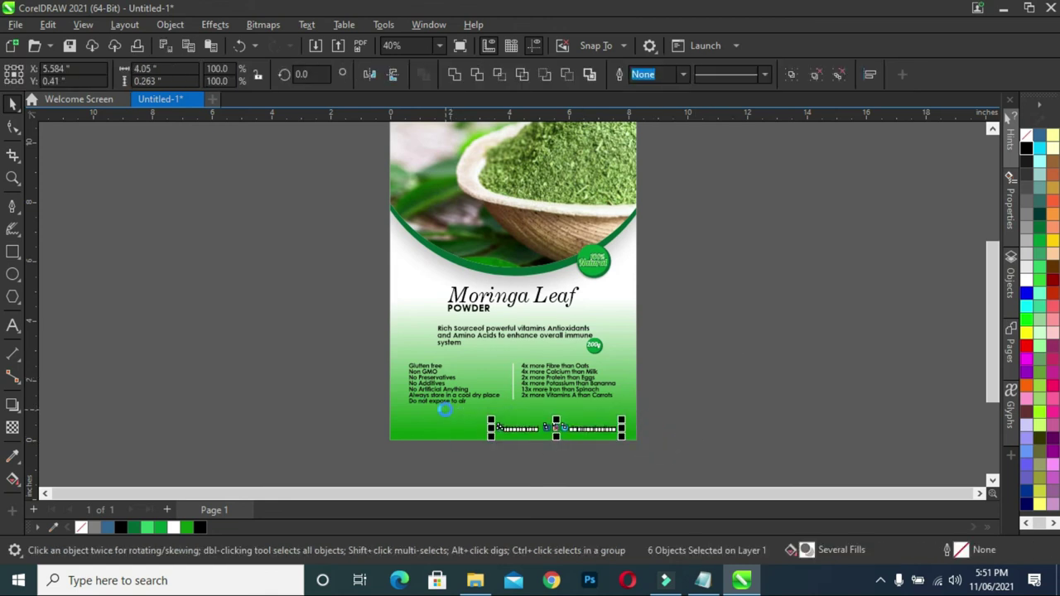
pyautogui.click(658, 451)
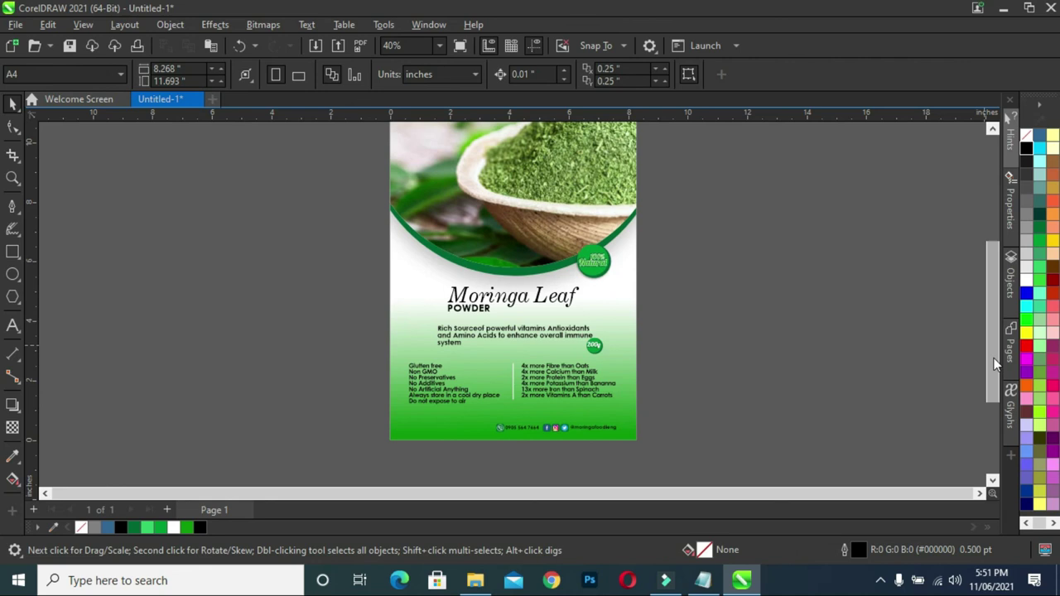
# - Select the white divider line between the benefit lists and briefly edit its shape
pyautogui.scroll(1, 997, 348)
pyautogui.scroll(1, 994, 343)
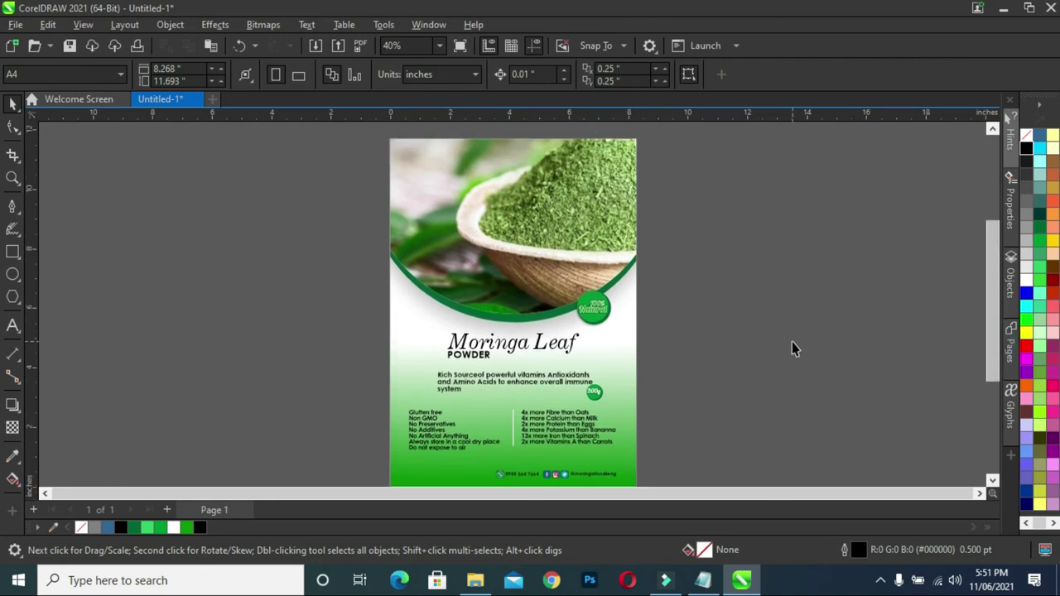
pyautogui.scroll(-1, 789, 348)
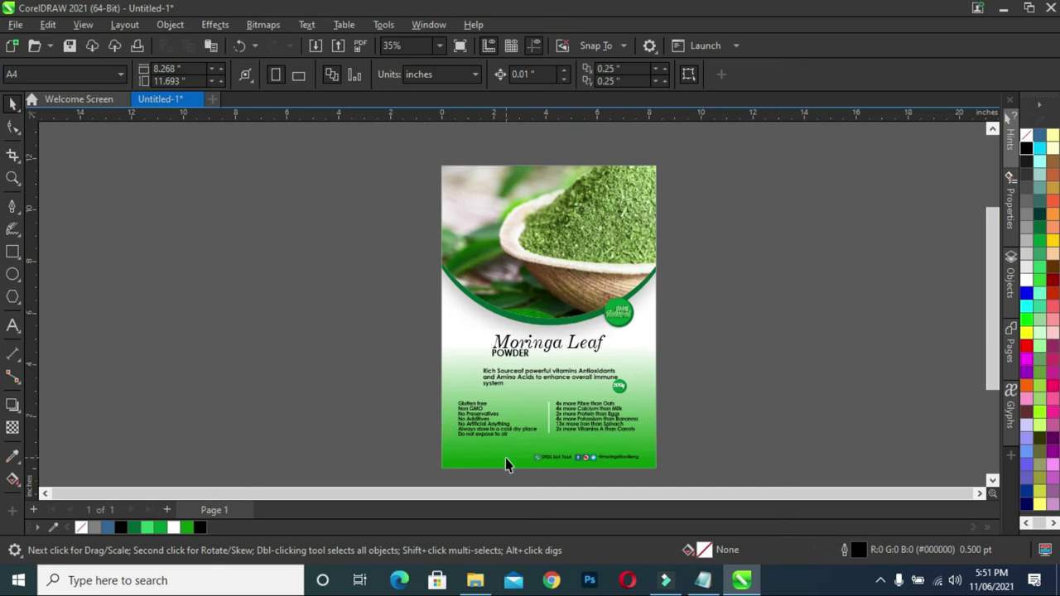
pyautogui.scroll(4, 535, 444)
pyautogui.scroll(2, 546, 422)
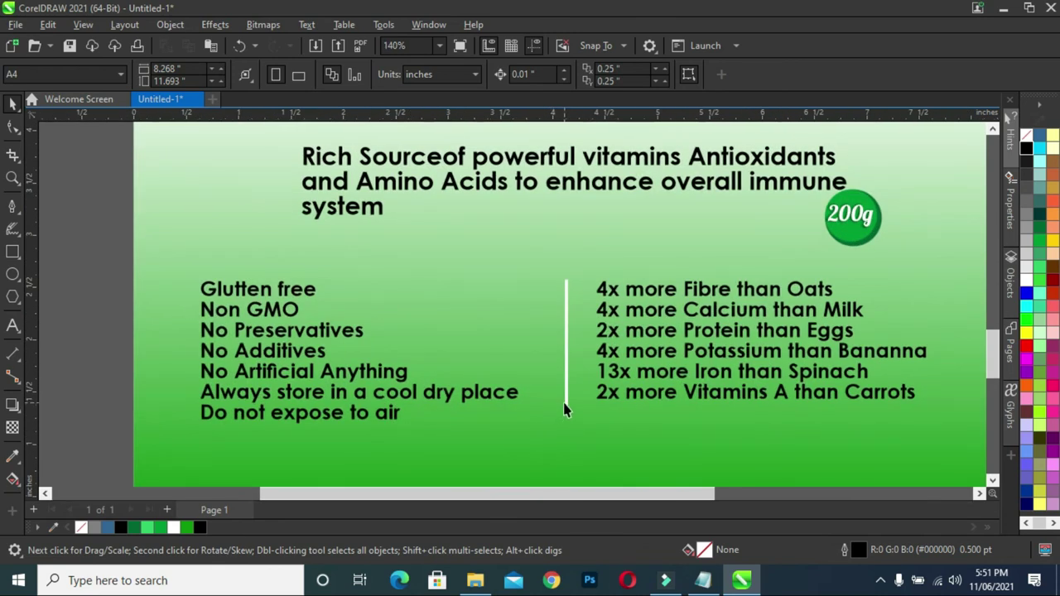
pyautogui.click(567, 412)
pyautogui.click(567, 416)
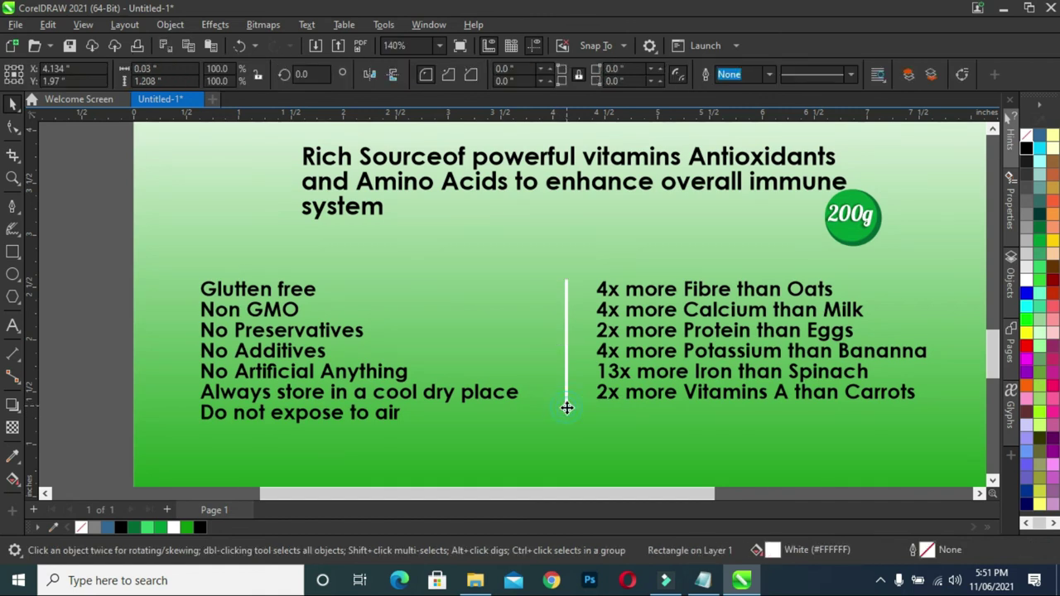
pyautogui.press('F10')
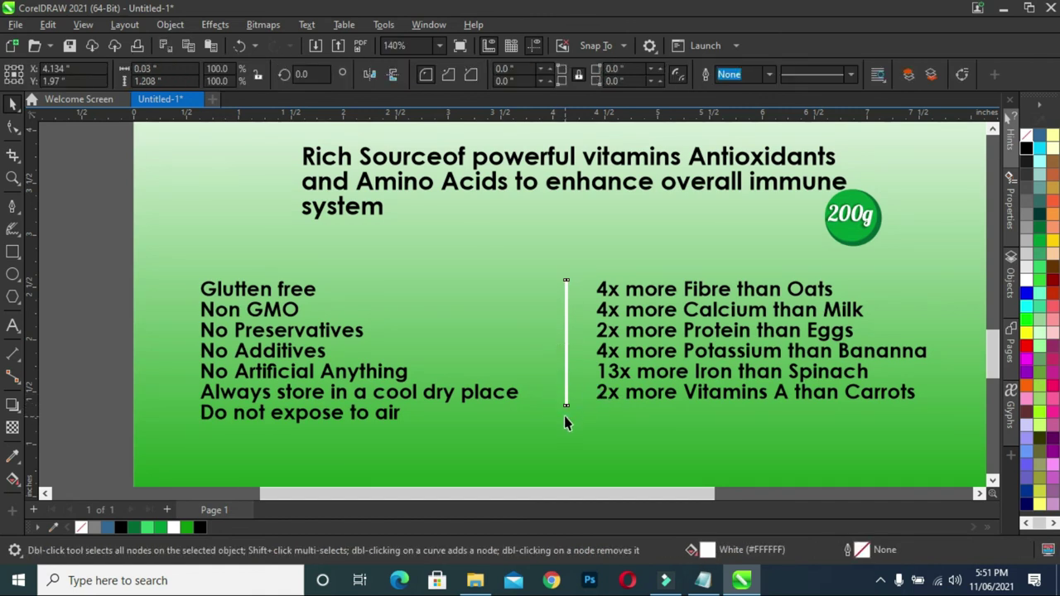
pyautogui.click(13, 124)
pyautogui.press('space')
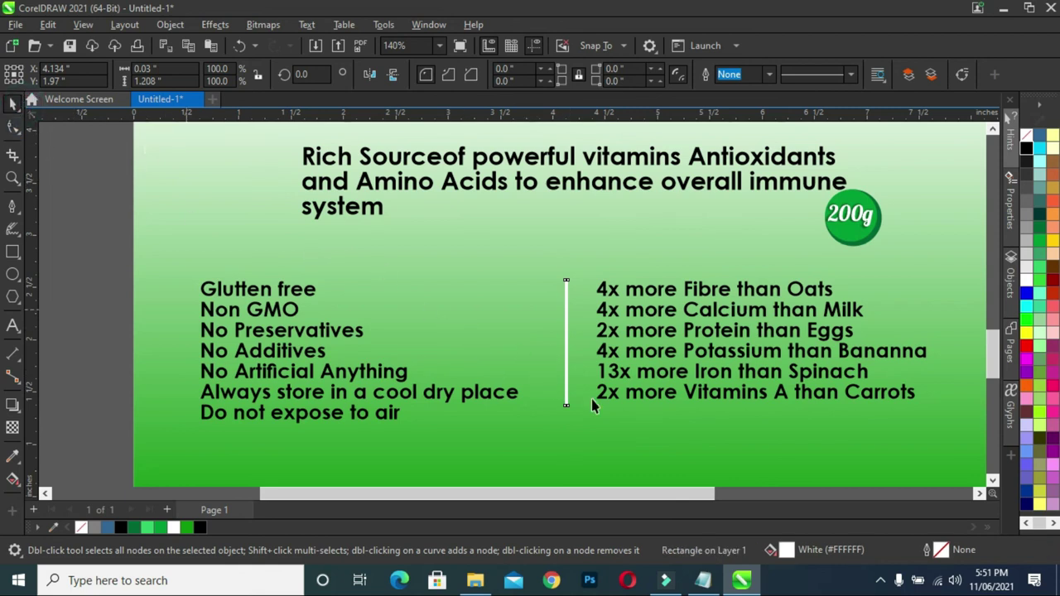